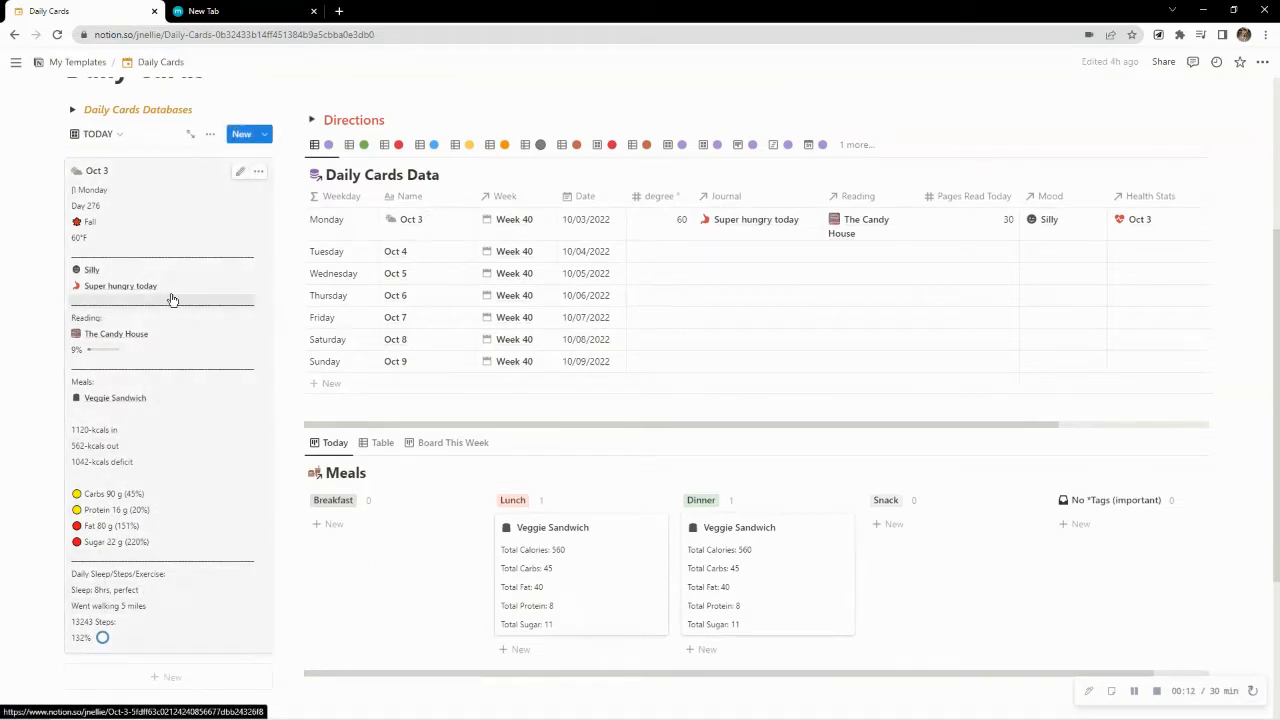
# Look over the Daily Cards dashboard down to the Meals board and bring up the Health Stats table
pyautogui.scroll(-2, 525, 345)
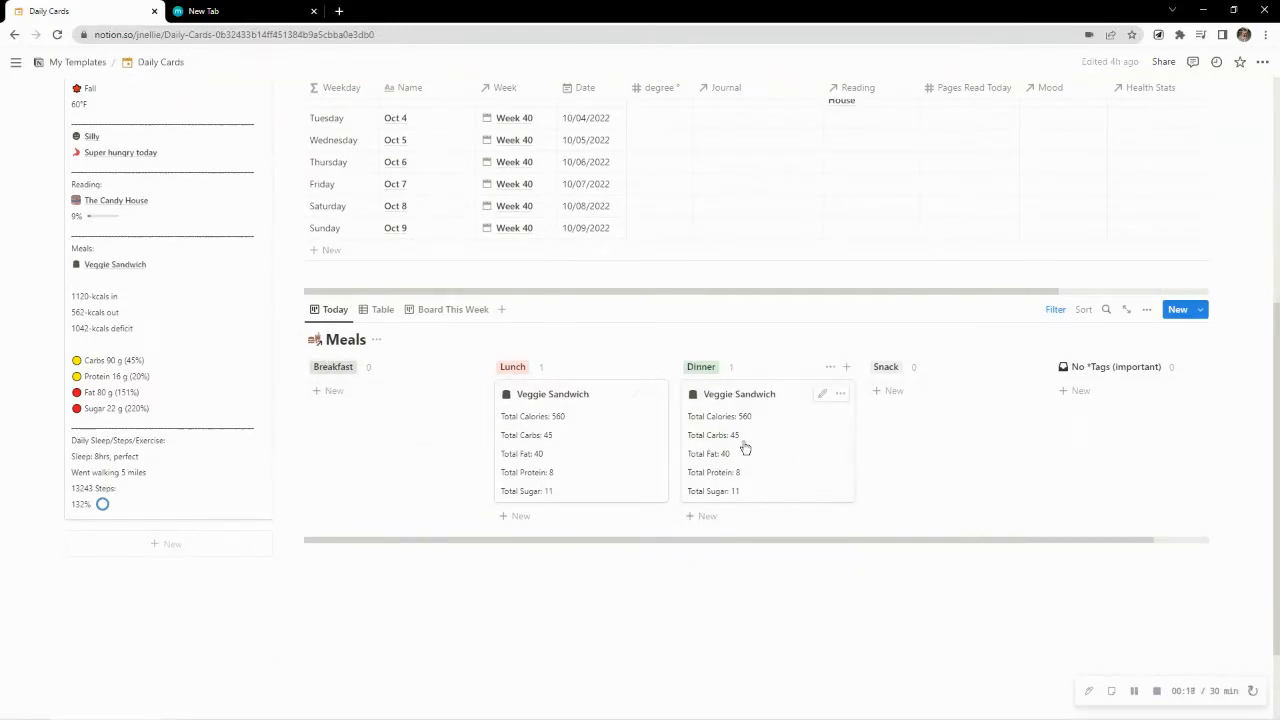
pyautogui.scroll(2, 733, 447)
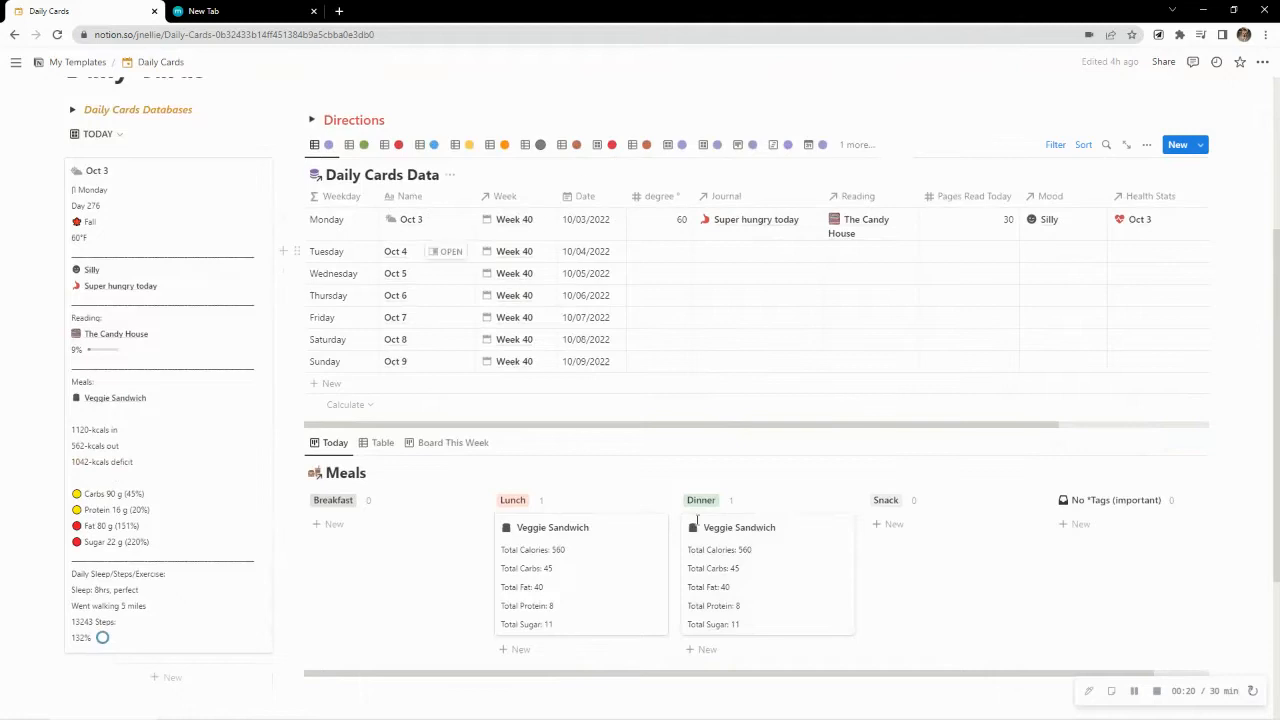
pyautogui.click(389, 144)
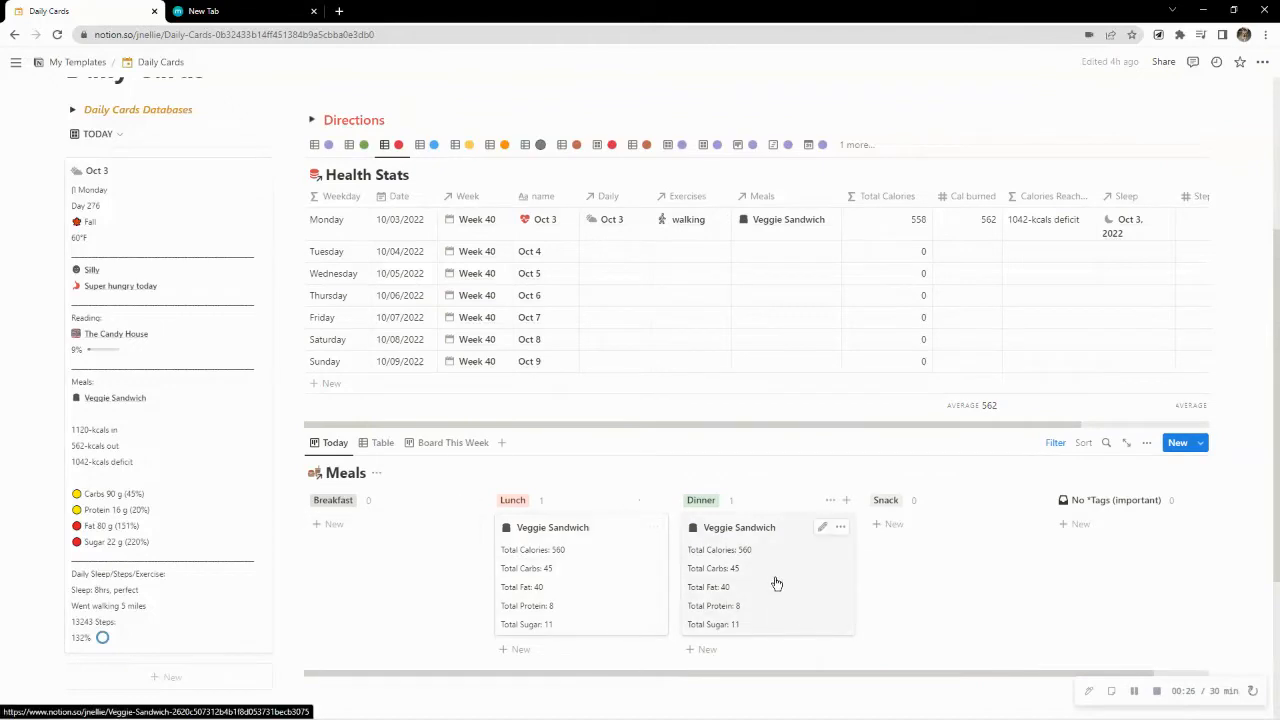
# Show the Week Stats board and examine the Week 38, Week 39 and Week 40 cards
pyautogui.click(737, 147)
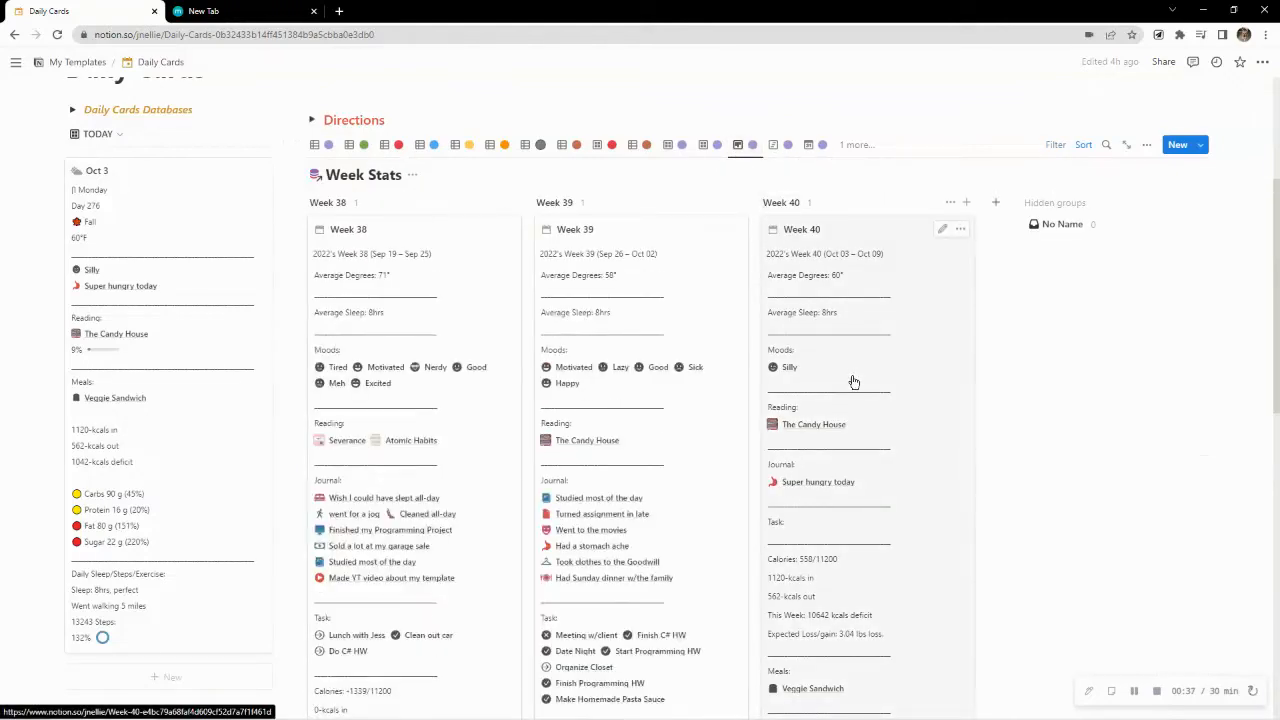
pyautogui.scroll(-3, 850, 380)
pyautogui.scroll(-1, 372, 458)
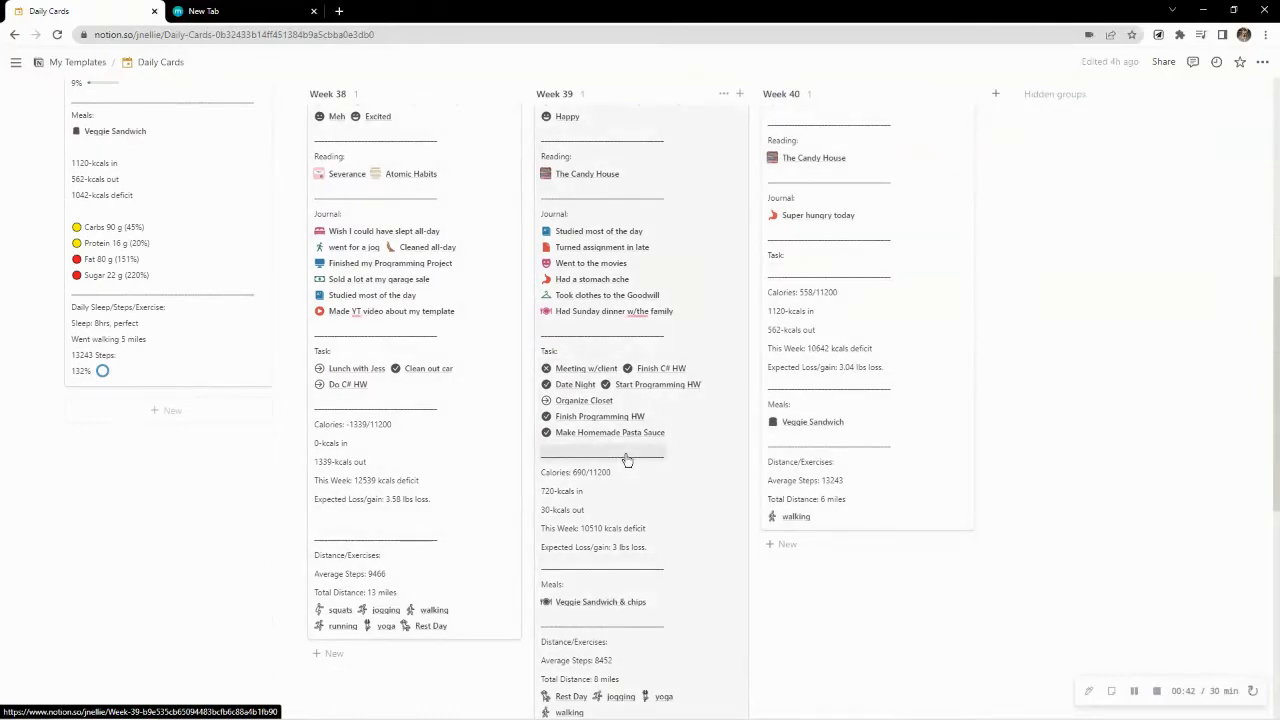
pyautogui.scroll(-3, 627, 460)
pyautogui.scroll(5, 627, 460)
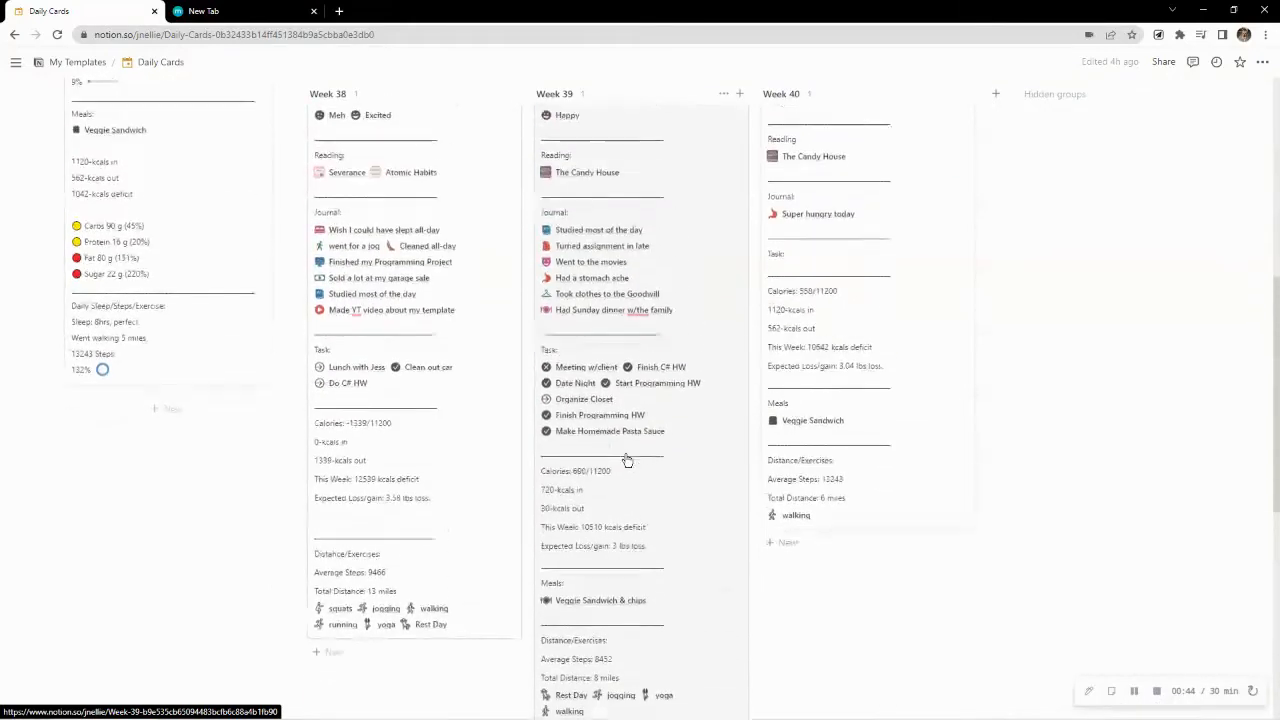
pyautogui.scroll(3, 627, 460)
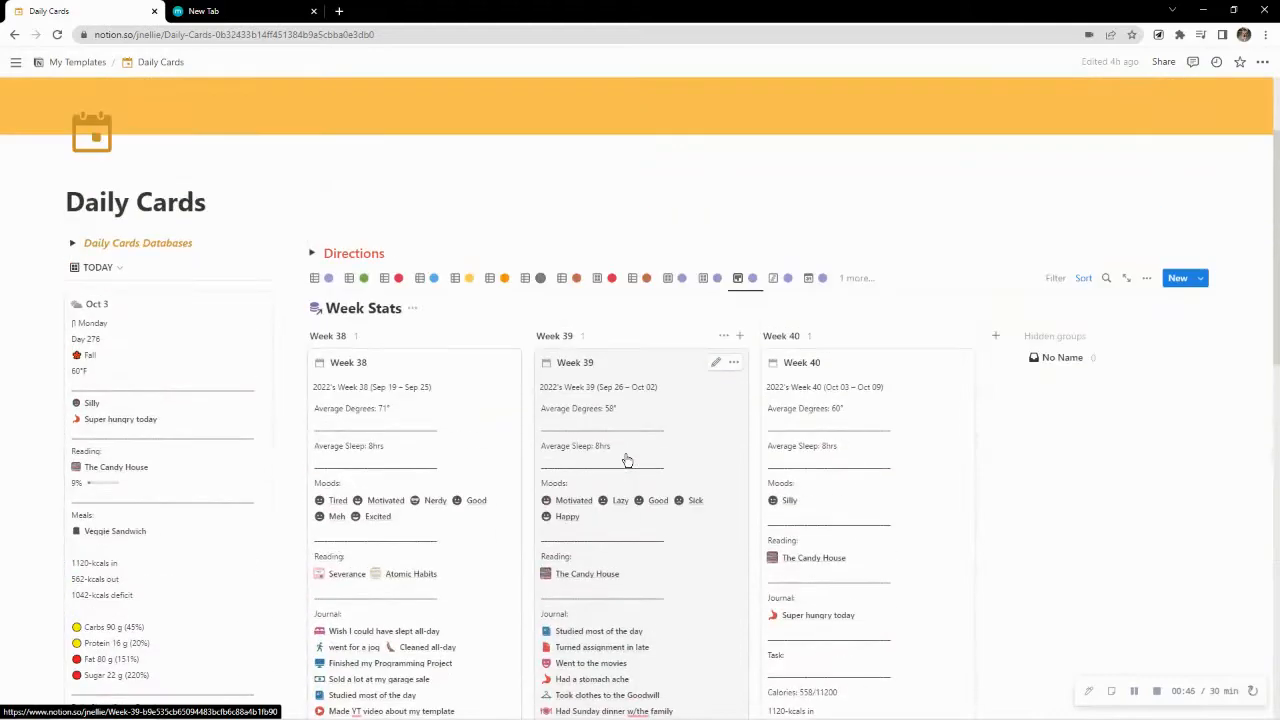
# Open the Week Stats database as its own page and rename it Weekly Cards
pyautogui.scroll(-2, 627, 460)
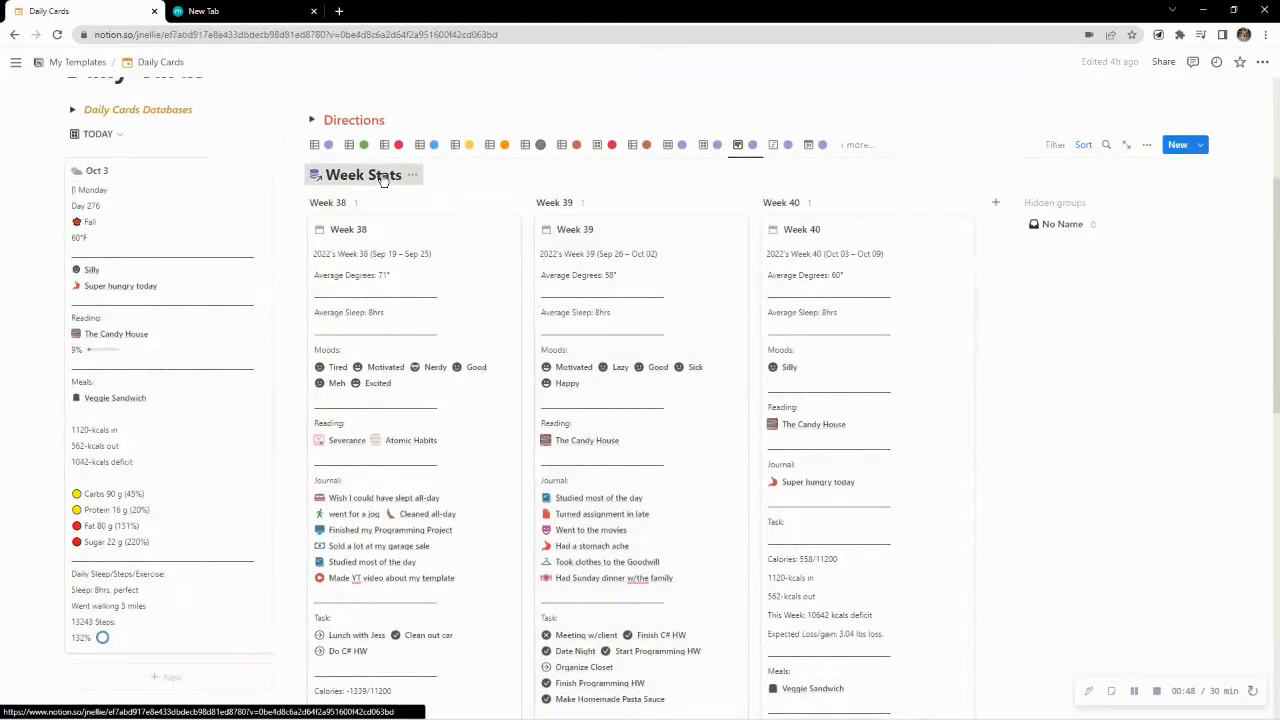
pyautogui.click(384, 176)
pyautogui.moveTo(208, 117); pyautogui.dragTo(154, 114)
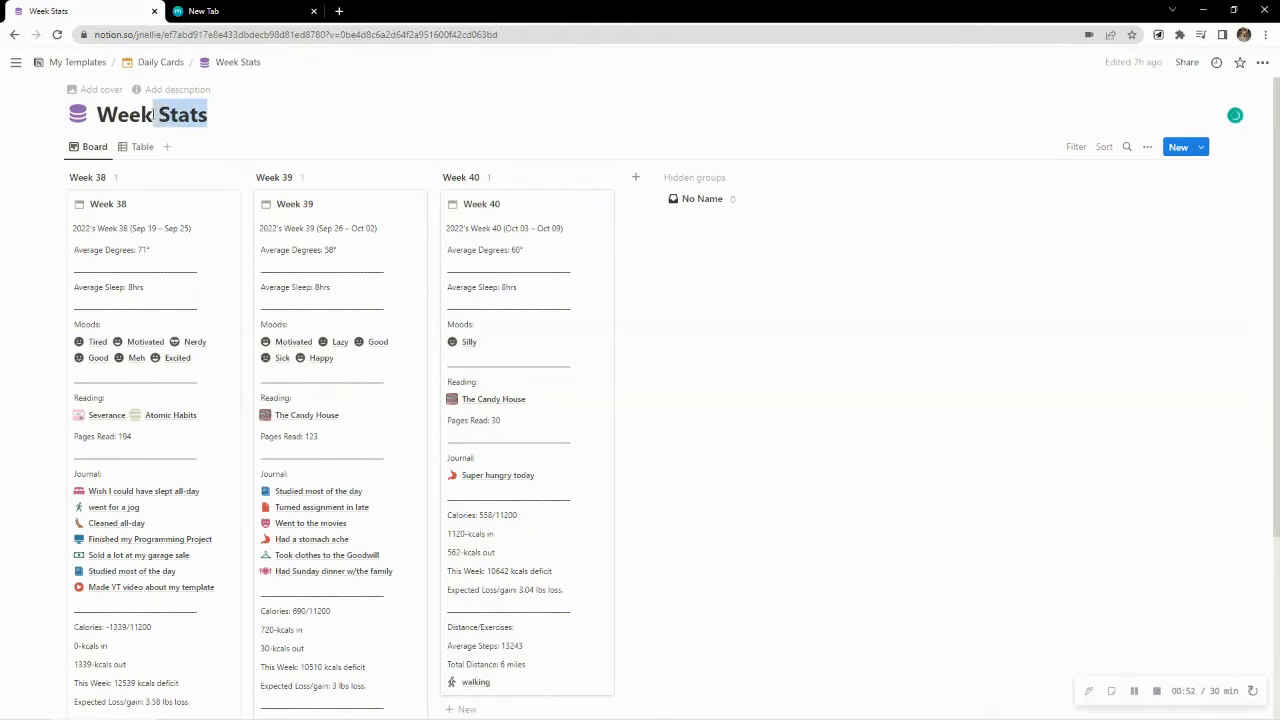
pyautogui.write('ly ')
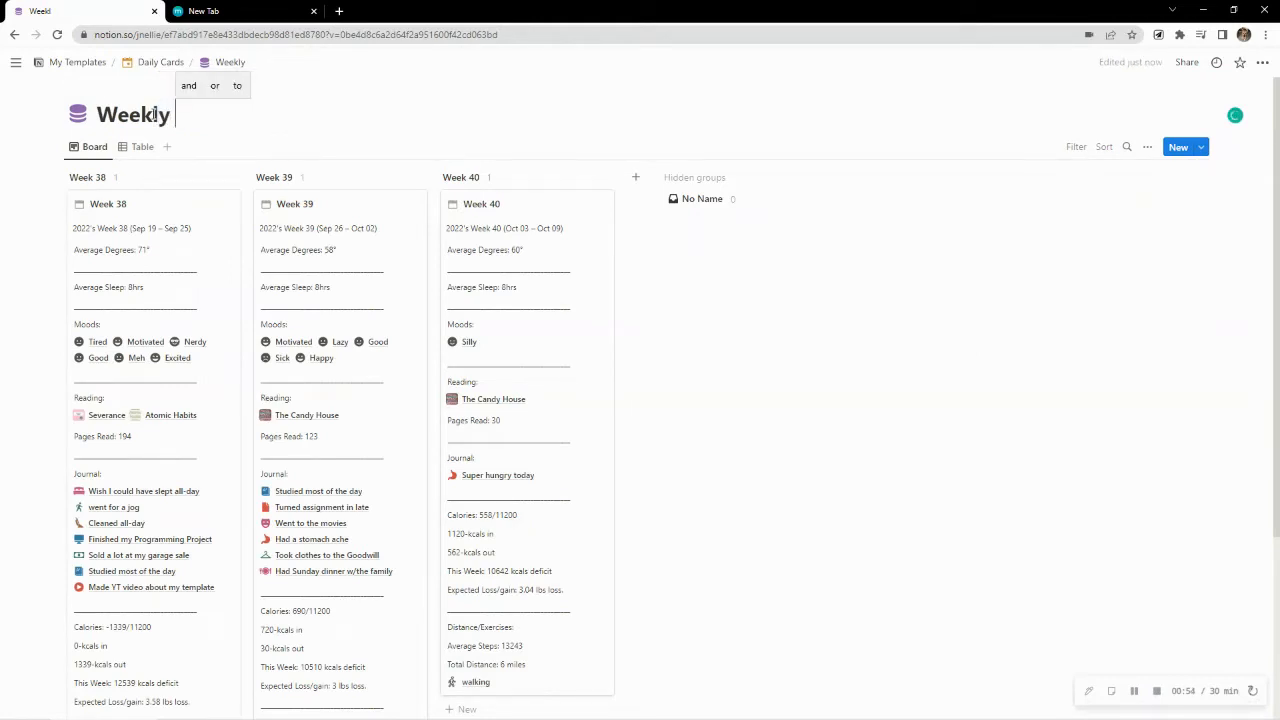
pyautogui.write('Cards')
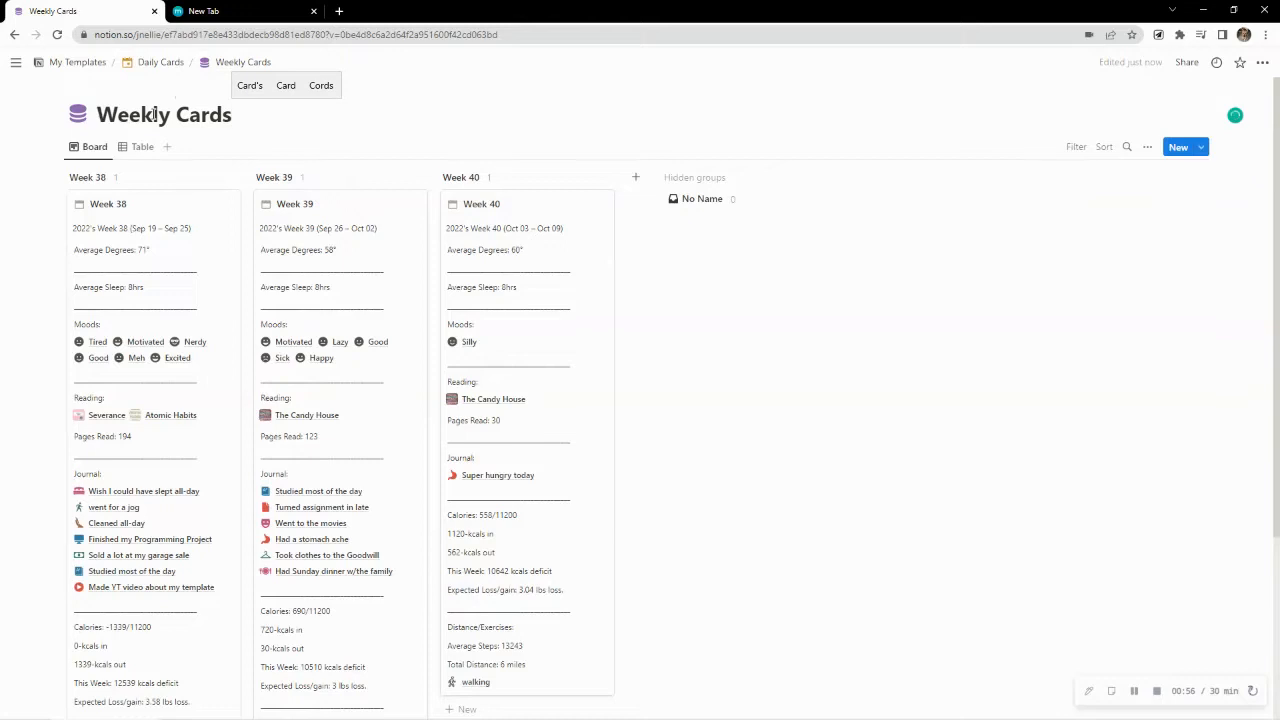
# Examine the weekly cards' degrees, sleep, moods, reading, journal, calorie and exercise sections on the board
pyautogui.scroll(-2, 360, 291)
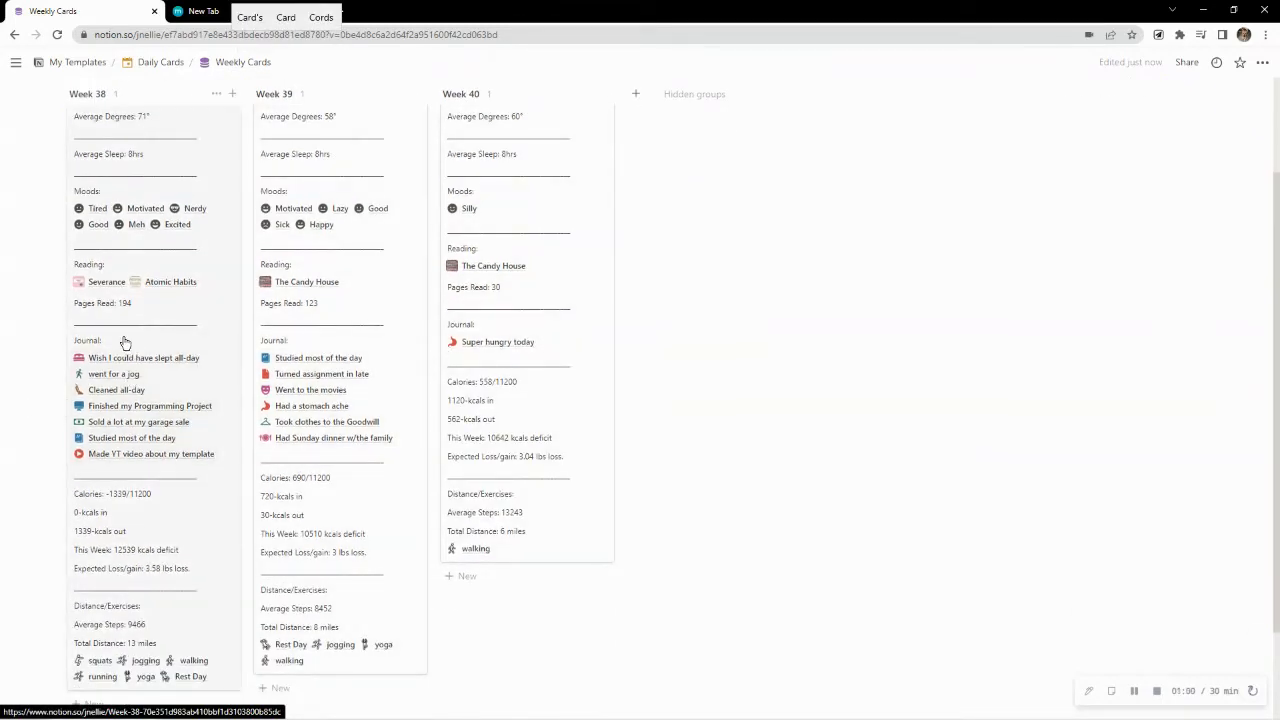
pyautogui.scroll(2, 123, 340)
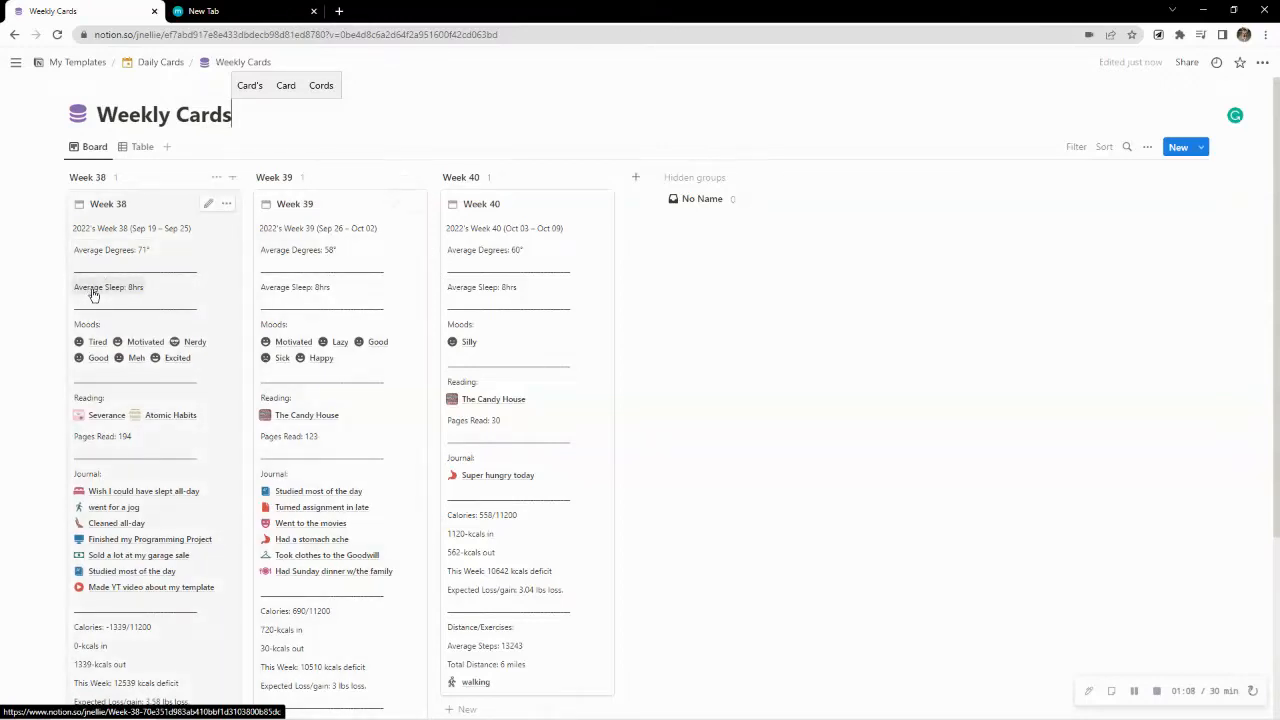
pyautogui.scroll(-1, 117, 340)
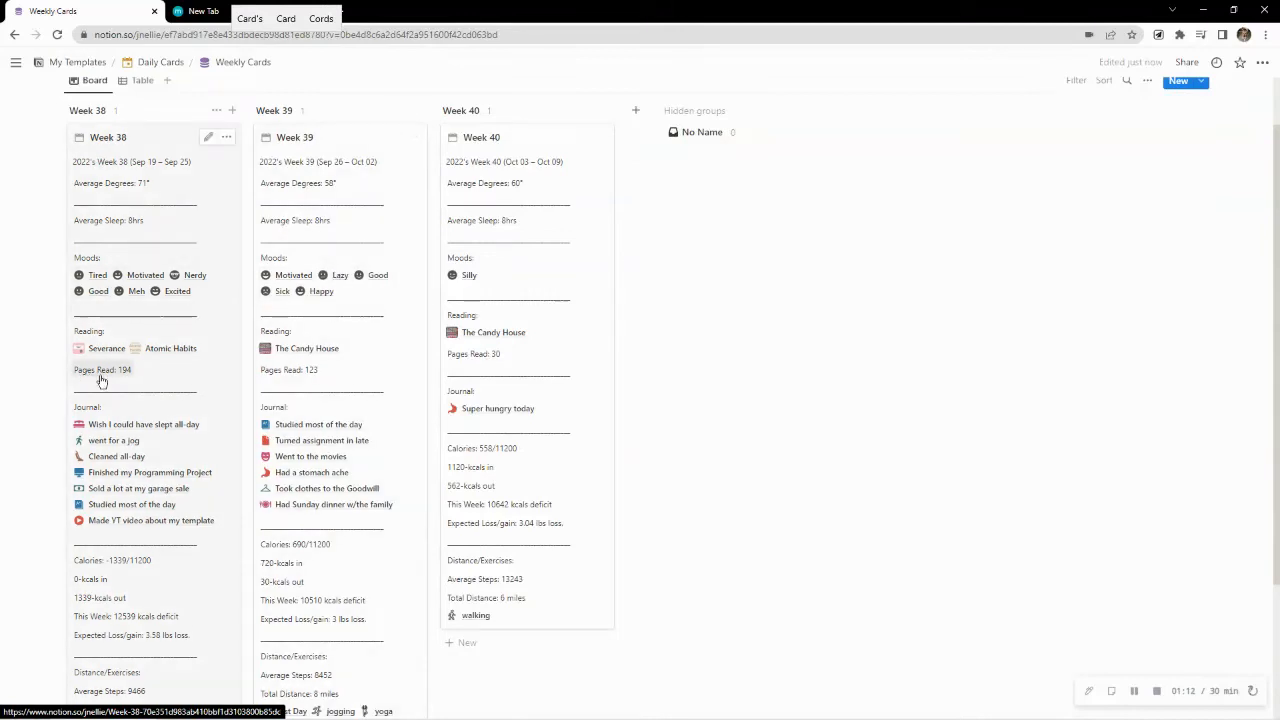
pyautogui.scroll(-1, 101, 380)
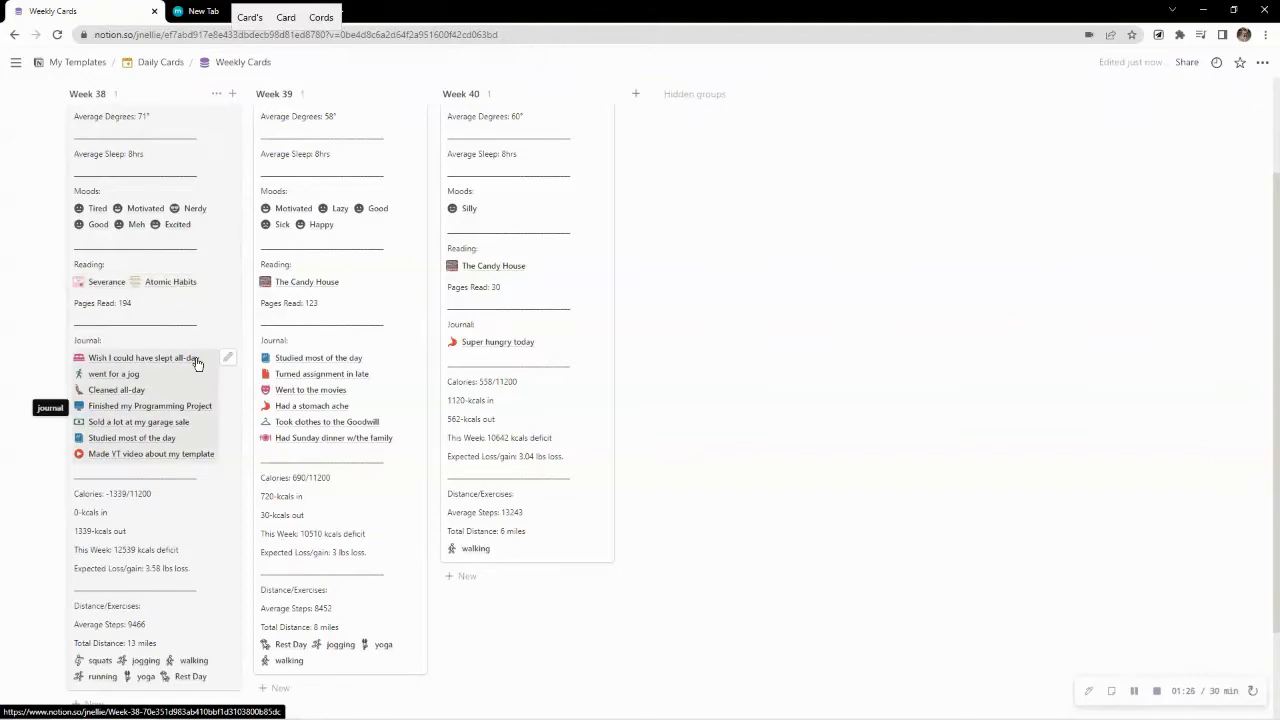
pyautogui.scroll(-1, 195, 365)
pyautogui.scroll(-1, 110, 387)
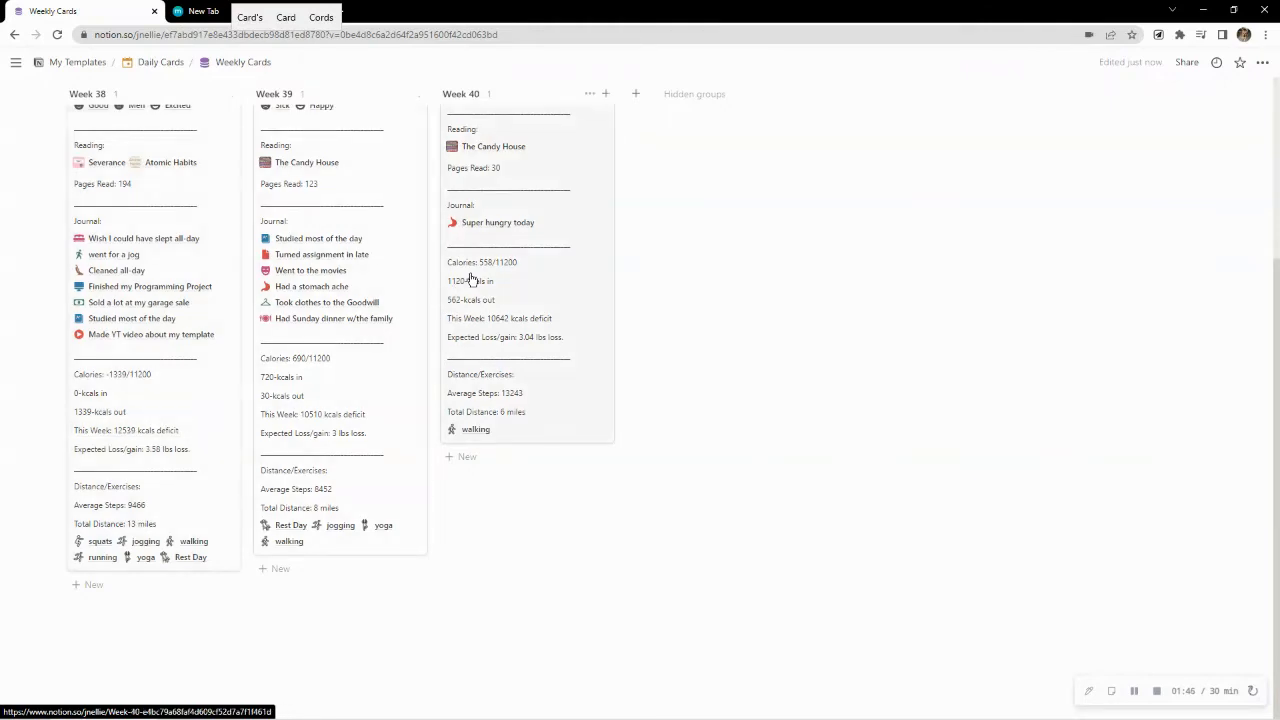
# Open the Week 40 card, review its calorie and expected weight properties against the other weeks, and close it
pyautogui.click(544, 302)
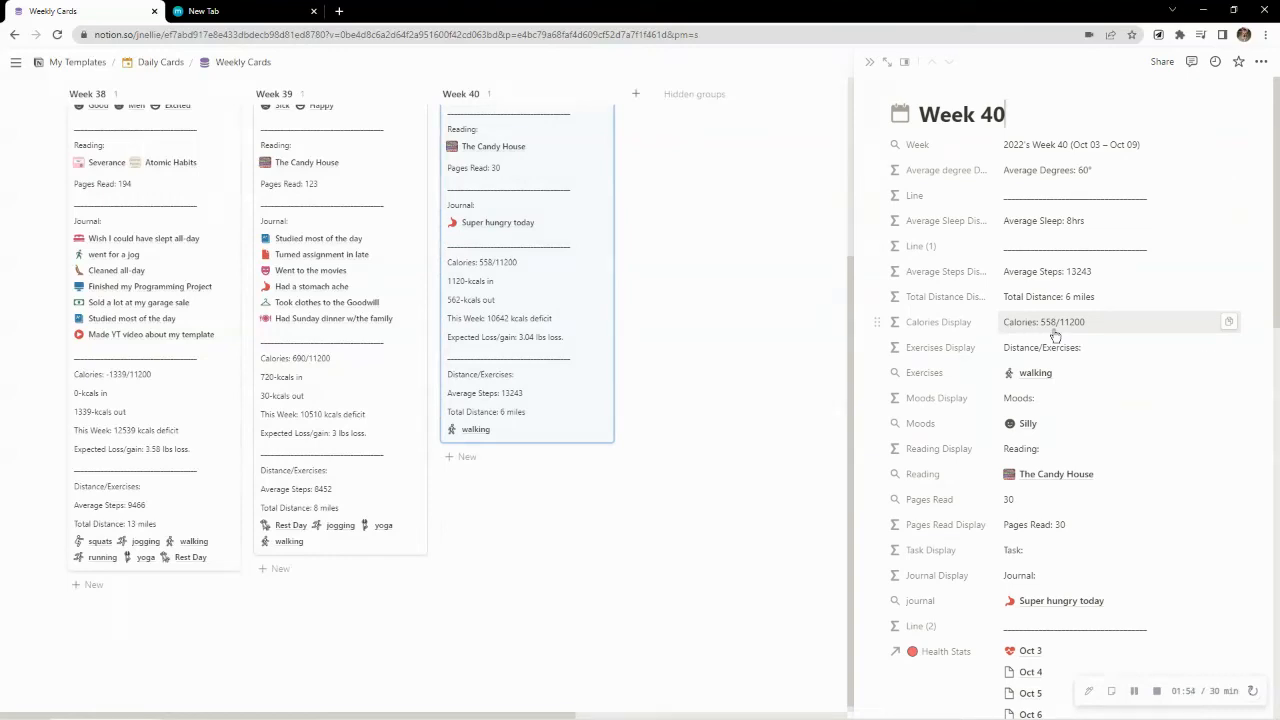
pyautogui.scroll(-5, 1055, 336)
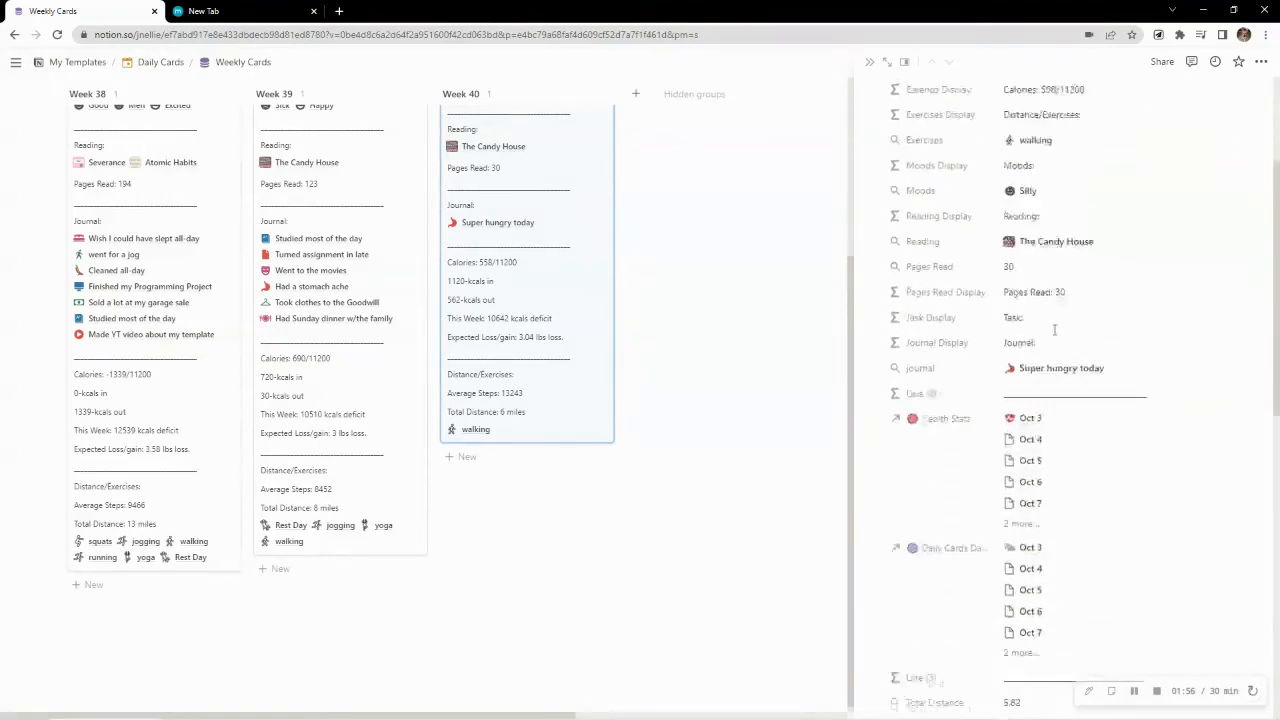
pyautogui.scroll(-1, 1055, 336)
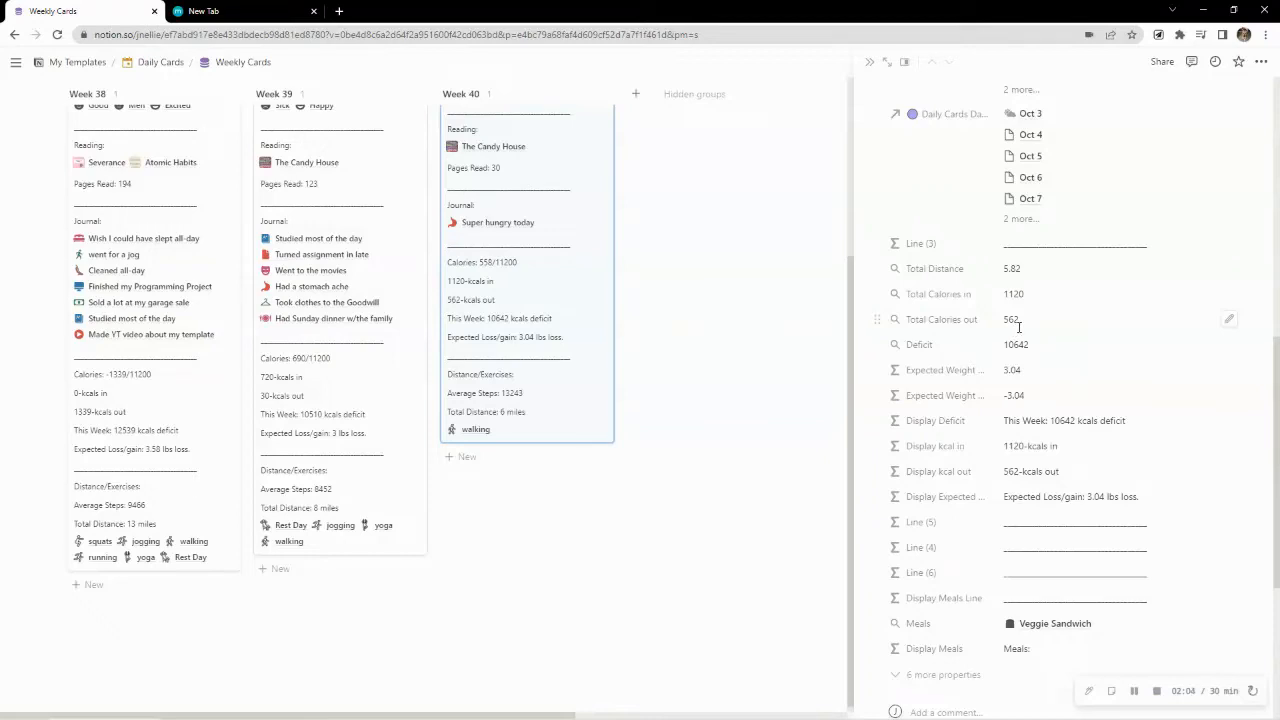
pyautogui.scroll(4, 1018, 326)
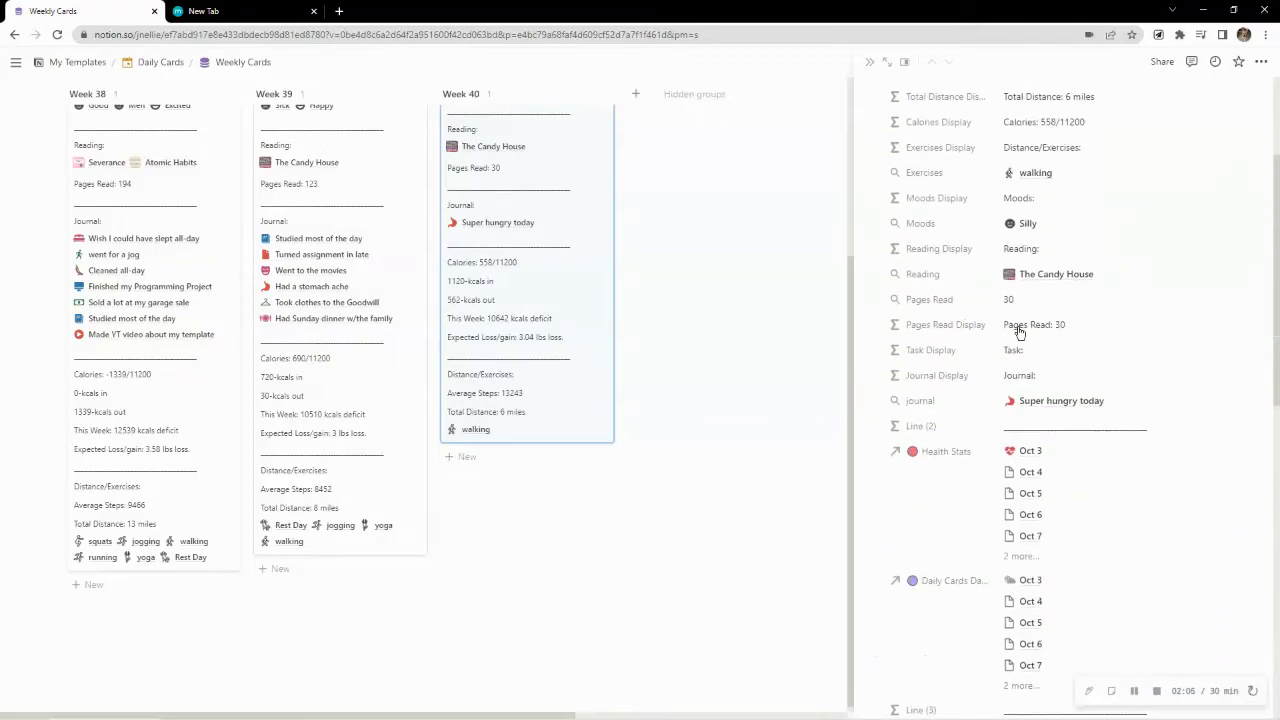
pyautogui.scroll(2, 1018, 331)
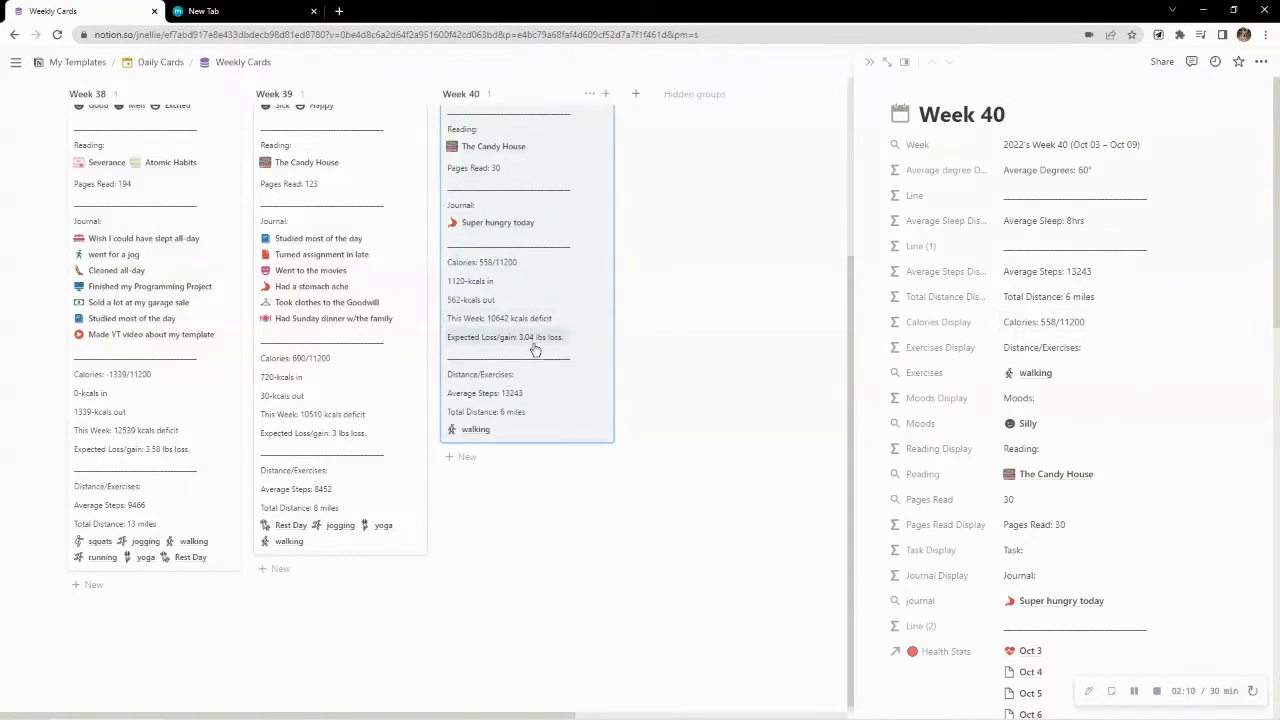
pyautogui.scroll(2, 505, 400)
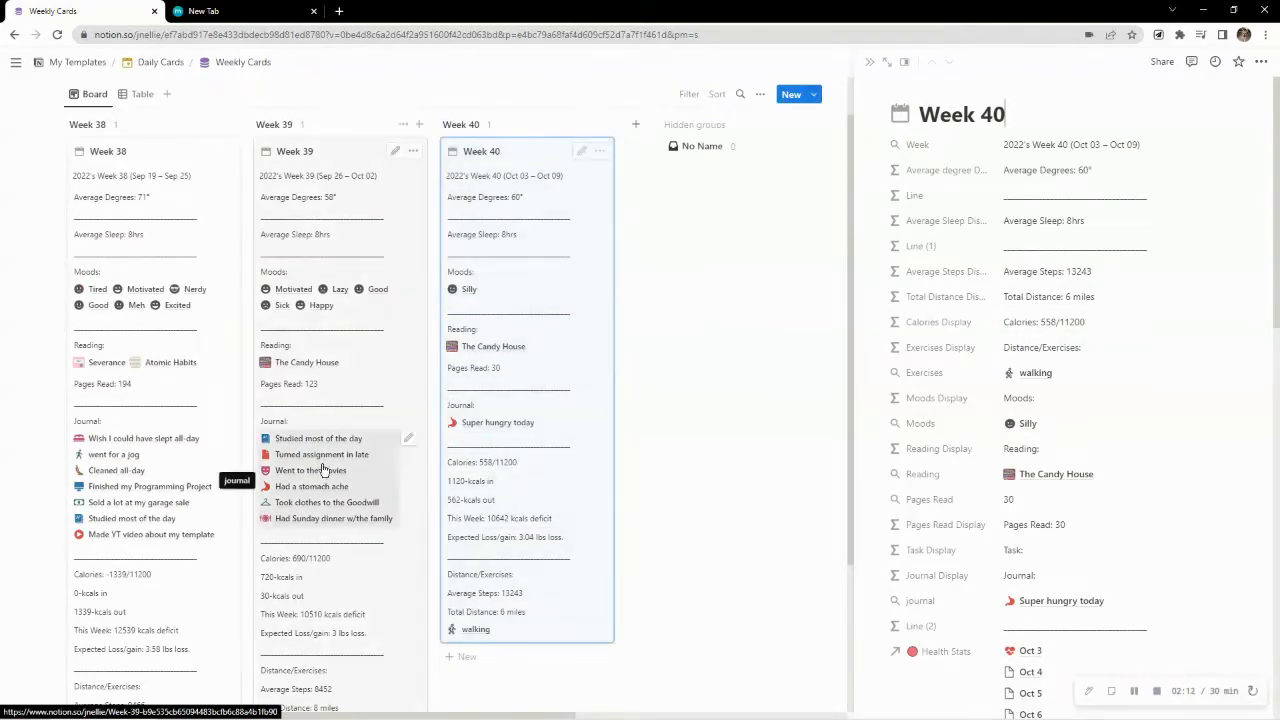
pyautogui.scroll(-2, 280, 430)
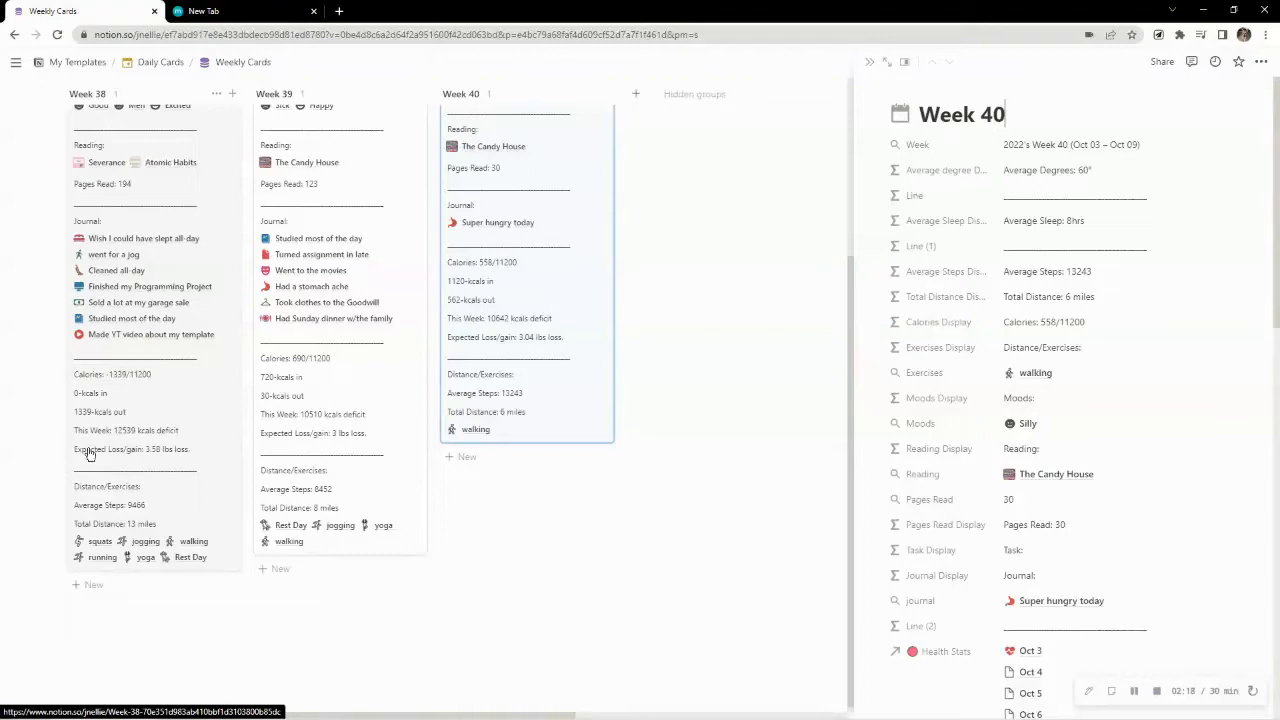
pyautogui.click(870, 62)
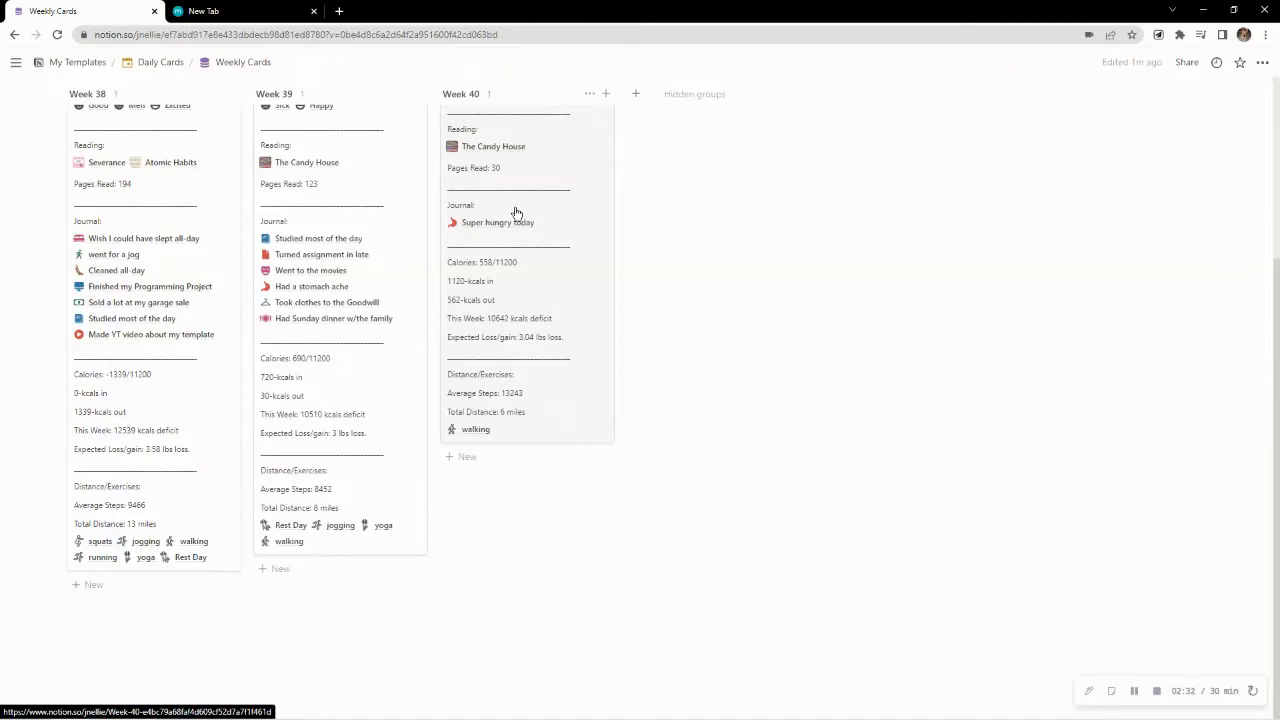
# View the Weekly Cards database as a table and switch back to the board
pyautogui.scroll(5, 516, 213)
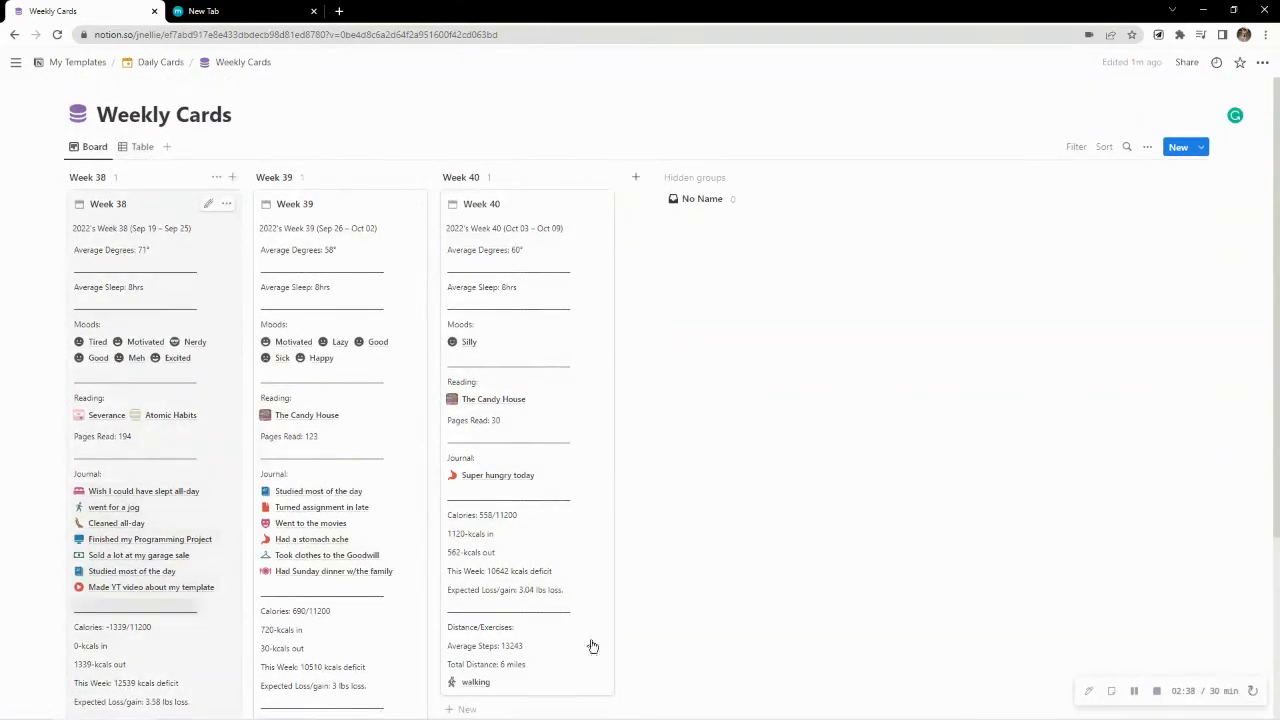
pyautogui.click(140, 148)
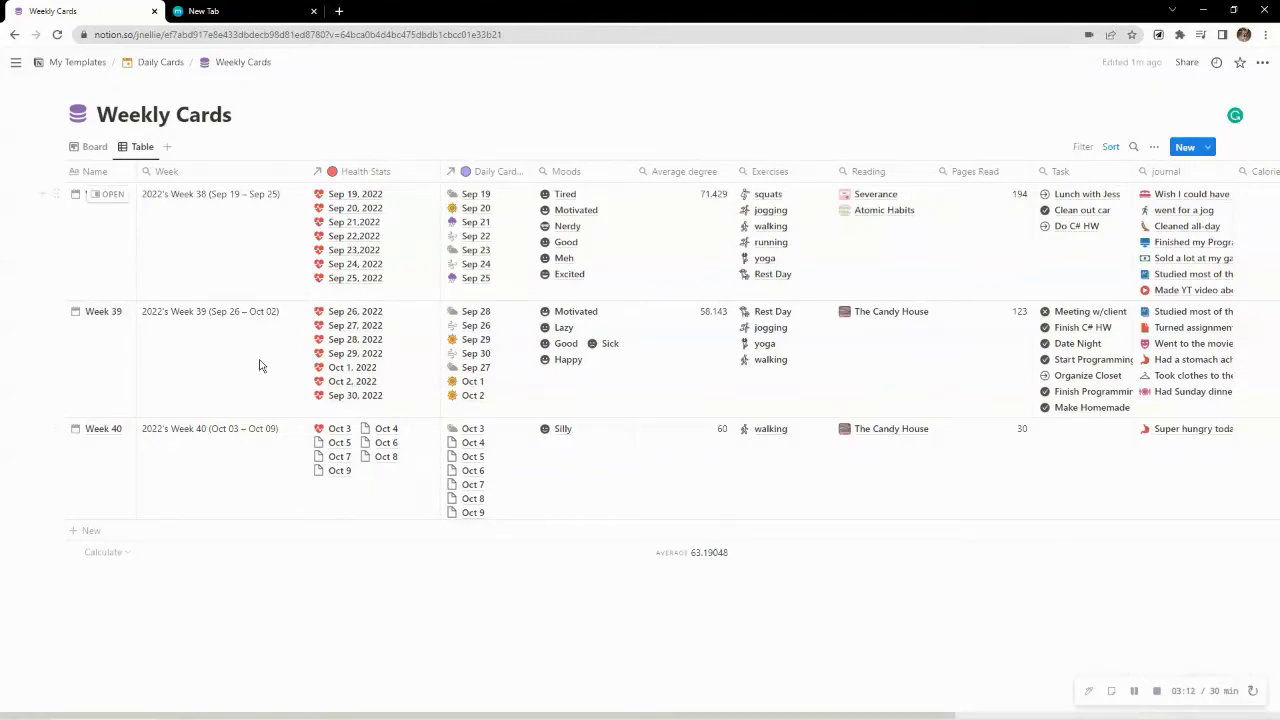
pyautogui.click(94, 147)
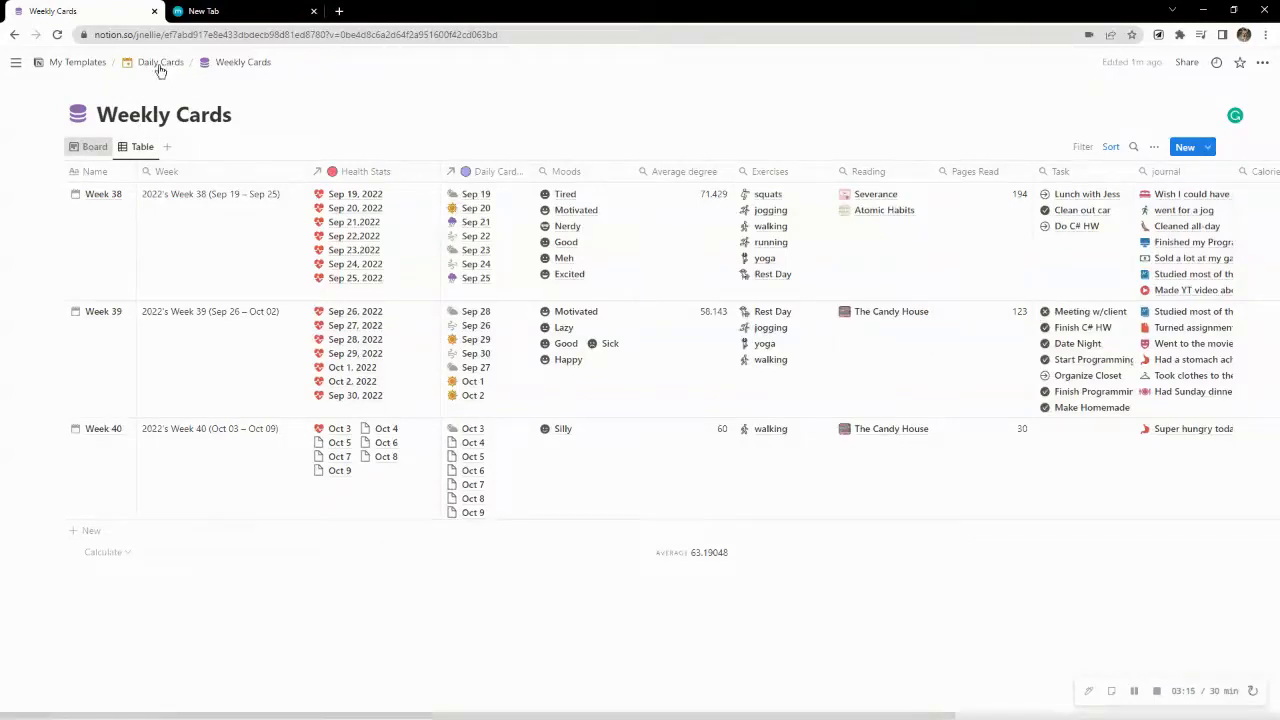
# Return to the Daily Cards page, look over its weekly cards, and show the Daily Cards Data table
pyautogui.click(161, 63)
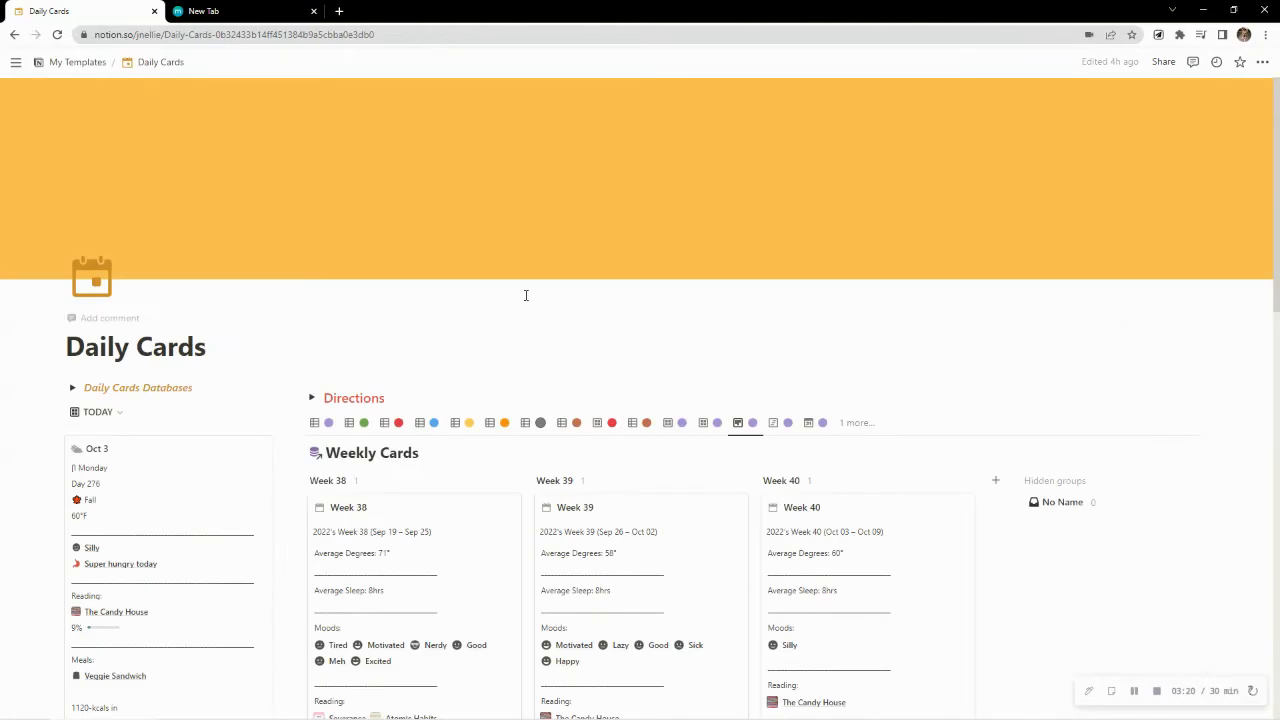
pyautogui.scroll(-2, 525, 295)
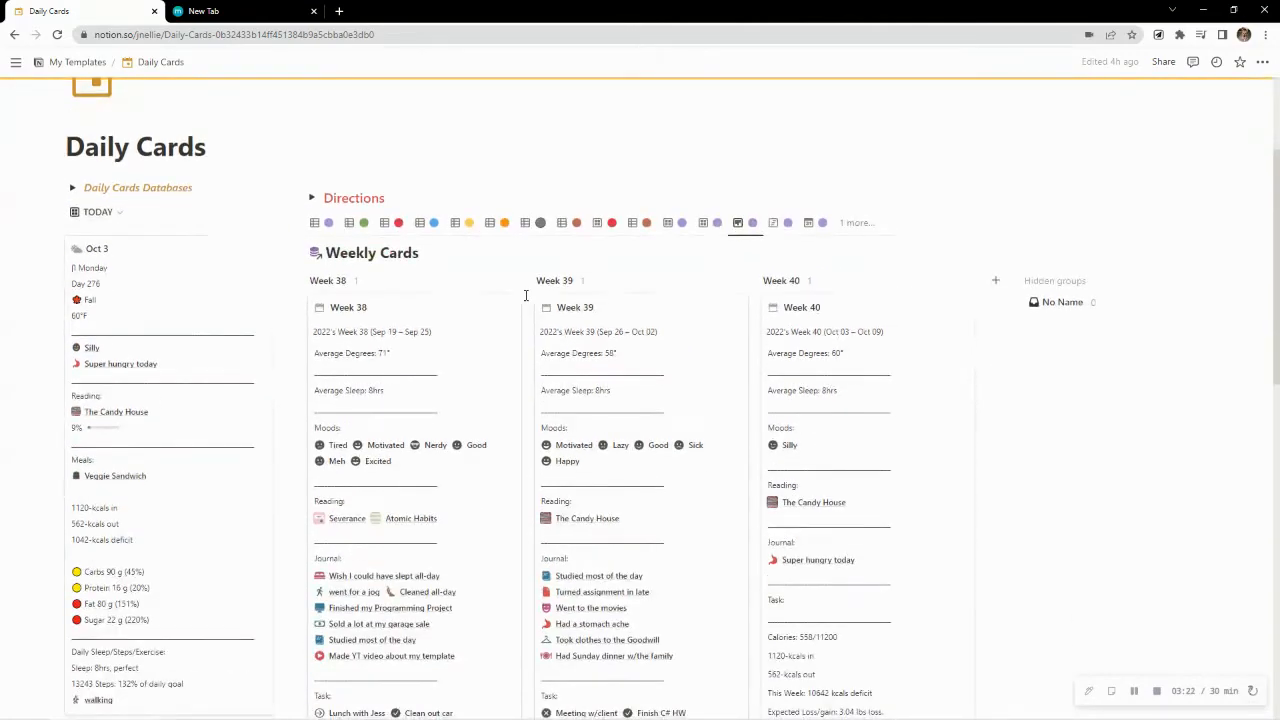
pyautogui.scroll(-1, 525, 295)
pyautogui.scroll(-3, 520, 313)
pyautogui.scroll(4, 520, 313)
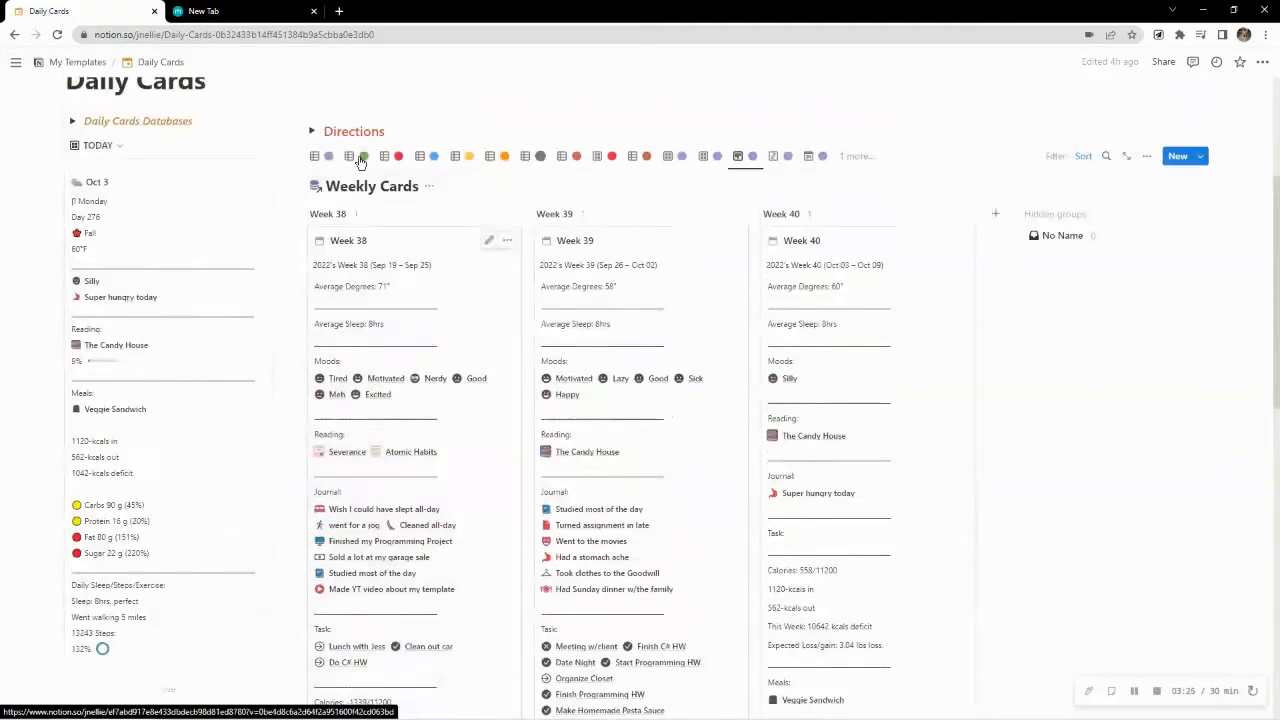
pyautogui.click(318, 156)
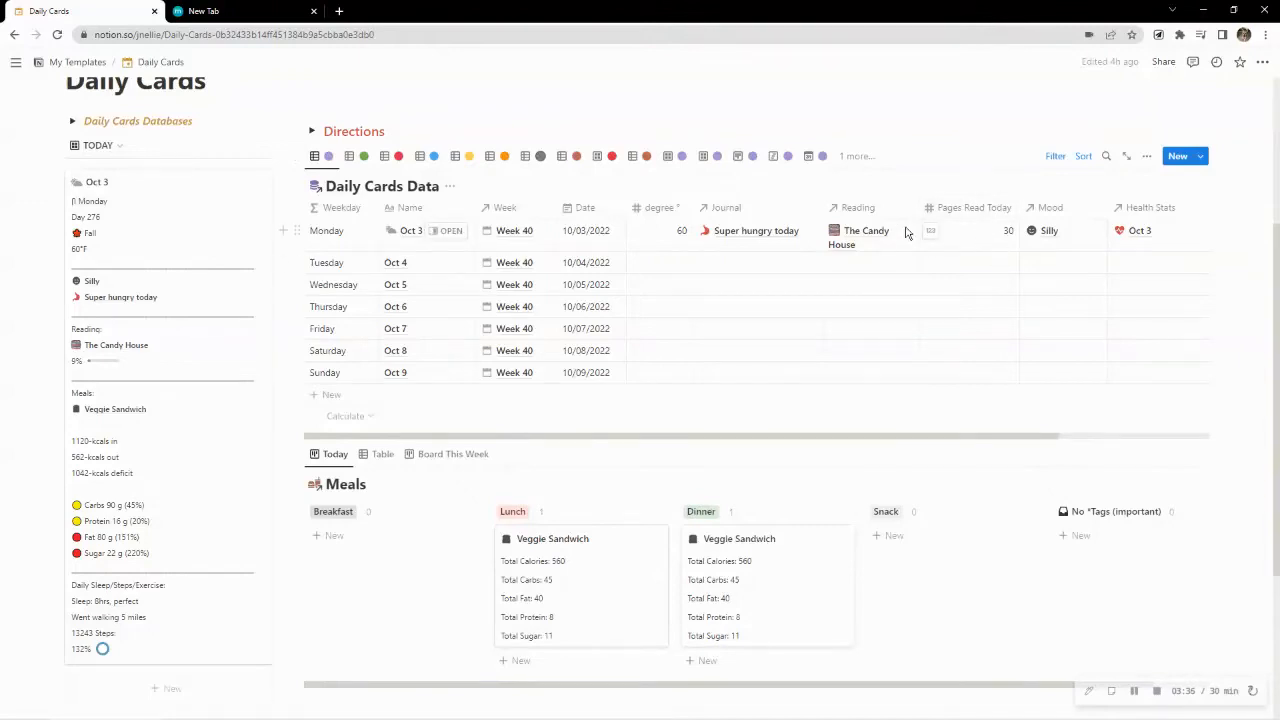
# Open The Candy House from Monday's Reading entry, review its pages read and progress, and close it
pyautogui.click(872, 238)
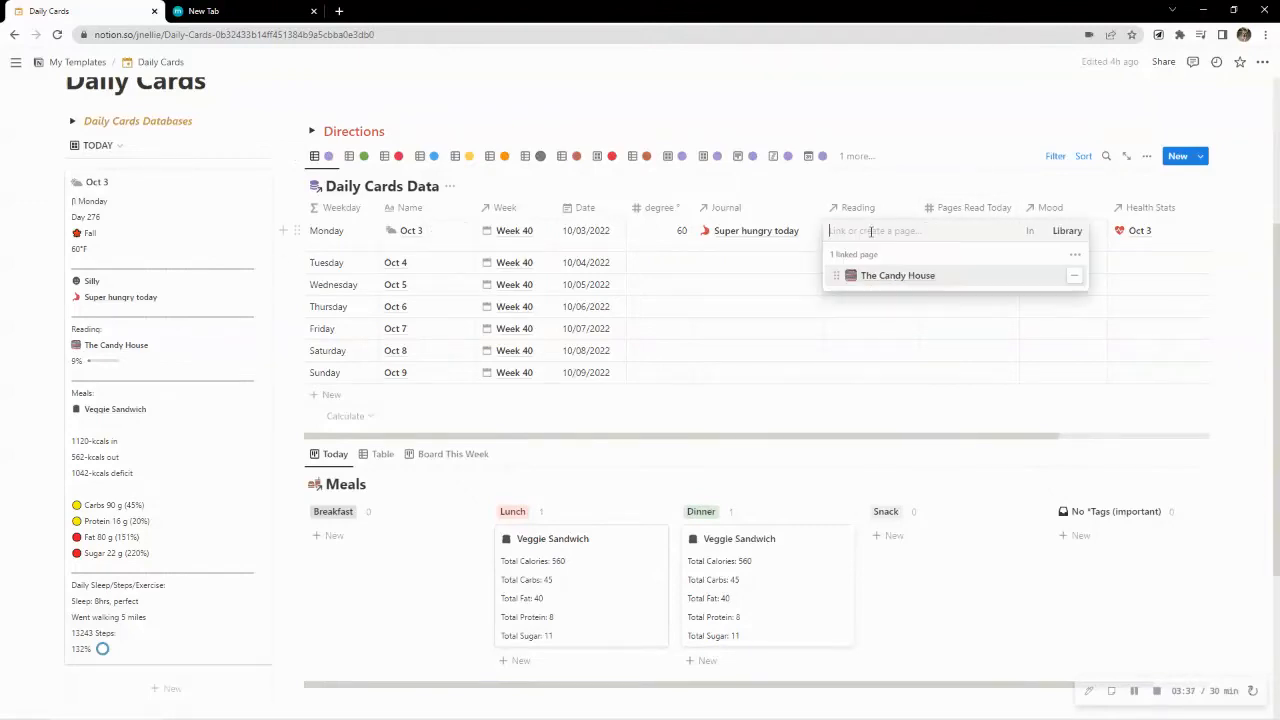
pyautogui.click(899, 286)
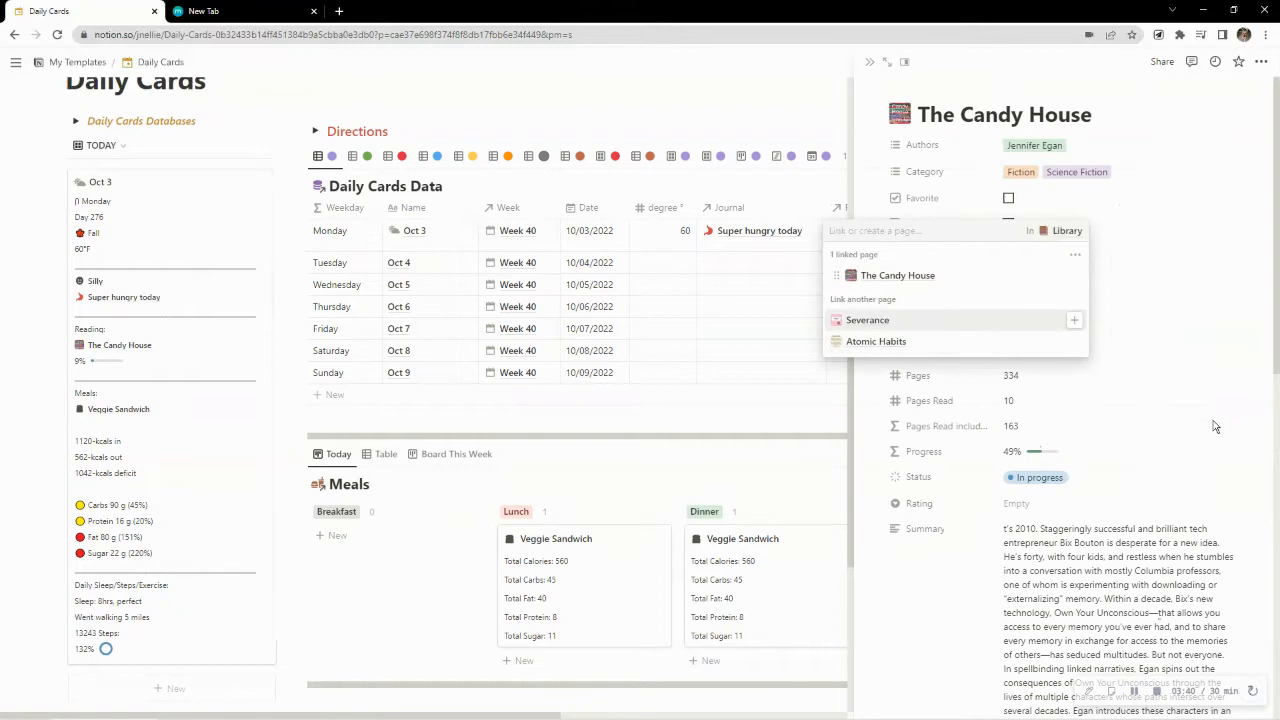
pyautogui.click(1150, 445)
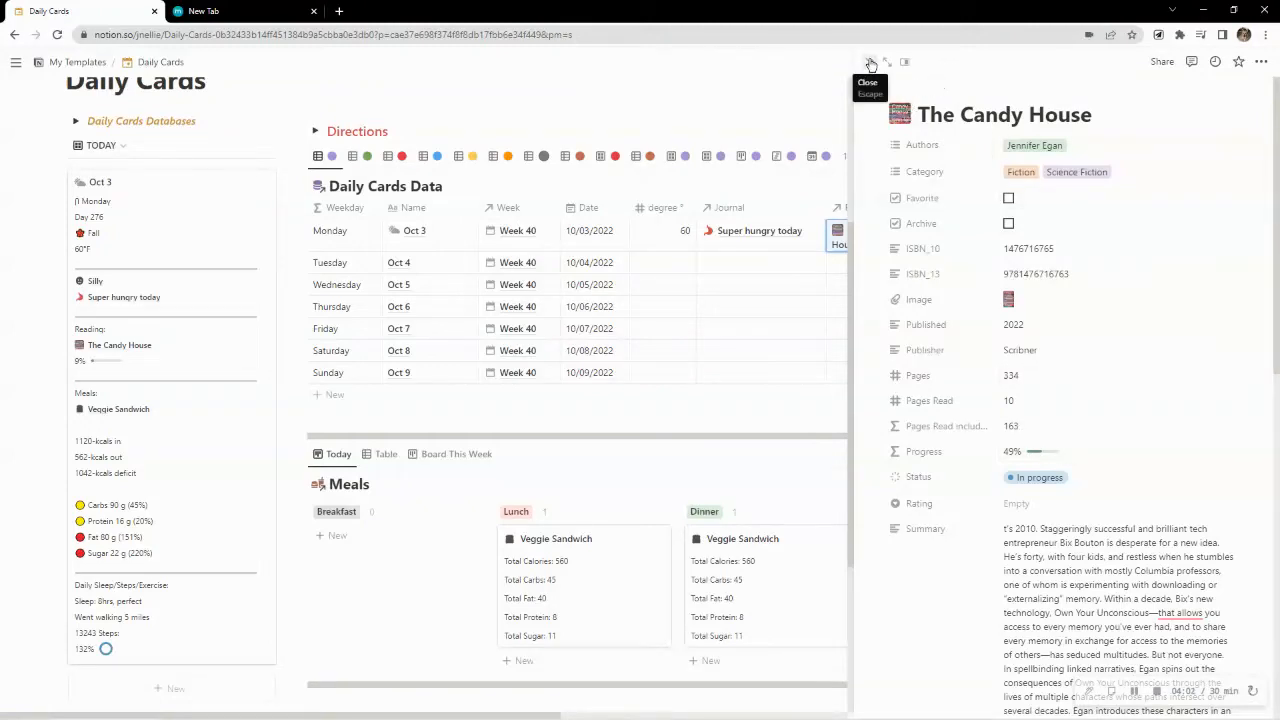
pyautogui.click(664, 150)
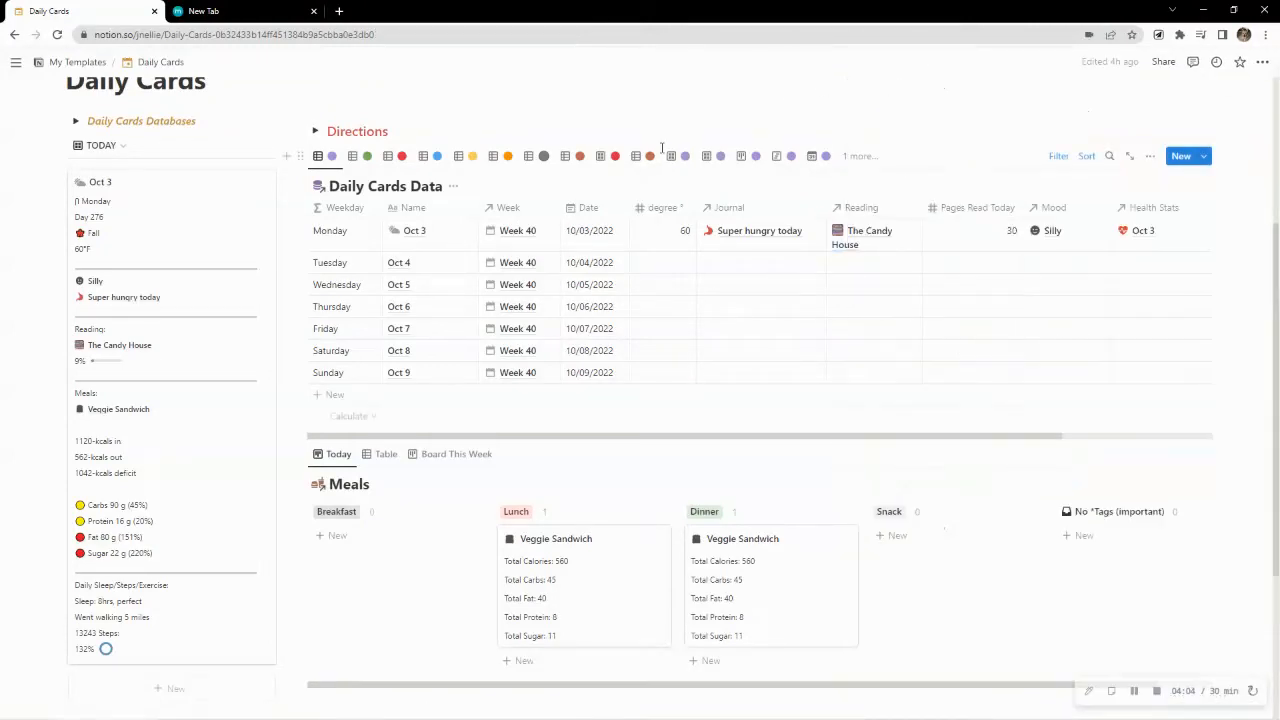
# Open the Veggie Sandwich card under Lunch on the Meals board and review its recipe and nutrition properties
pyautogui.scroll(-3, 660, 210)
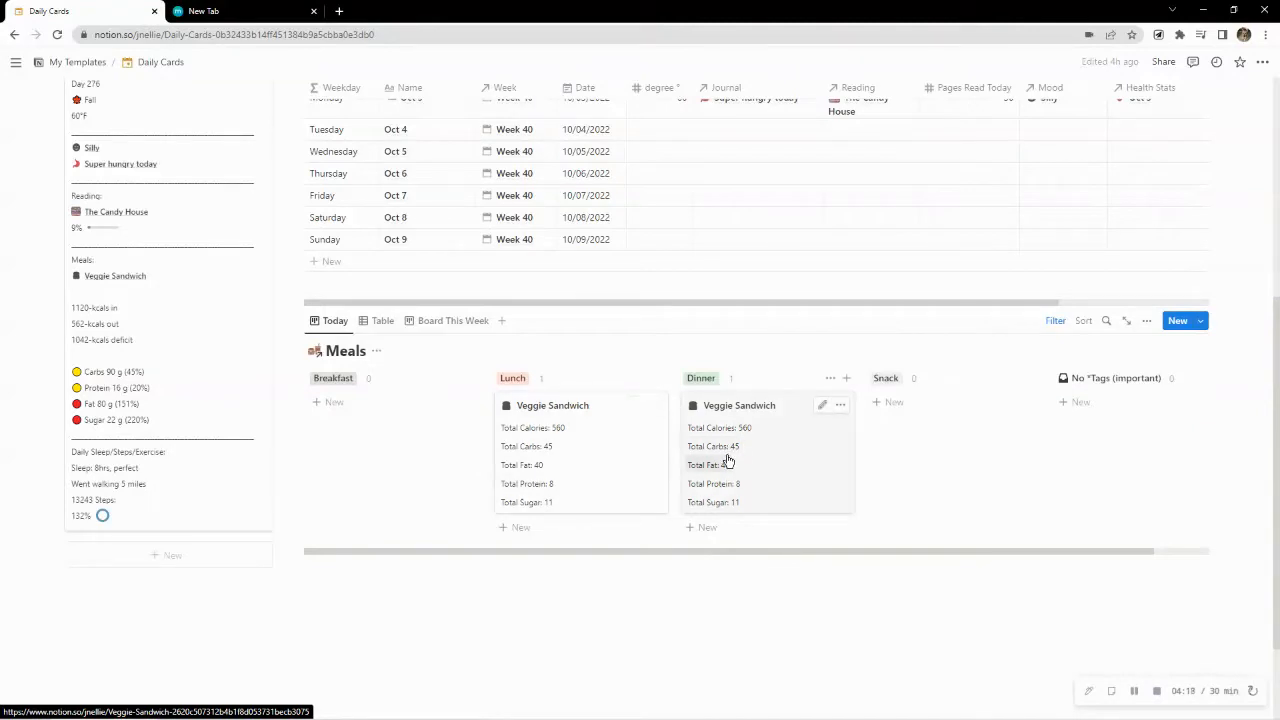
pyautogui.click(634, 451)
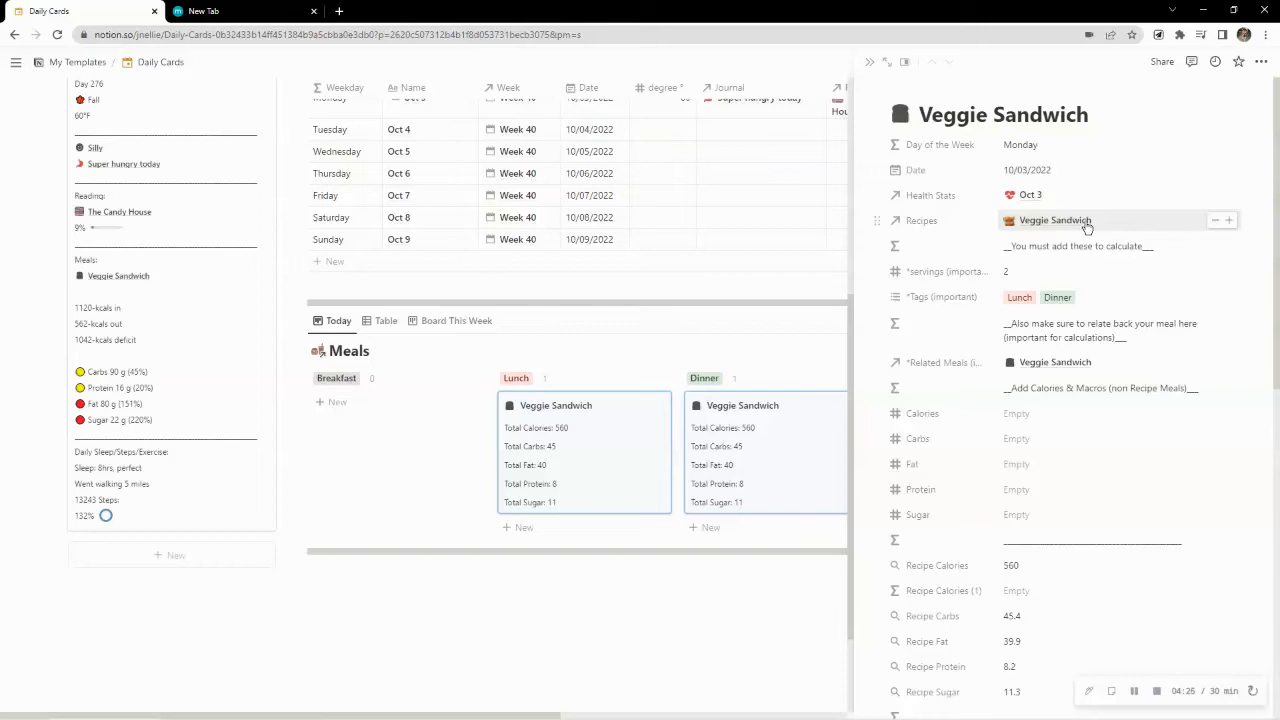
pyautogui.scroll(-2, 1031, 279)
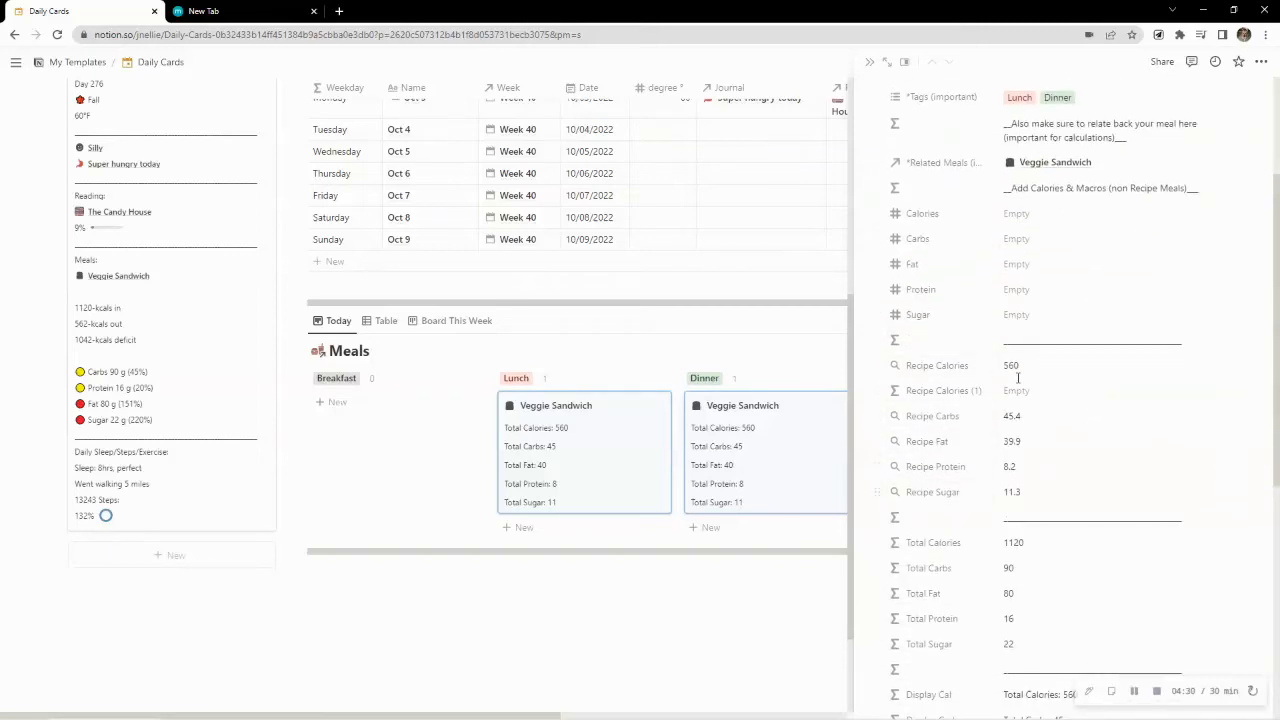
# Delete the empty Recipe Calories (1) formula property from the Meals database
pyautogui.click(1014, 392)
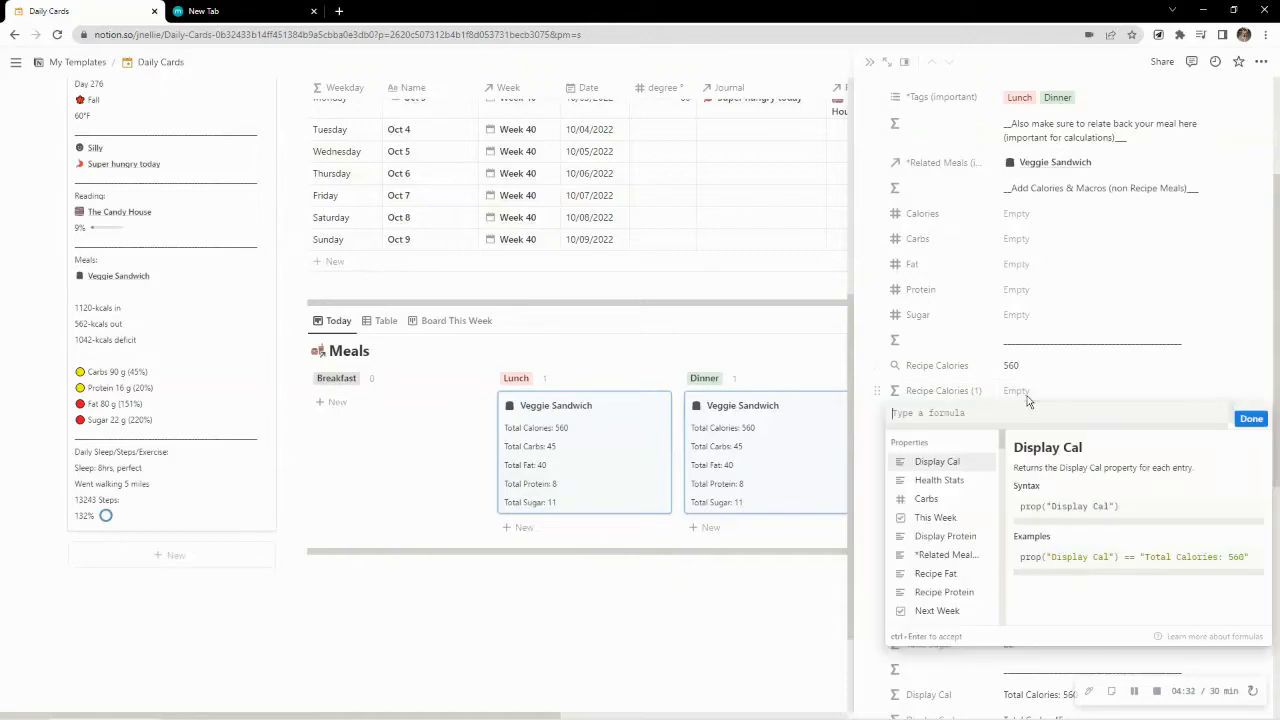
pyautogui.click(1094, 381)
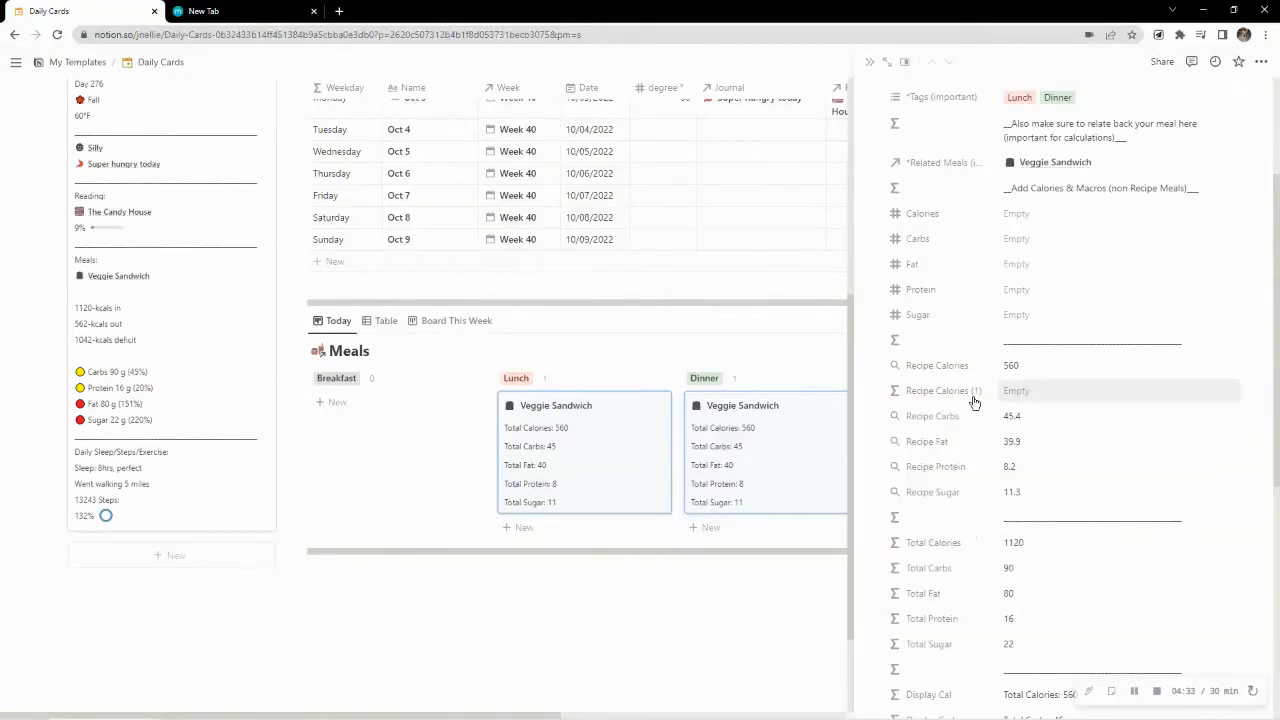
pyautogui.click(877, 389)
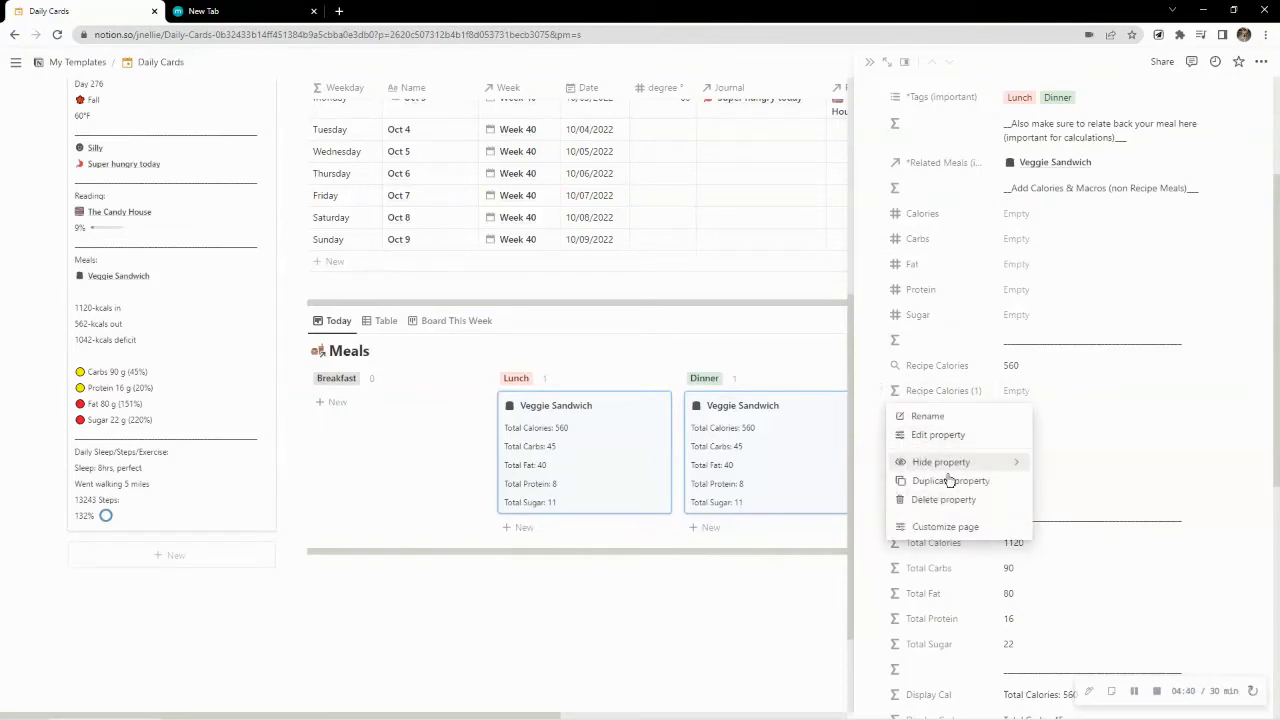
pyautogui.click(1043, 391)
pyautogui.click(1043, 391)
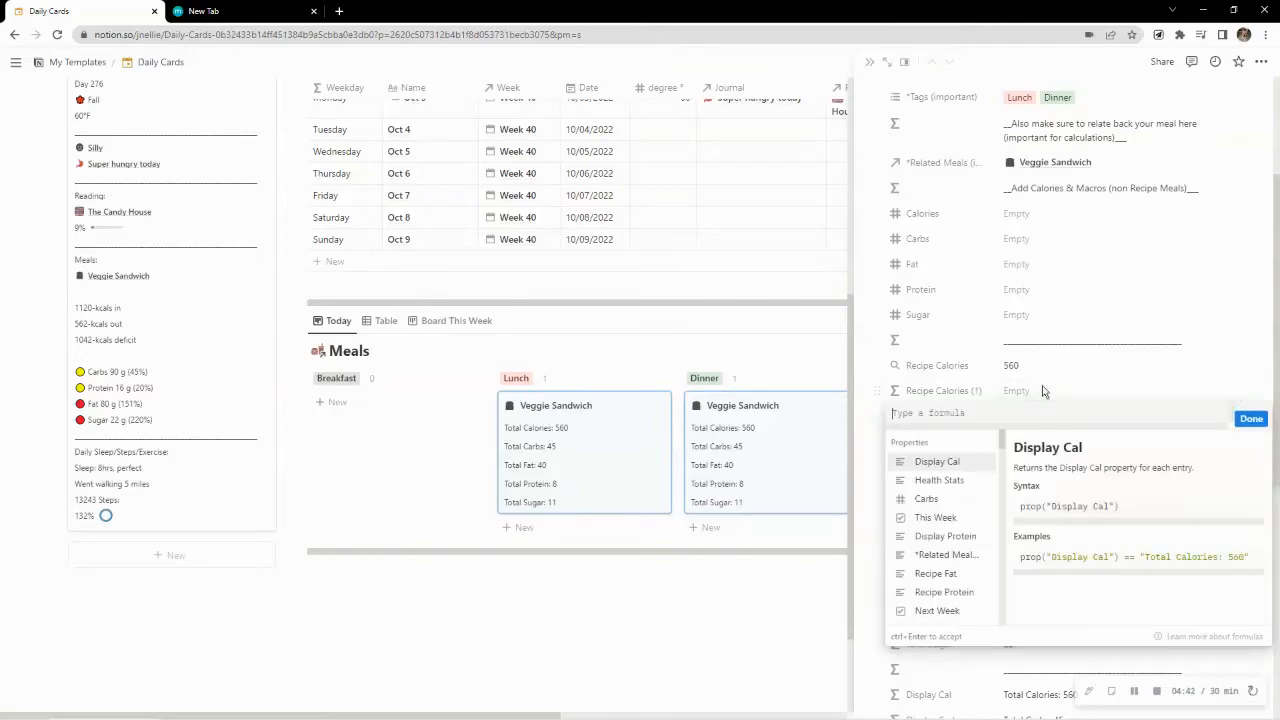
pyautogui.press('Escape')
pyautogui.click(879, 391)
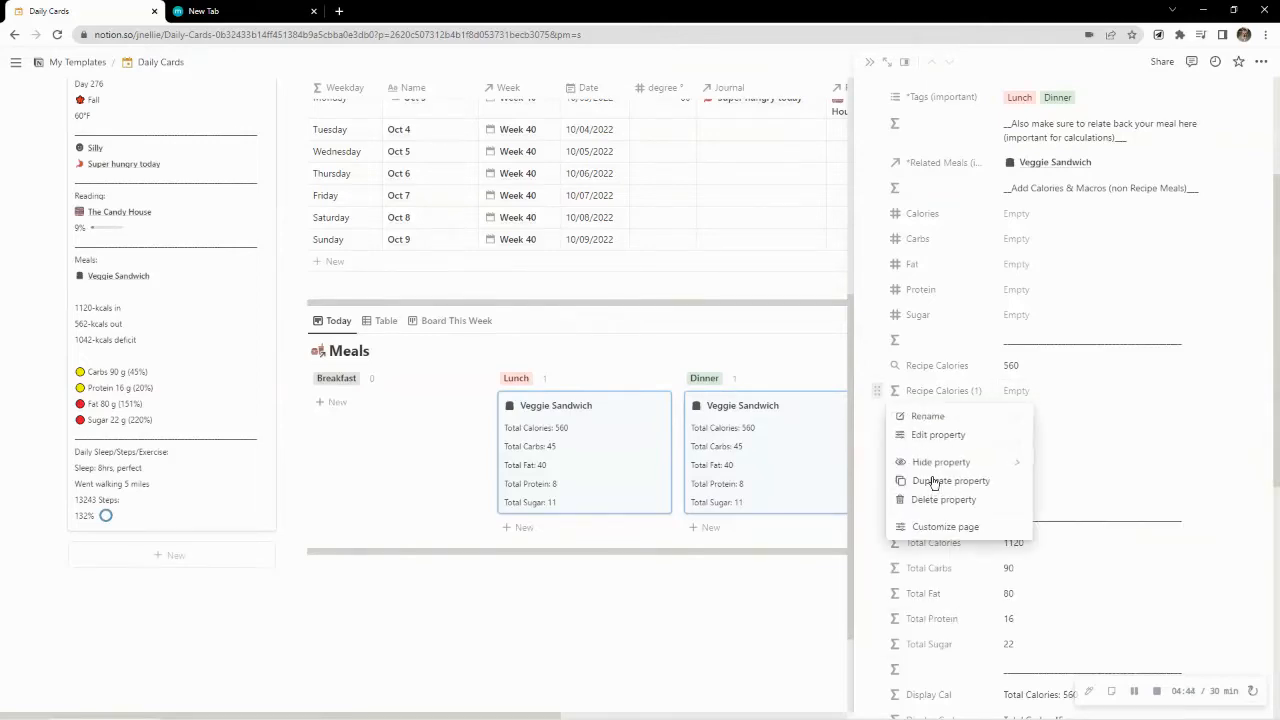
pyautogui.click(929, 503)
pyautogui.click(717, 394)
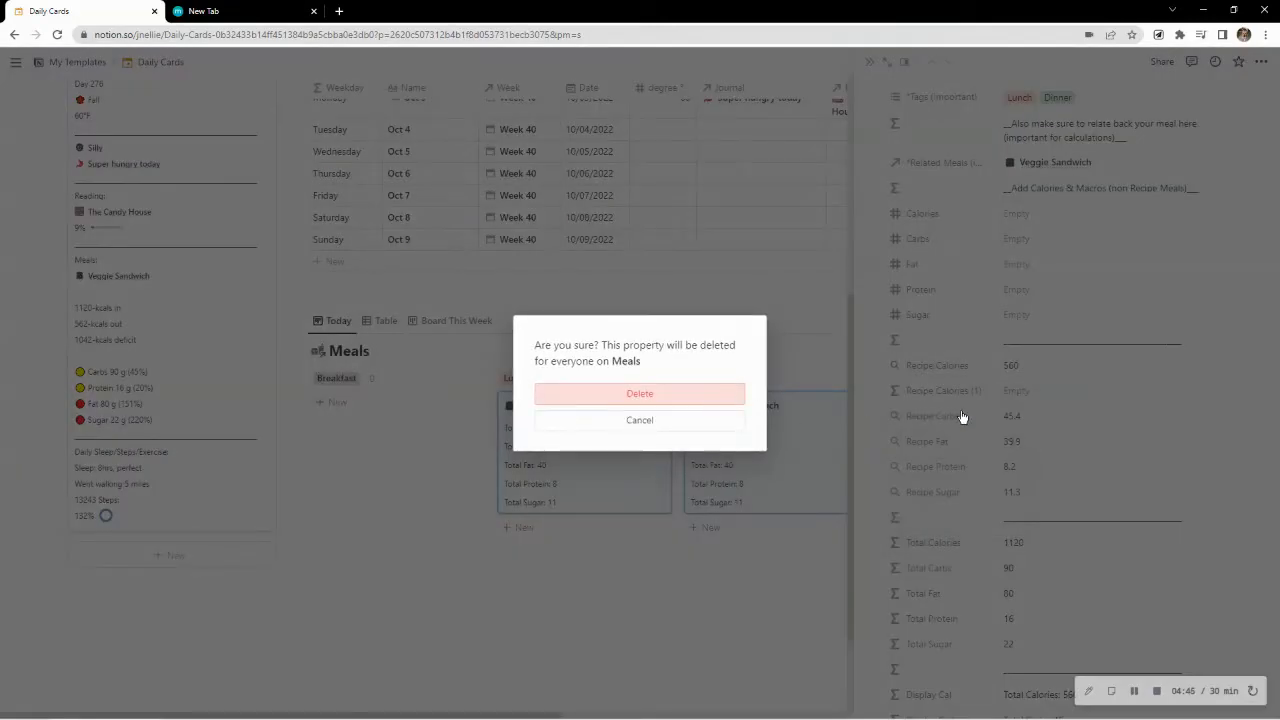
# Examine the Veggie Sandwich meal's servings, tags, related meals, manual macros, recipe values, totals and display properties
pyautogui.scroll(3, 1053, 428)
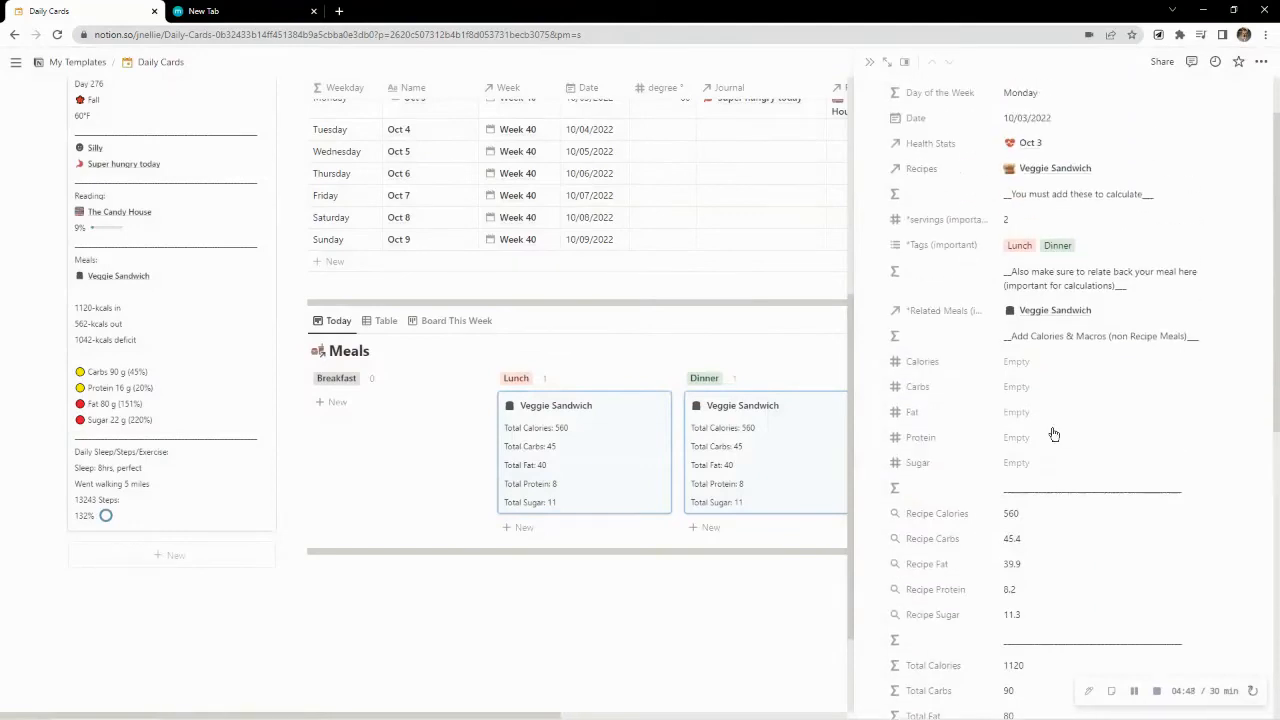
pyautogui.scroll(-3, 1053, 437)
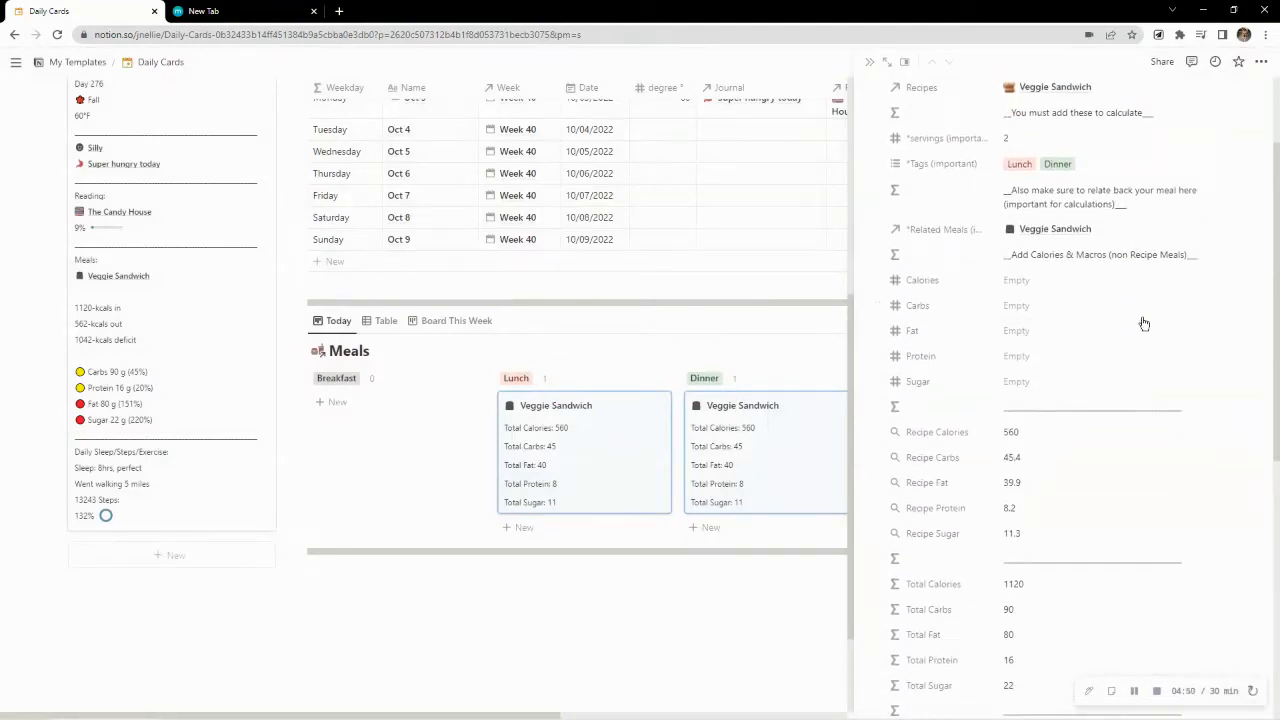
pyautogui.scroll(3, 1040, 337)
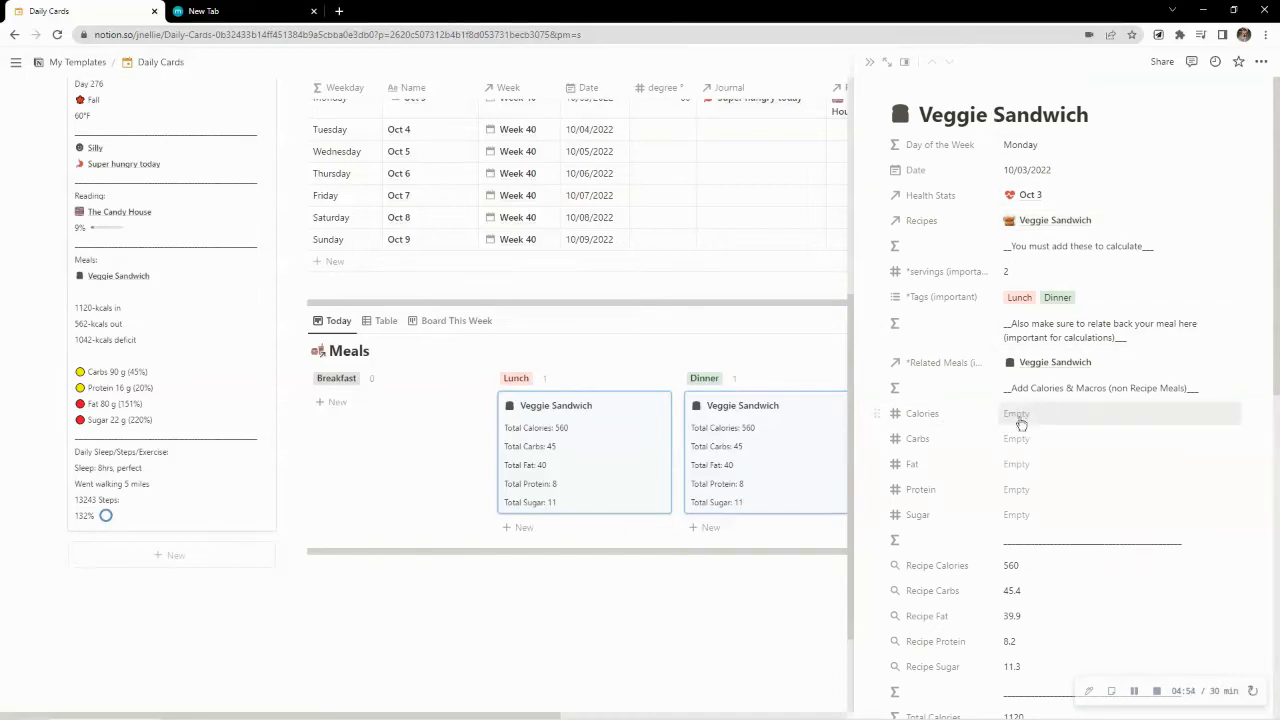
pyautogui.scroll(-2, 1053, 474)
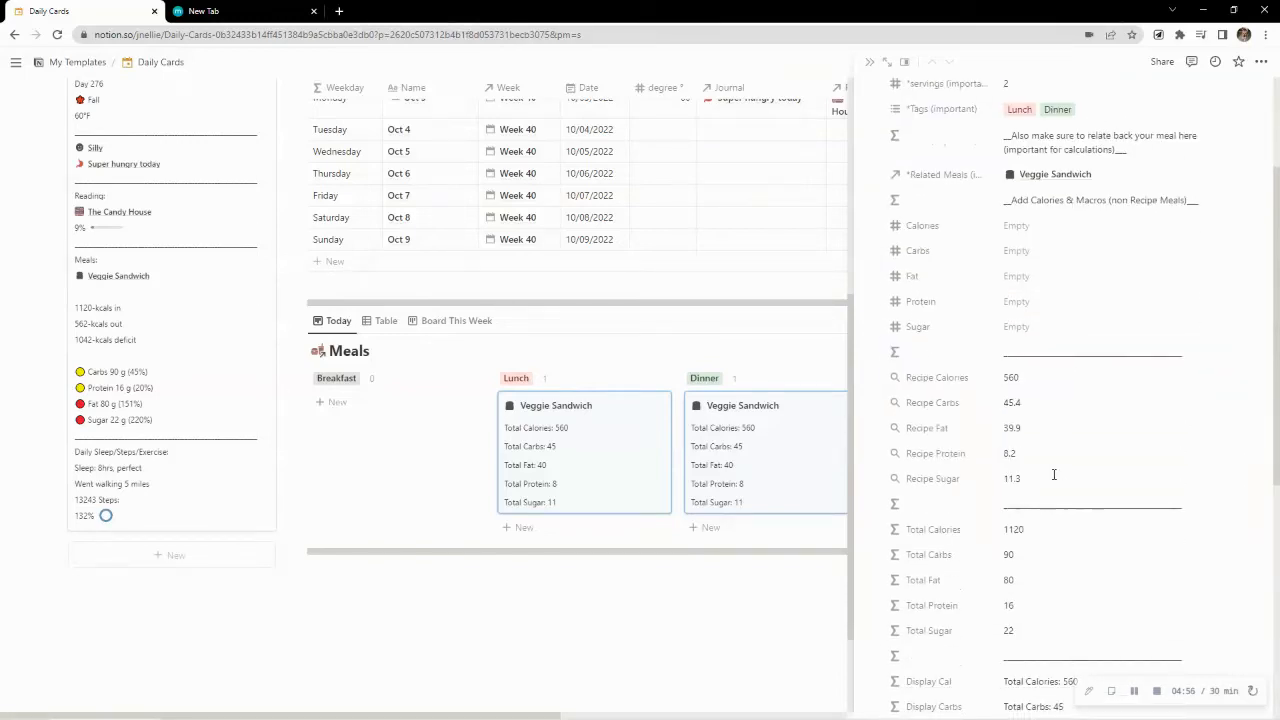
pyautogui.scroll(-1, 1053, 474)
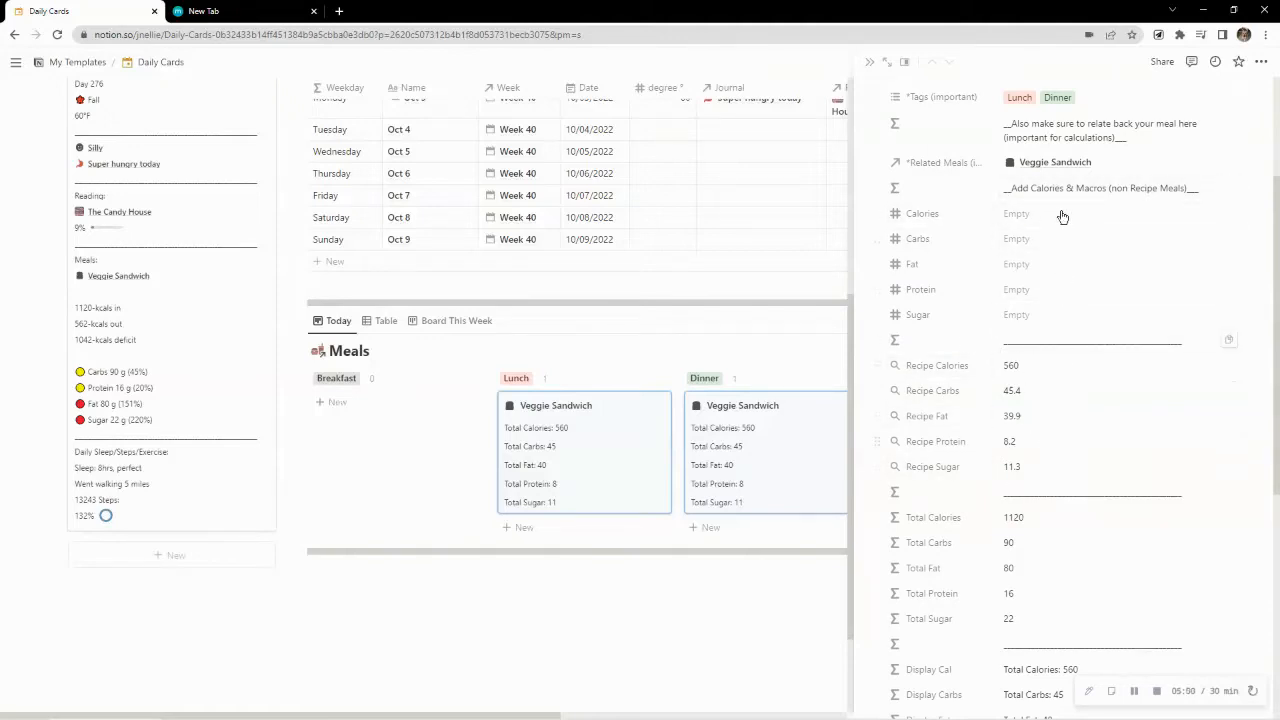
pyautogui.scroll(-2, 942, 468)
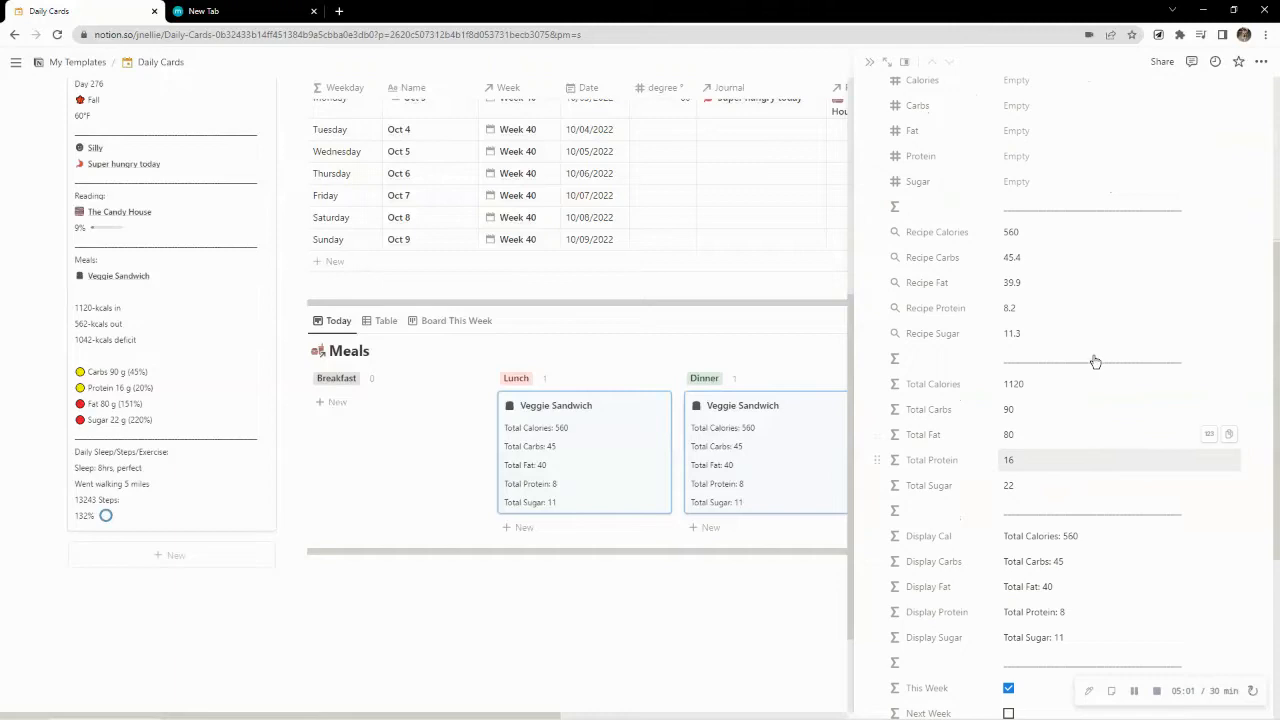
pyautogui.scroll(5, 1018, 262)
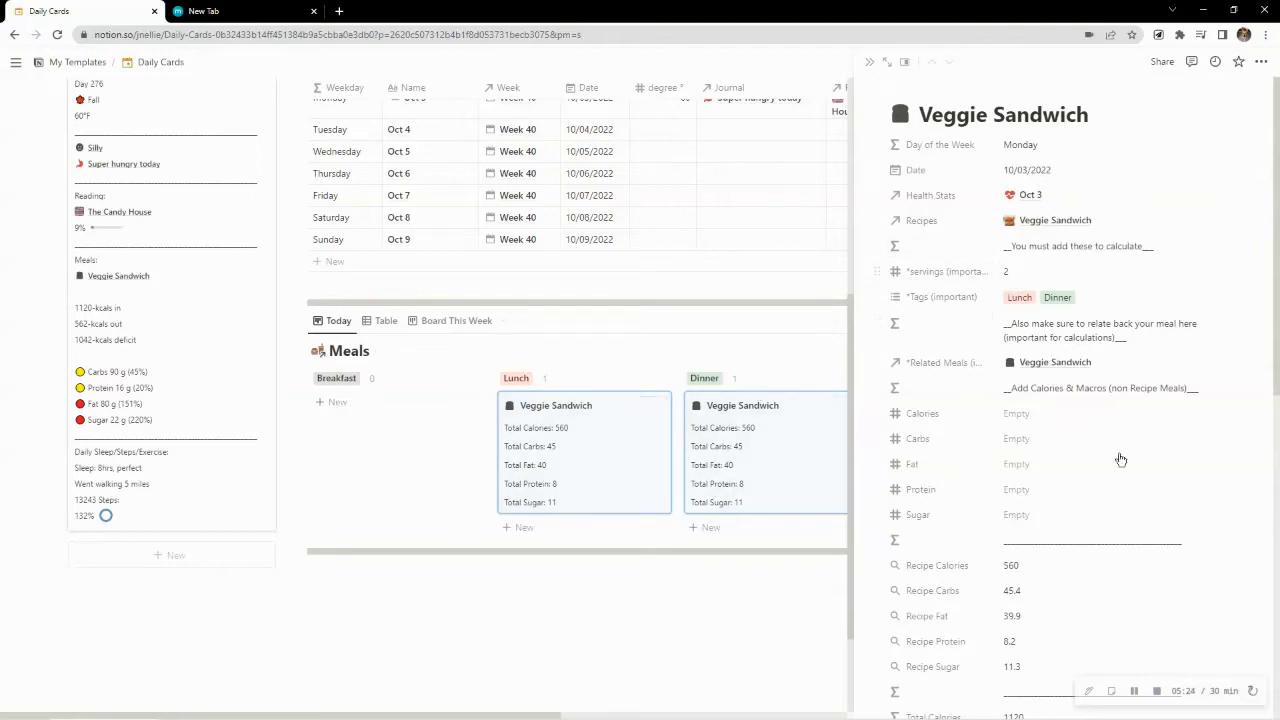
pyautogui.scroll(-3, 1091, 520)
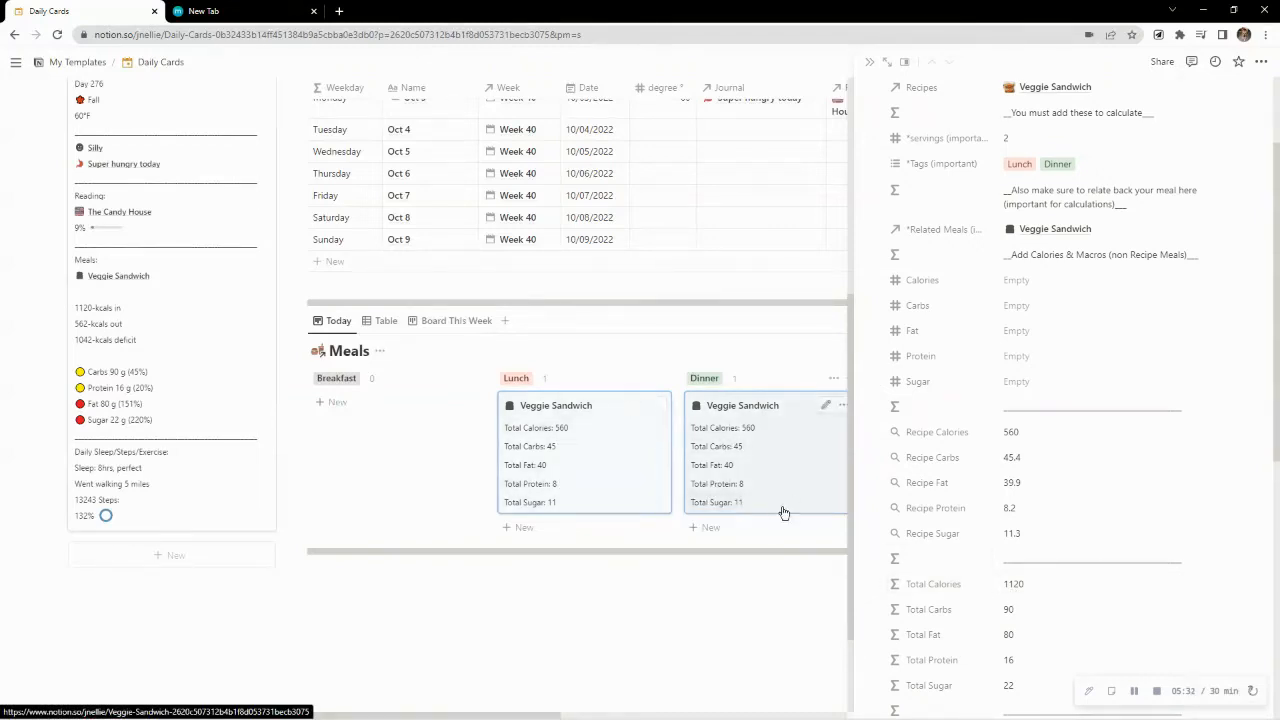
pyautogui.scroll(2, 1112, 430)
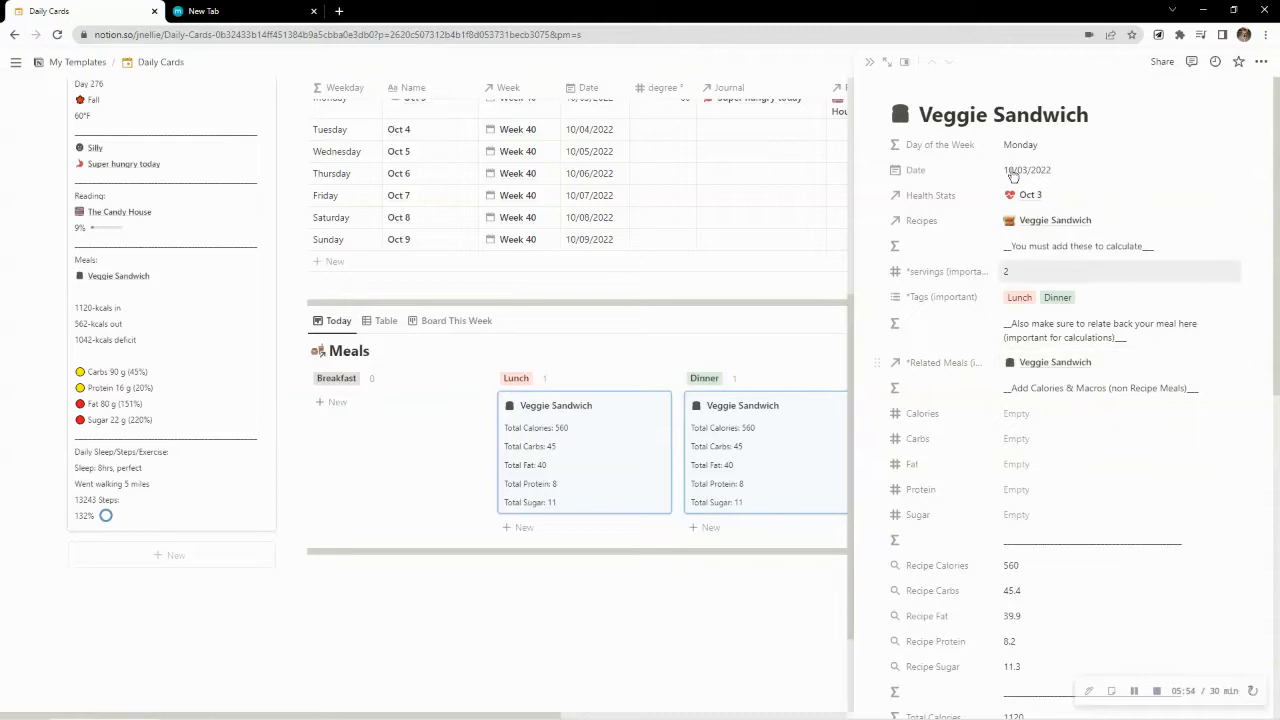
pyautogui.scroll(-6, 1086, 349)
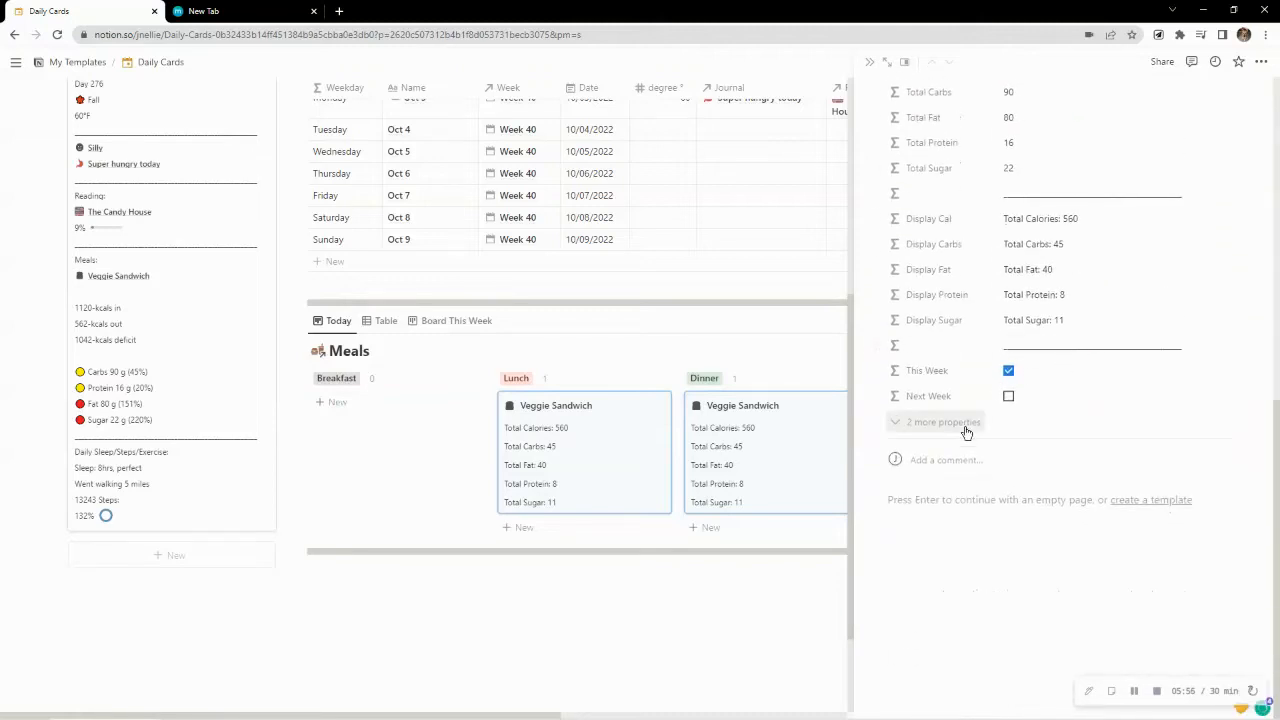
# Show the Veggie Sandwich meal's hidden properties, review them with the Meal Count, and close the card
pyautogui.click(958, 424)
pyautogui.scroll(8, 984, 440)
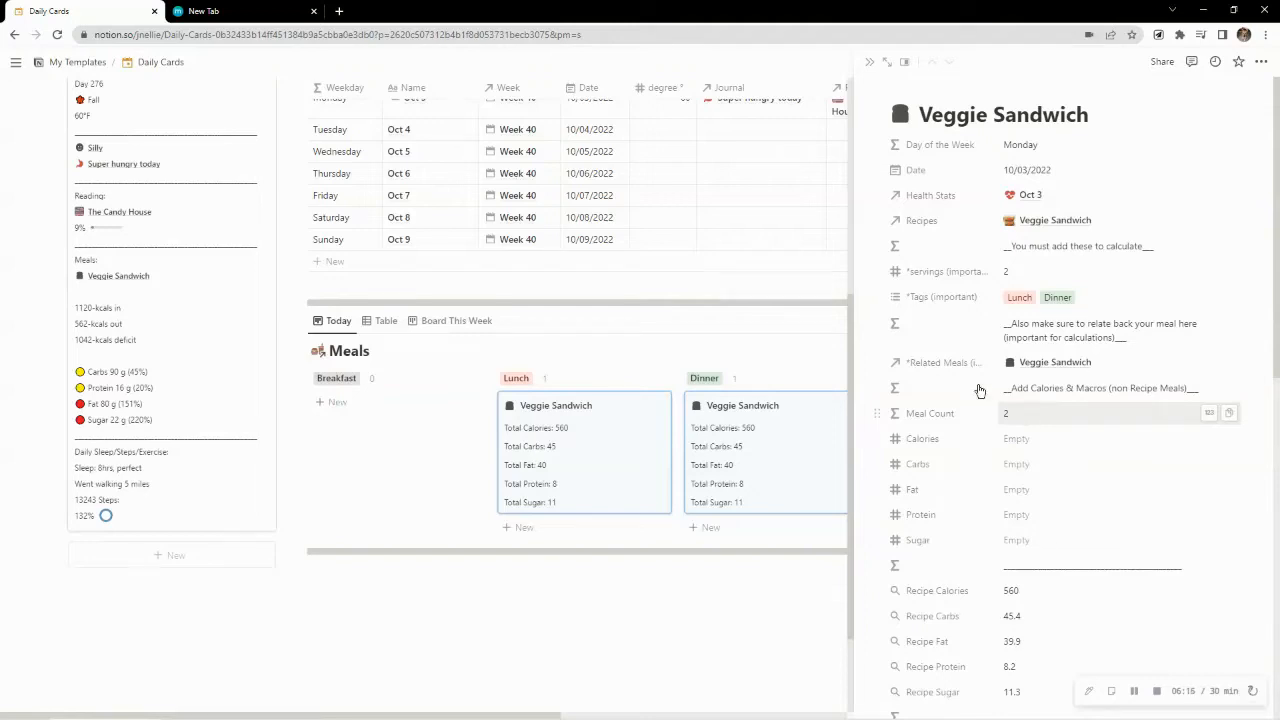
pyautogui.click(870, 66)
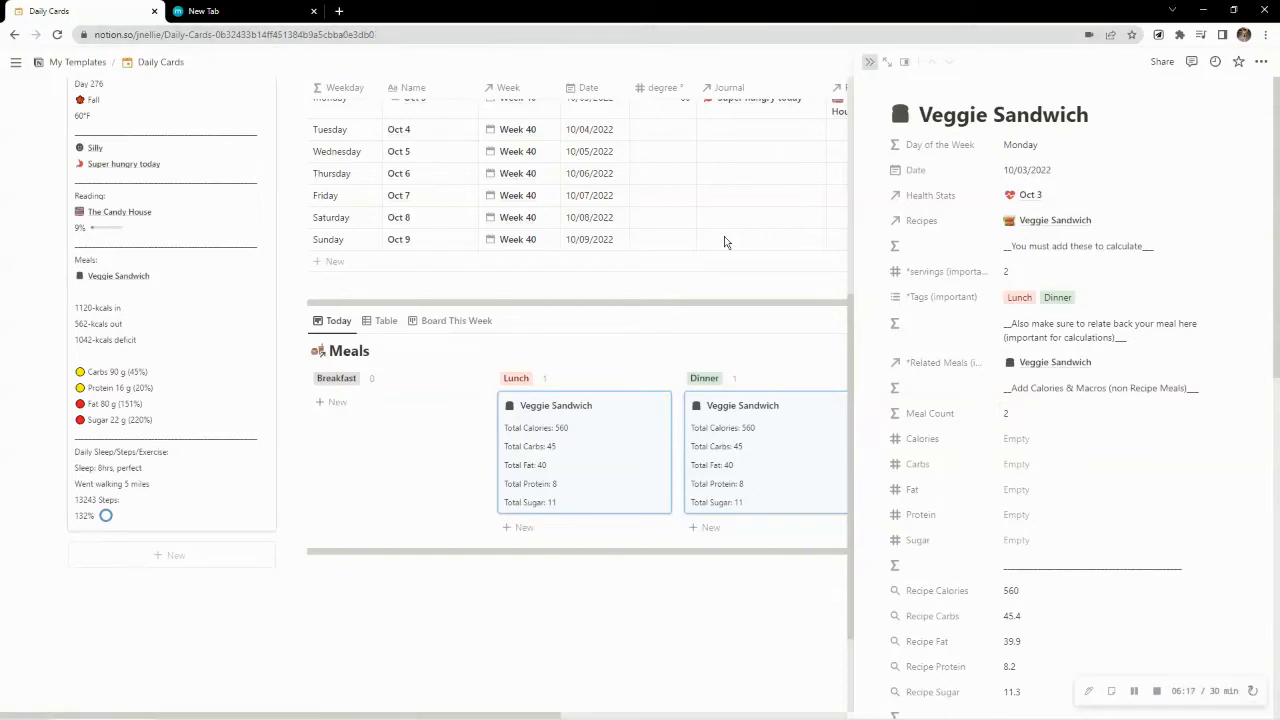
# Show the Weekly Cards board above Meals and compare the calories, expected loss and meals of Weeks 38 to 40
pyautogui.scroll(4, 815, 337)
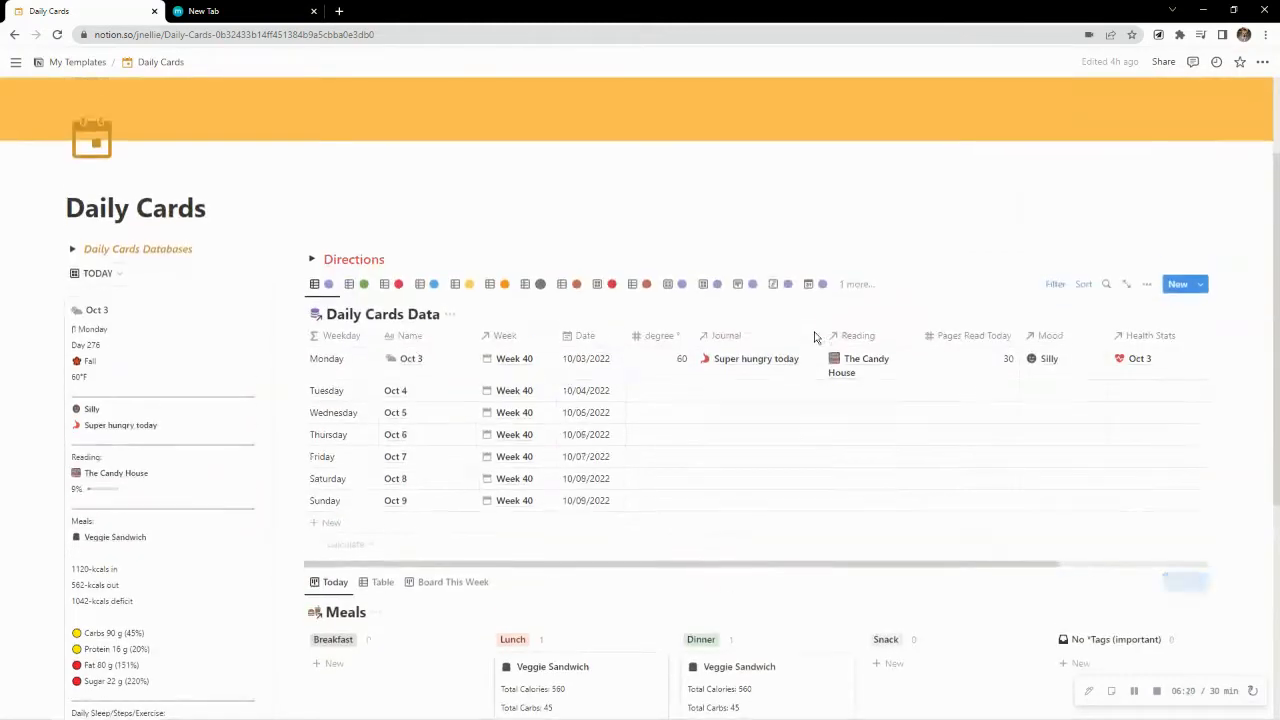
pyautogui.scroll(-3, 814, 345)
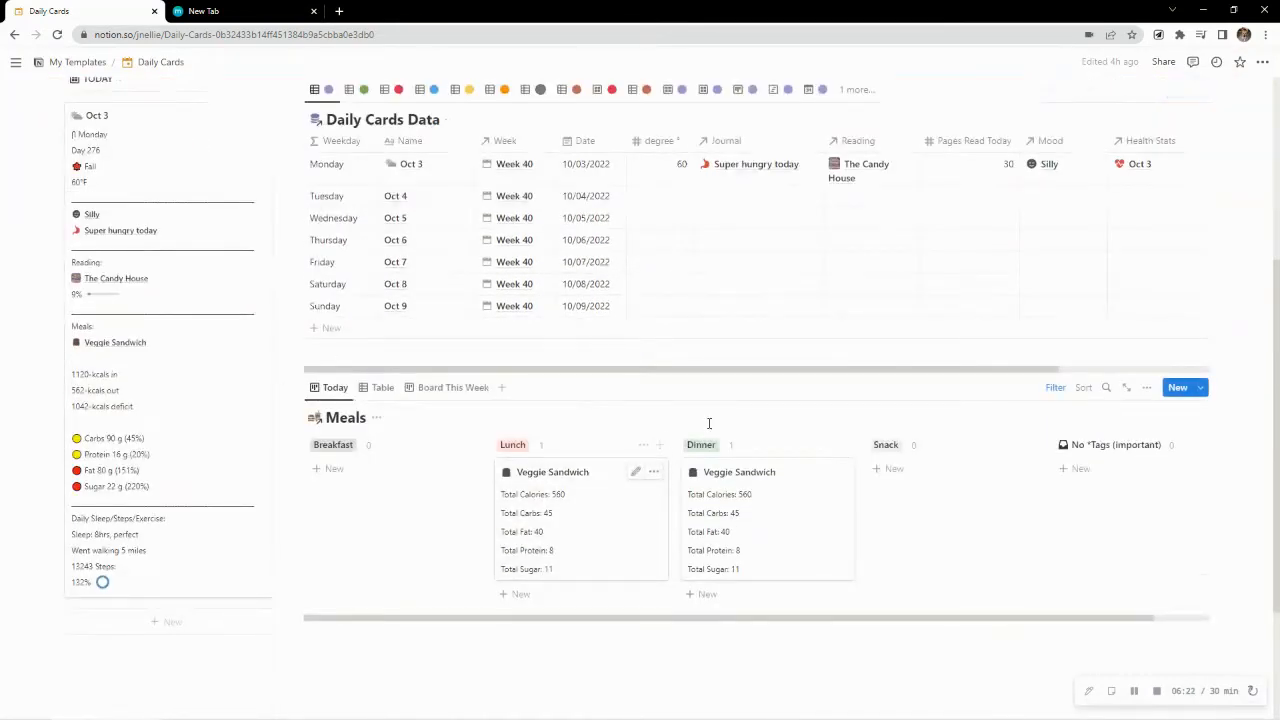
pyautogui.scroll(1, 708, 423)
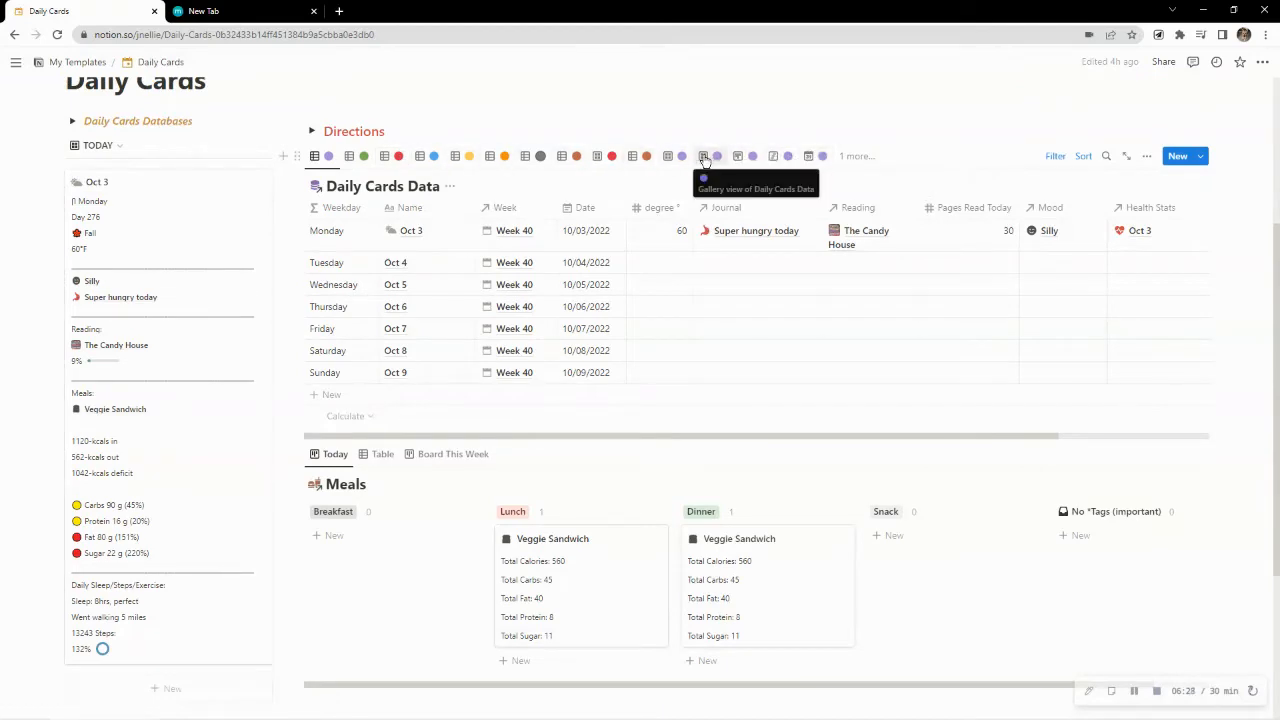
pyautogui.click(741, 160)
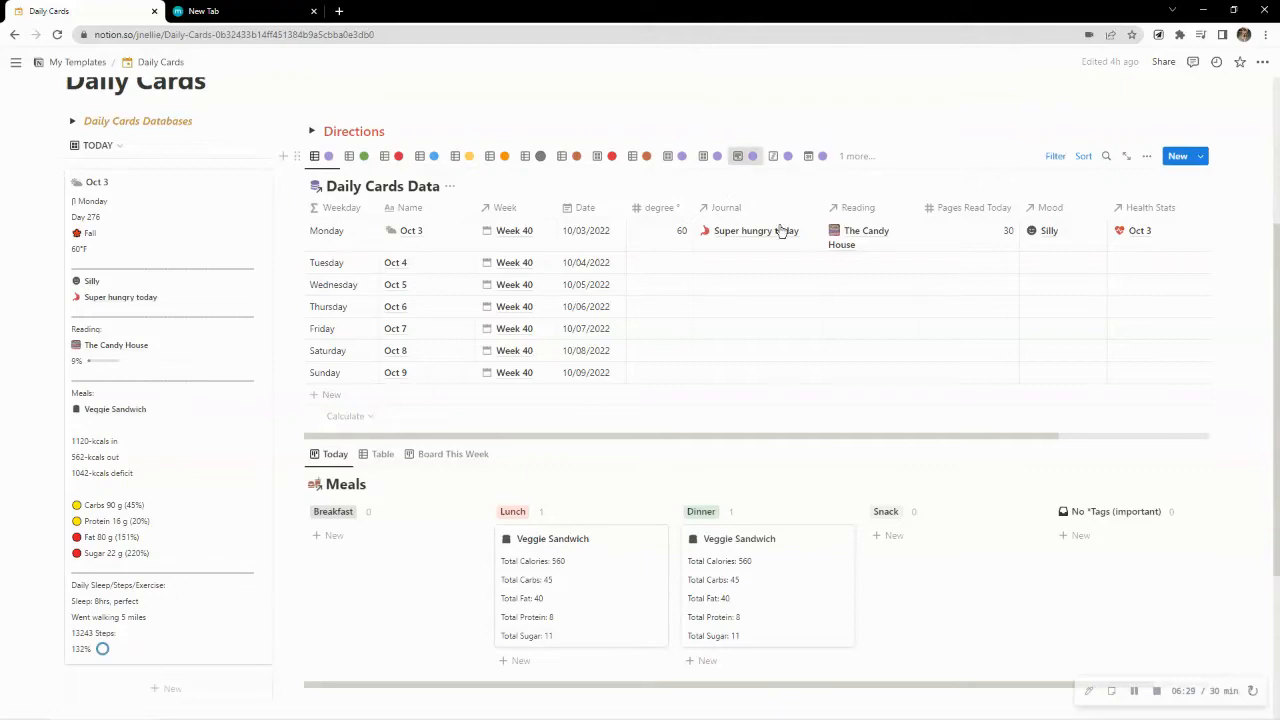
pyautogui.scroll(-2, 876, 390)
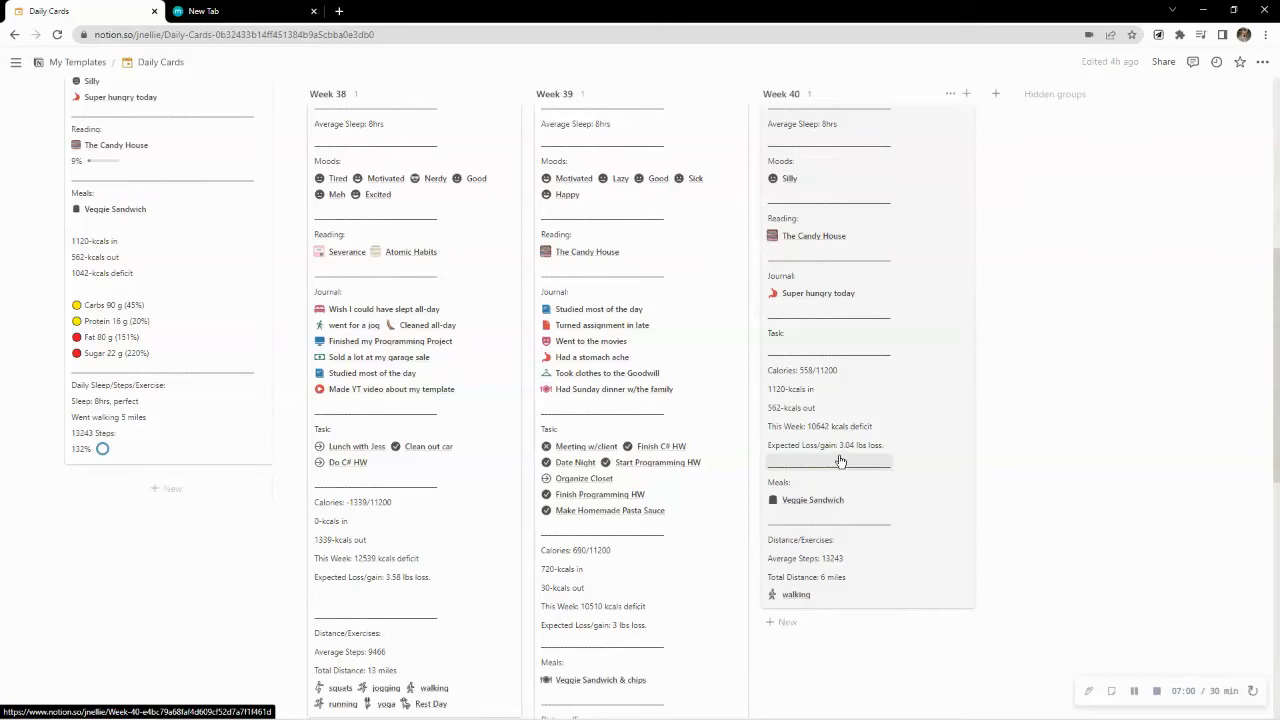
pyautogui.scroll(2, 880, 490)
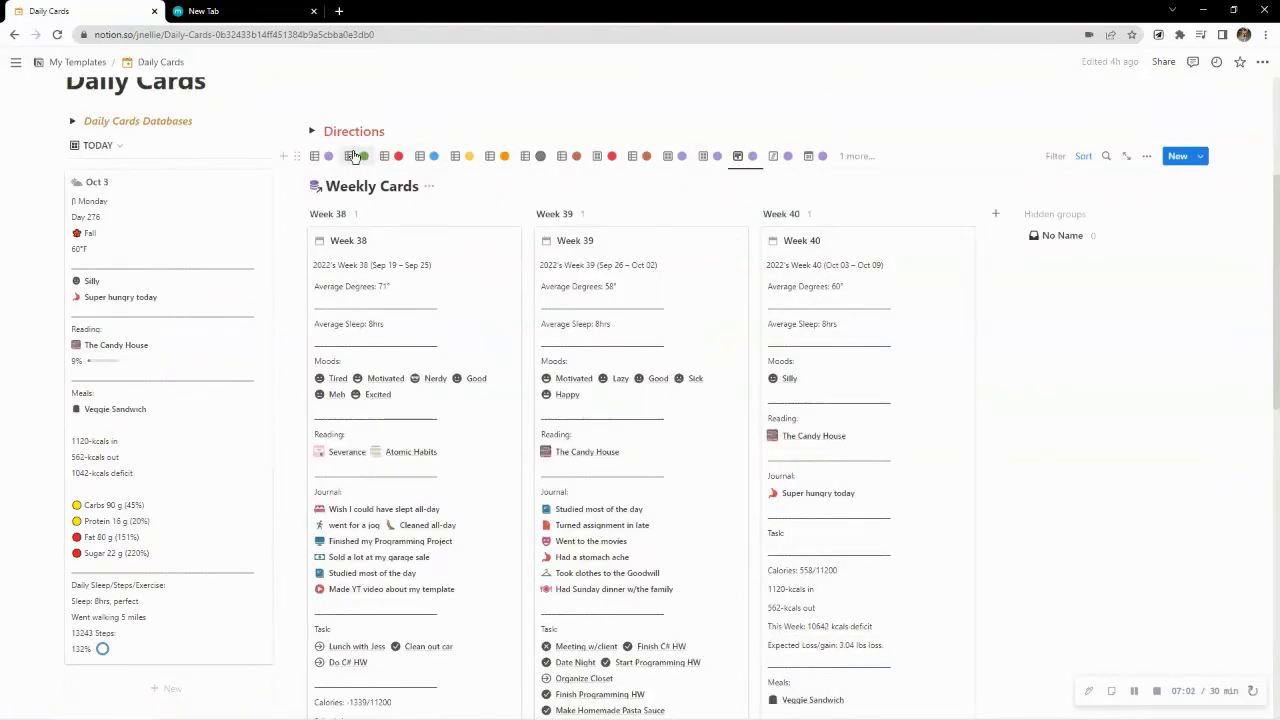
# Duplicate the Veggie Sandwich card under Lunch on the Meals board
pyautogui.scroll(-5, 712, 405)
pyautogui.scroll(-3, 716, 414)
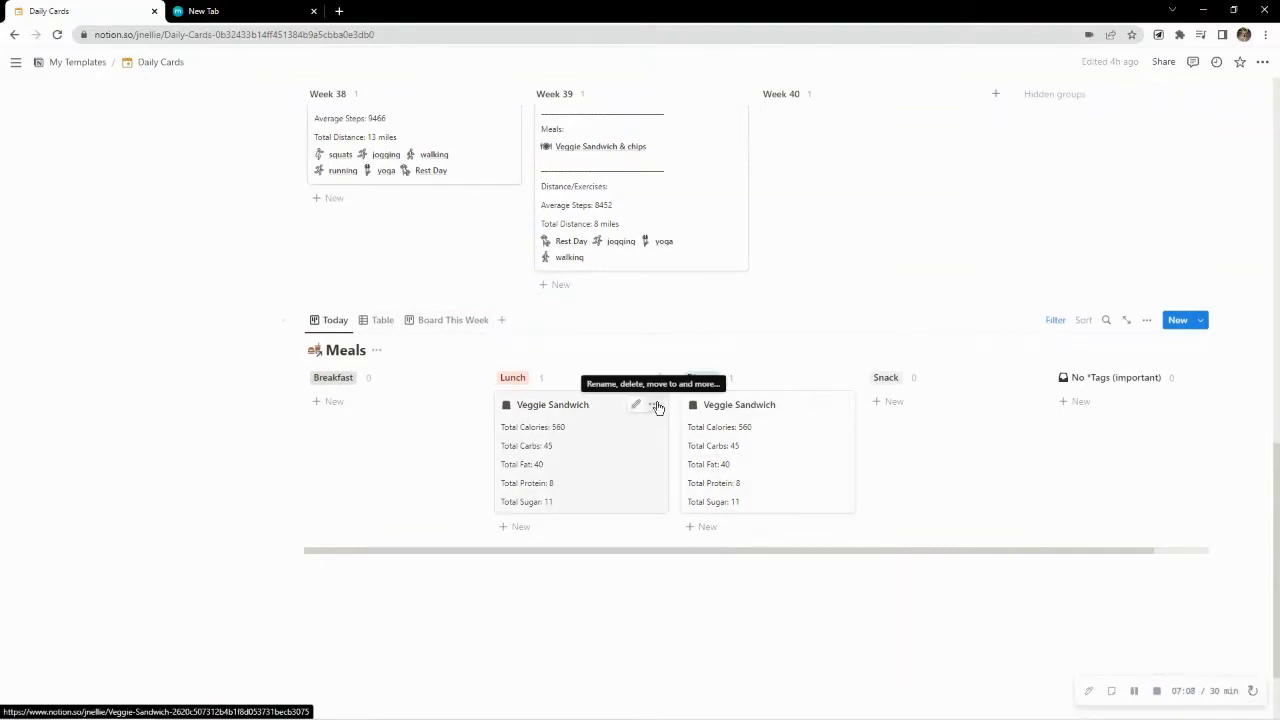
pyautogui.click(656, 405)
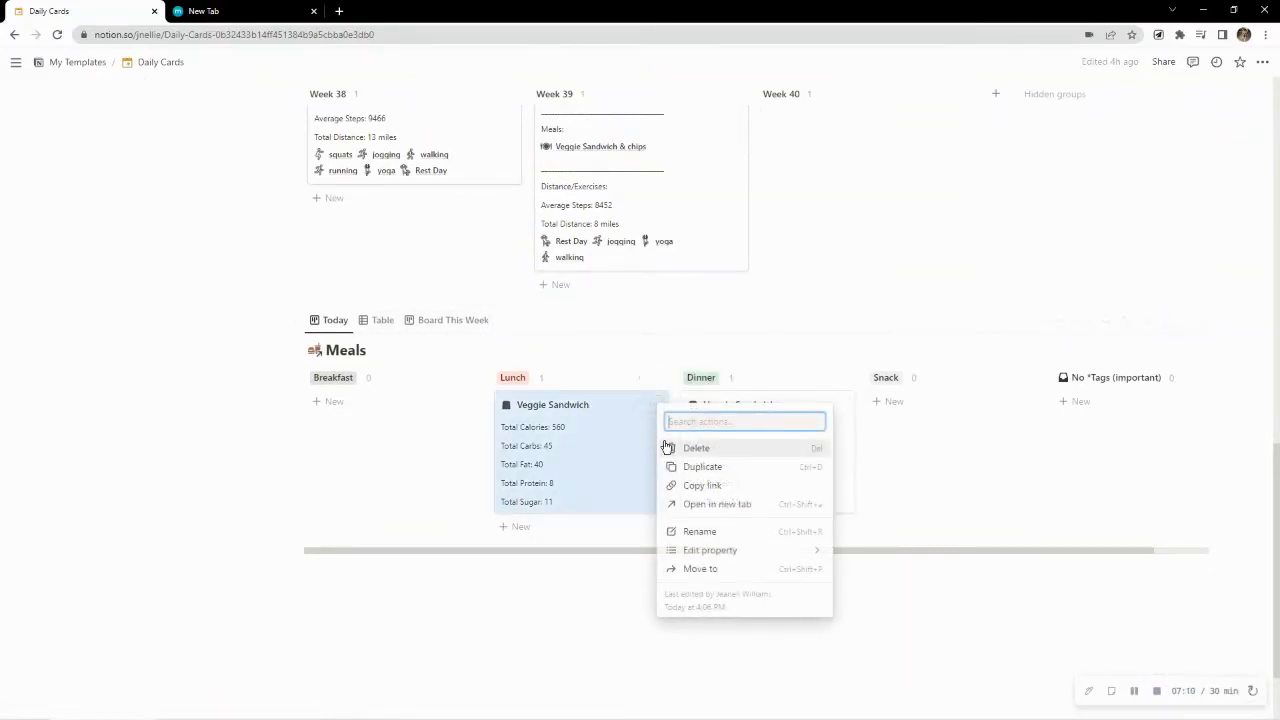
pyautogui.click(699, 467)
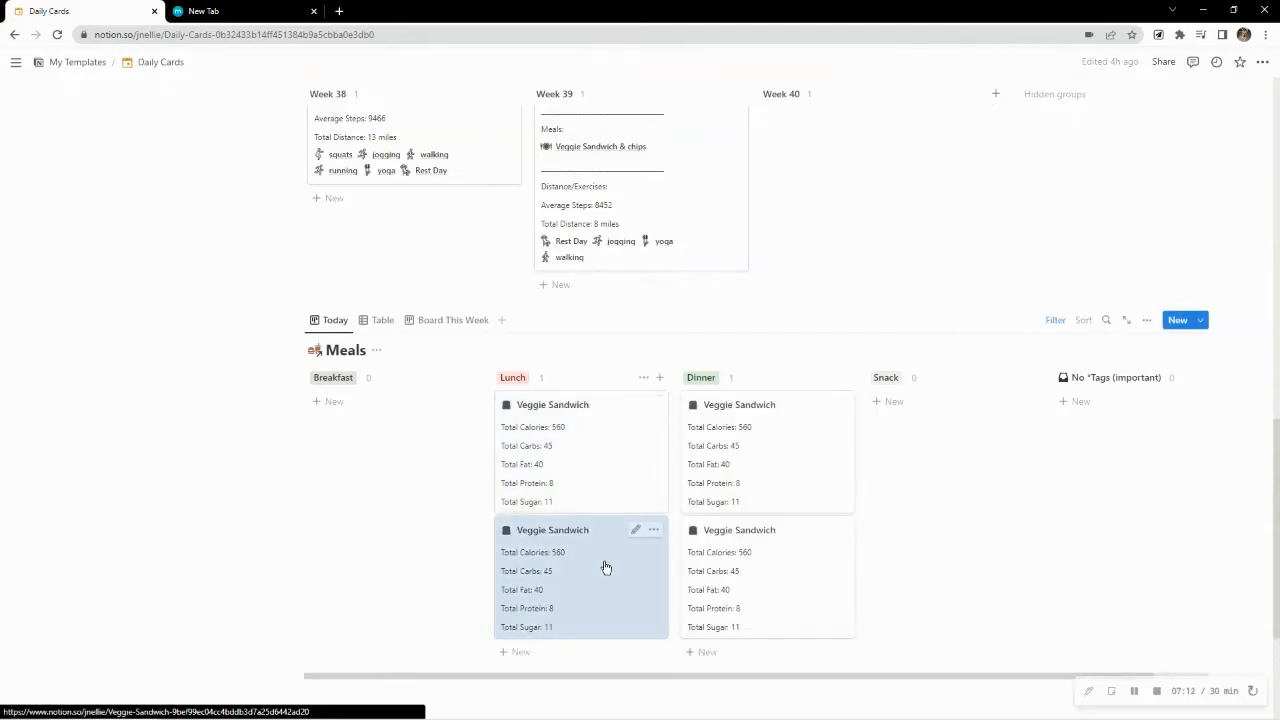
# Open the duplicated Veggie Sandwich meal and set its date to 10/04/2022
pyautogui.click(620, 564)
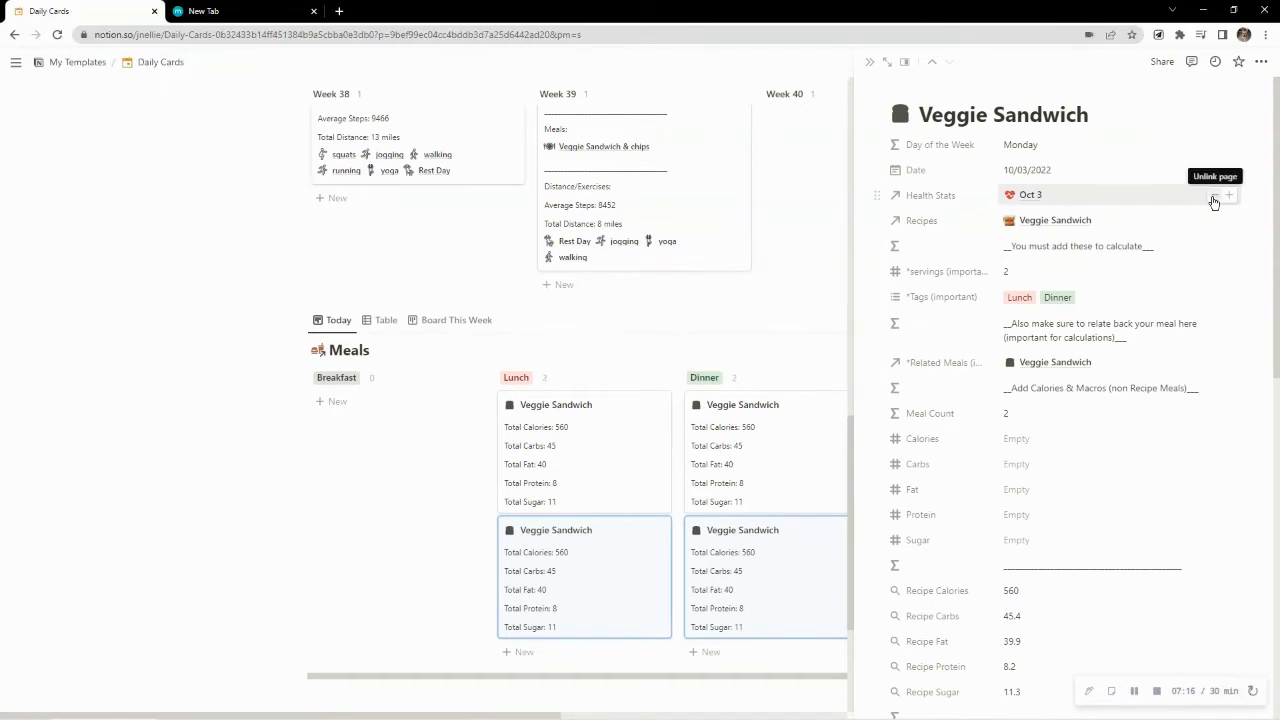
pyautogui.click(1118, 171)
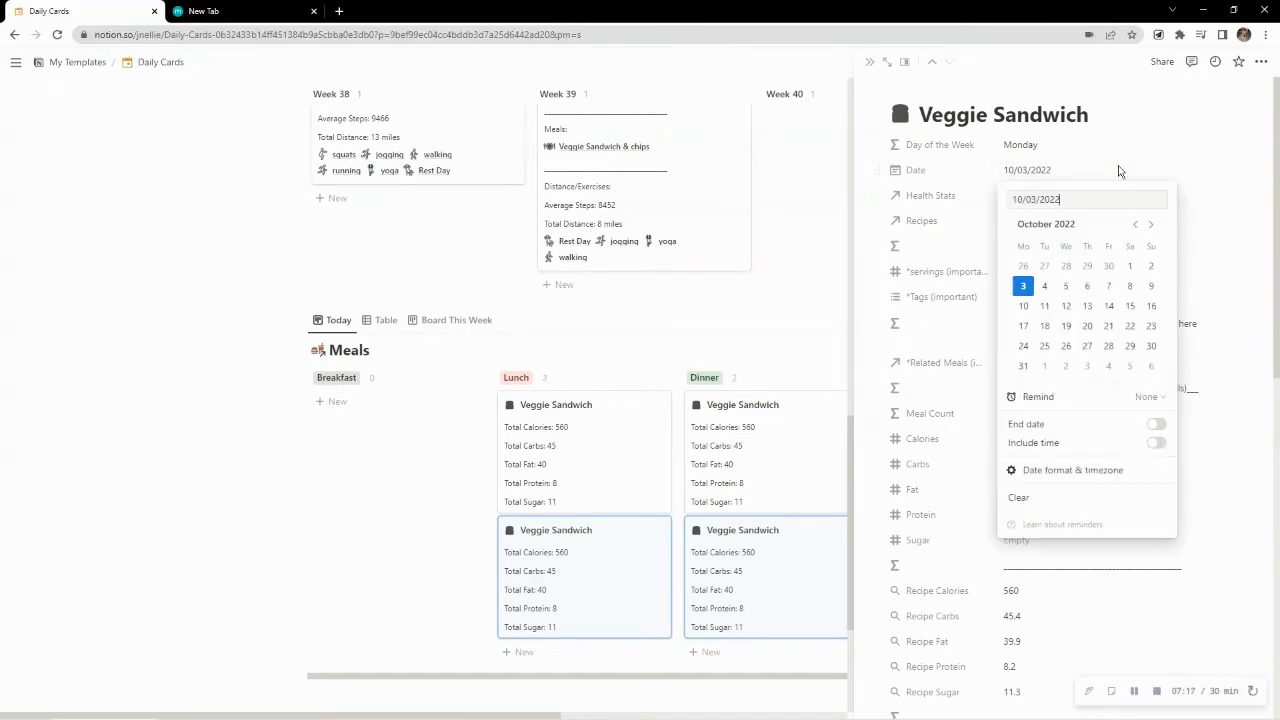
pyautogui.click(1049, 287)
pyautogui.click(1164, 145)
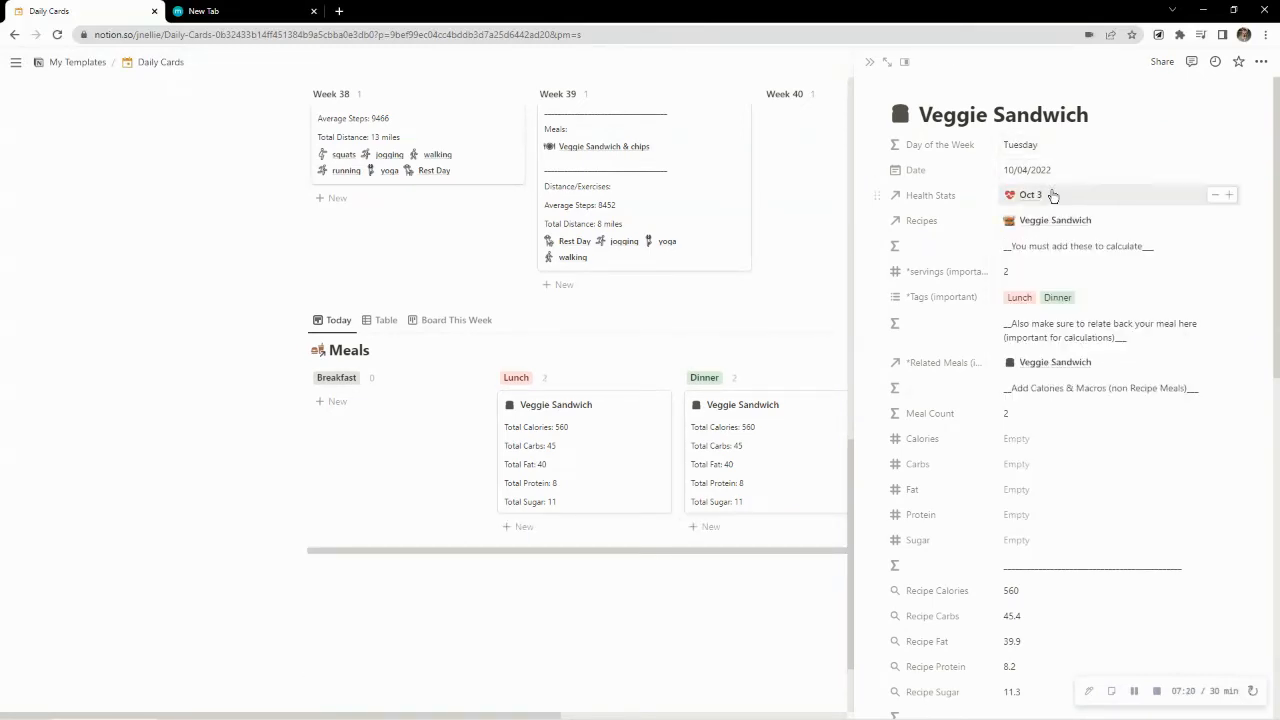
# Replace the duplicated Veggie Sandwich meal's Health Stats link with Oct 4 and close the card
pyautogui.click(1214, 197)
pyautogui.click(1102, 198)
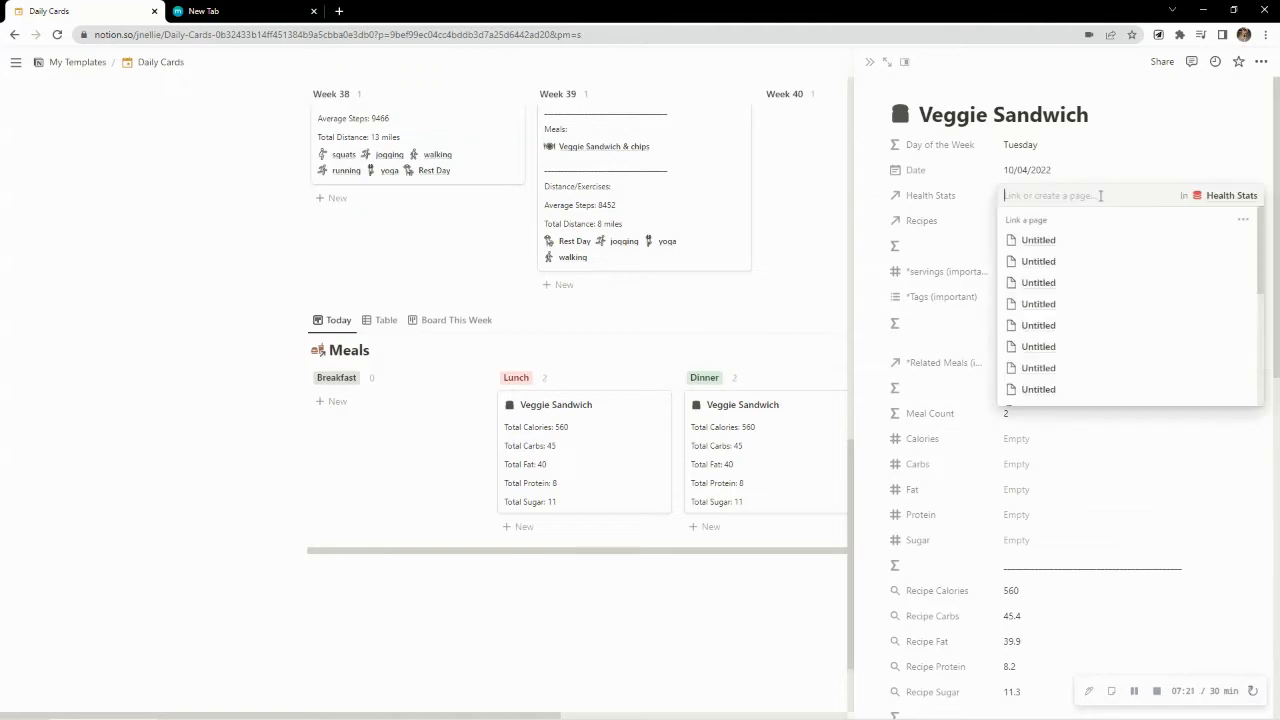
pyautogui.write('oct')
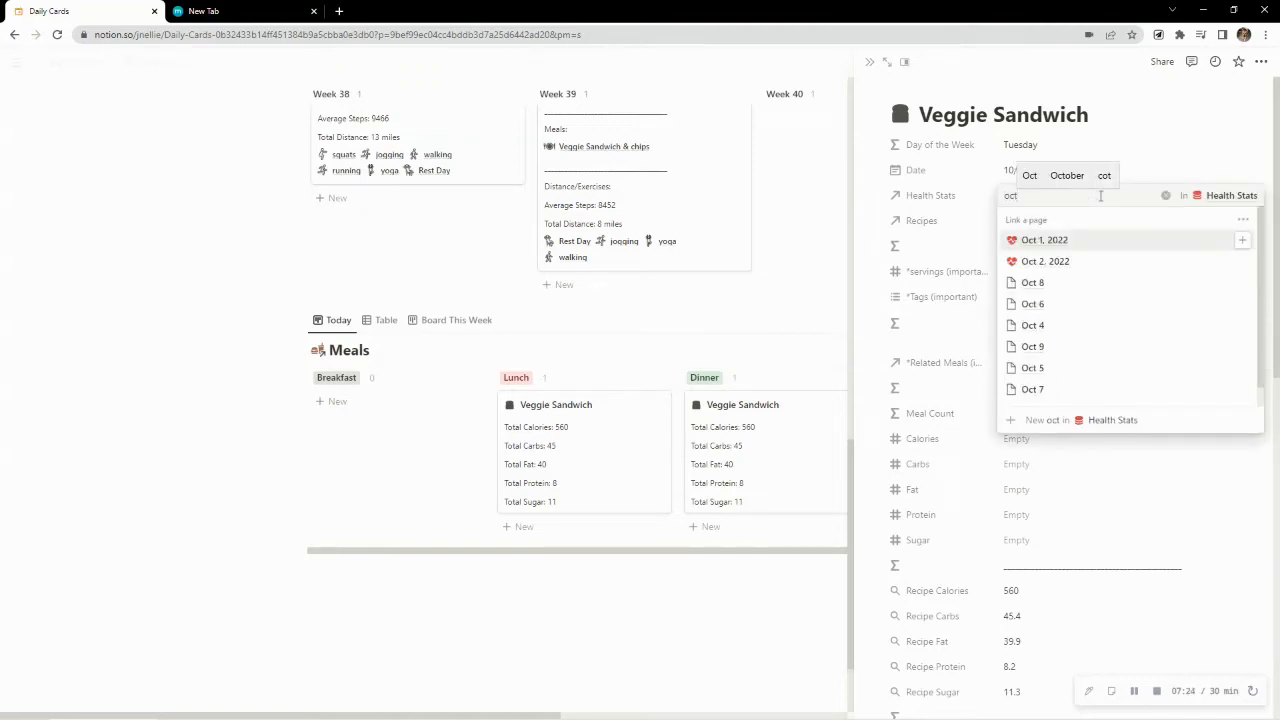
pyautogui.click(1070, 325)
pyautogui.click(1147, 137)
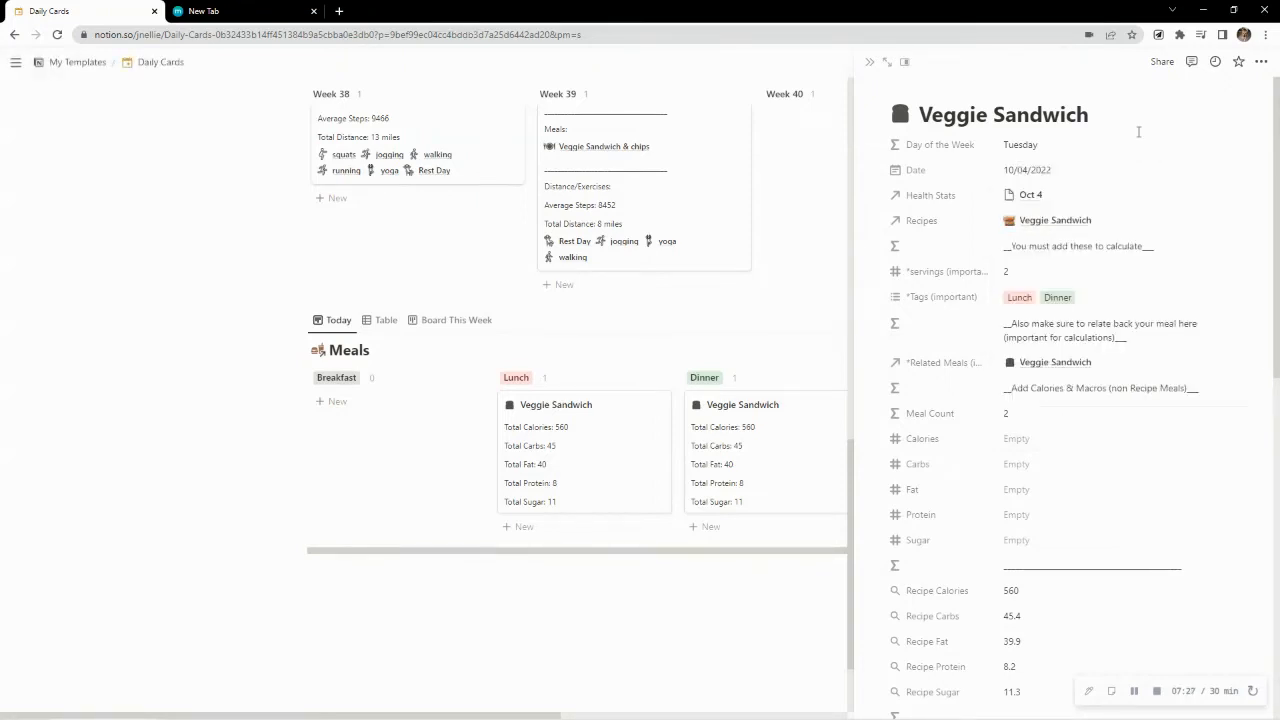
pyautogui.click(800, 221)
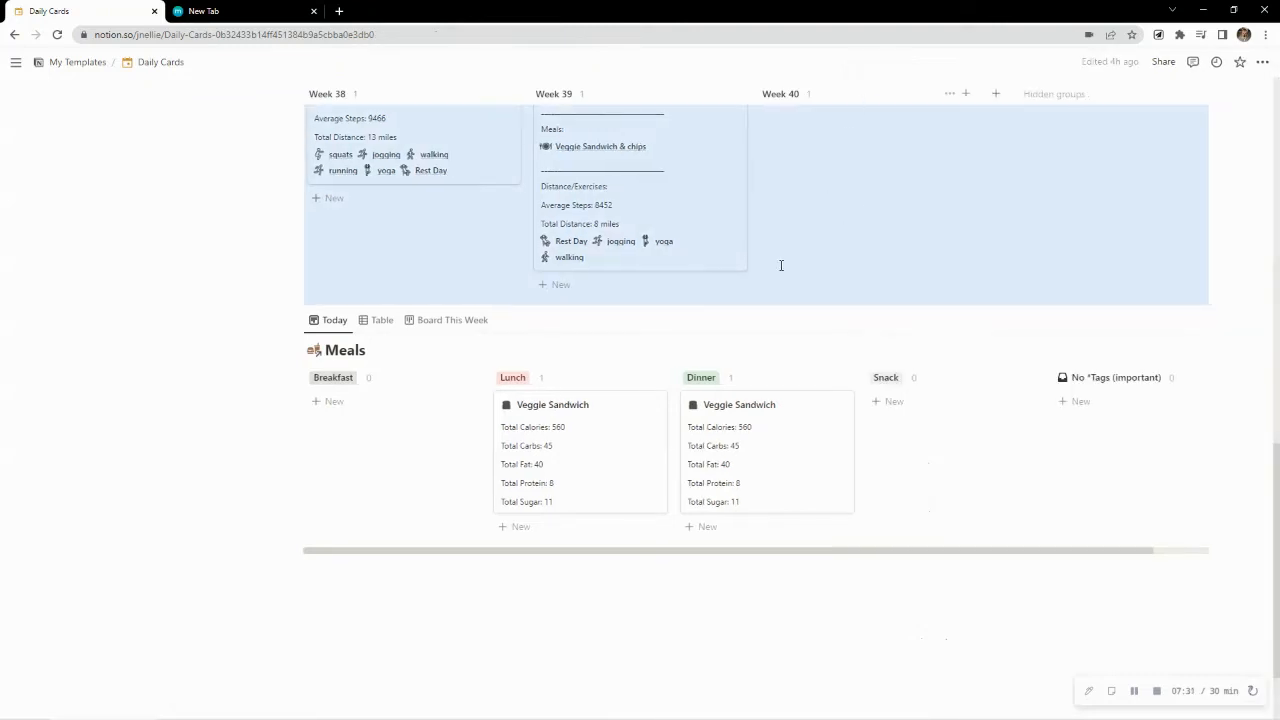
# Examine the Meals rollup settings on the Week 40 card and compare its meals with the Meals board
pyautogui.scroll(2, 781, 265)
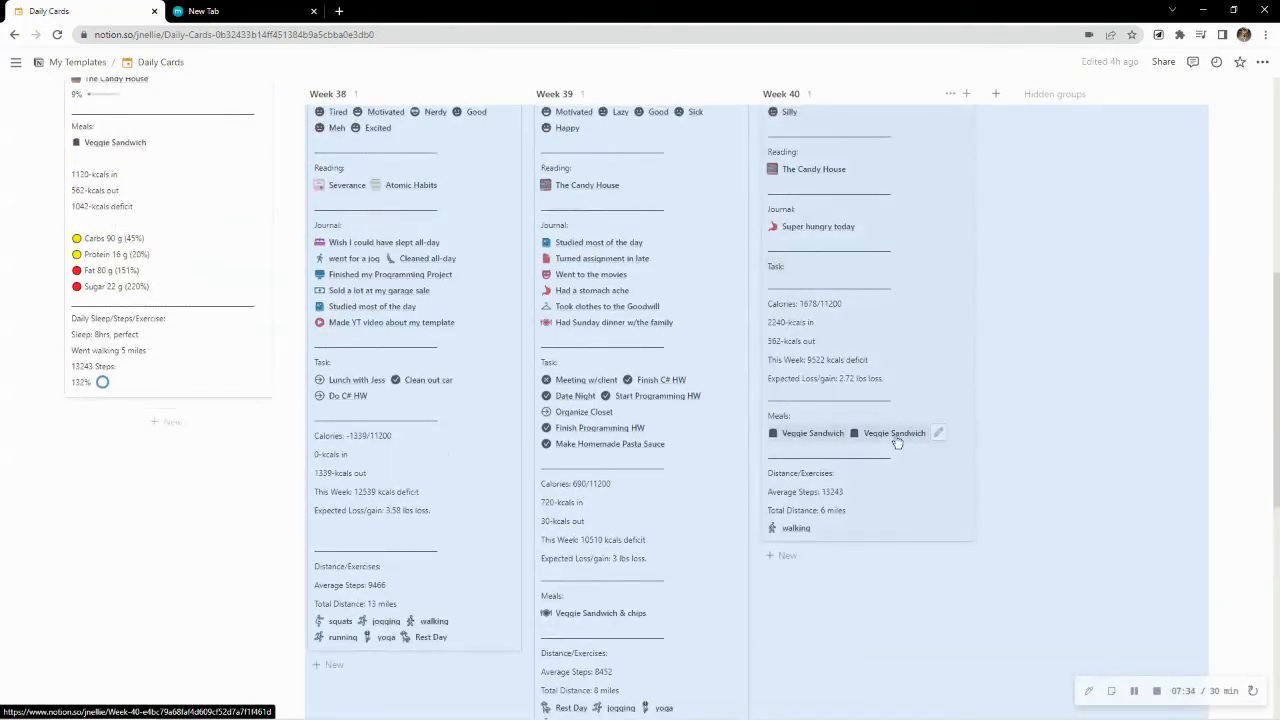
pyautogui.click(937, 432)
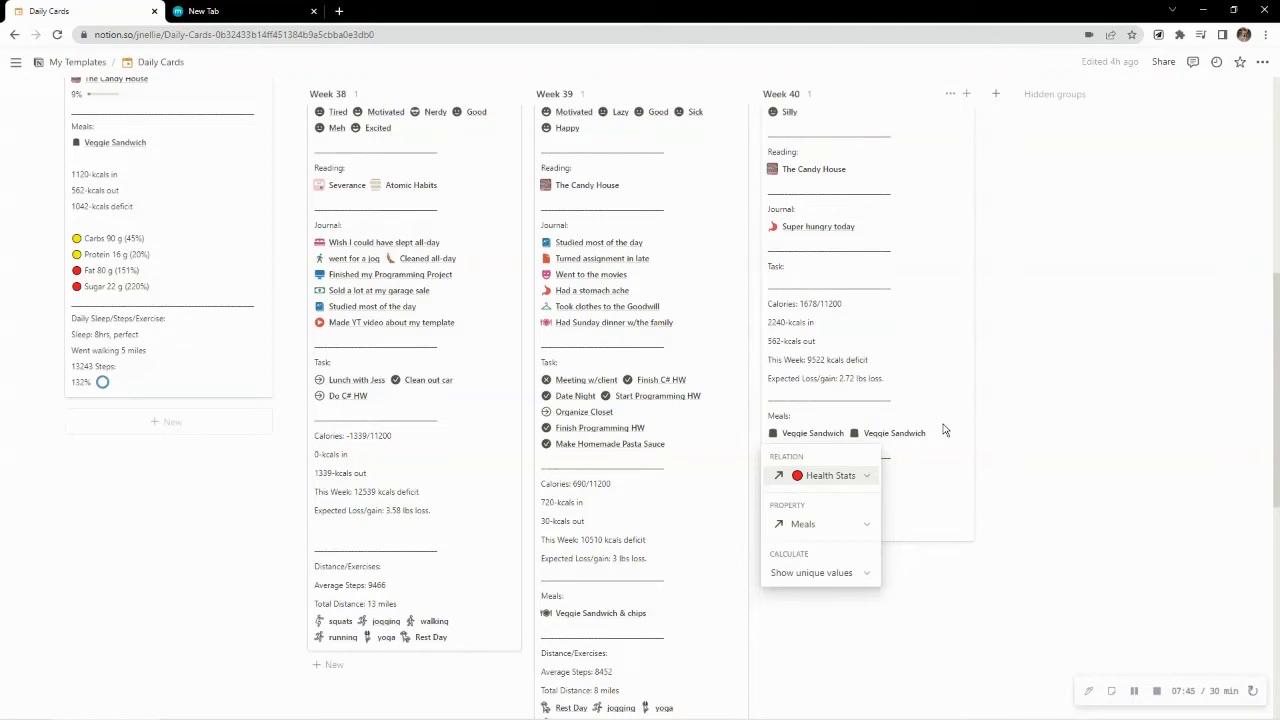
pyautogui.press('Escape')
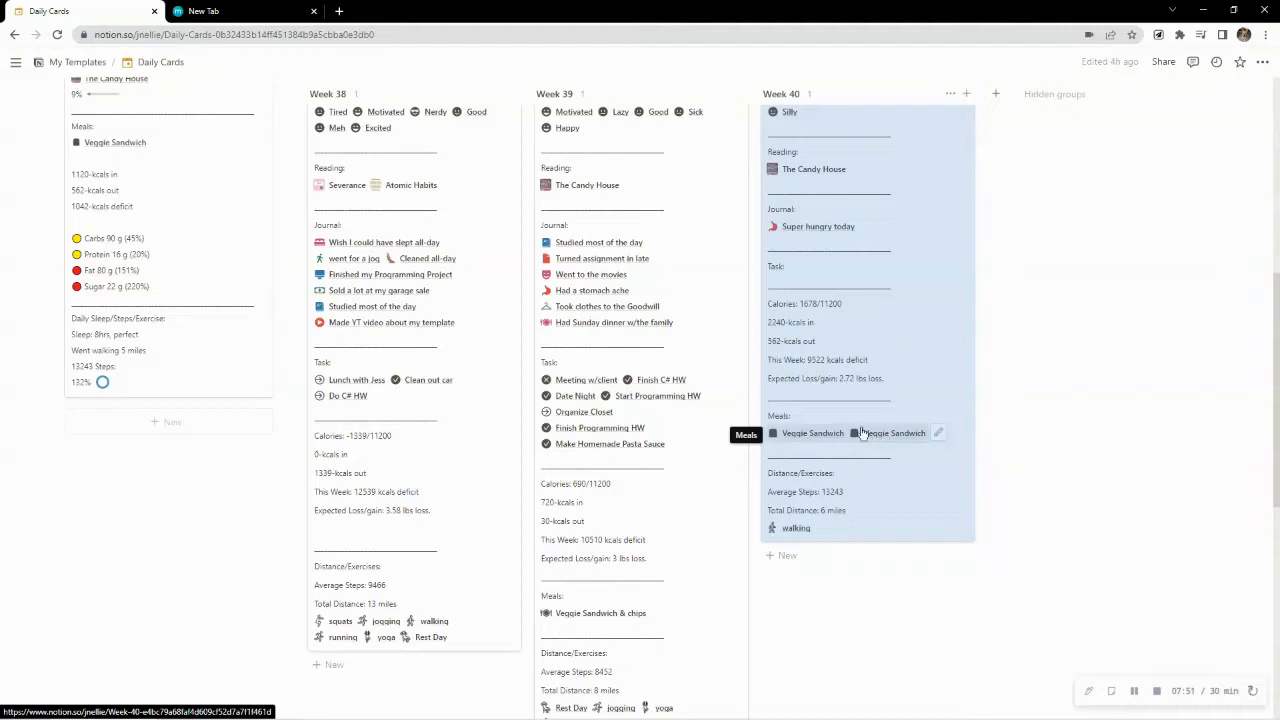
pyautogui.scroll(-3, 858, 434)
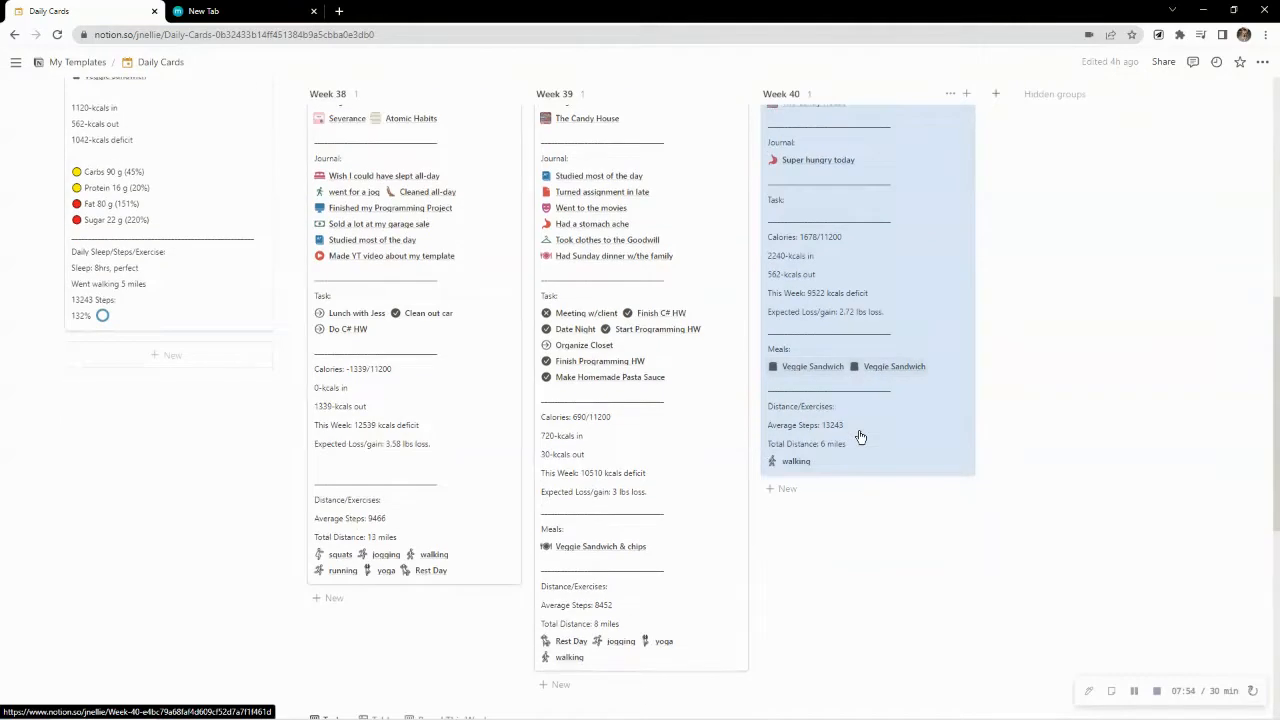
pyautogui.scroll(-2, 858, 437)
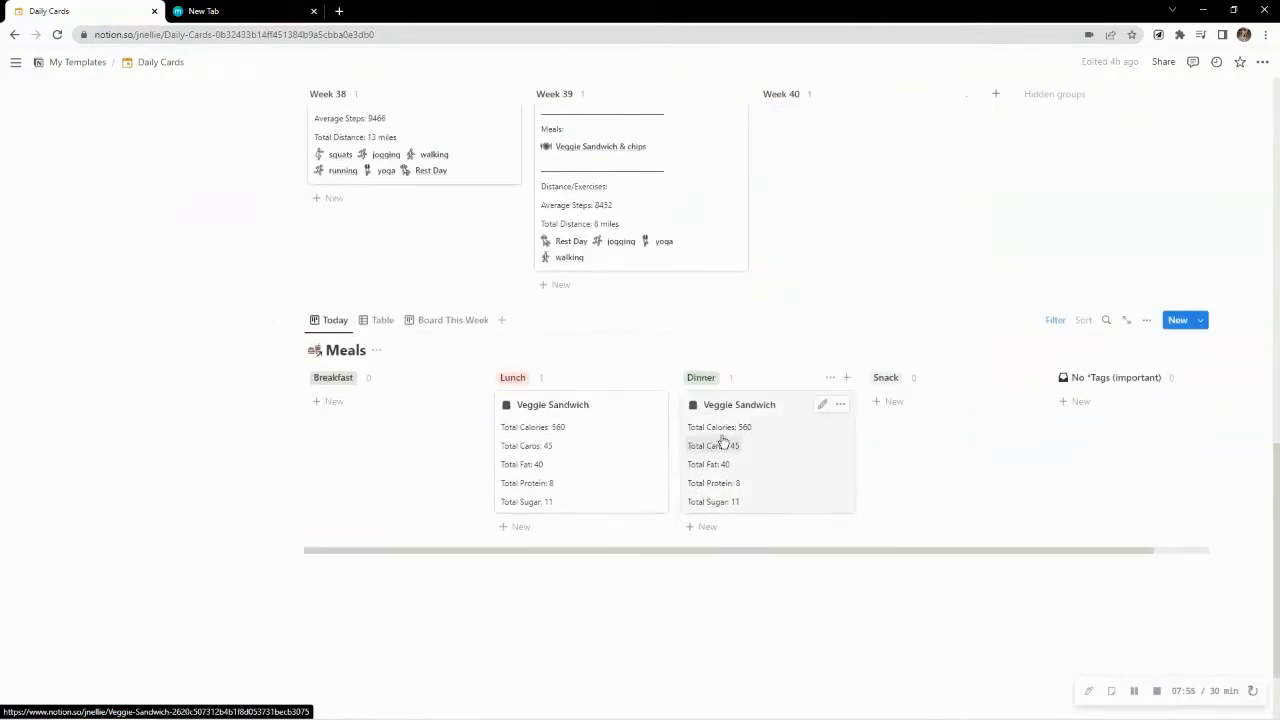
pyautogui.scroll(3, 724, 442)
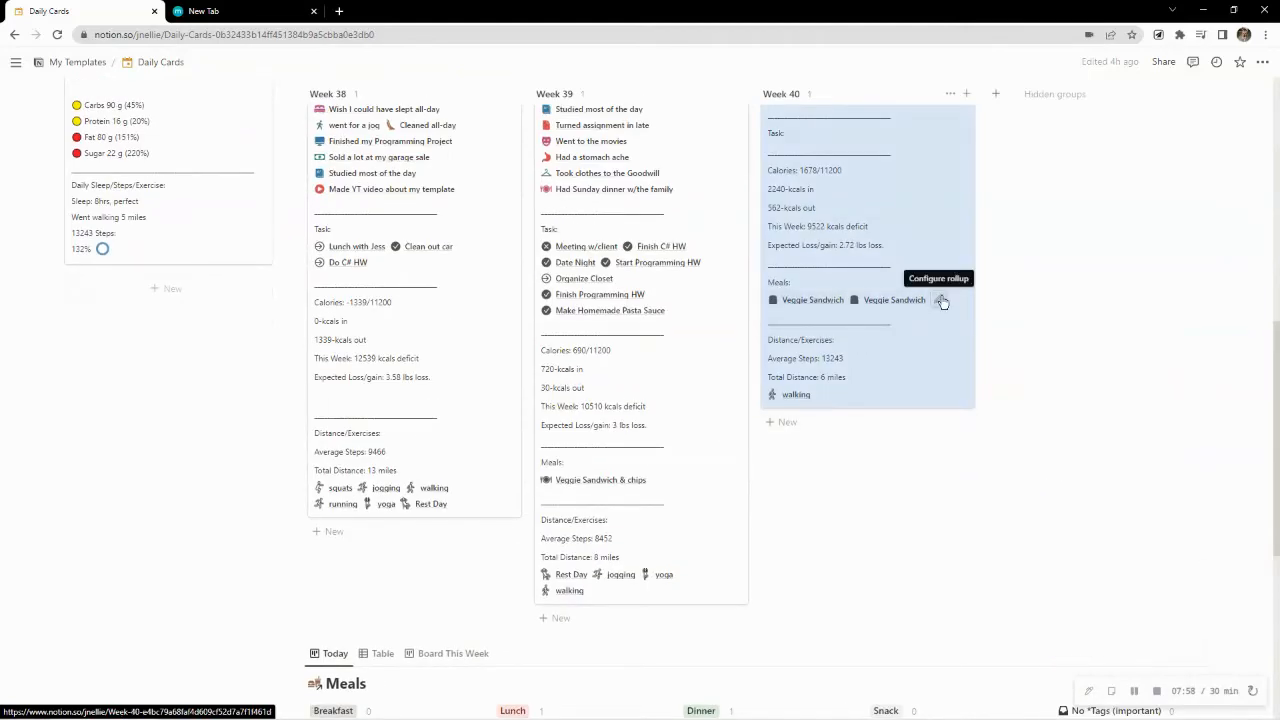
# Switch the Week 40 card's Meals rollup calculation to Show original and restore it to Show unique values
pyautogui.click(941, 302)
pyautogui.click(836, 444)
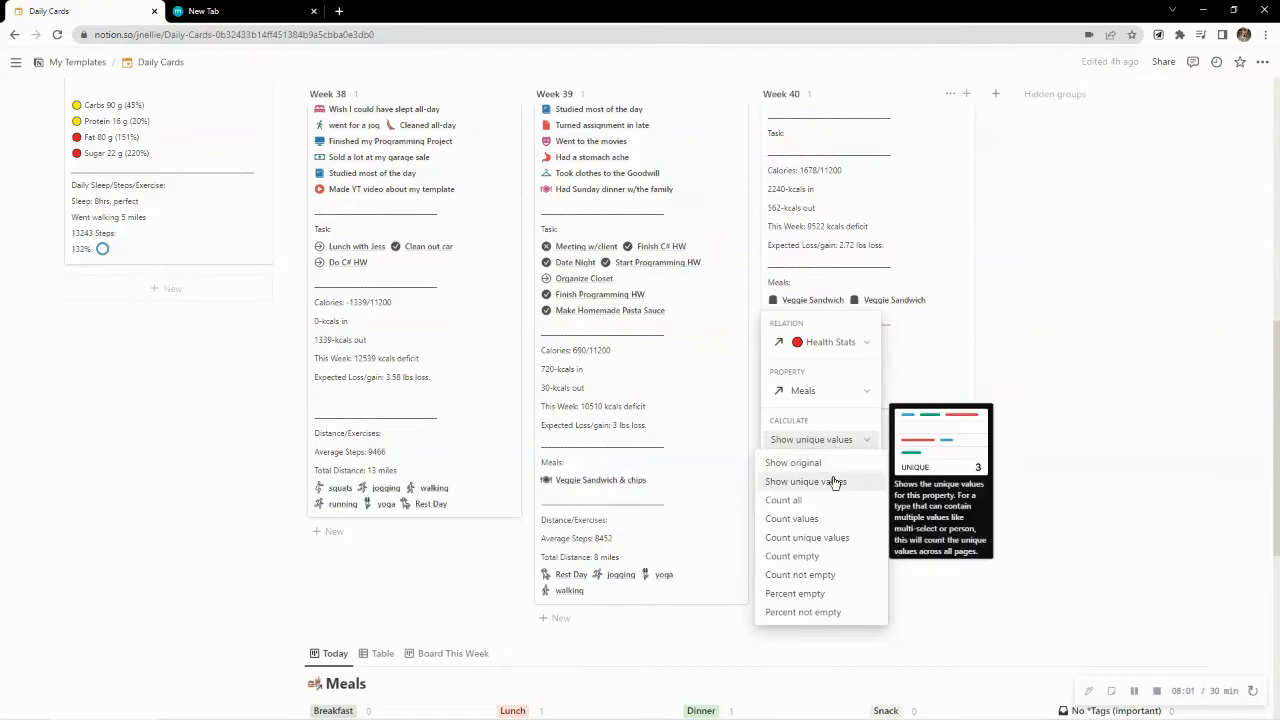
pyautogui.click(834, 482)
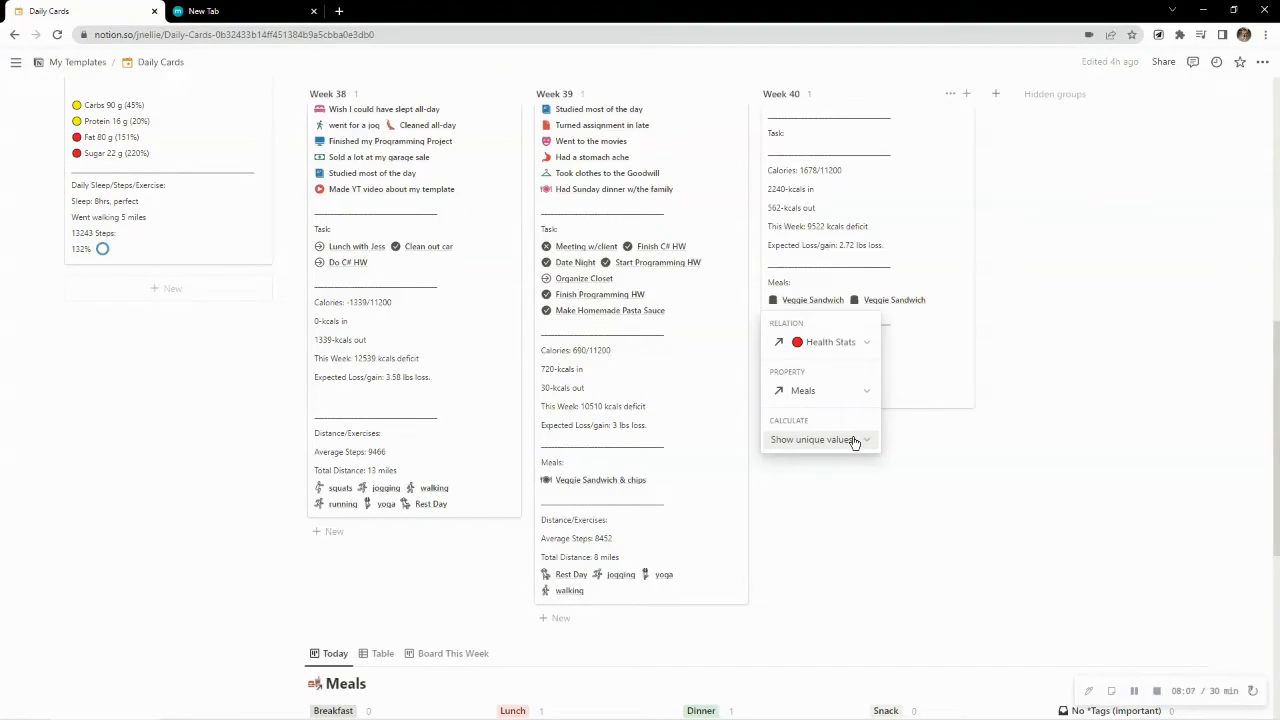
pyautogui.click(855, 441)
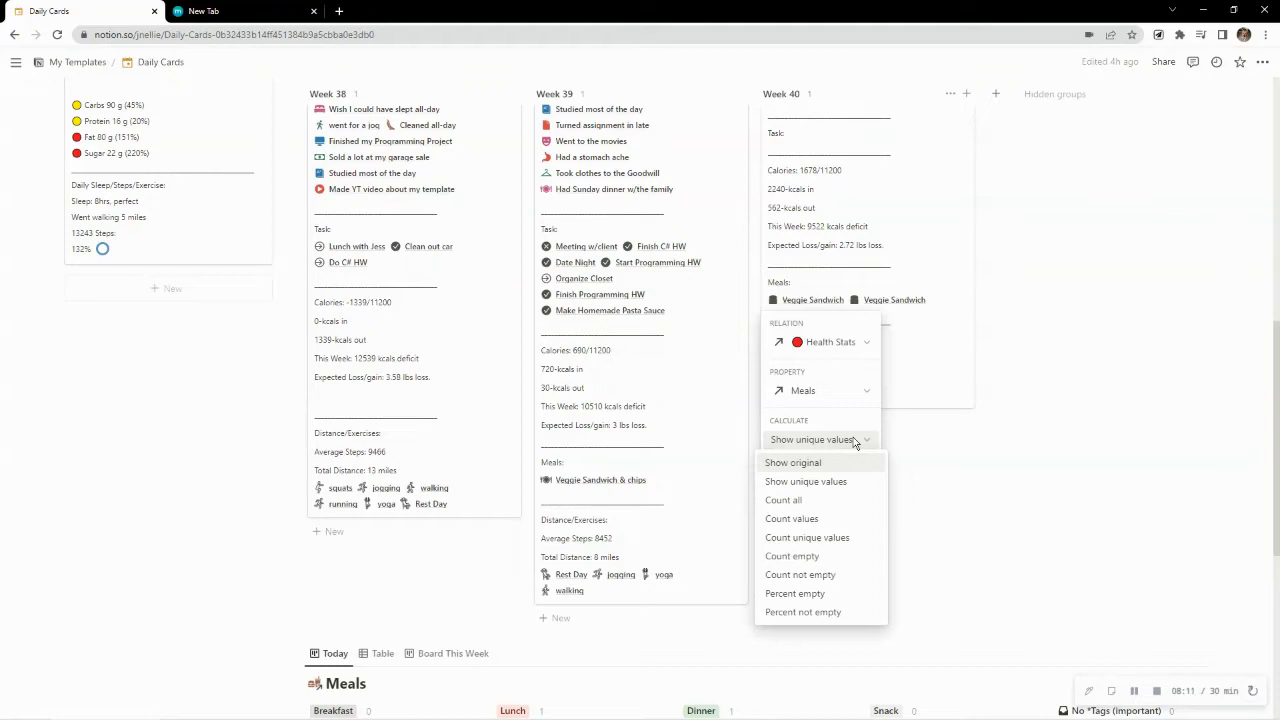
pyautogui.click(825, 464)
pyautogui.click(845, 443)
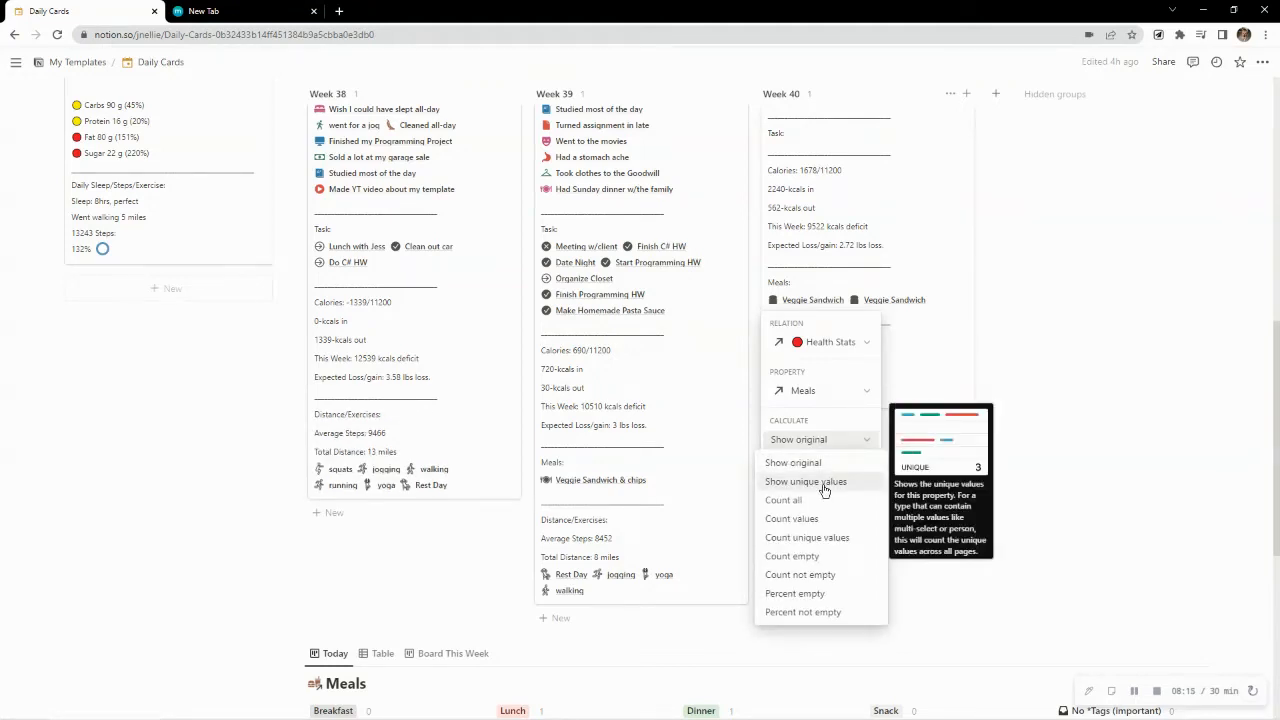
pyautogui.click(823, 484)
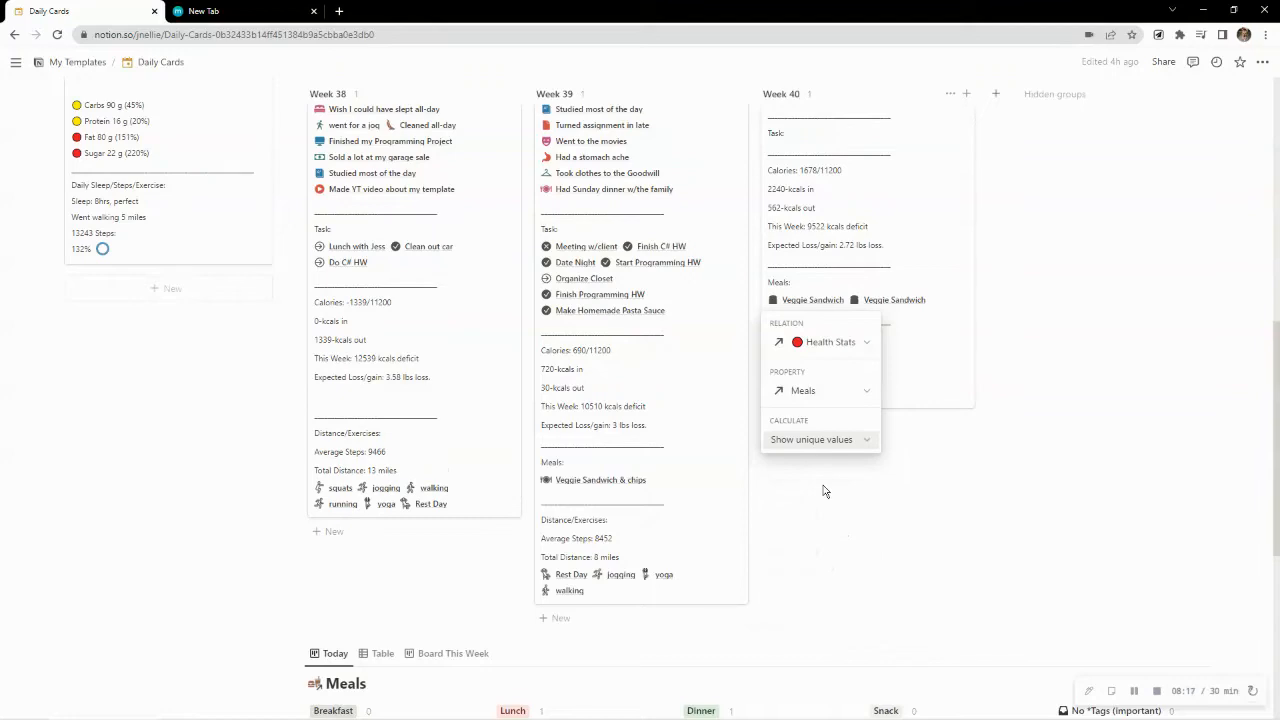
pyautogui.click(1051, 512)
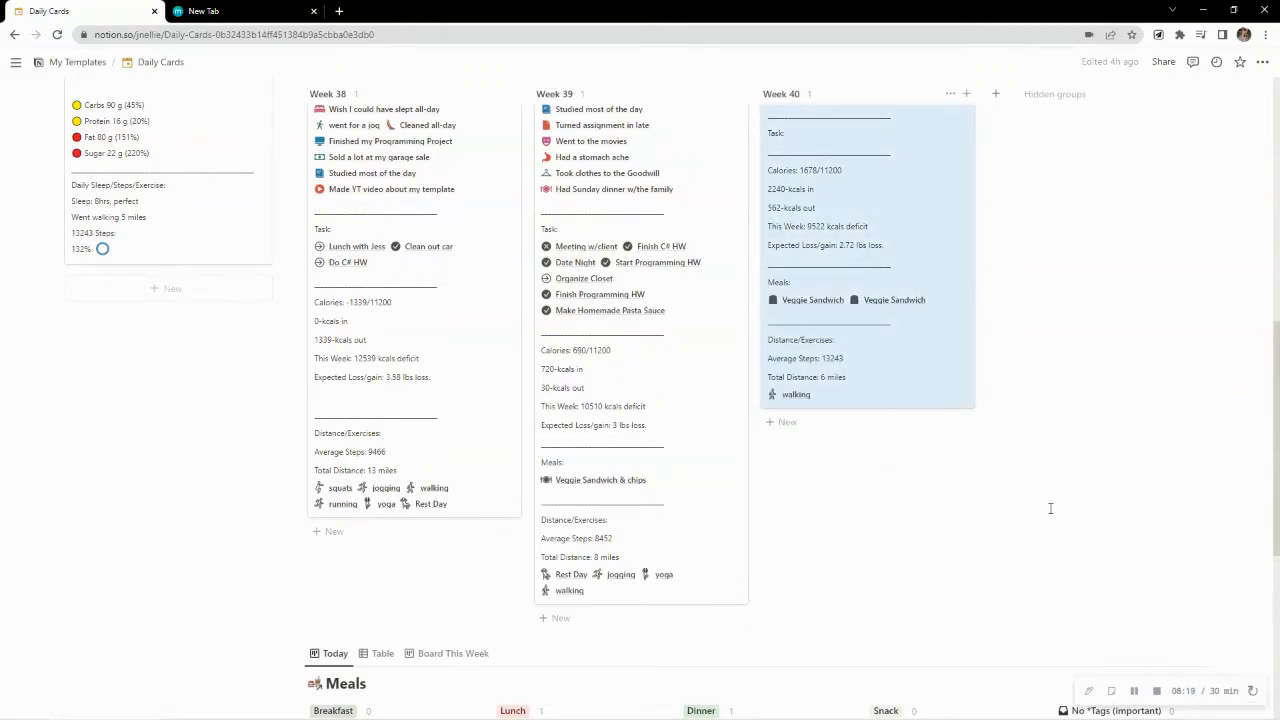
pyautogui.click(1050, 509)
pyautogui.click(241, 496)
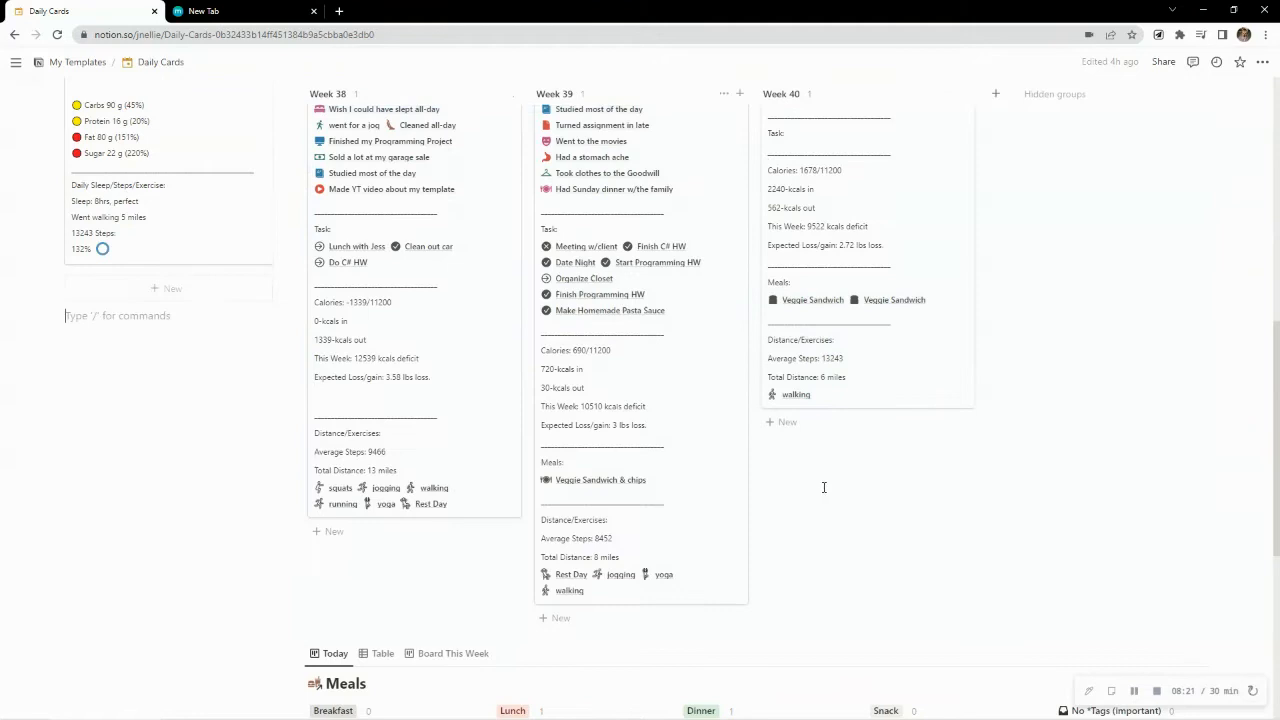
# Show the Meals database as Board This Week and delete the duplicated Veggie Sandwich meal on Tuesday
pyautogui.scroll(-3, 823, 494)
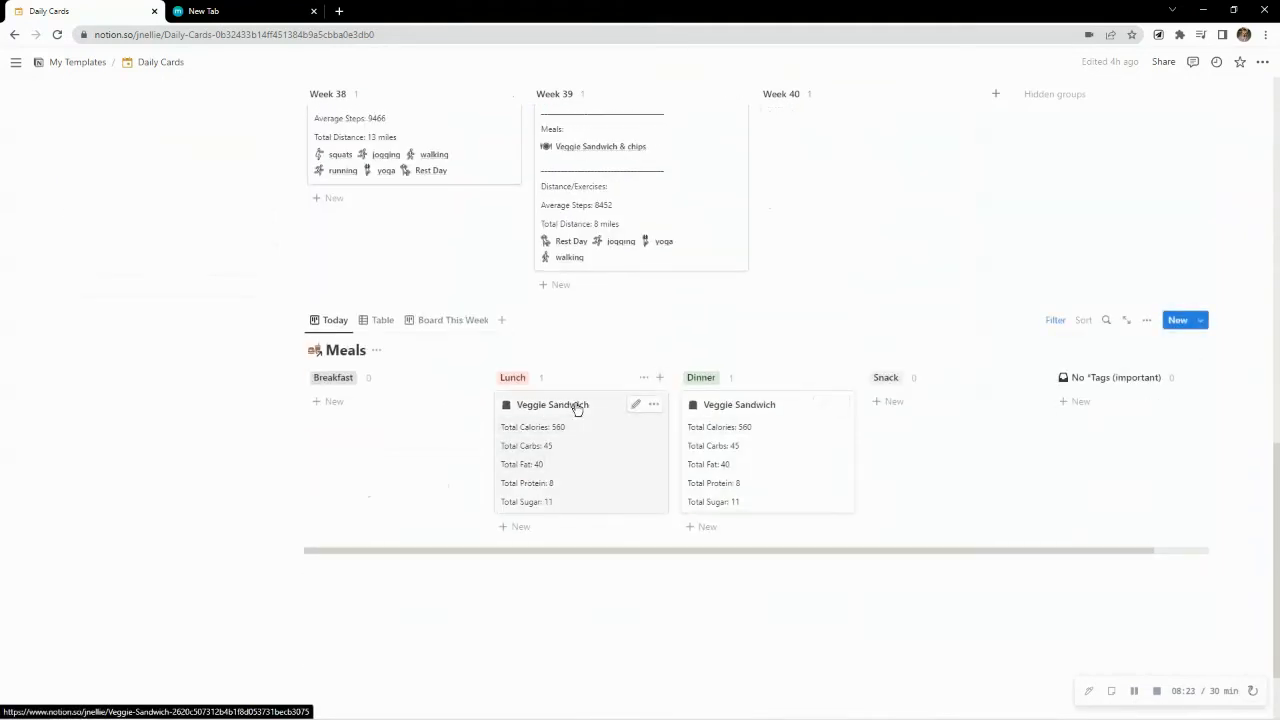
pyautogui.scroll(1, 820, 442)
pyautogui.scroll(3, 820, 442)
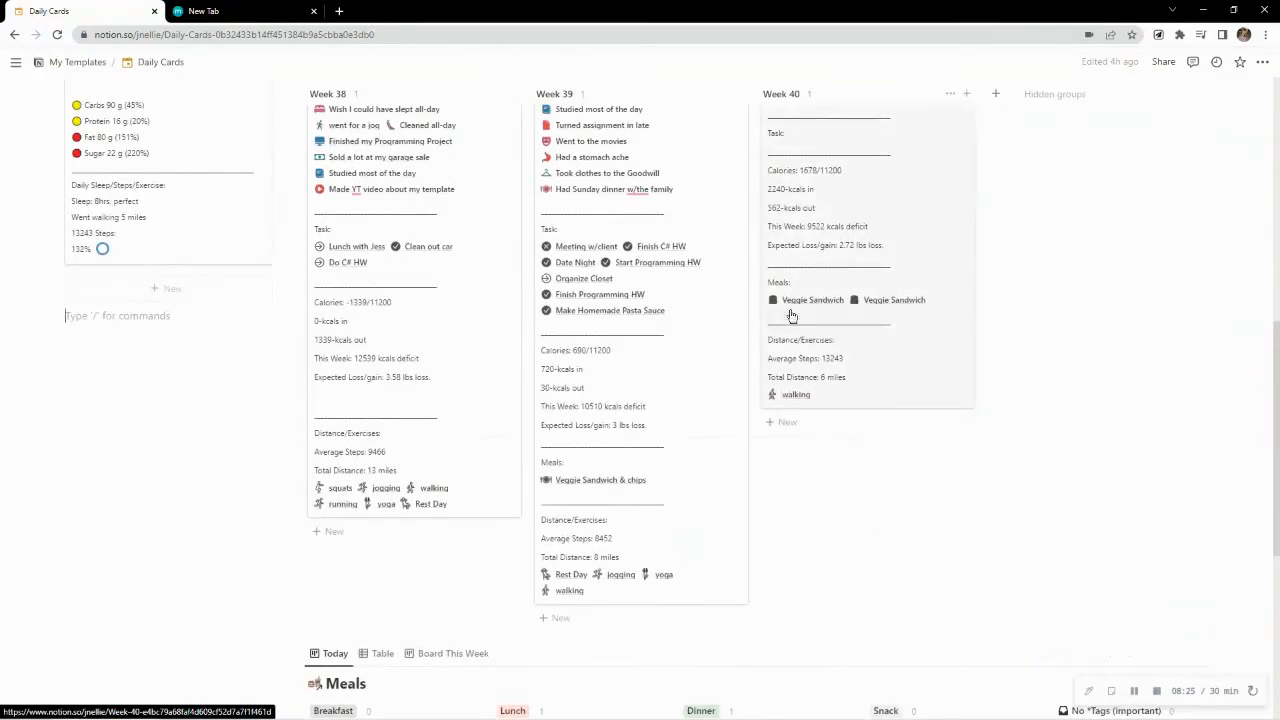
pyautogui.scroll(-3, 843, 491)
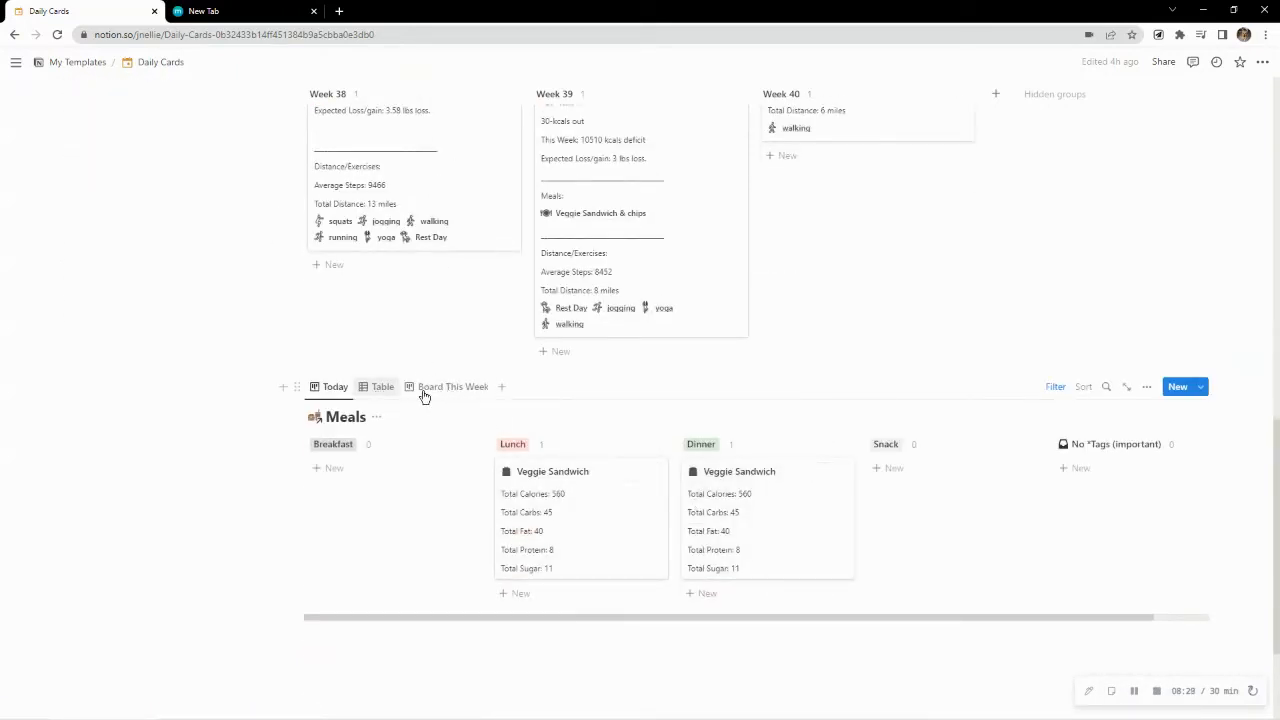
pyautogui.click(452, 396)
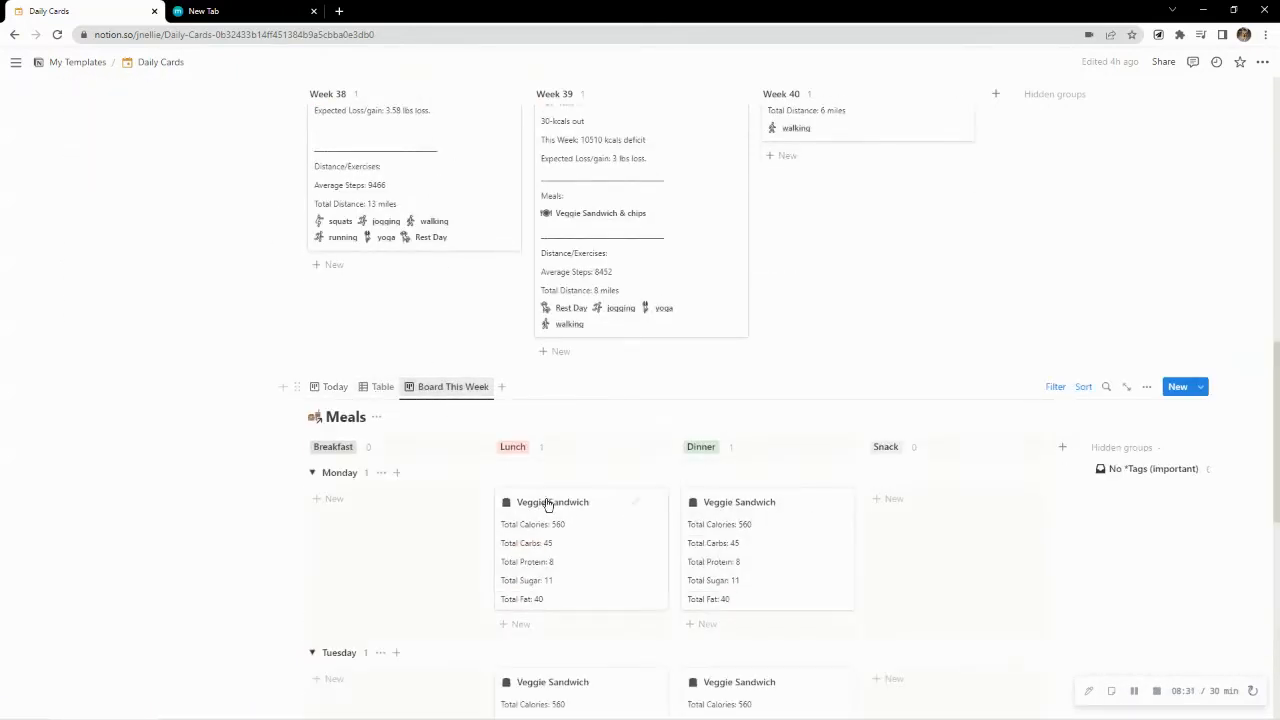
pyautogui.scroll(-3, 650, 560)
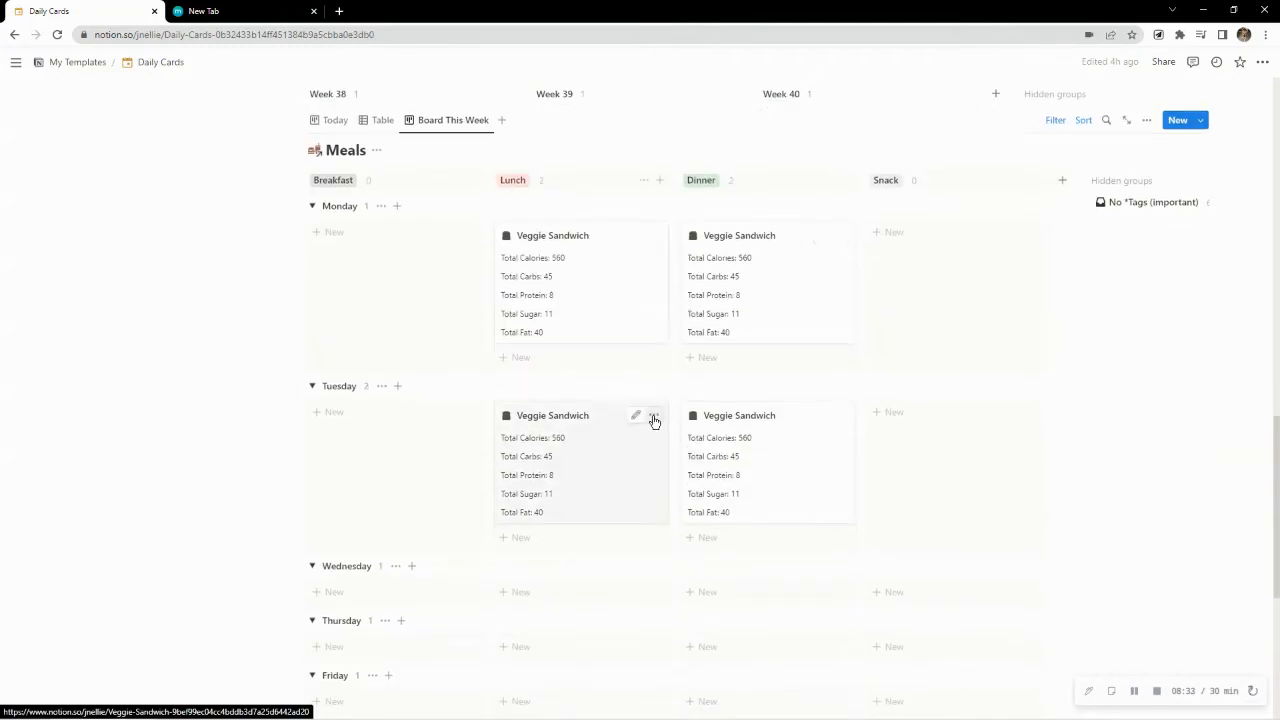
pyautogui.click(653, 420)
pyautogui.click(672, 463)
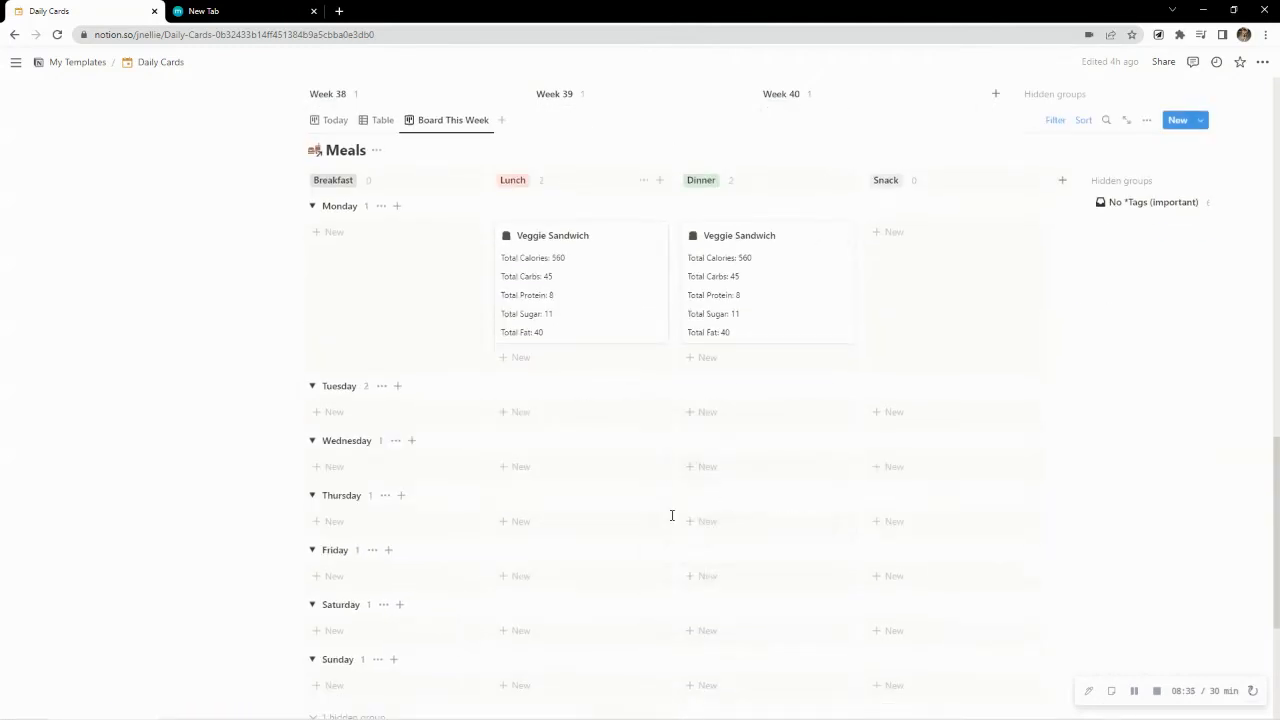
pyautogui.scroll(3, 657, 510)
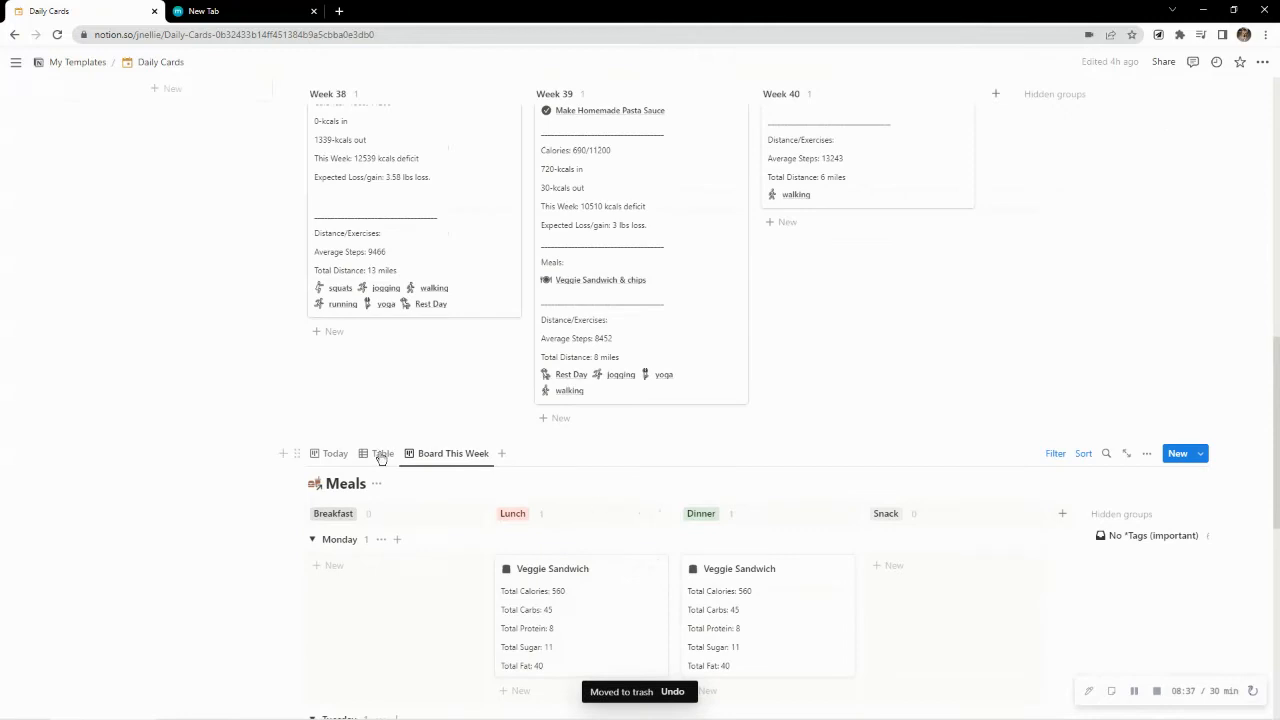
pyautogui.scroll(-3, 620, 497)
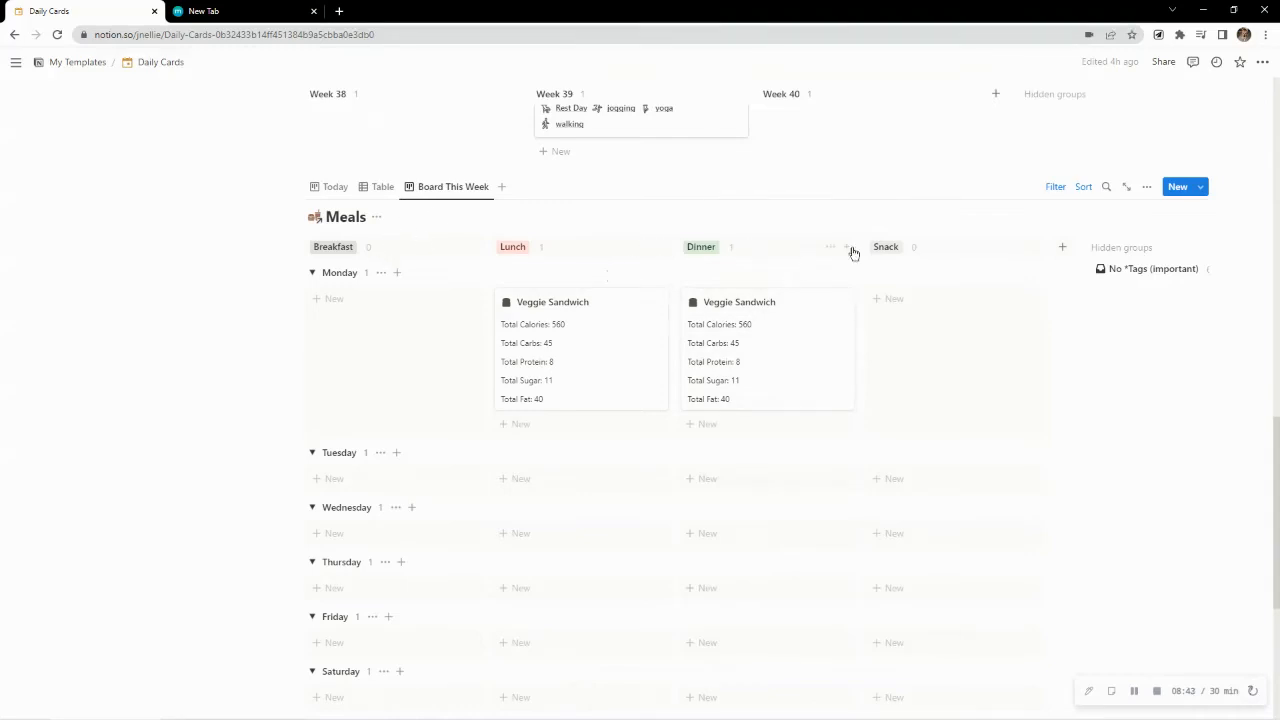
pyautogui.click(1062, 248)
pyautogui.write('Drink')
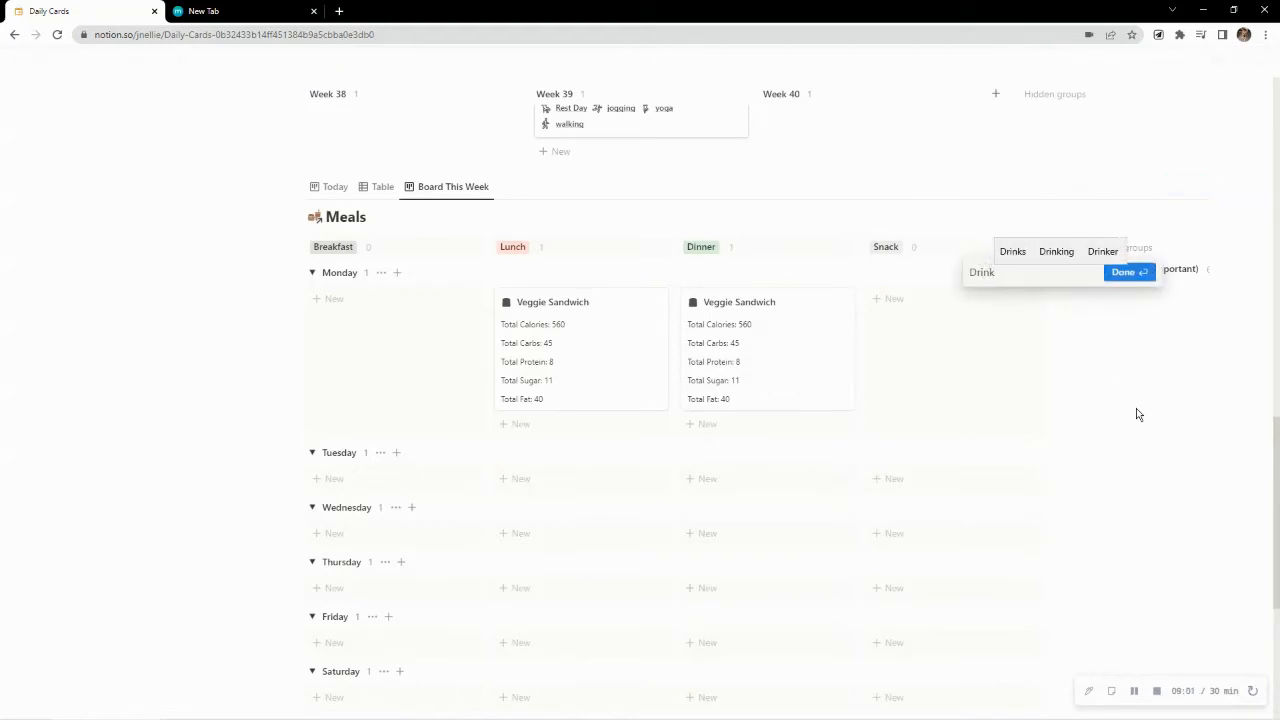
pyautogui.click(1137, 401)
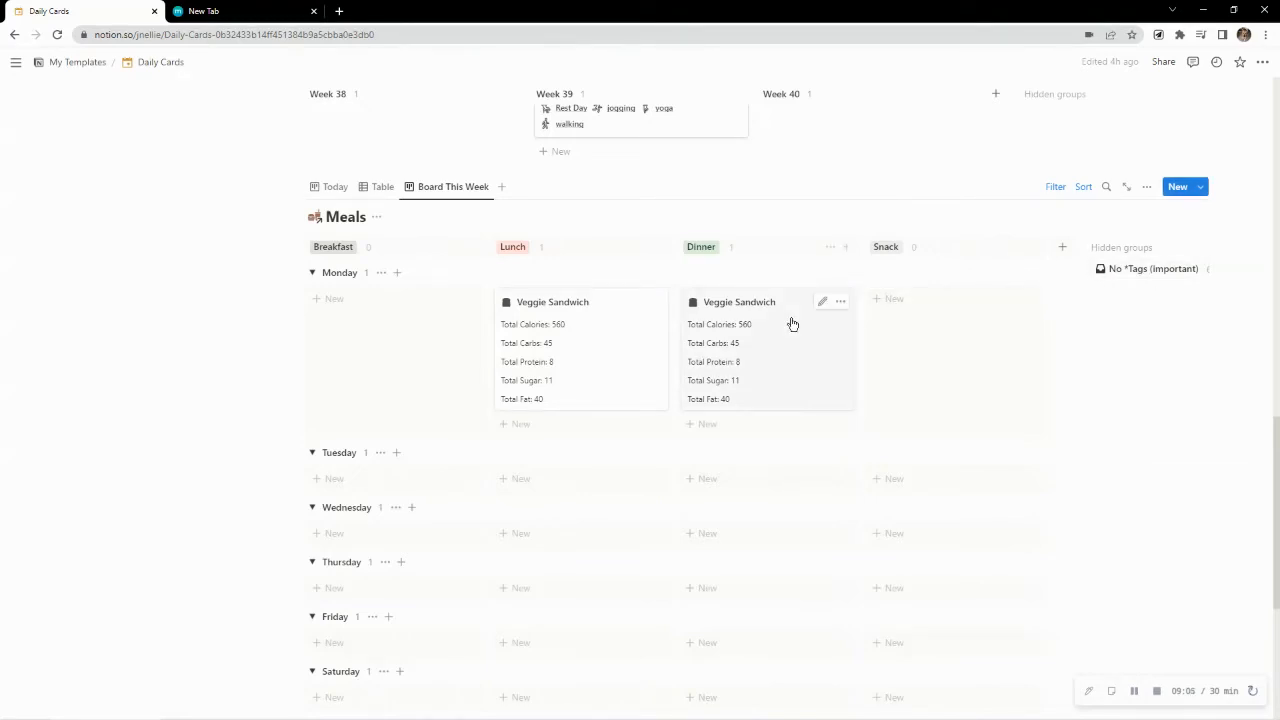
# Create a Drink option in the Tags property of Monday's Veggie Sandwich meal and remove that tag from the meal
pyautogui.click(820, 408)
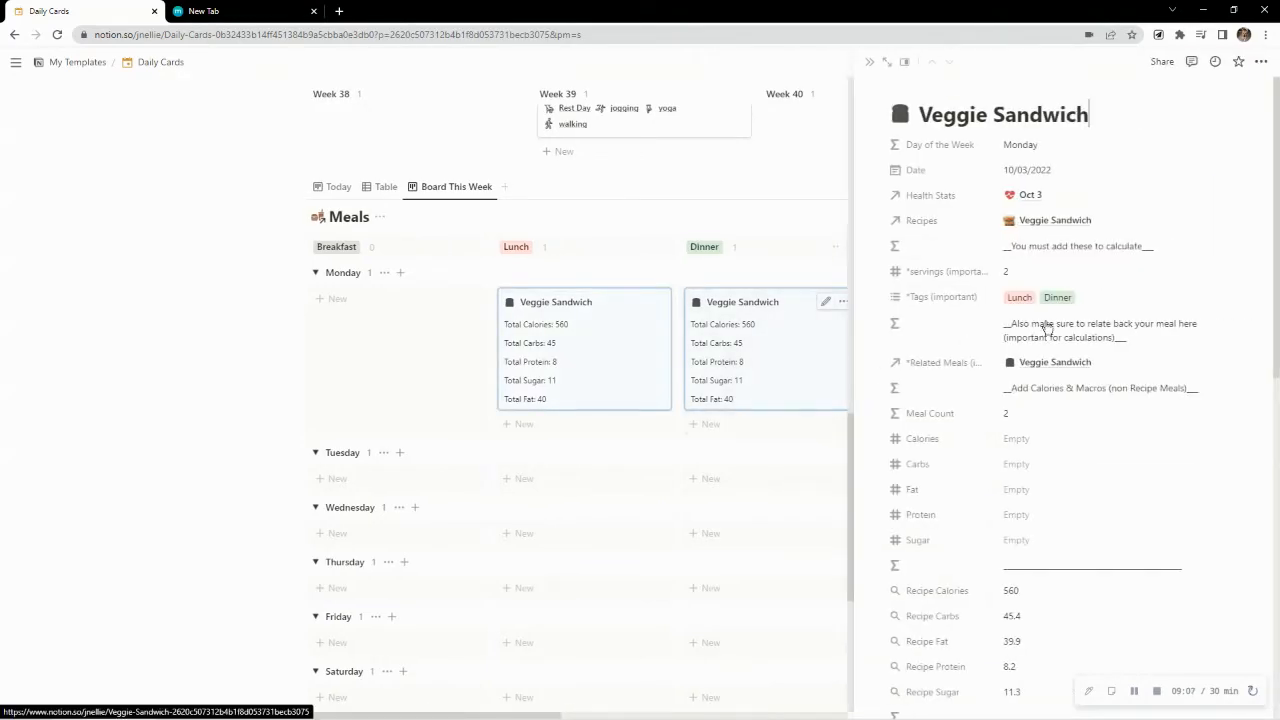
pyautogui.click(1113, 297)
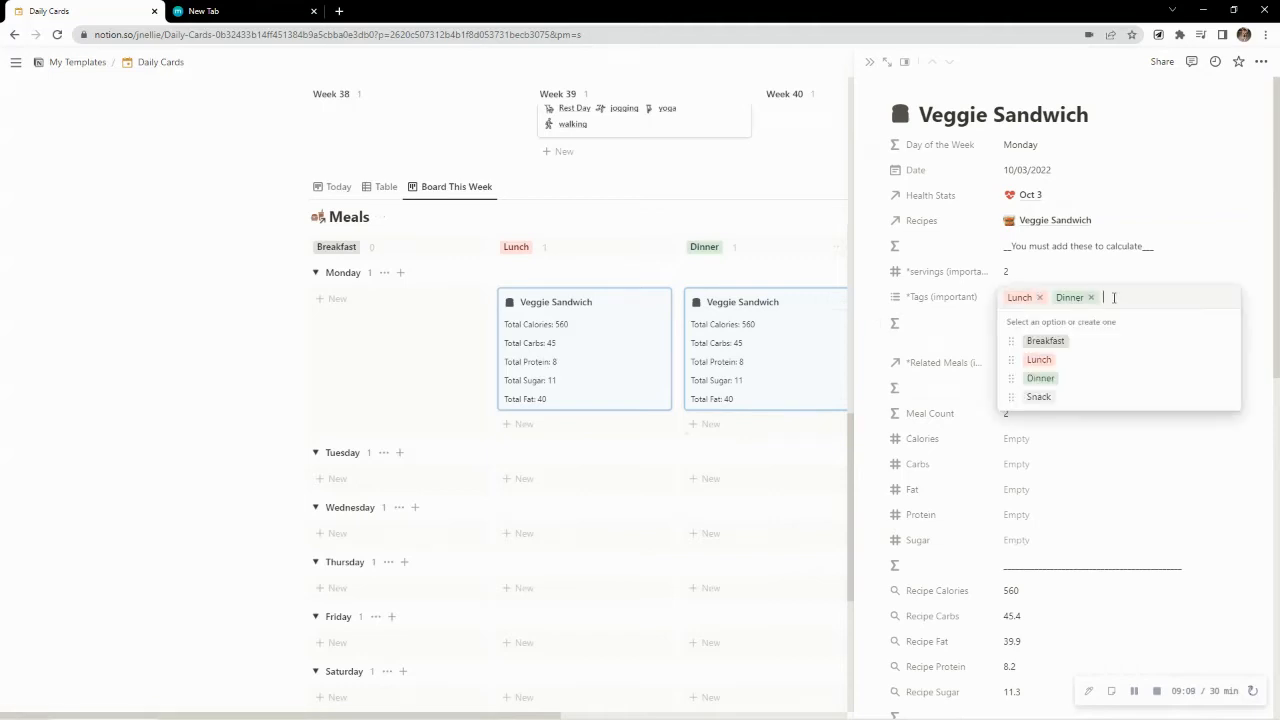
pyautogui.write('Drink')
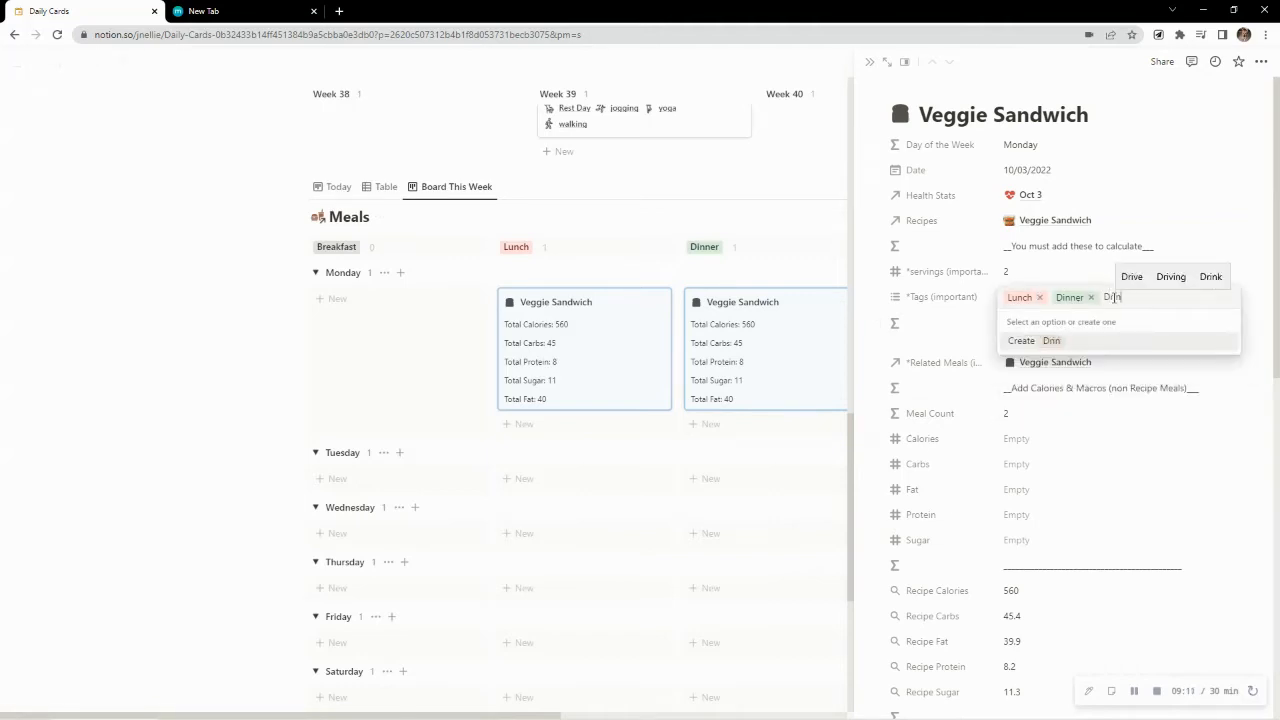
pyautogui.click(1085, 341)
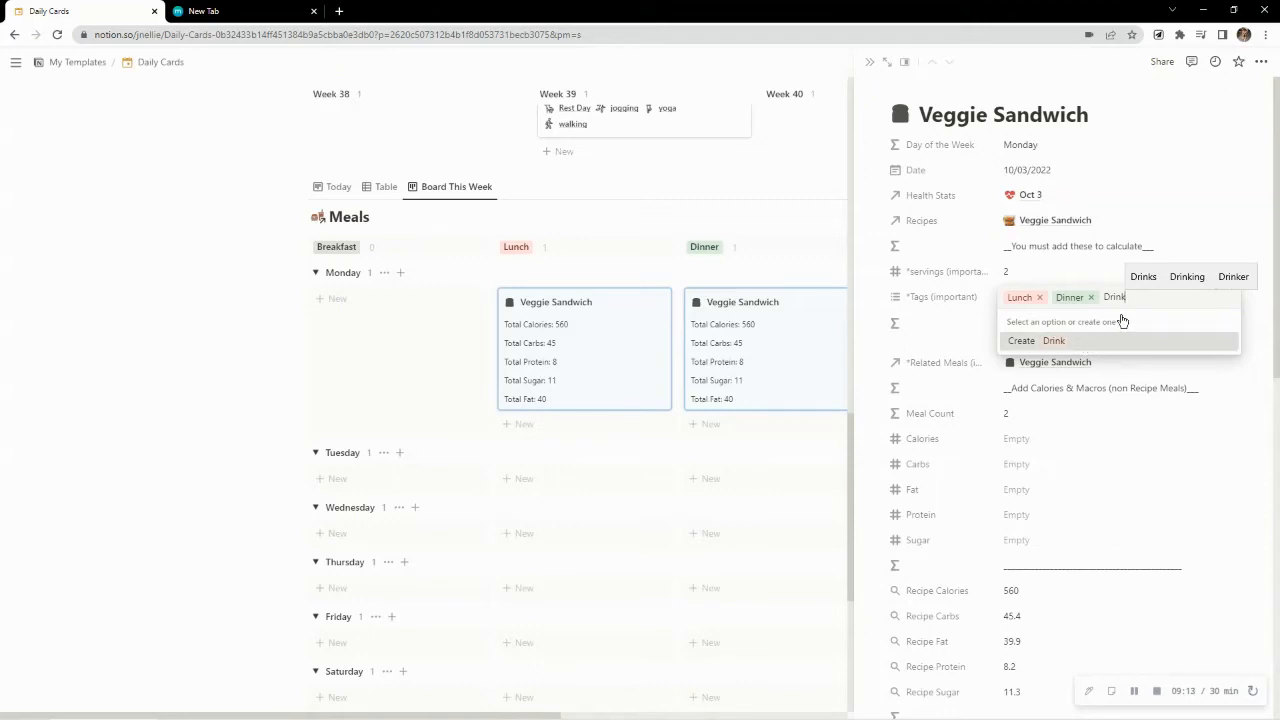
pyautogui.press('BackSpace')
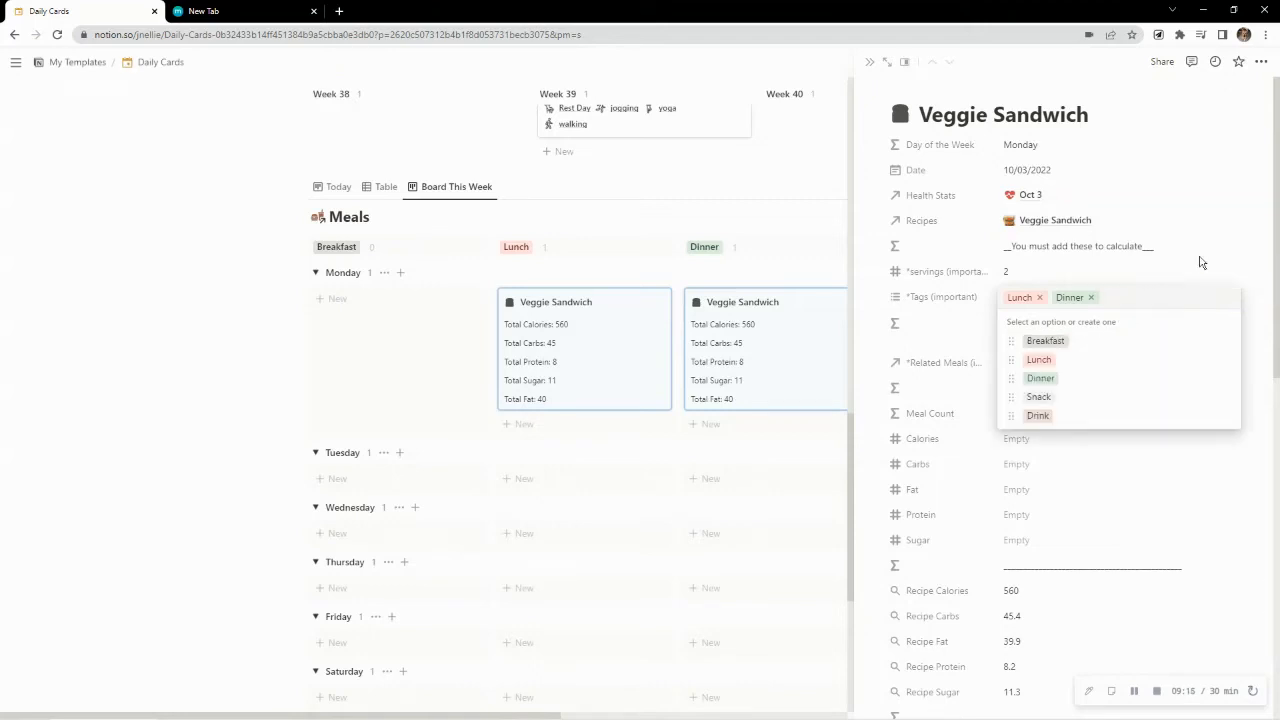
pyautogui.click(1201, 262)
# Review the properties of Monday's Veggie Sandwich meal and open its Meal Count formula
pyautogui.scroll(-10, 1030, 320)
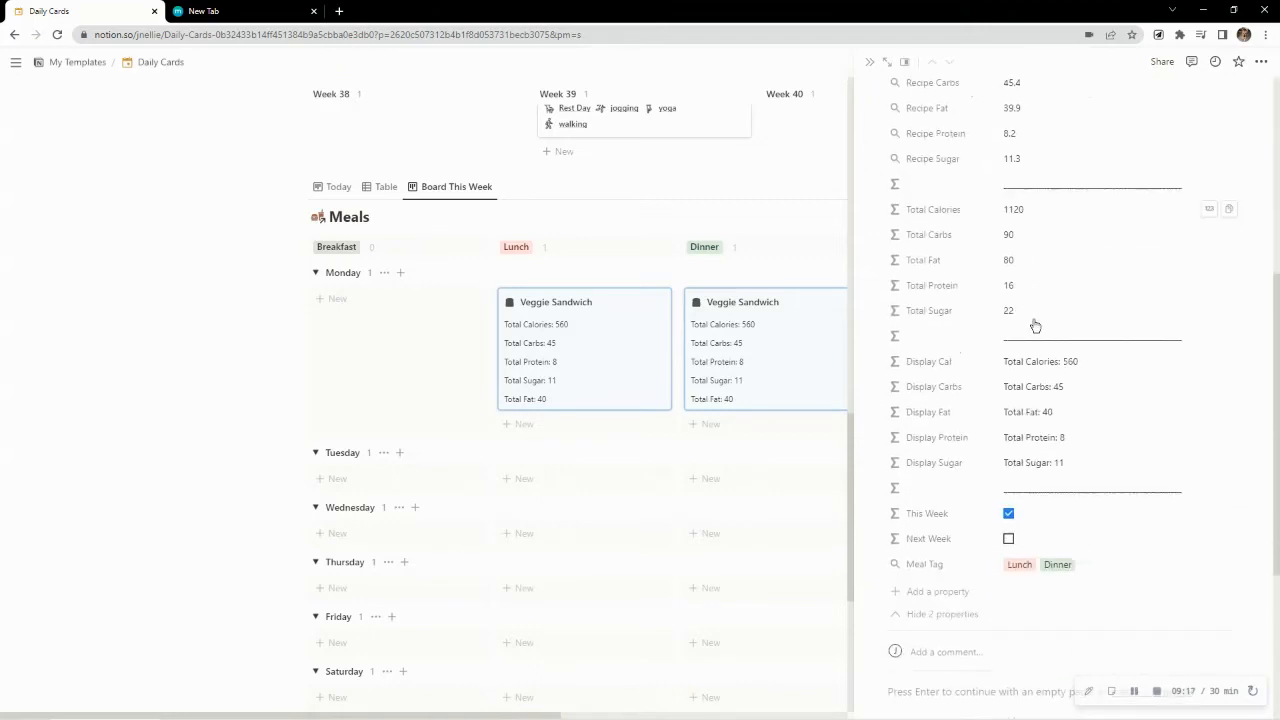
pyautogui.scroll(10, 1036, 323)
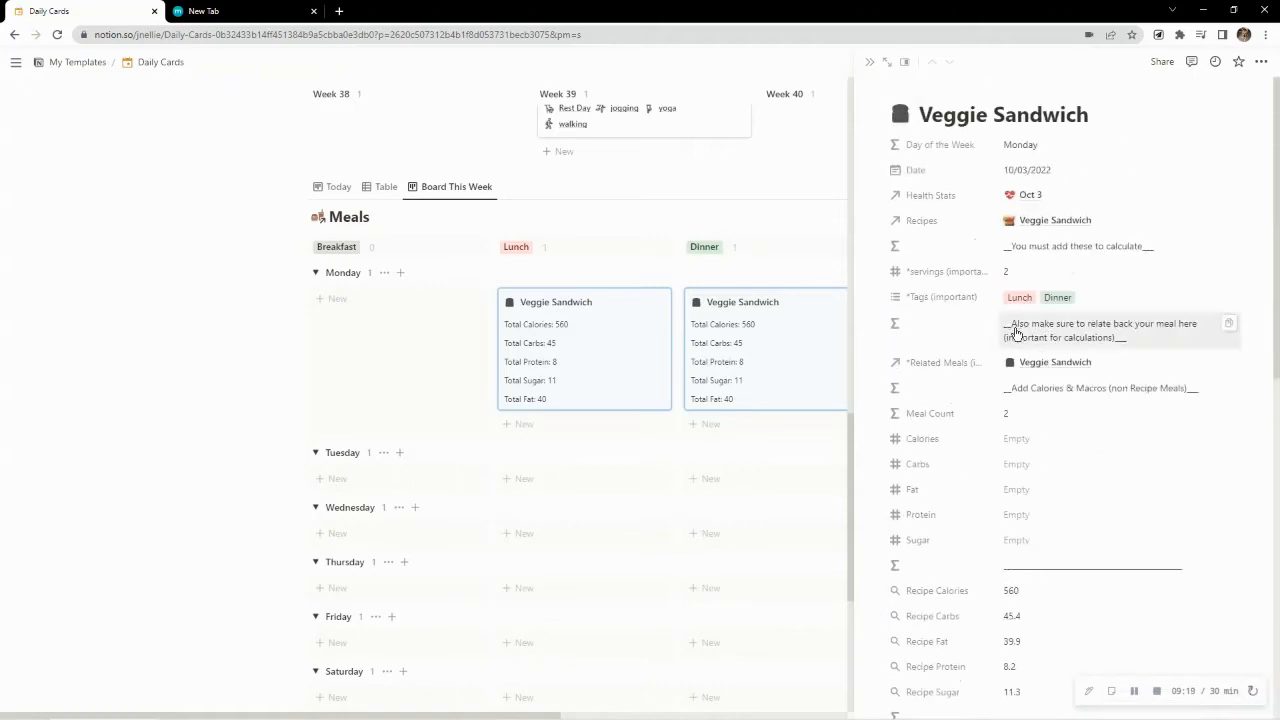
pyautogui.click(1042, 421)
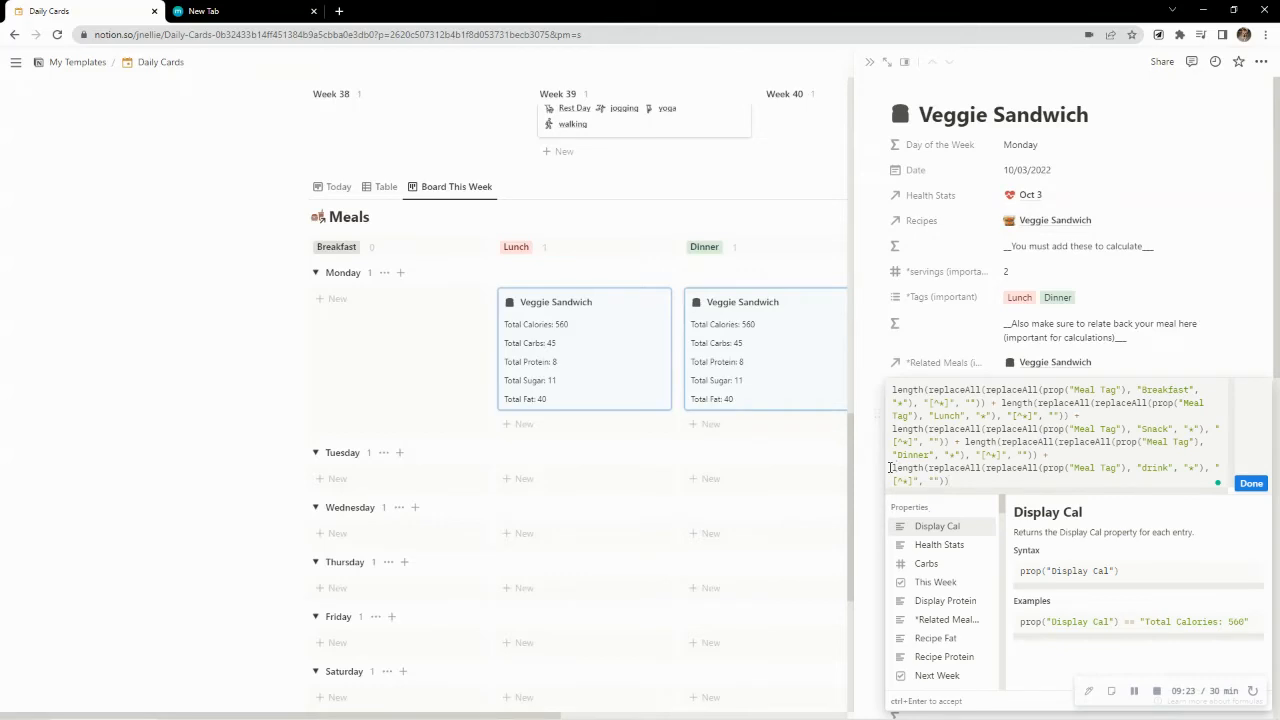
# Capitalize the last tag name in the Meal Count formula so it reads "Drink", and close the formula editor
pyautogui.moveTo(1044, 461); pyautogui.dragTo(1043, 481)
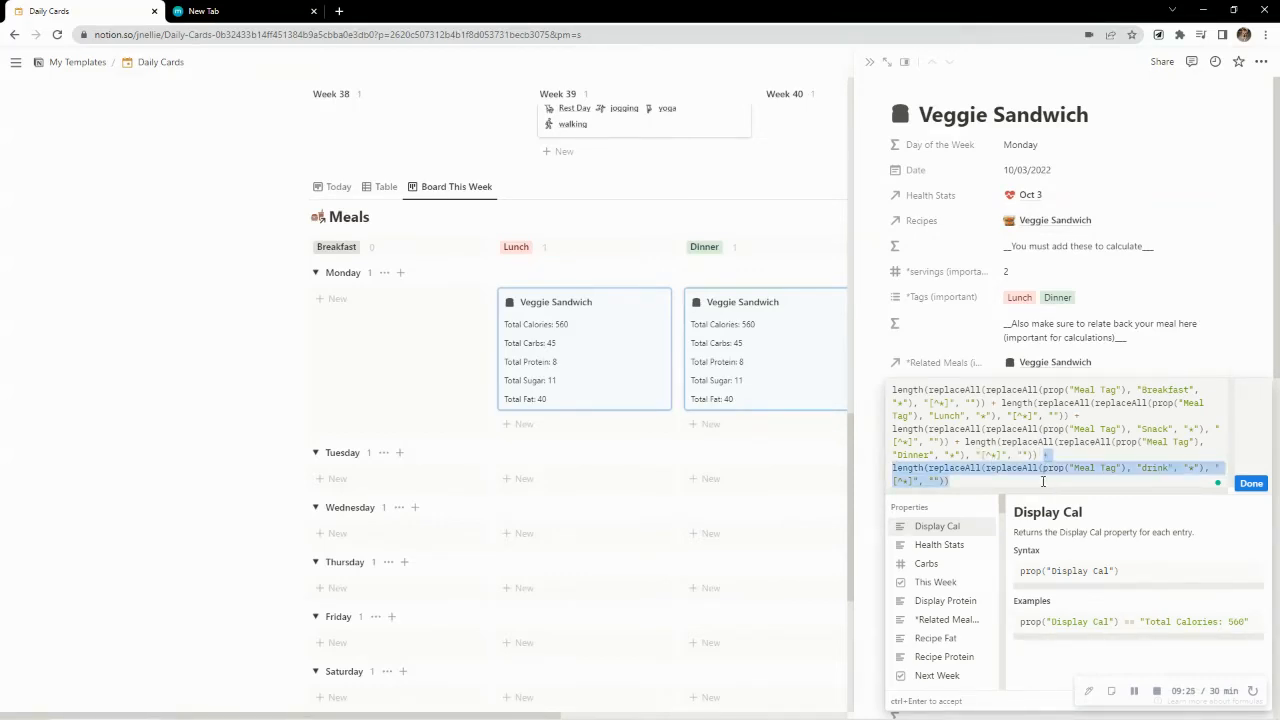
pyautogui.click(1149, 469)
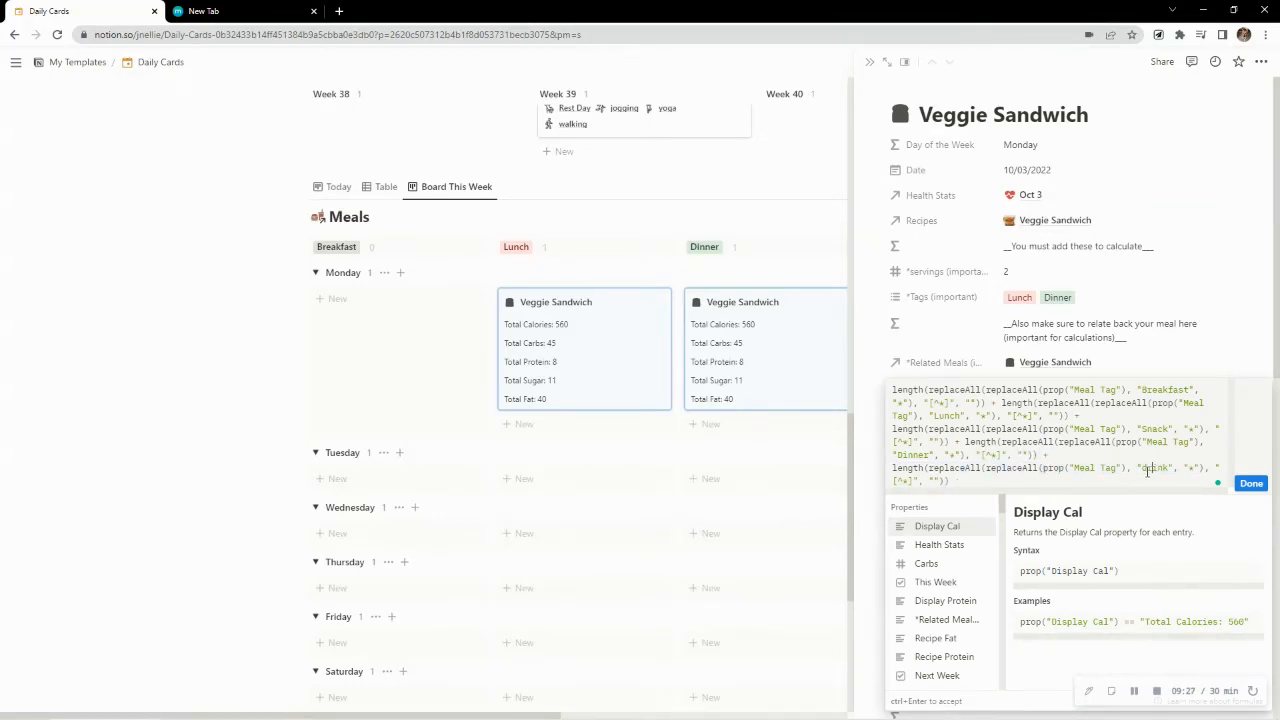
pyautogui.write('D')
pyautogui.click(1240, 316)
# Add the Drink tag to Monday's Veggie Sandwich meal to test the meal count, and remove the tag again
pyautogui.click(1088, 299)
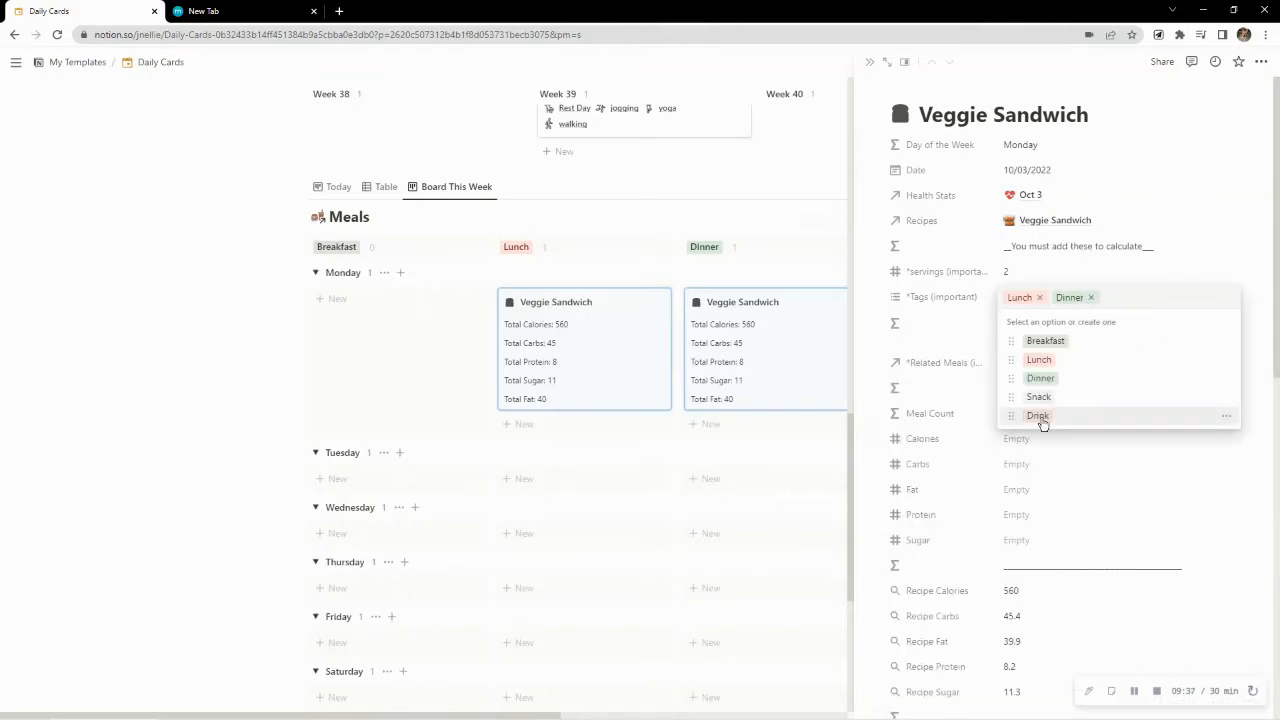
pyautogui.press('Return')
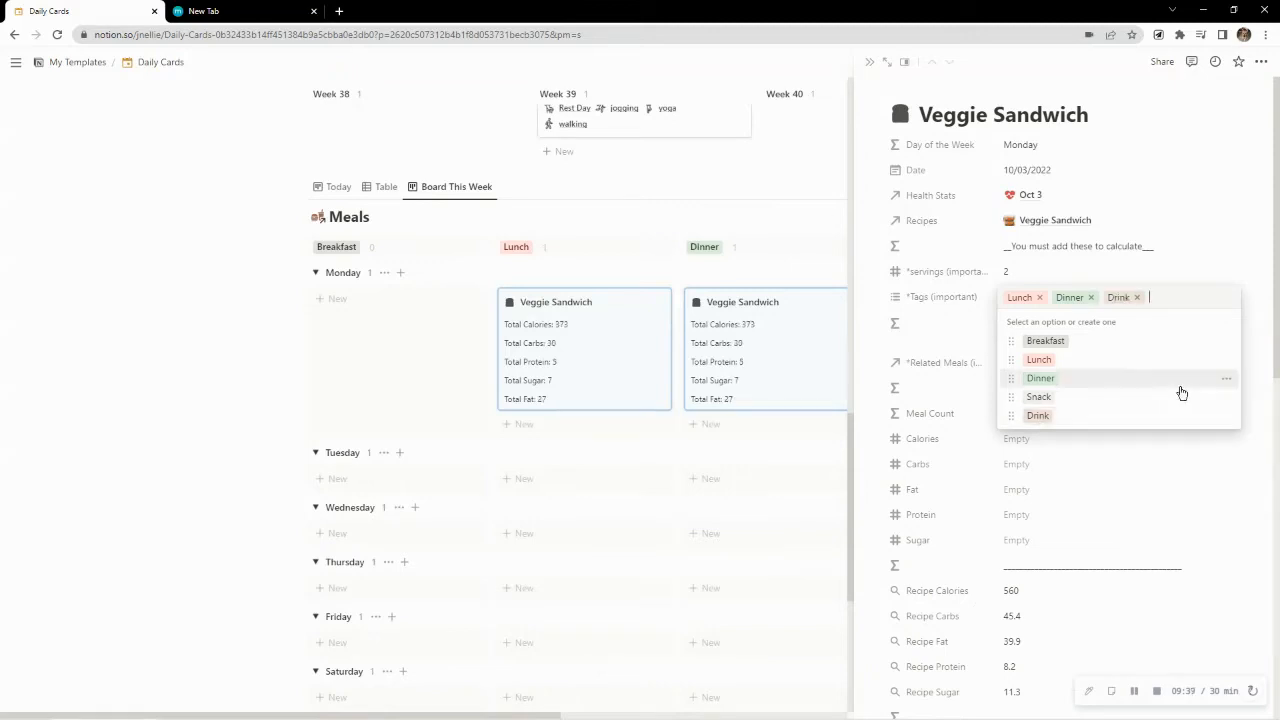
pyautogui.click(1190, 262)
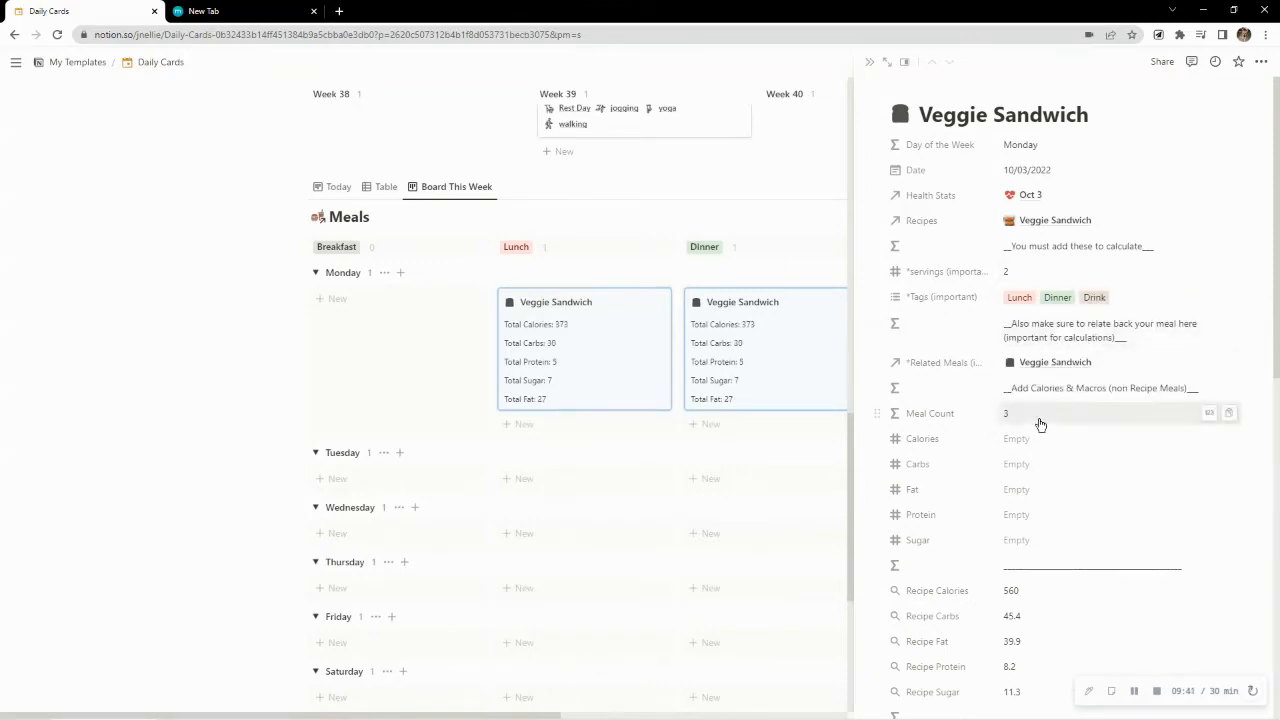
pyautogui.click(1124, 297)
pyautogui.click(1139, 298)
pyautogui.click(1210, 251)
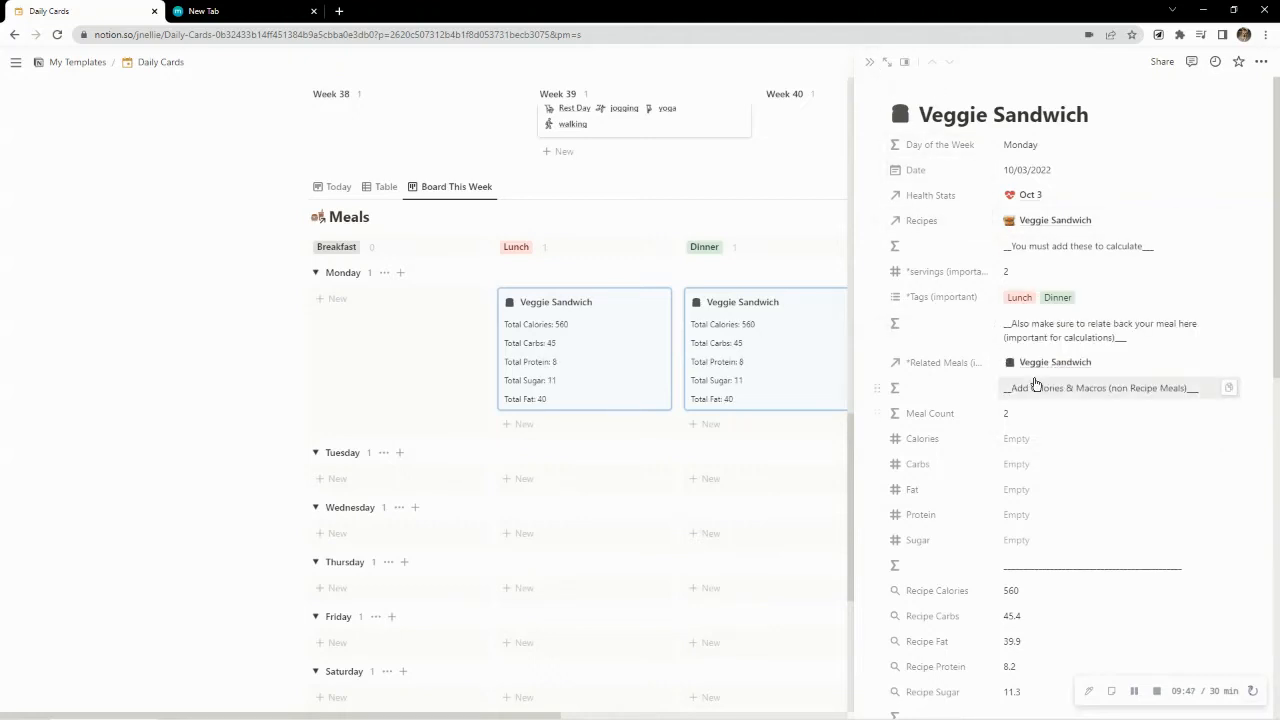
# Review the recipe and total calorie and macro properties of the Veggie Sandwich meal, and close its page
pyautogui.scroll(-3, 1060, 380)
pyautogui.scroll(-1, 1110, 450)
pyautogui.scroll(2, 1129, 491)
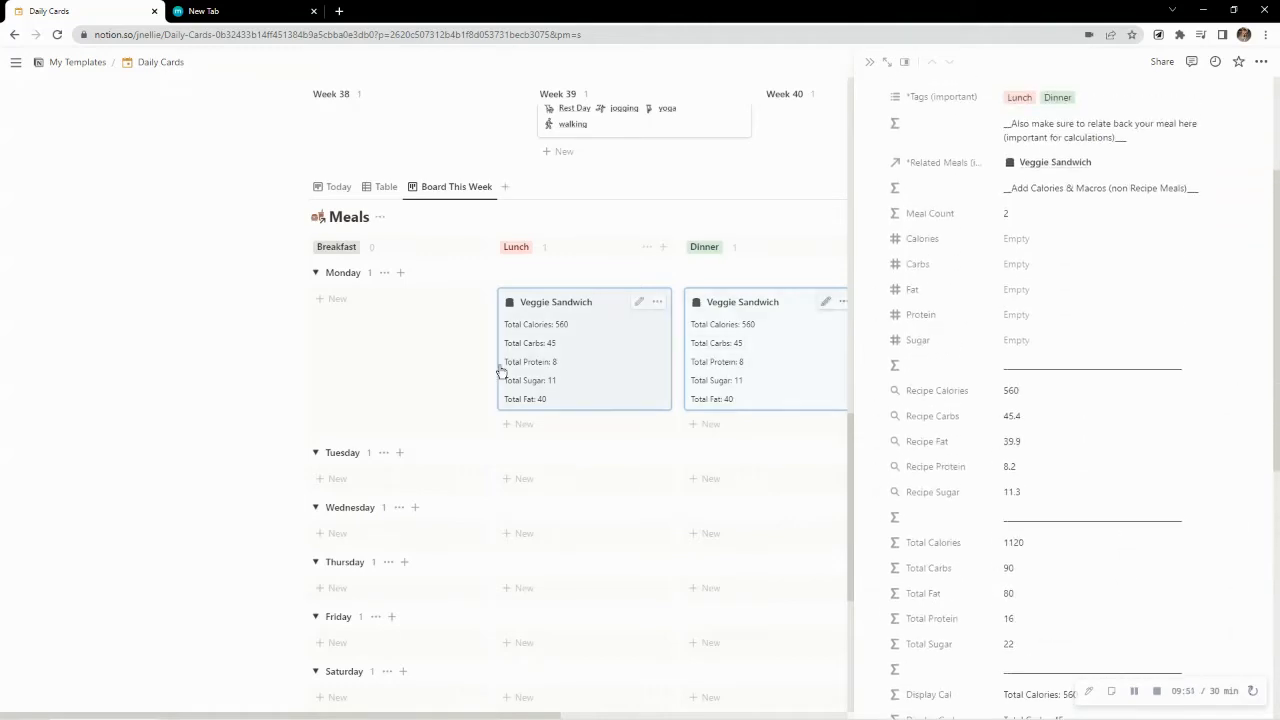
pyautogui.scroll(2, 1080, 420)
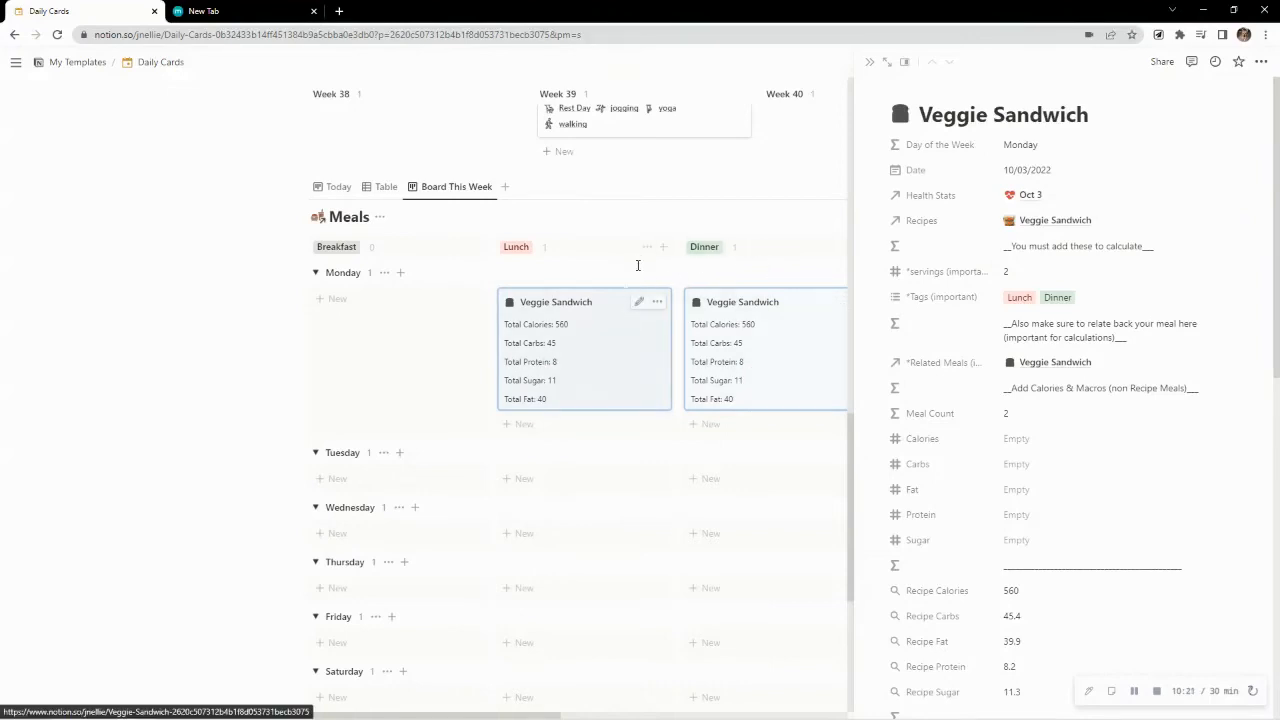
pyautogui.click(869, 63)
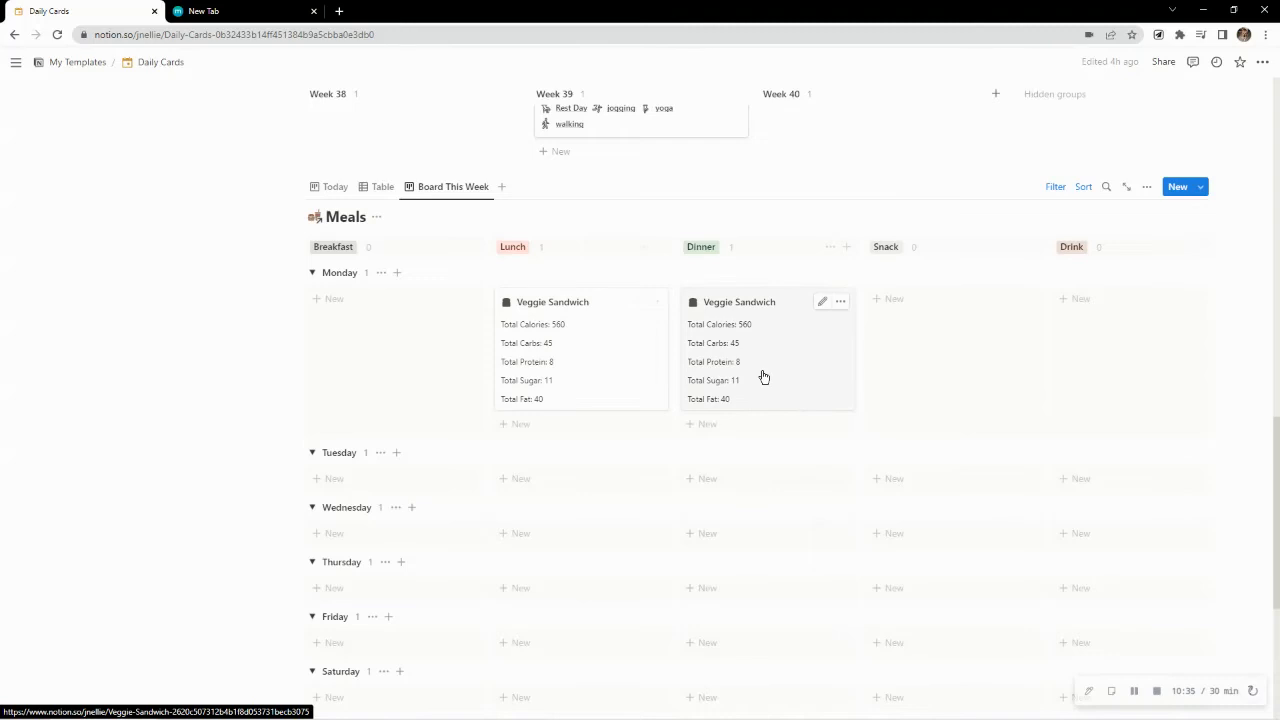
# Look over the Week 38 to Week 40 cards and switch the database to the Daily Cards Data table view
pyautogui.scroll(2, 763, 376)
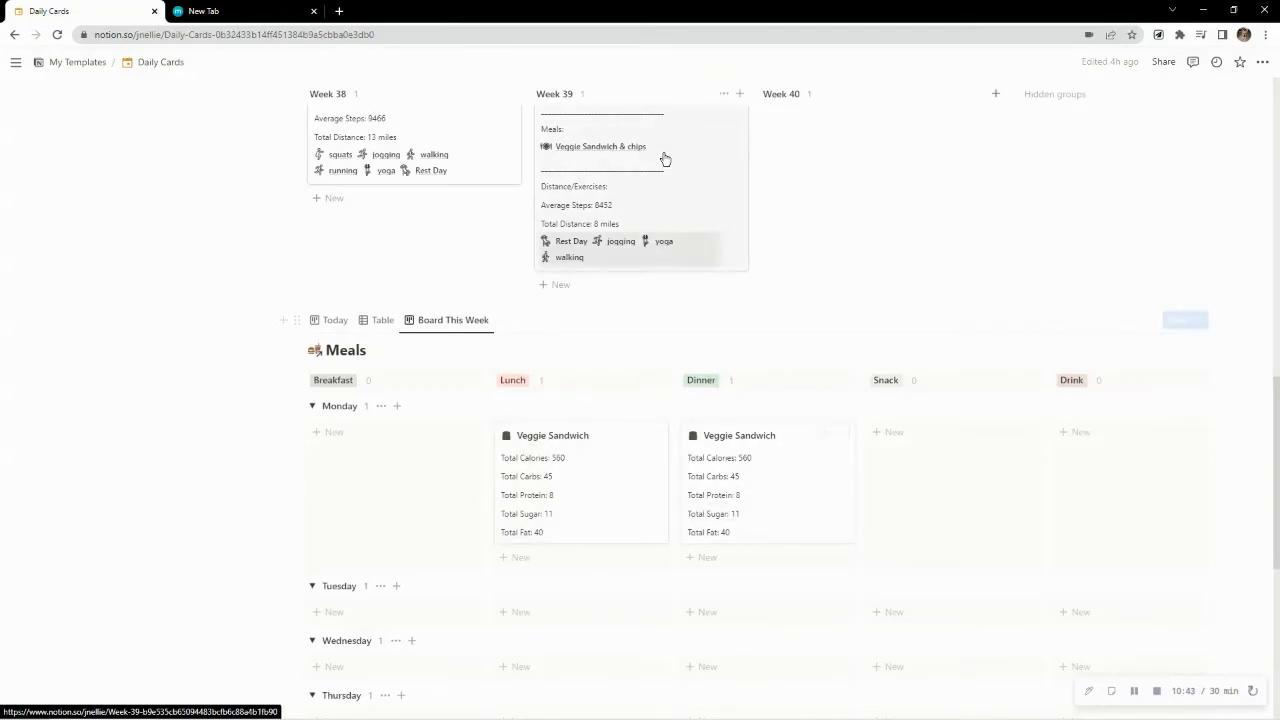
pyautogui.scroll(4, 800, 533)
pyautogui.scroll(2, 800, 533)
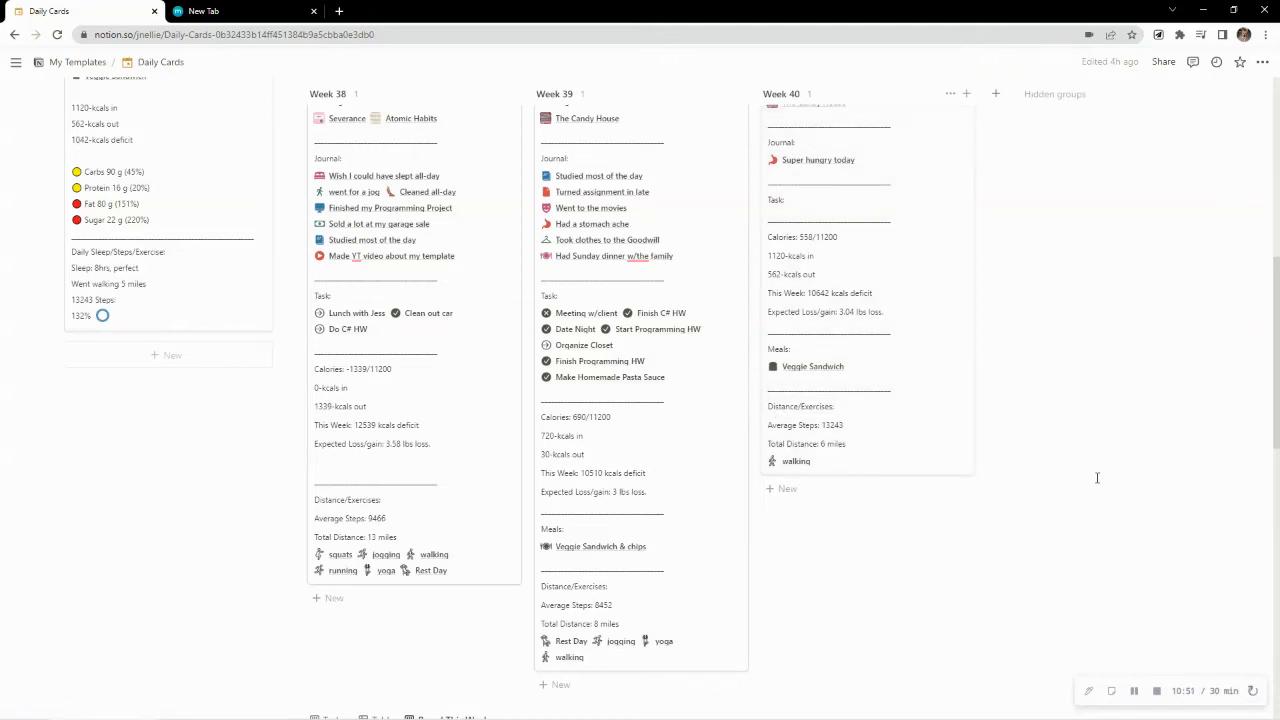
pyautogui.scroll(-1, 1094, 484)
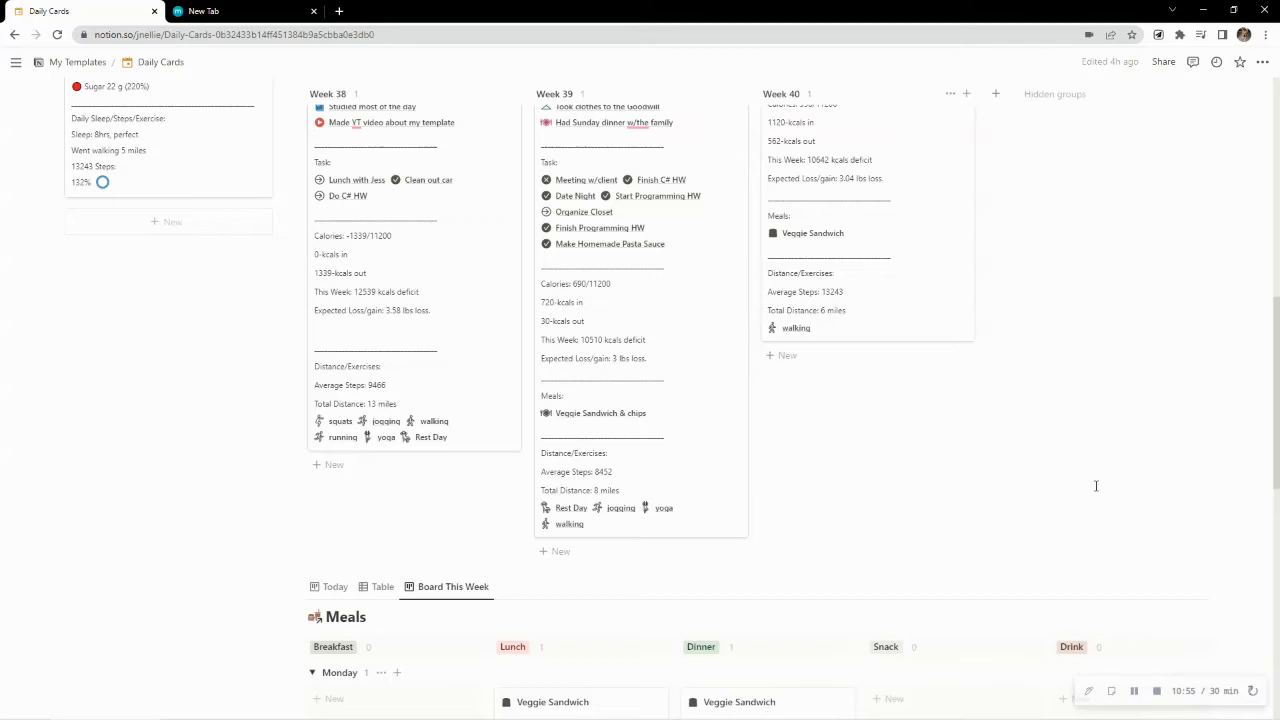
pyautogui.scroll(1, 1096, 486)
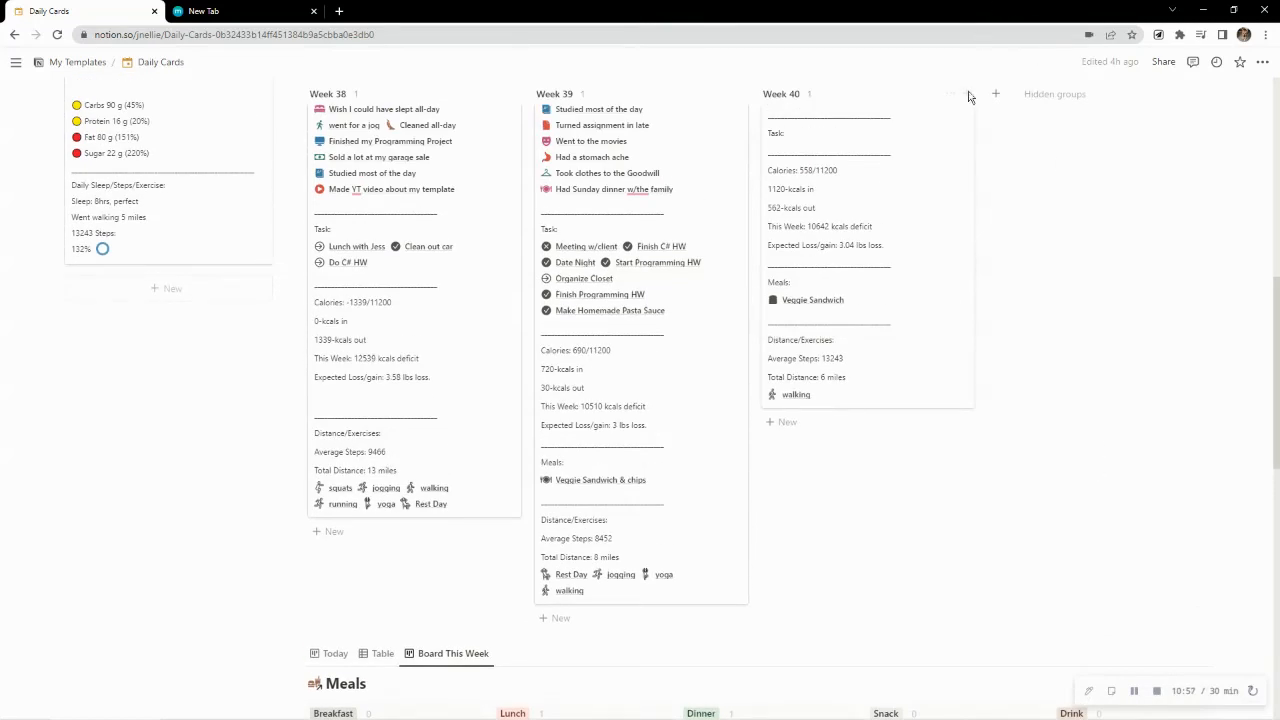
pyautogui.scroll(5, 889, 274)
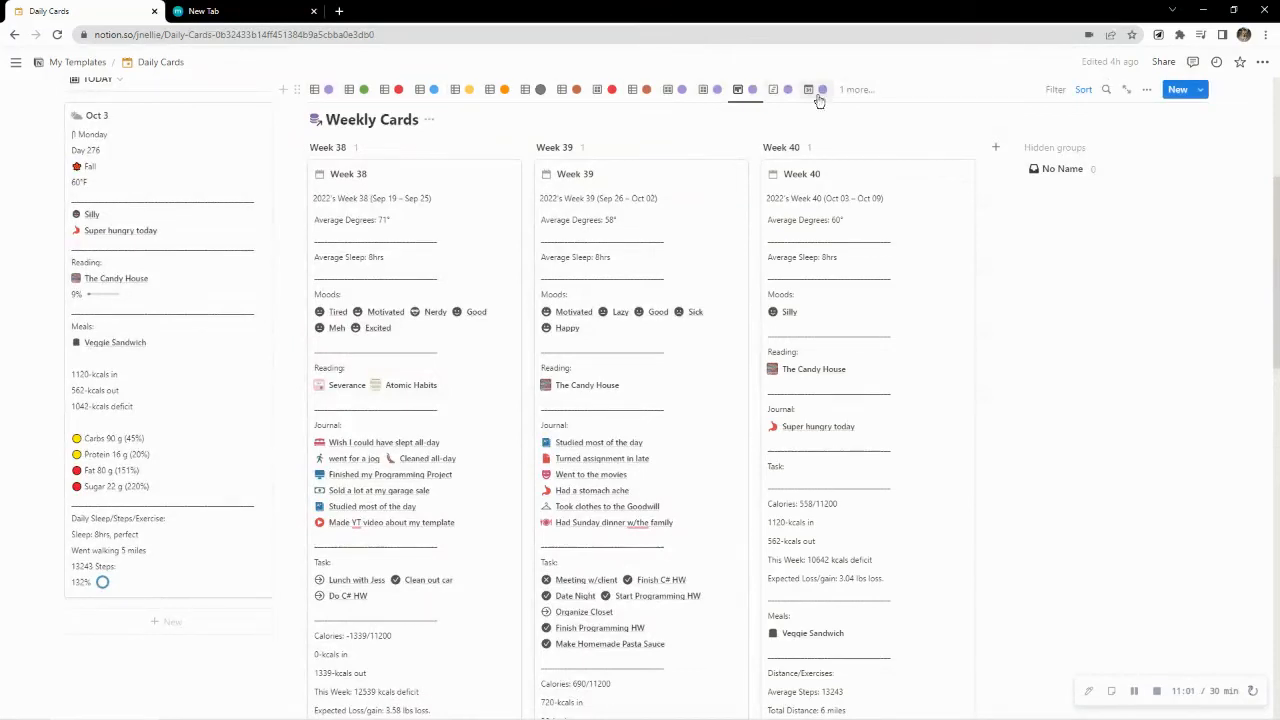
pyautogui.scroll(2, 297, 217)
pyautogui.click(323, 226)
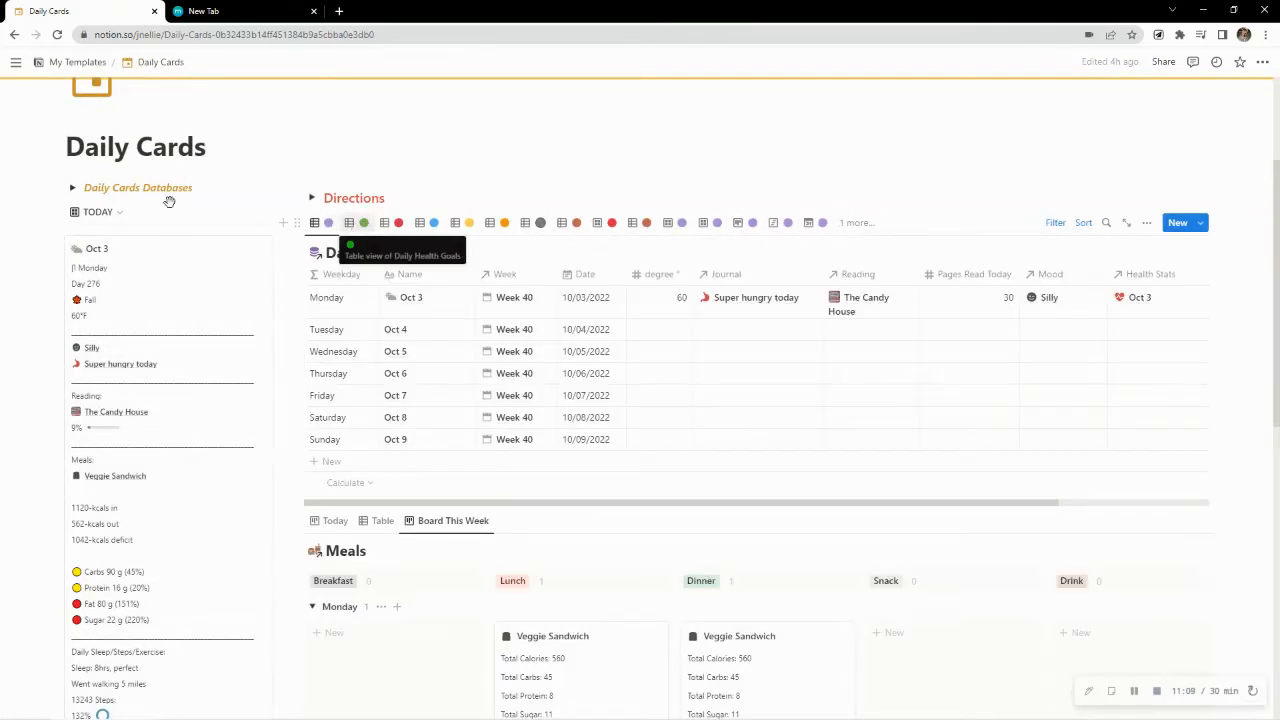
# Check the Daily Cards Databases list, collapse it, and display the Daily Health Goals table view
pyautogui.click(72, 187)
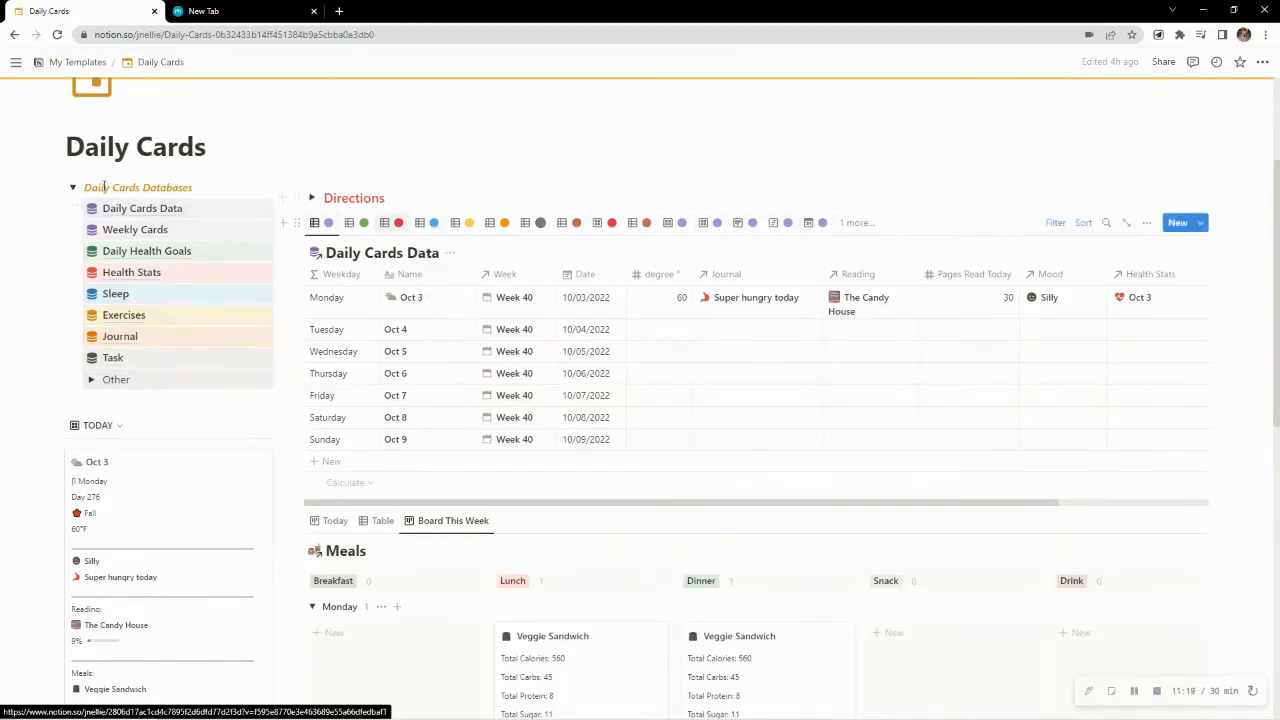
pyautogui.click(72, 187)
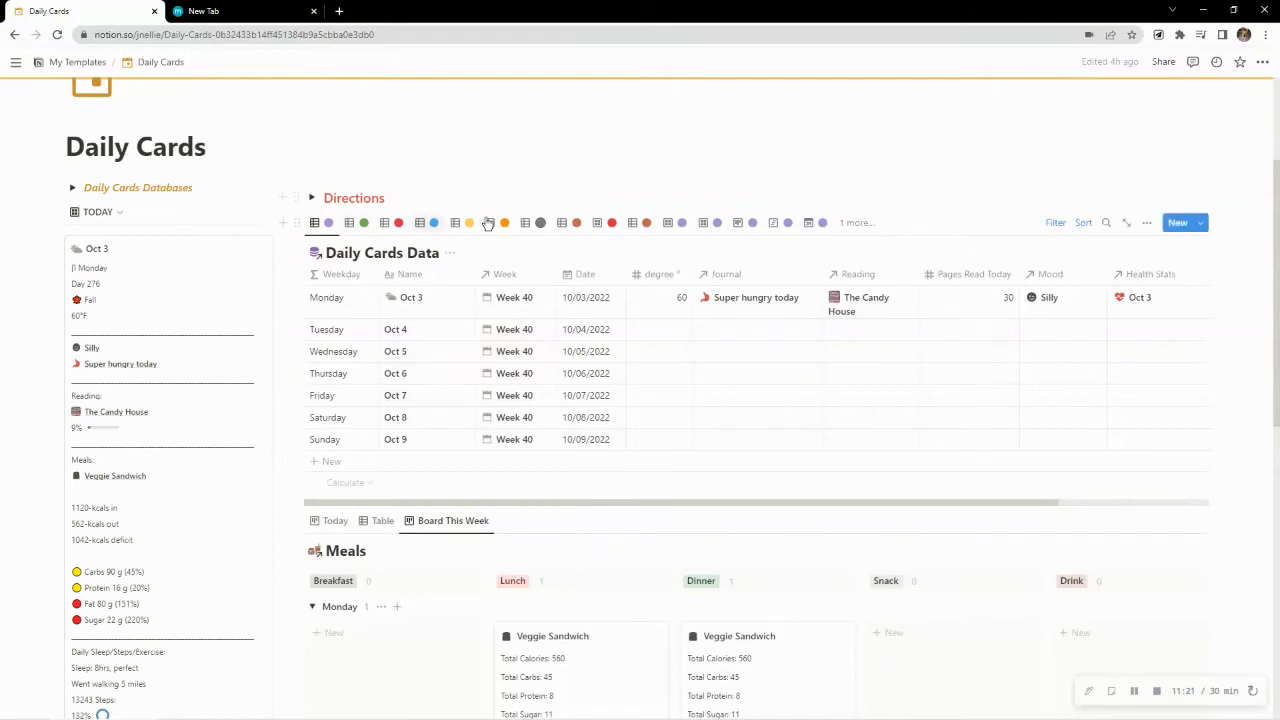
pyautogui.click(72, 187)
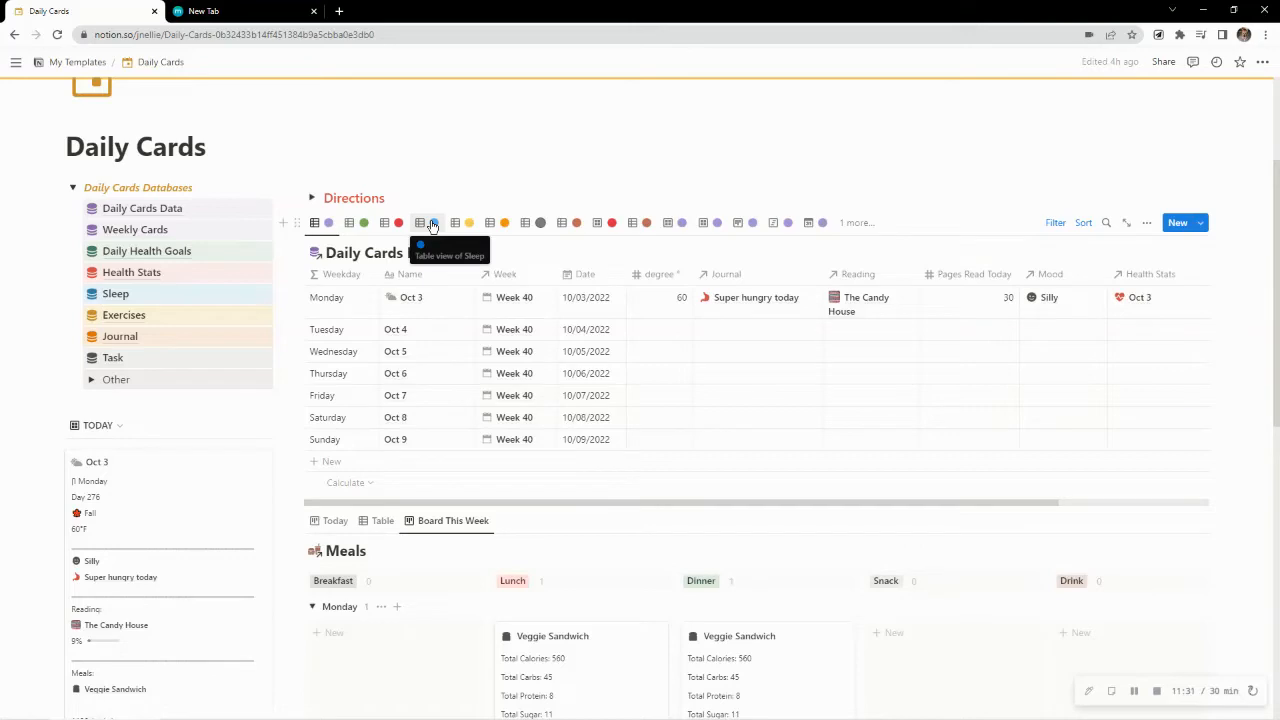
pyautogui.click(72, 187)
pyautogui.click(356, 222)
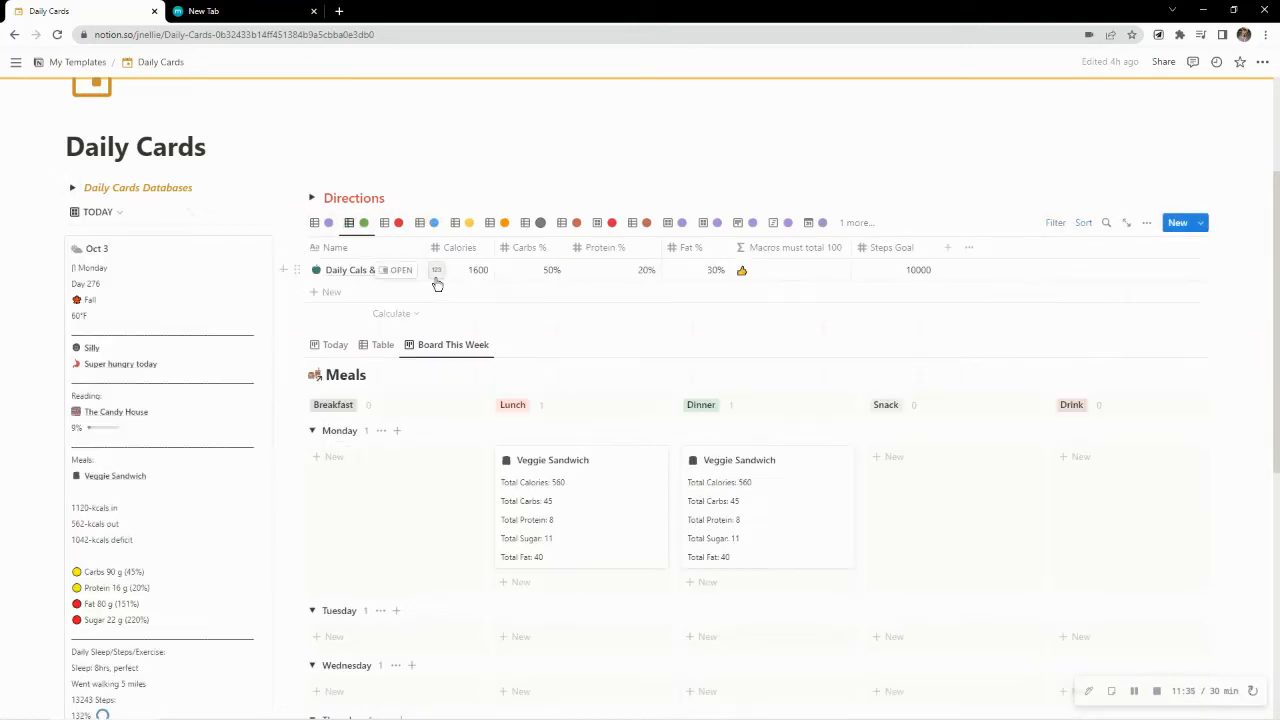
# Switch to the Planner page in the Notion desktop app and examine its health stats and this week's meals
pyautogui.click(596, 710)
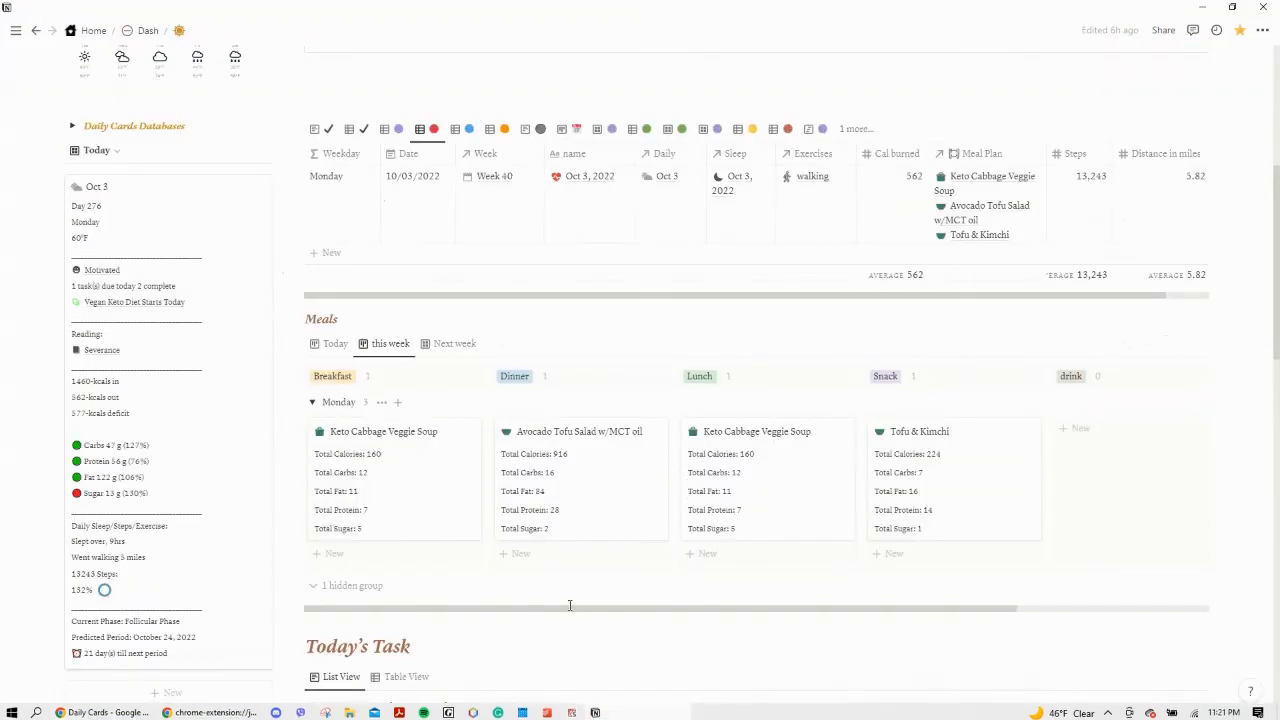
pyautogui.scroll(2, 494, 348)
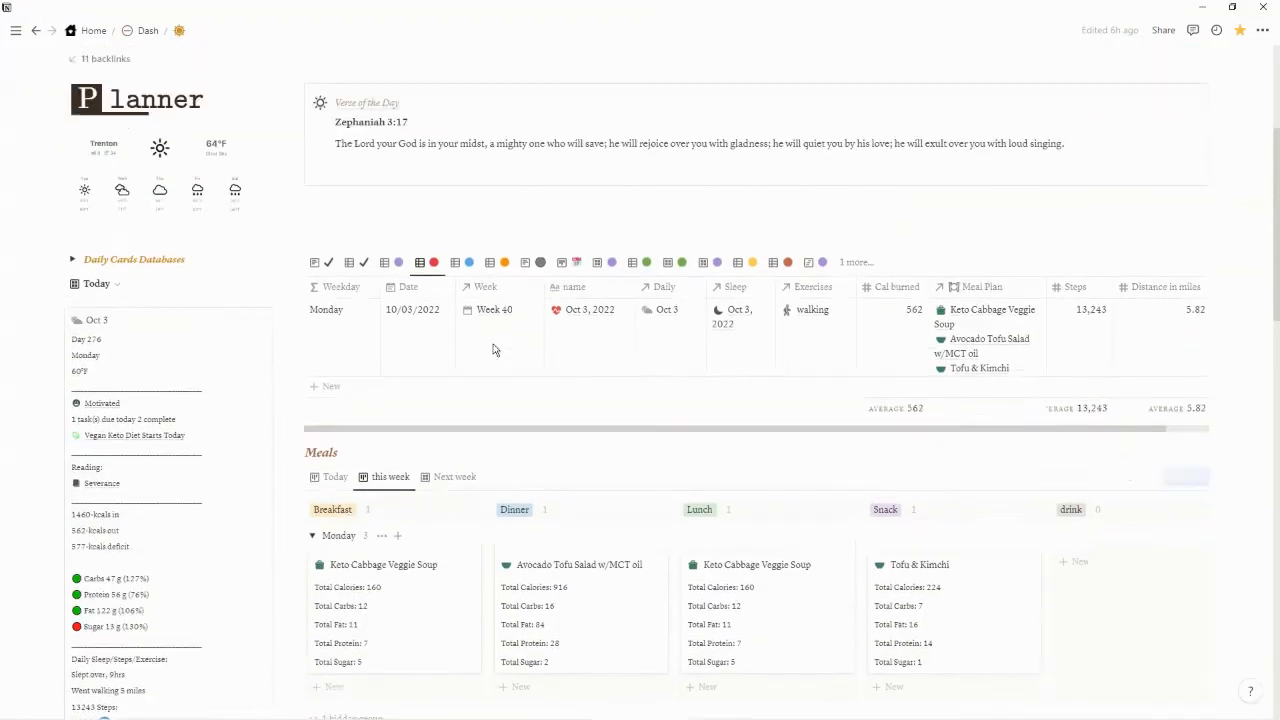
pyautogui.scroll(-3, 494, 346)
pyautogui.scroll(1, 494, 346)
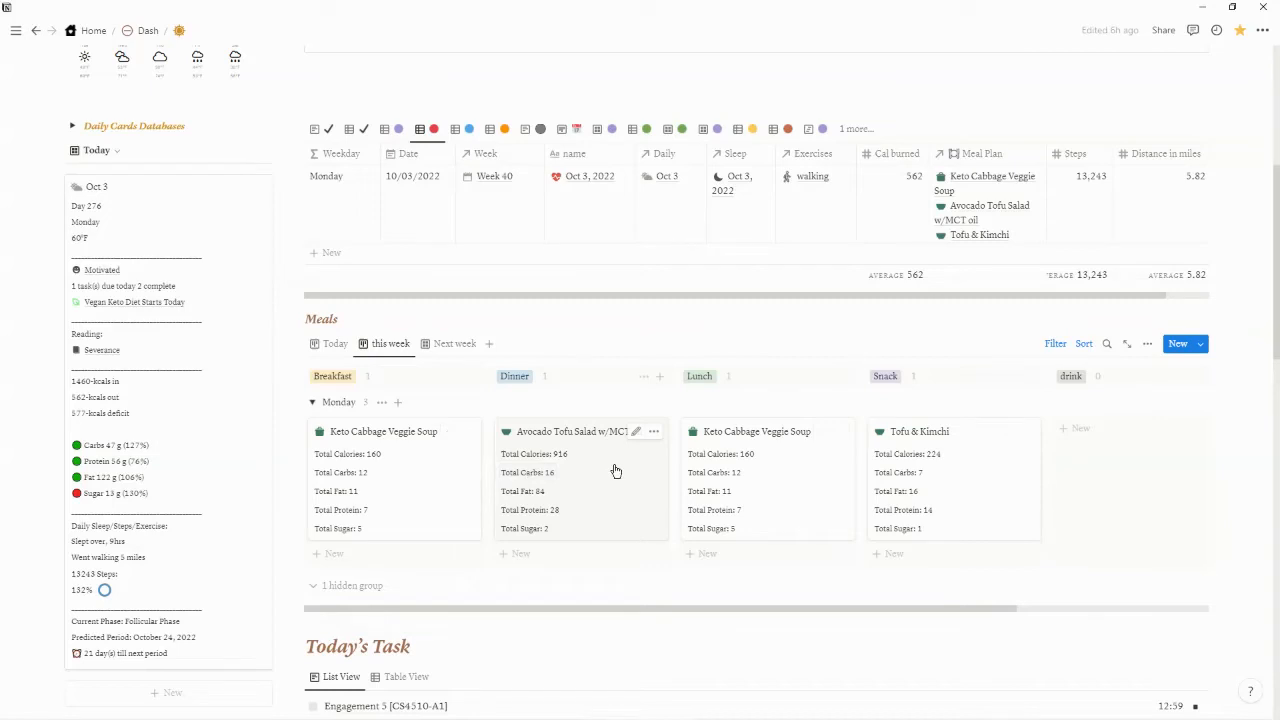
pyautogui.scroll(-1, 616, 471)
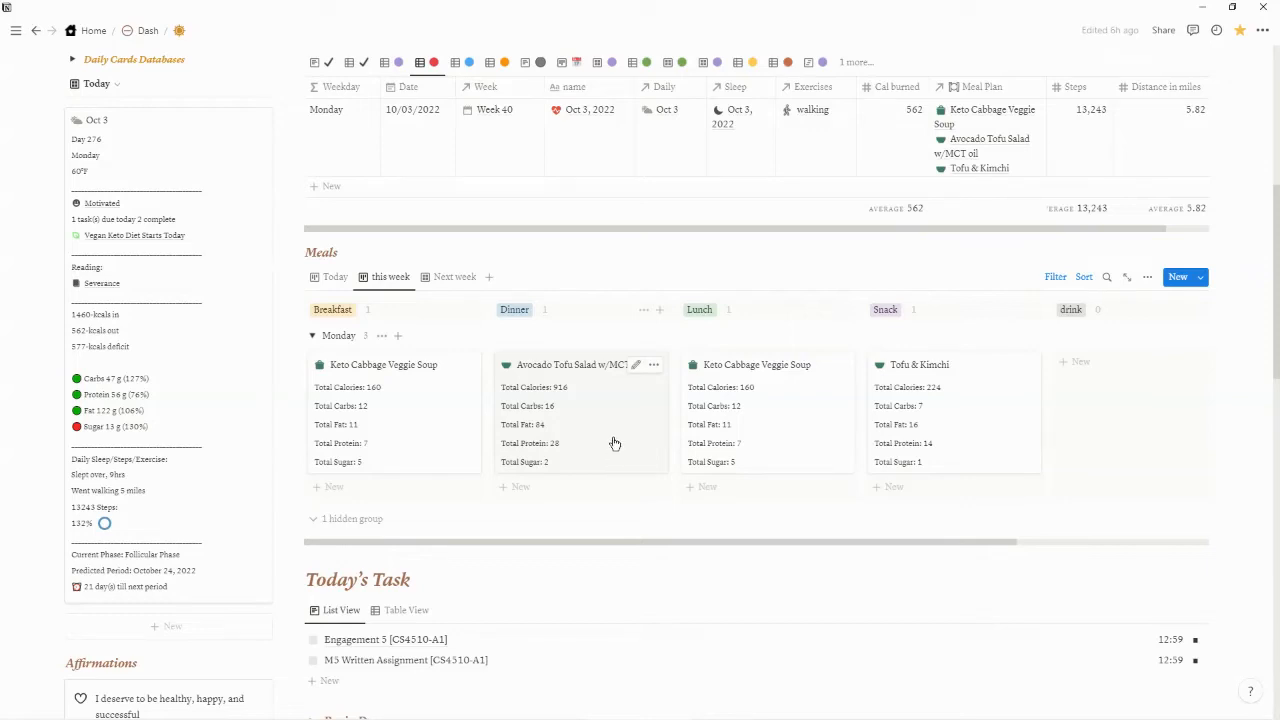
pyautogui.scroll(1, 614, 443)
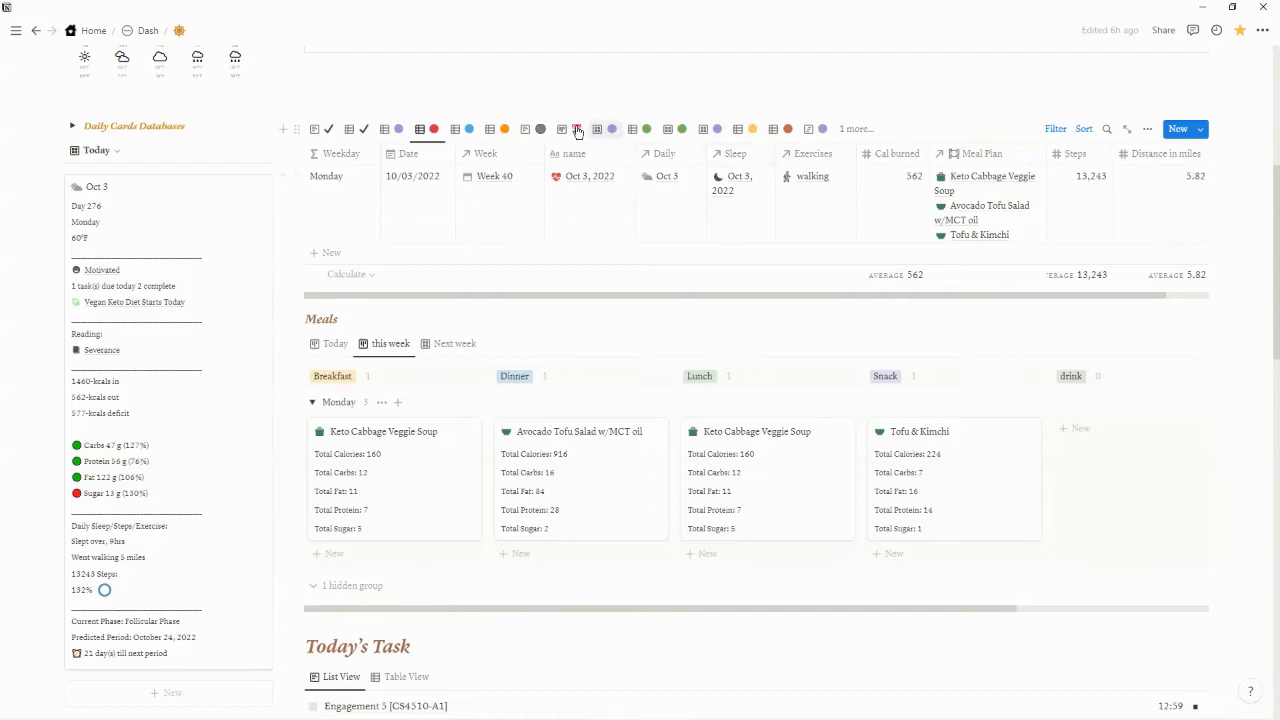
# Show the Planner's Sleep Tracker view, expand its Daily Cards Databases list, and display the Daily Cals & Macros table
pyautogui.click(458, 130)
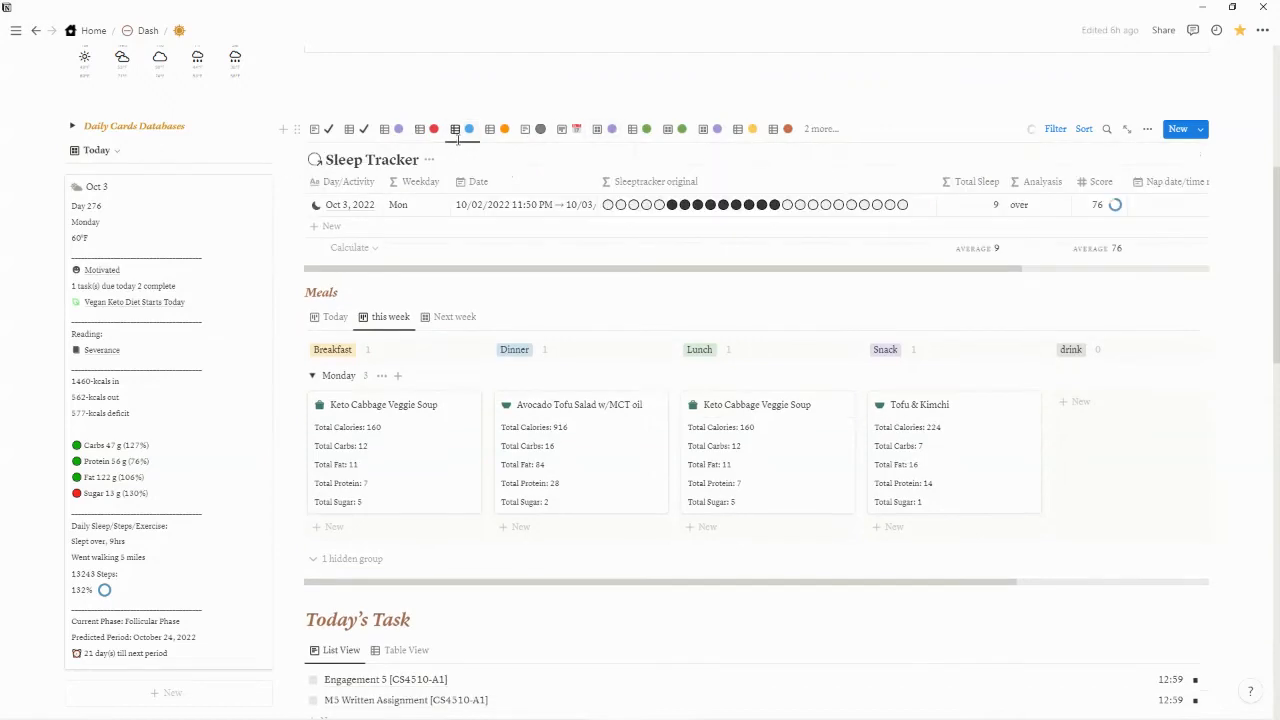
pyautogui.click(72, 126)
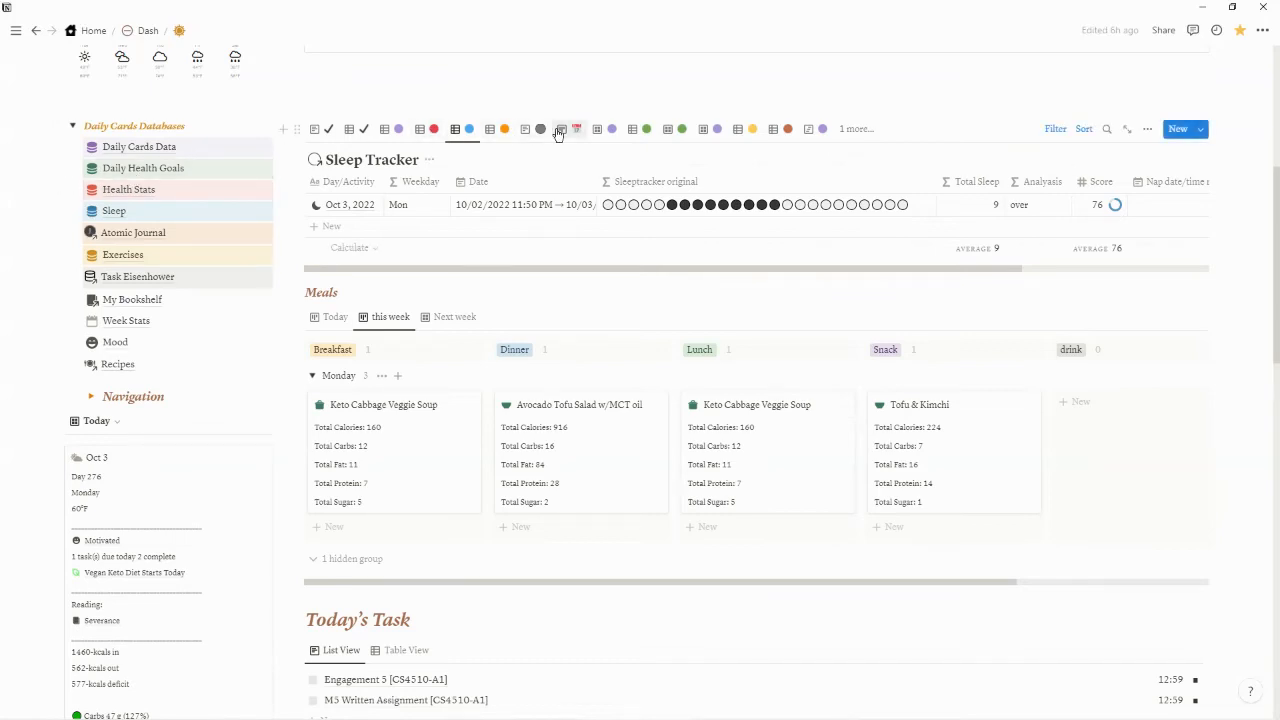
pyautogui.click(640, 129)
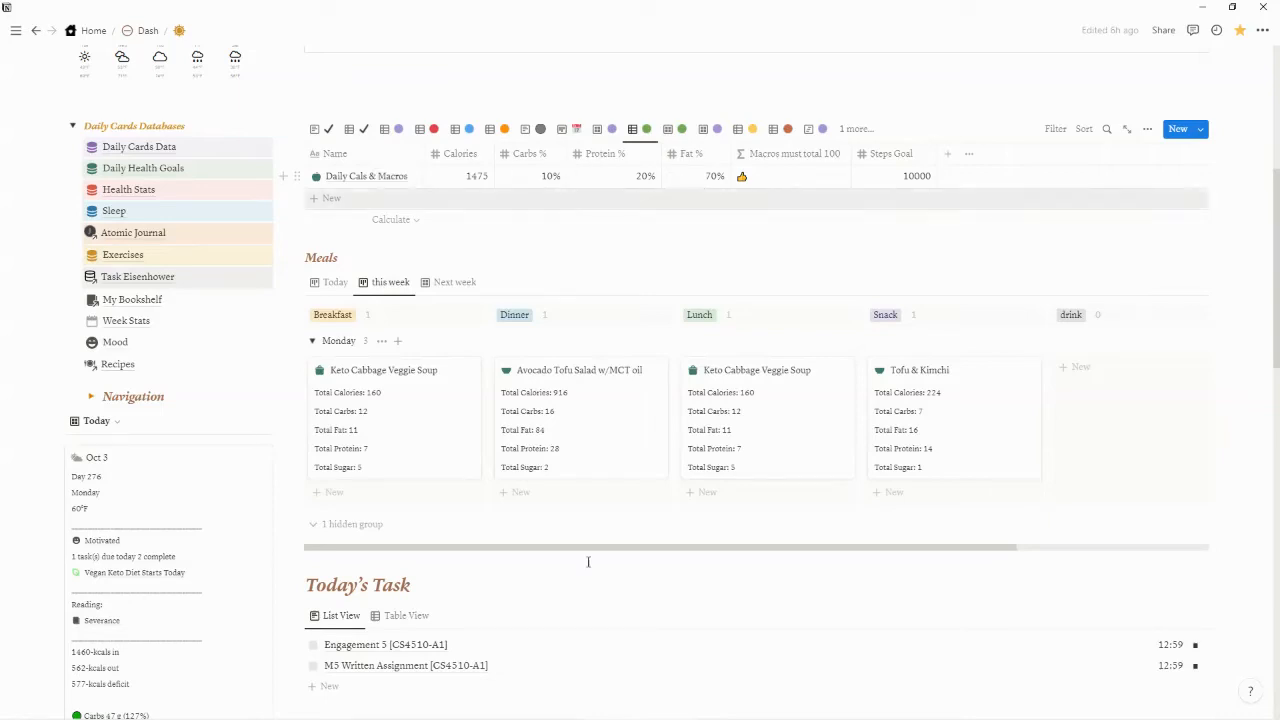
# Compare the calorie and macro goals with those on the Daily Cards page in Chrome, and return to the Notion desktop app
pyautogui.moveTo(574, 718)
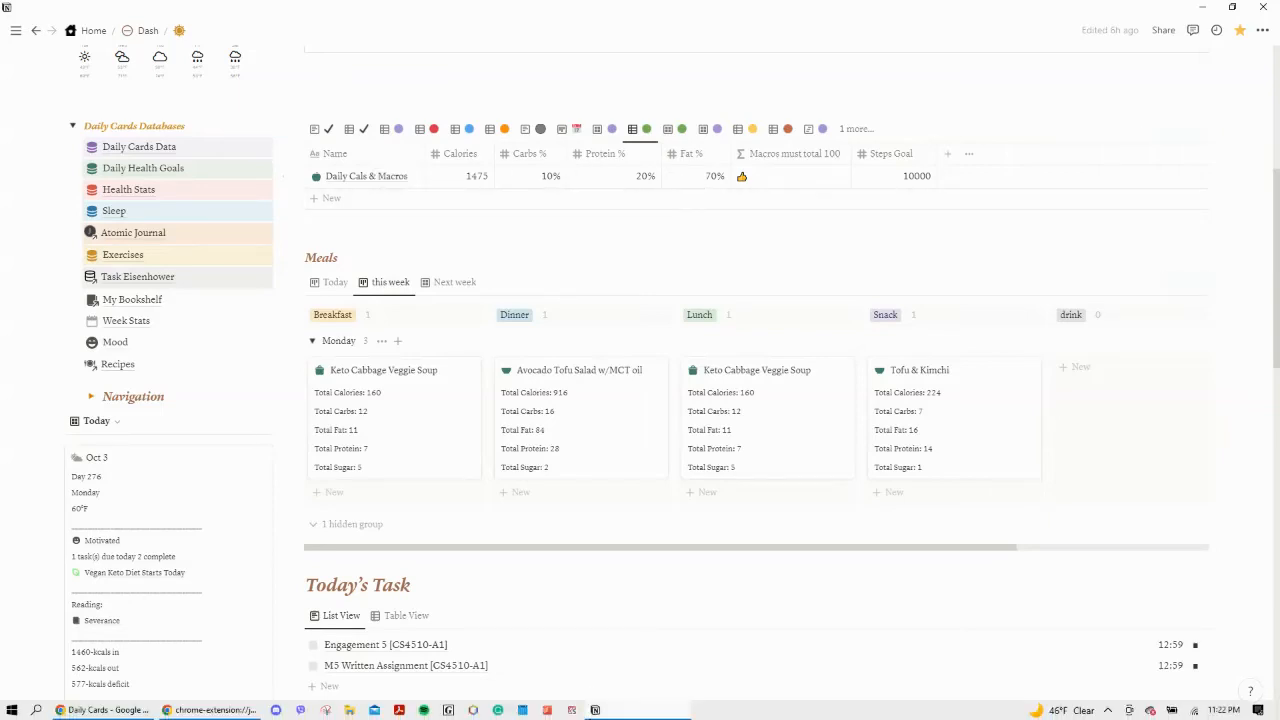
pyautogui.click(134, 710)
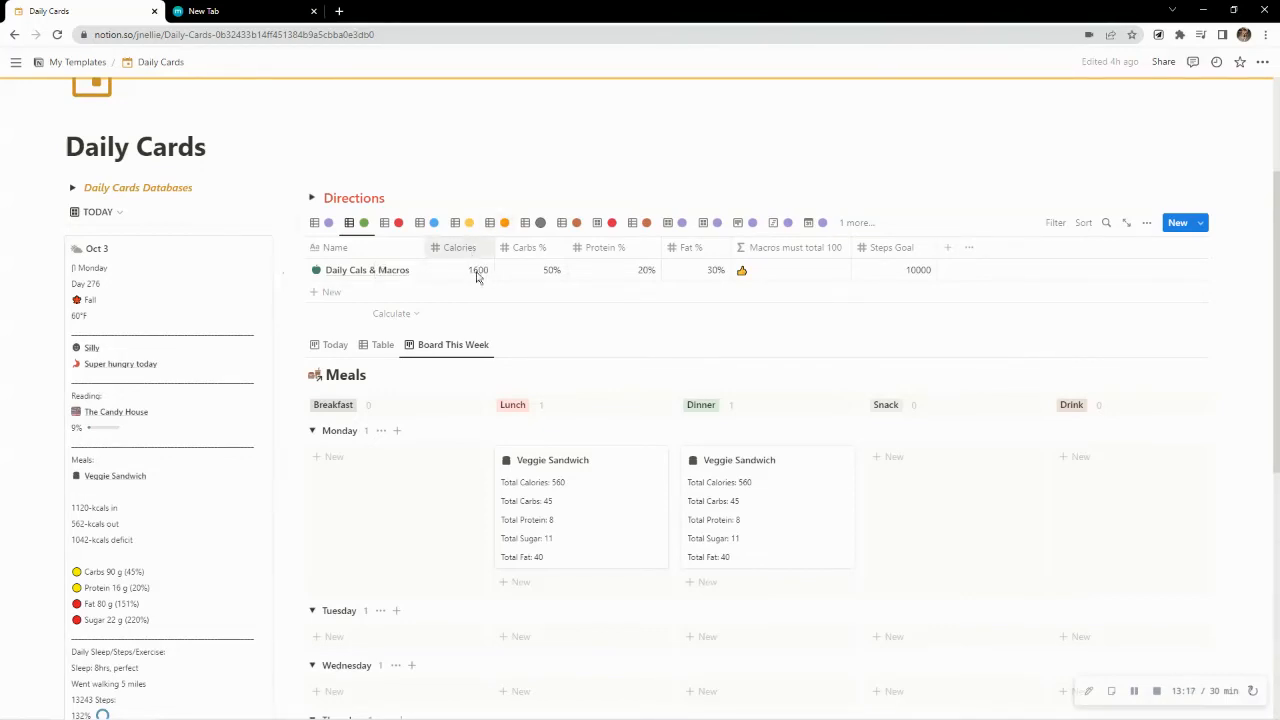
pyautogui.moveTo(657, 717)
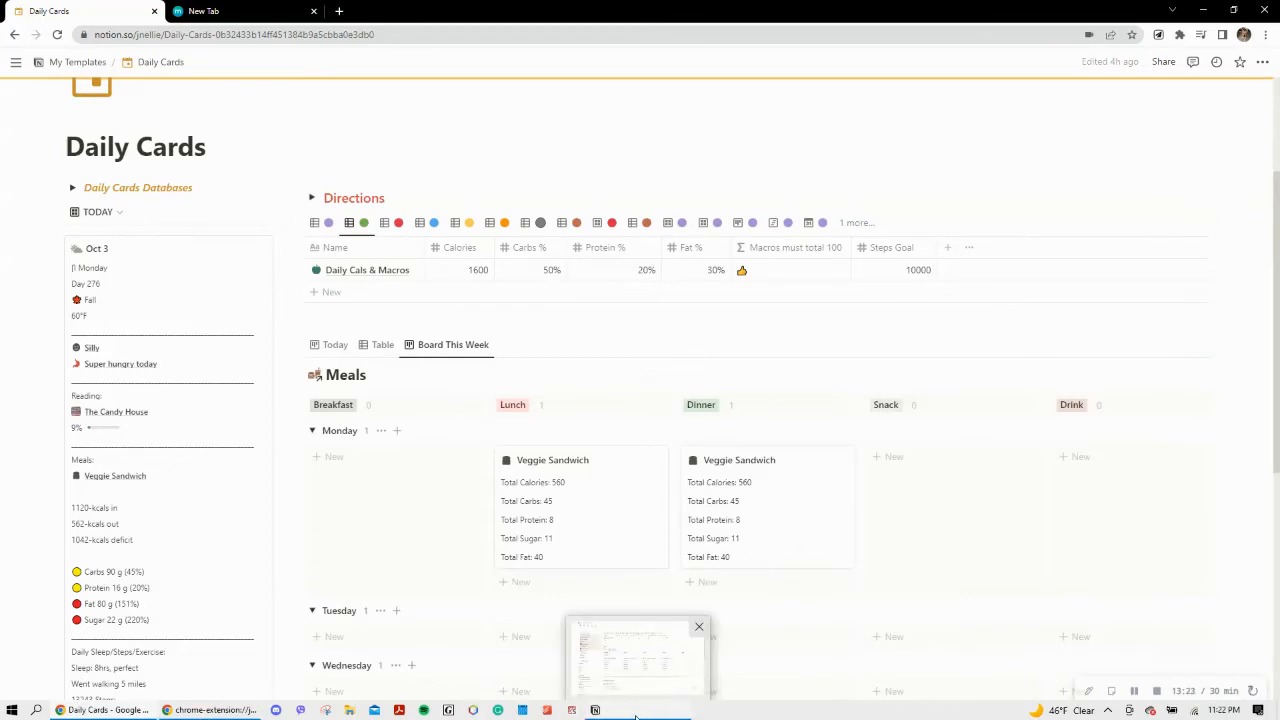
pyautogui.click(636, 712)
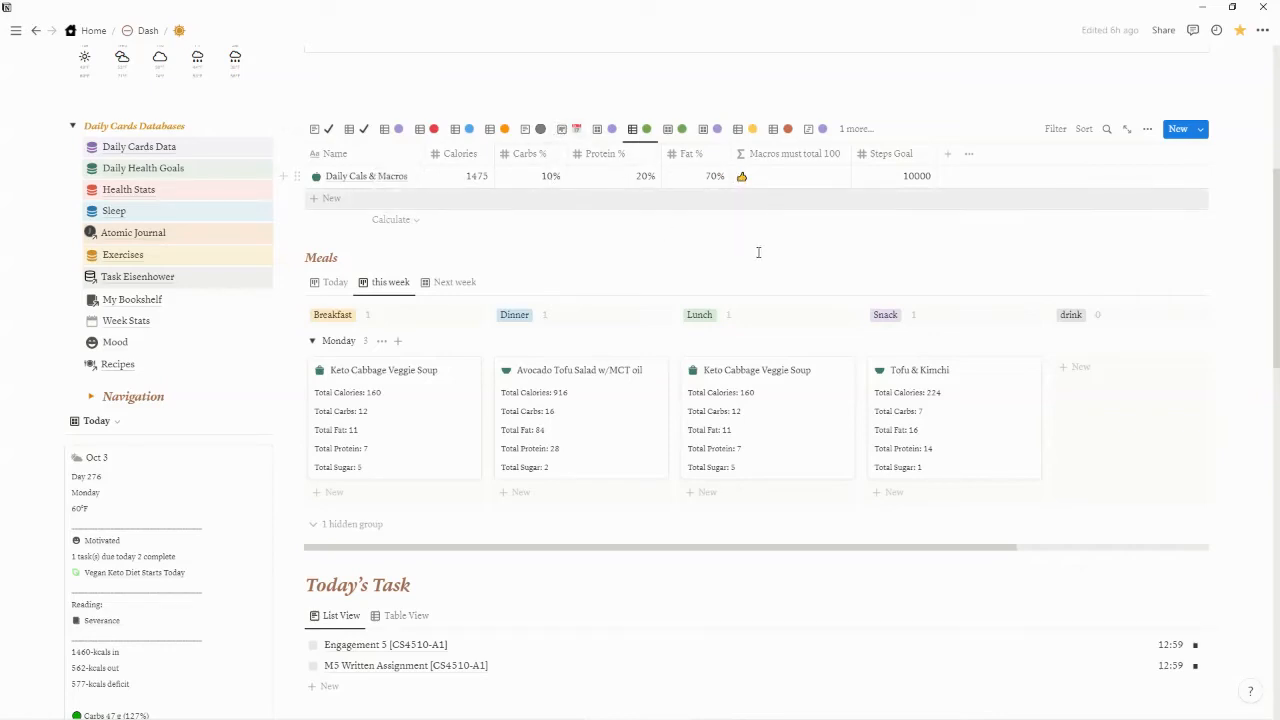
# Examine the Planner's Oct 3 daily card alongside this week's meals and the daily calorie and macro goals
pyautogui.scroll(-5, 465, 270)
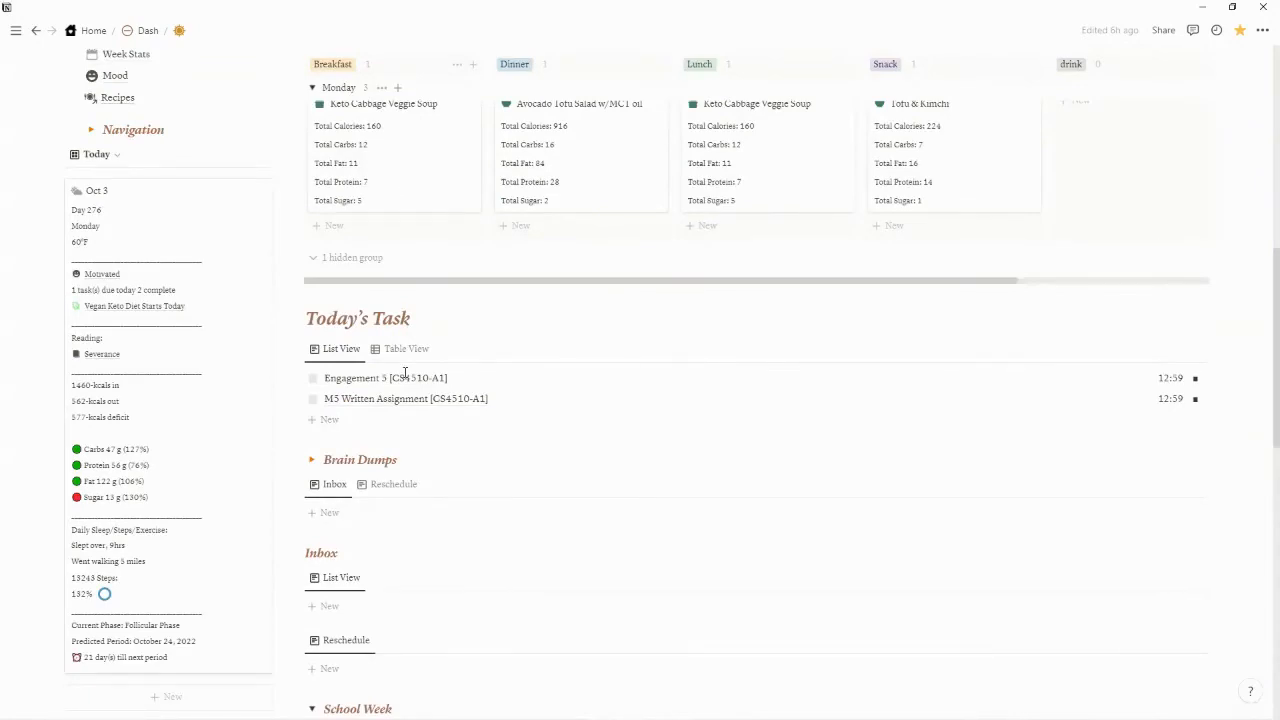
pyautogui.scroll(1, 405, 373)
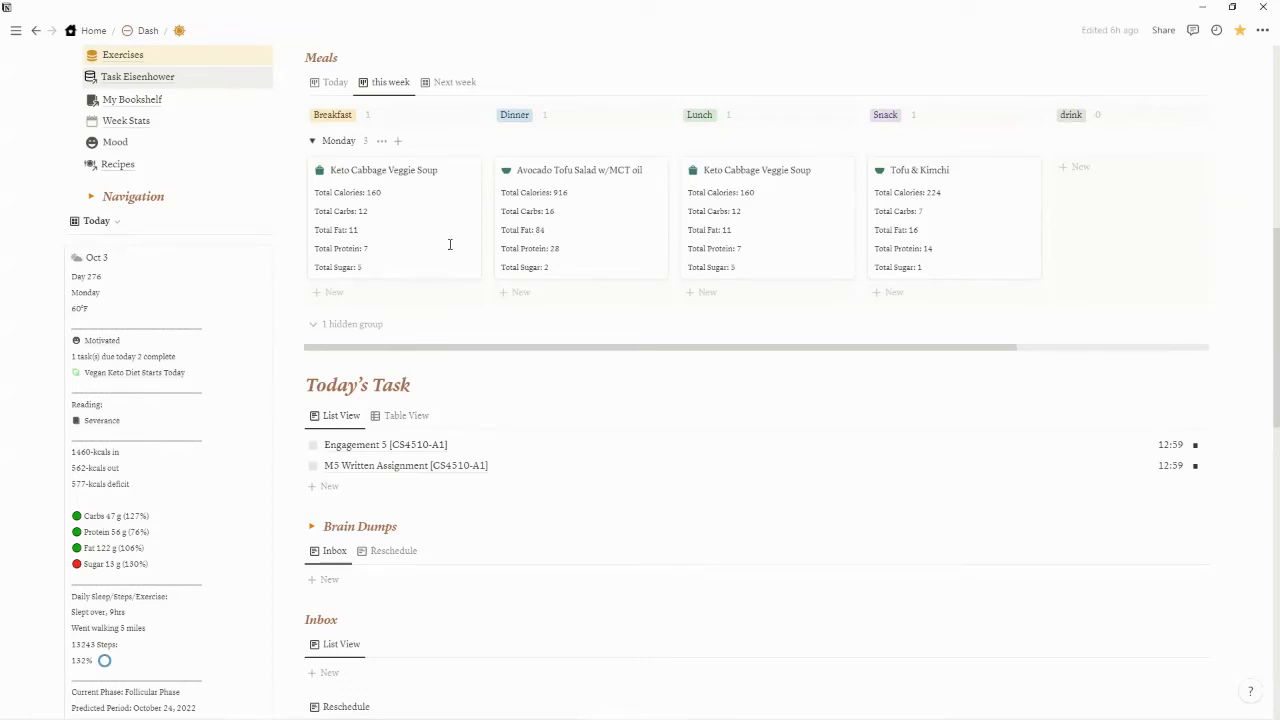
pyautogui.scroll(2, 560, 374)
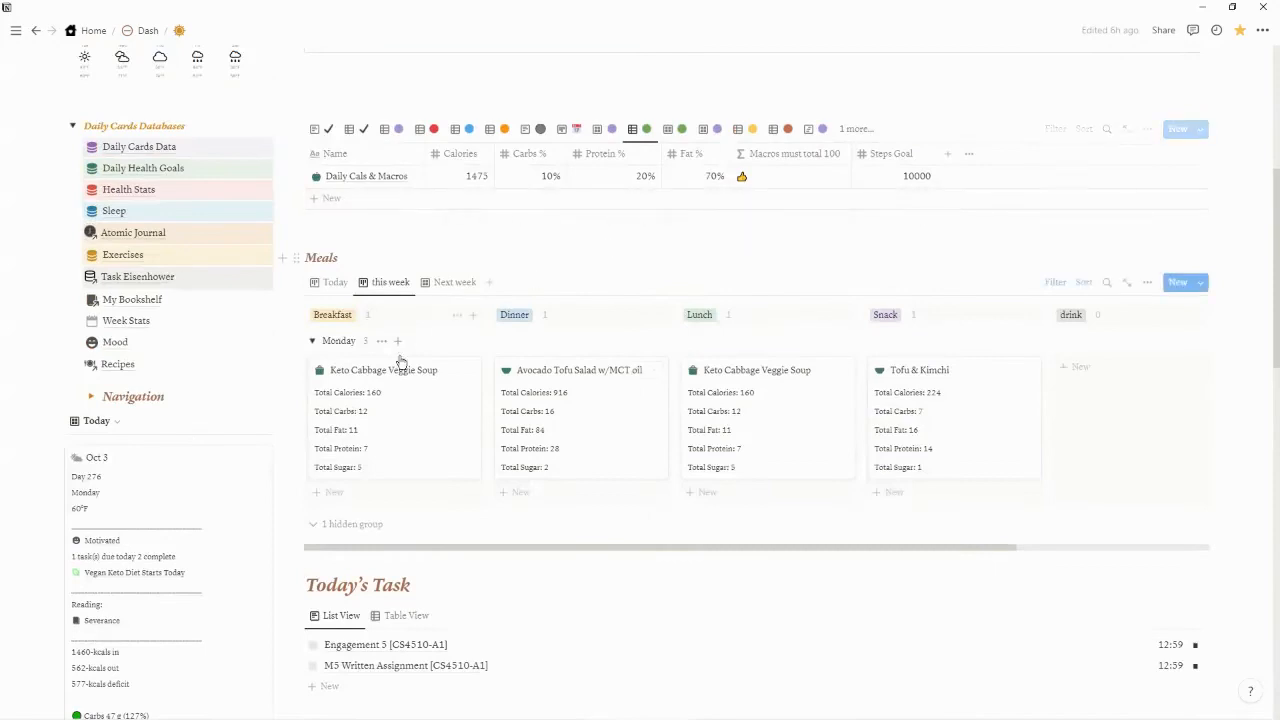
pyautogui.scroll(-2, 398, 362)
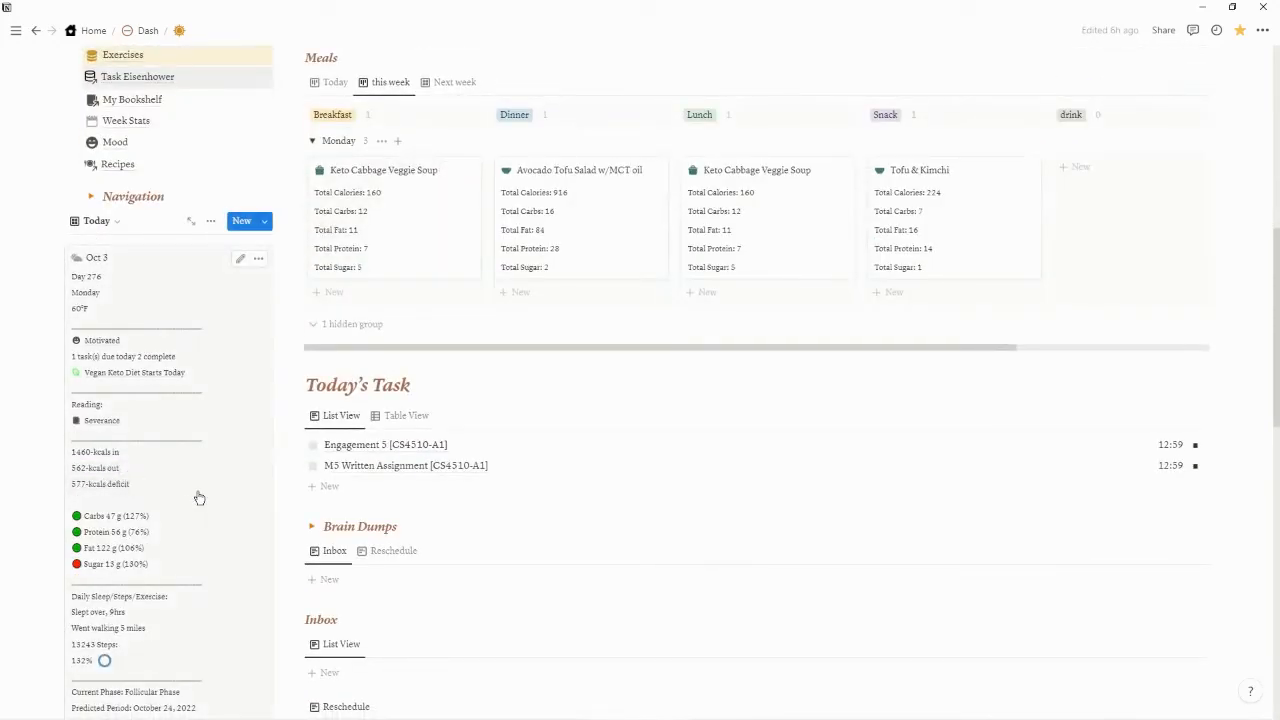
# Examine the macro, sleep, steps, exercise and cycle-phase entries on the Planner's Oct 3 daily card
pyautogui.scroll(-2, 193, 490)
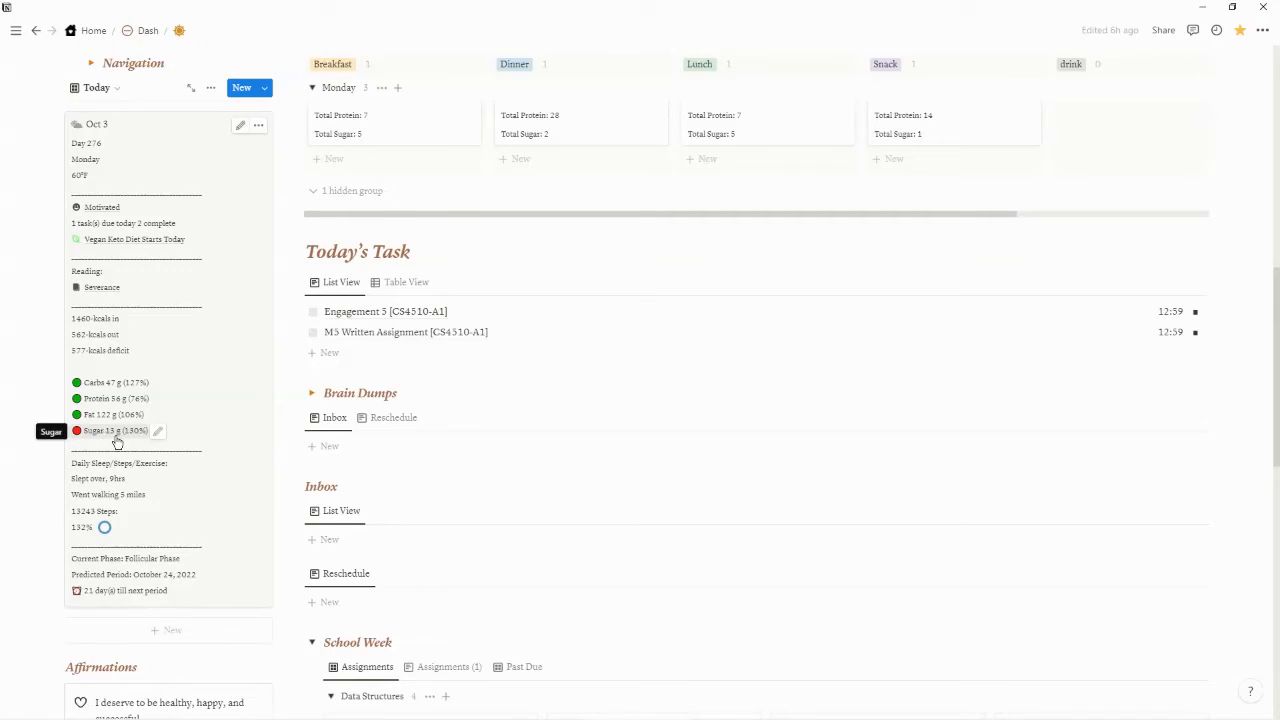
pyautogui.scroll(3, 200, 445)
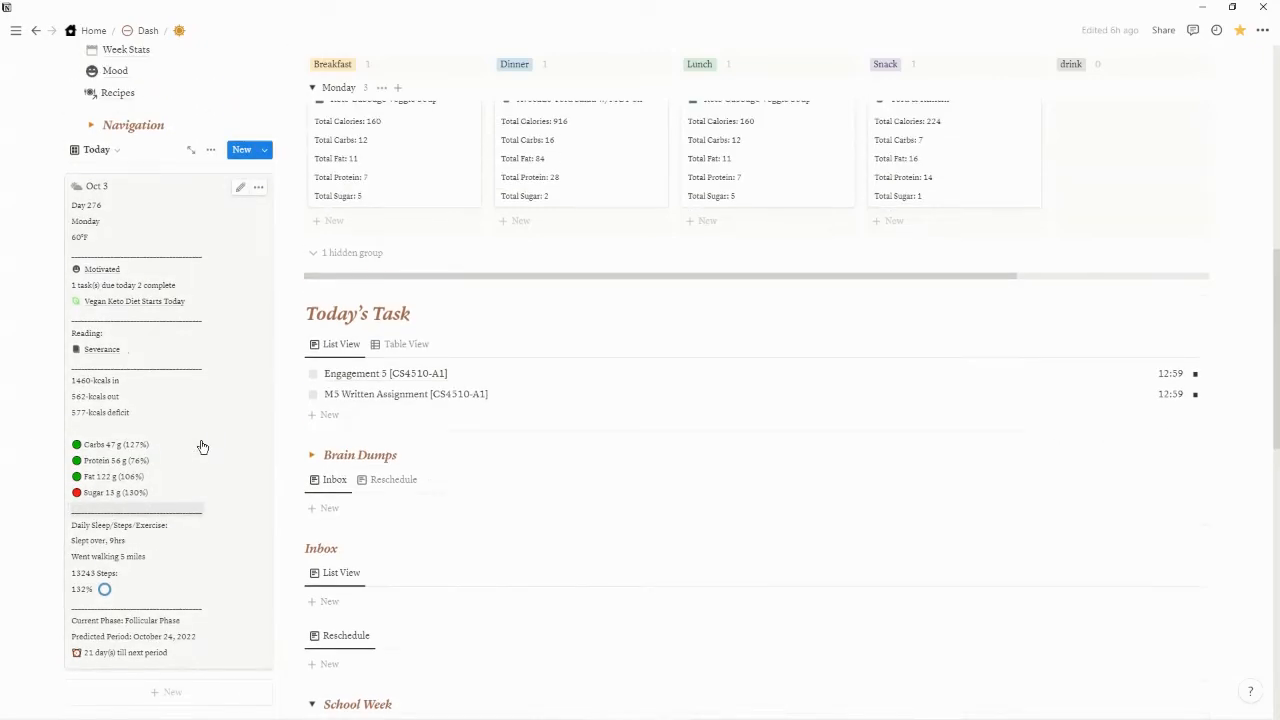
pyautogui.scroll(-3, 194, 478)
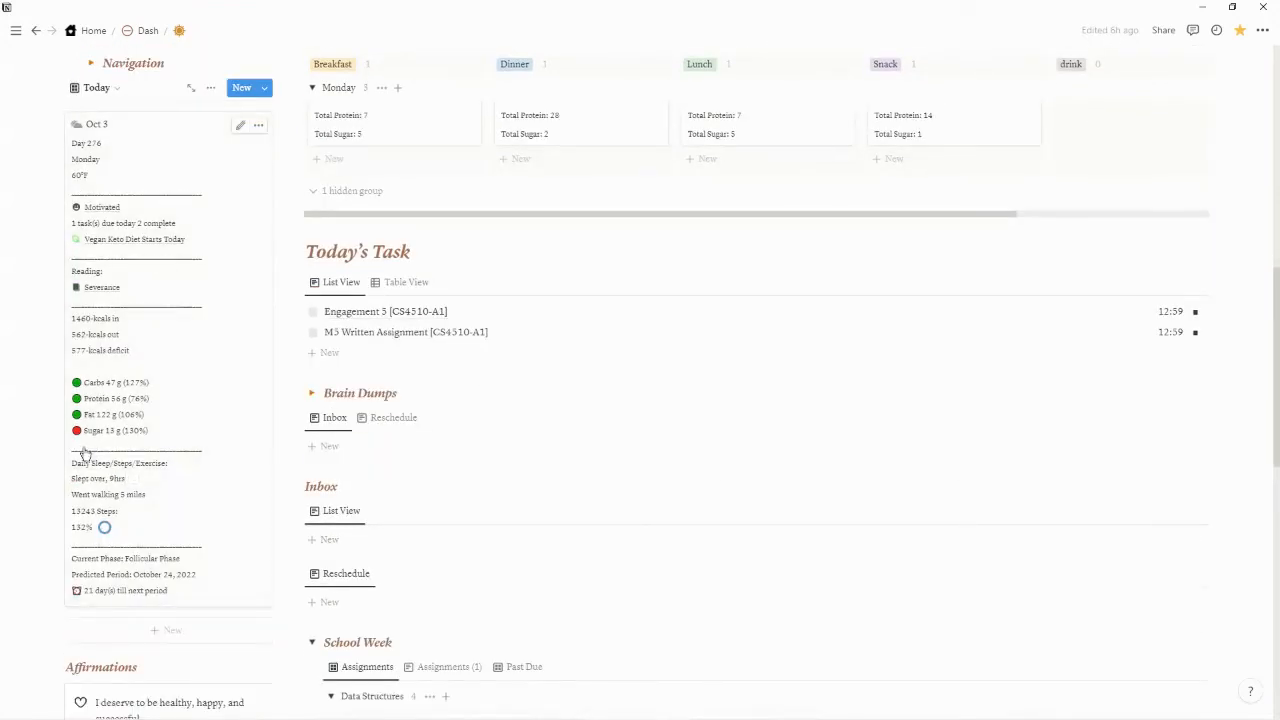
pyautogui.scroll(1, 209, 460)
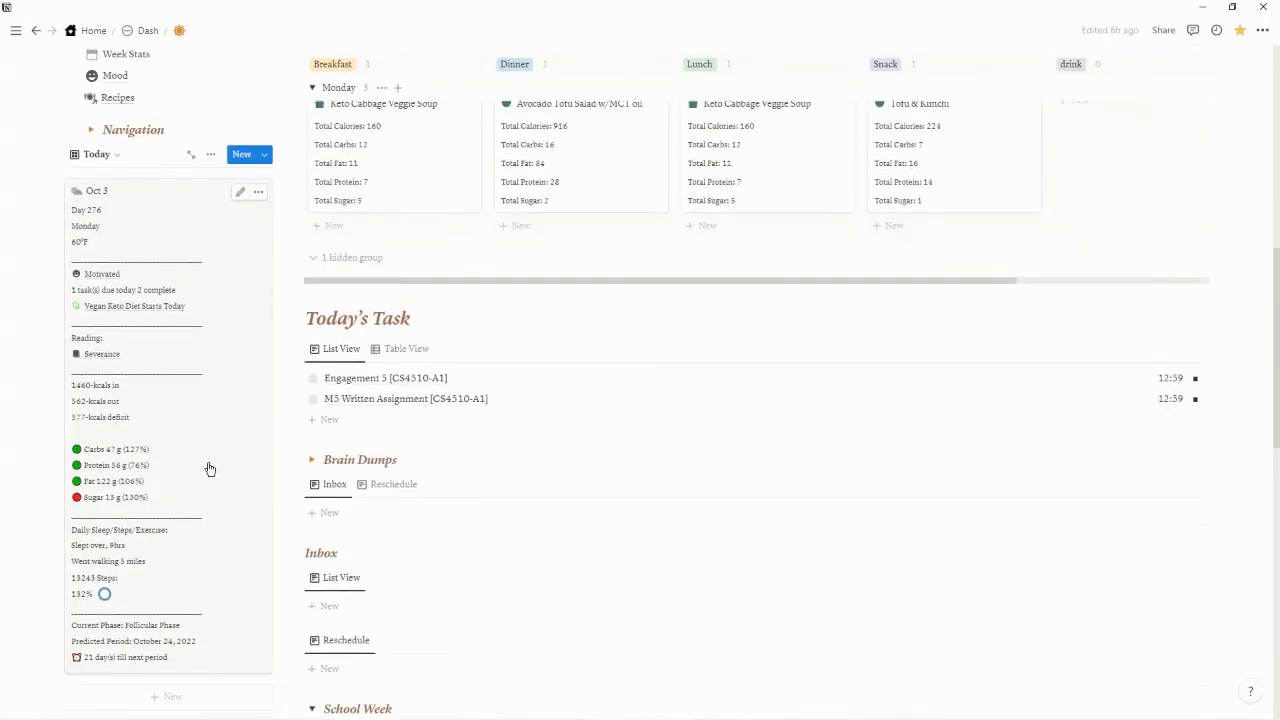
pyautogui.scroll(-2, 209, 466)
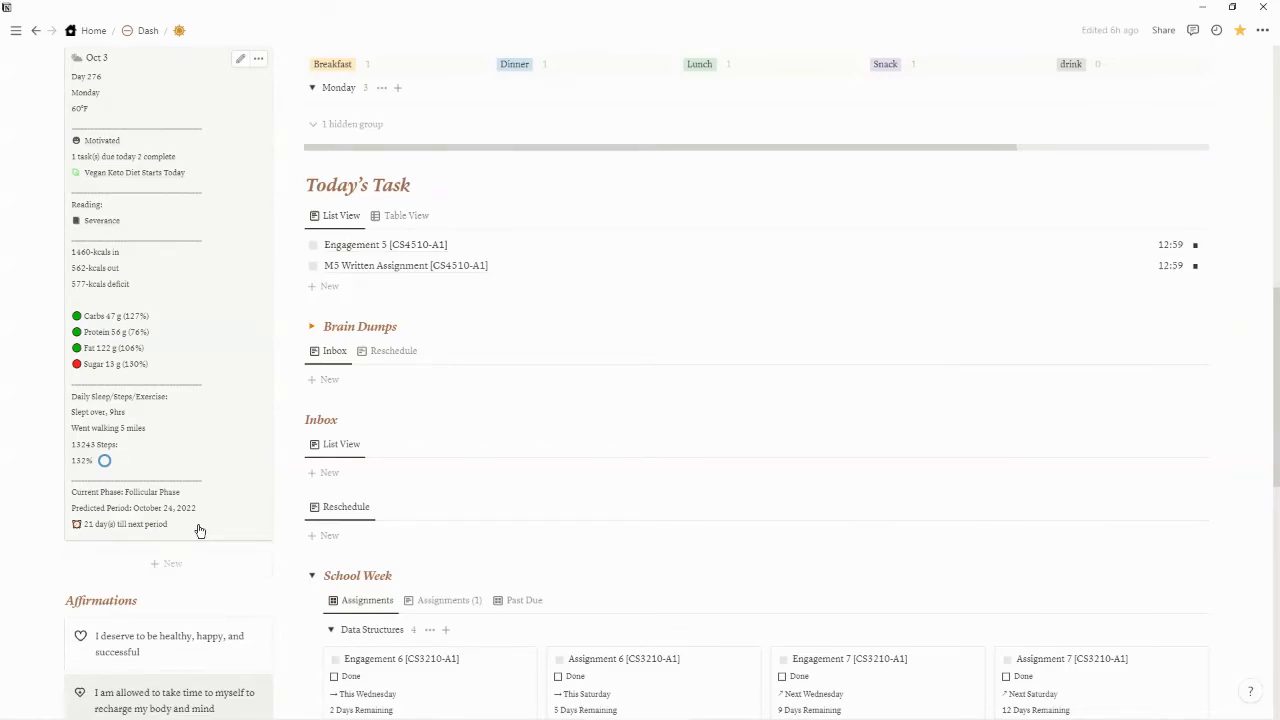
pyautogui.scroll(3, 222, 462)
pyautogui.scroll(3, 403, 437)
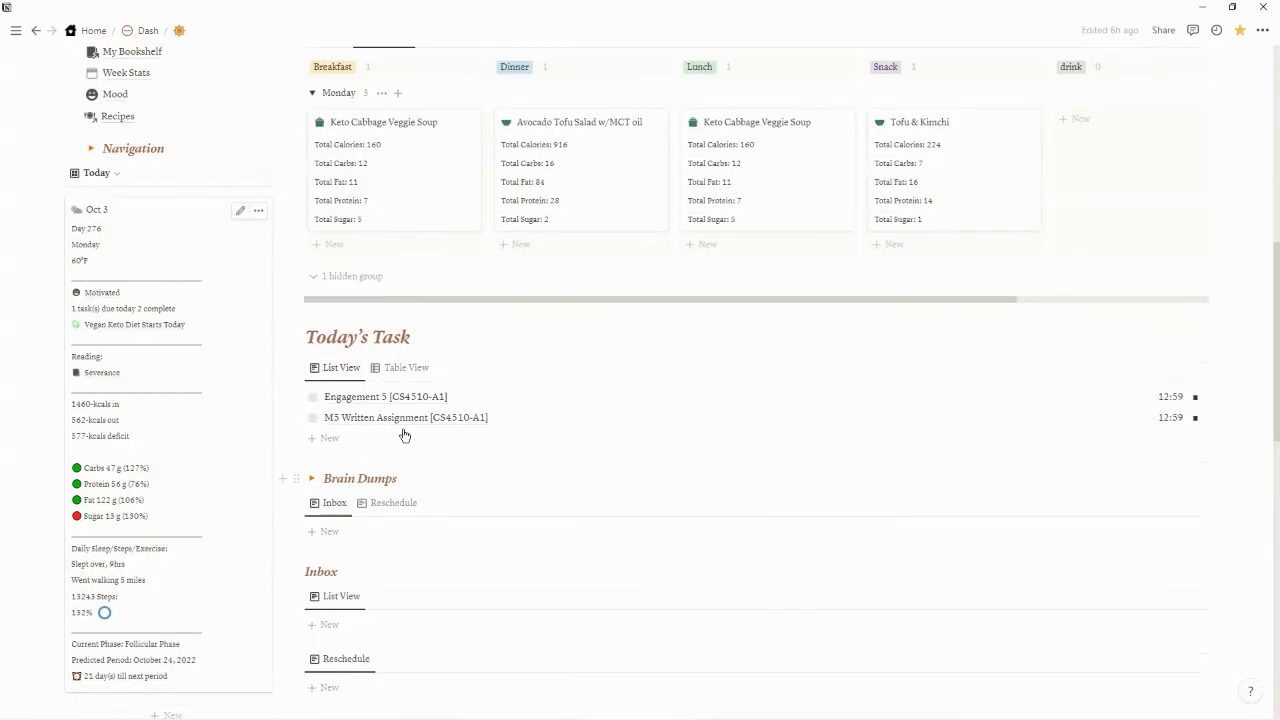
# Display the Planner's weekly daily cards table, open the Oct 3 entry and examine its properties through the task and period tracker fields
pyautogui.scroll(3, 438, 265)
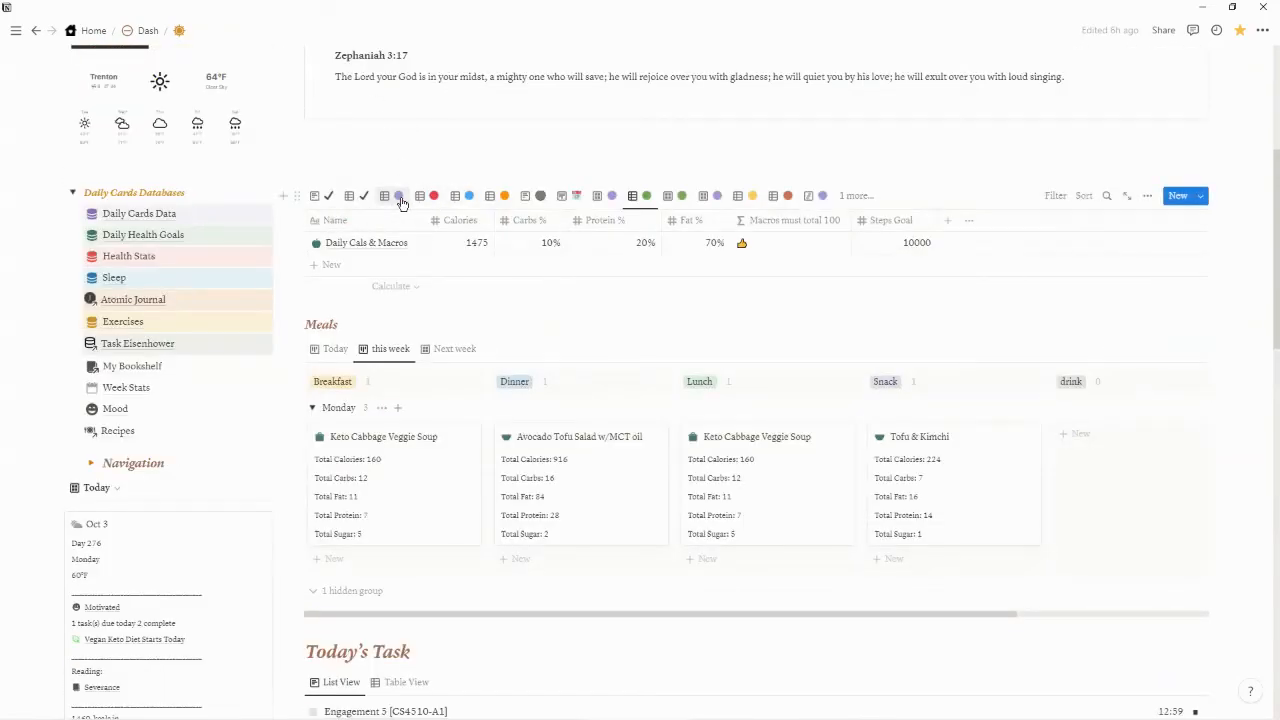
pyautogui.click(395, 197)
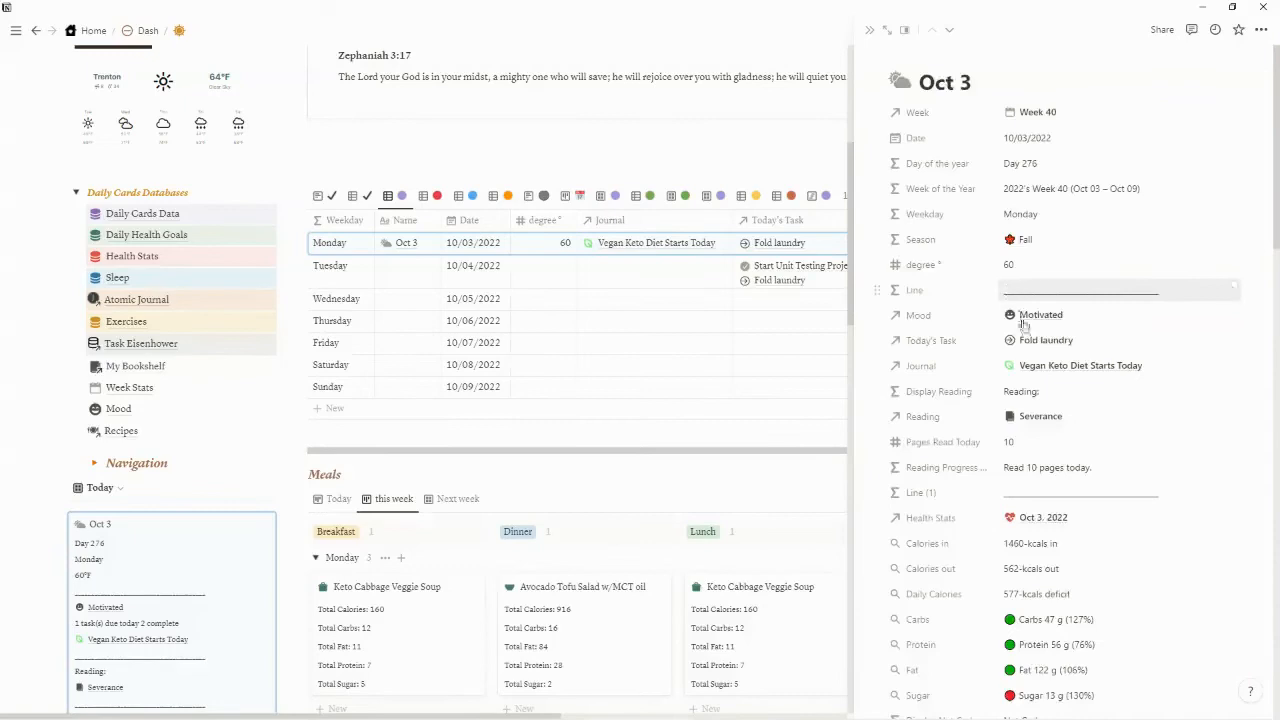
pyautogui.scroll(-3, 1057, 371)
pyautogui.scroll(-3, 1063, 434)
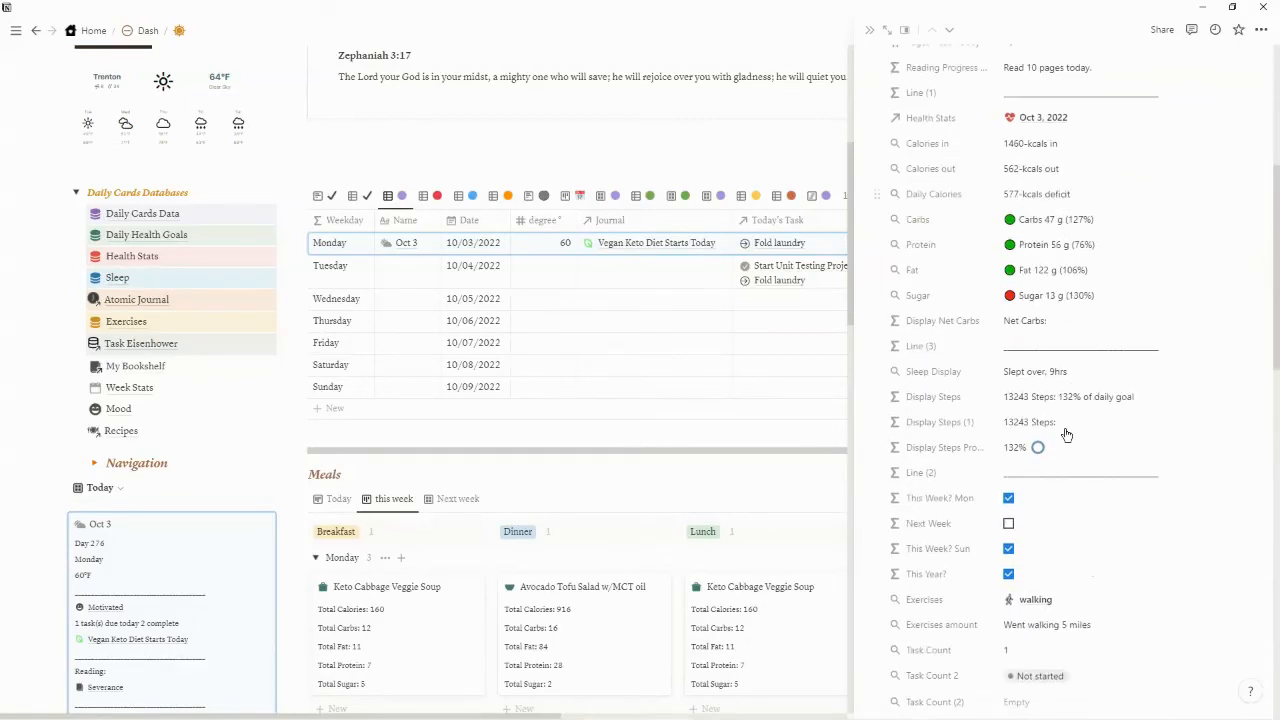
pyautogui.scroll(-3, 1063, 434)
pyautogui.scroll(-2, 1064, 495)
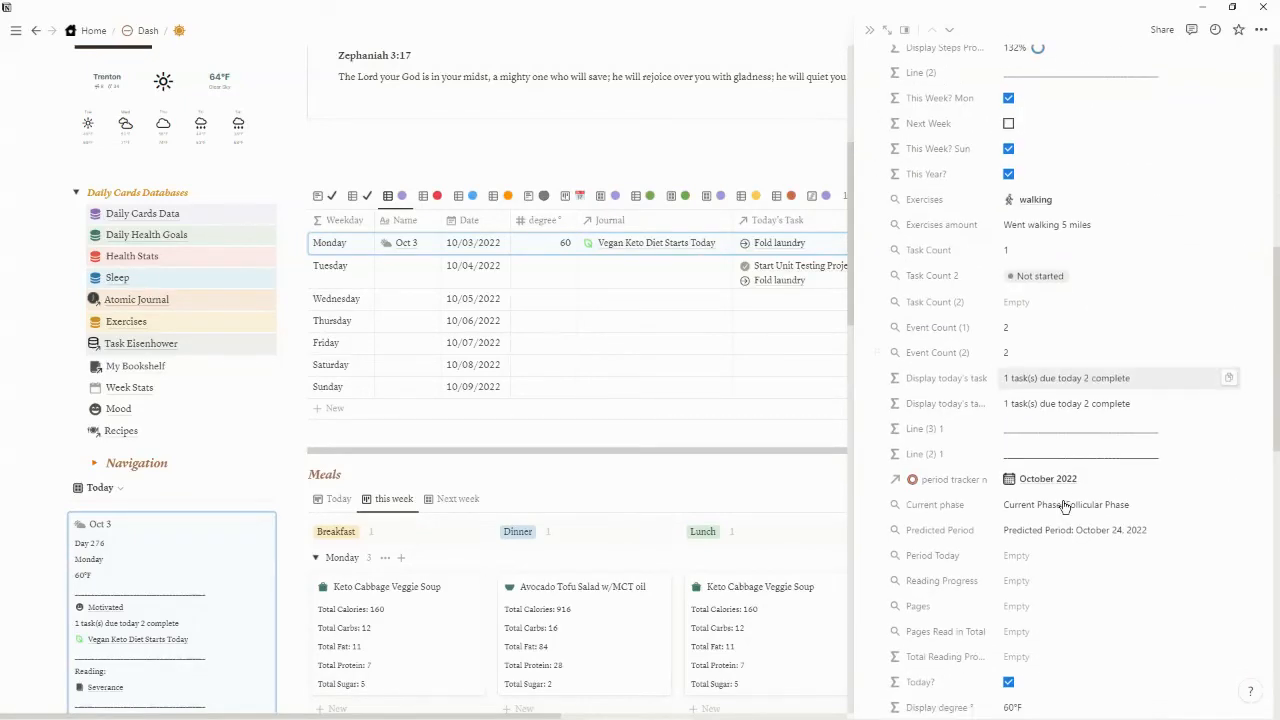
pyautogui.scroll(-1, 1040, 485)
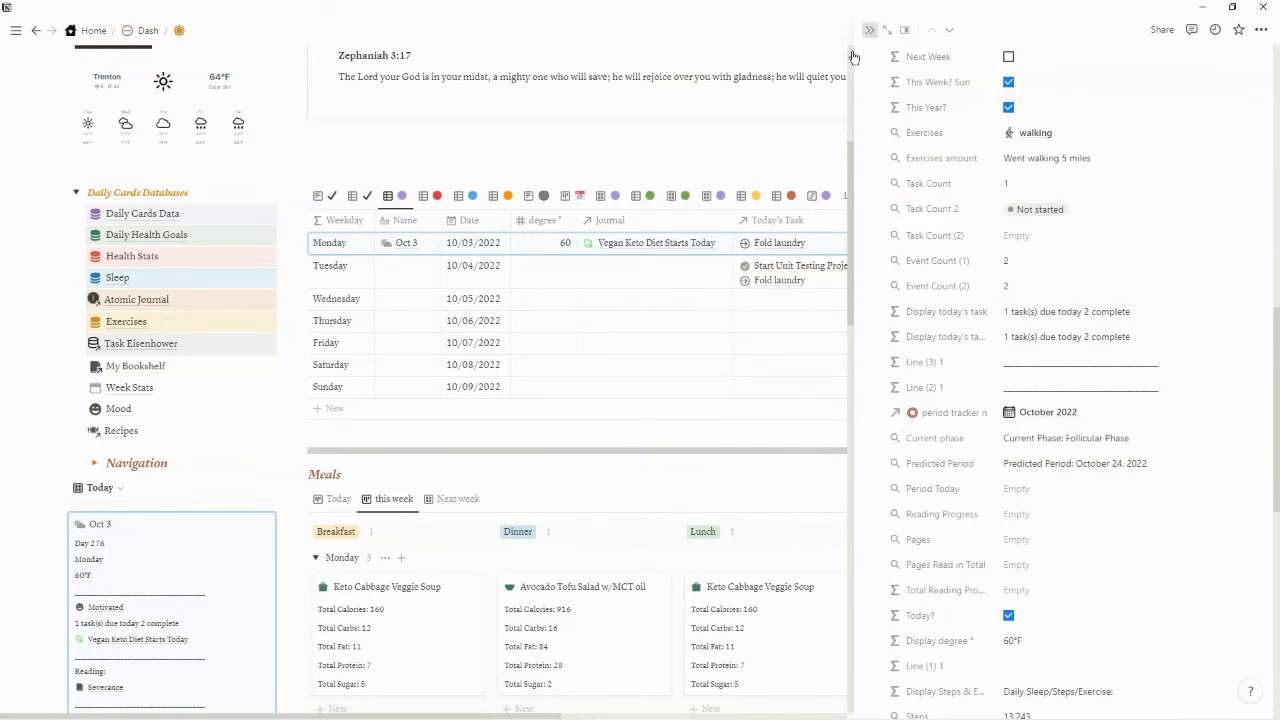
# Switch to the Daily Cards page in Chrome and examine the Daily Cards Data table for the current week
pyautogui.moveTo(490, 718)
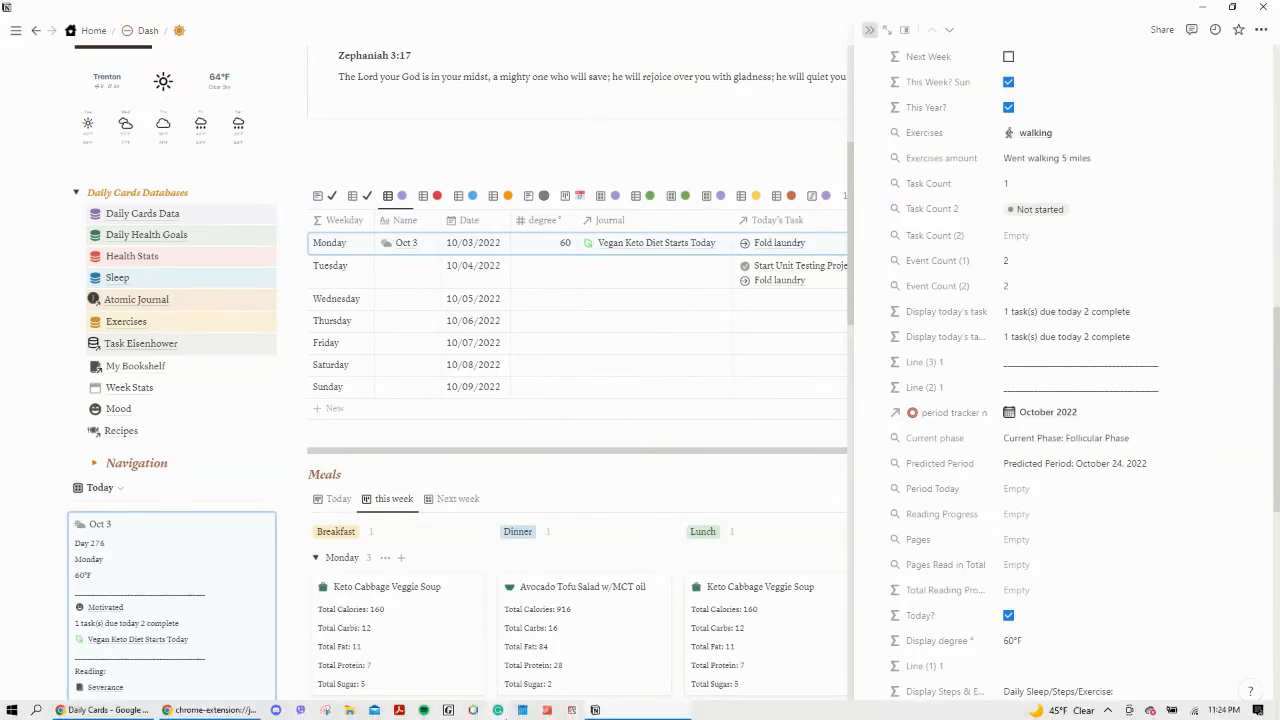
pyautogui.click(103, 710)
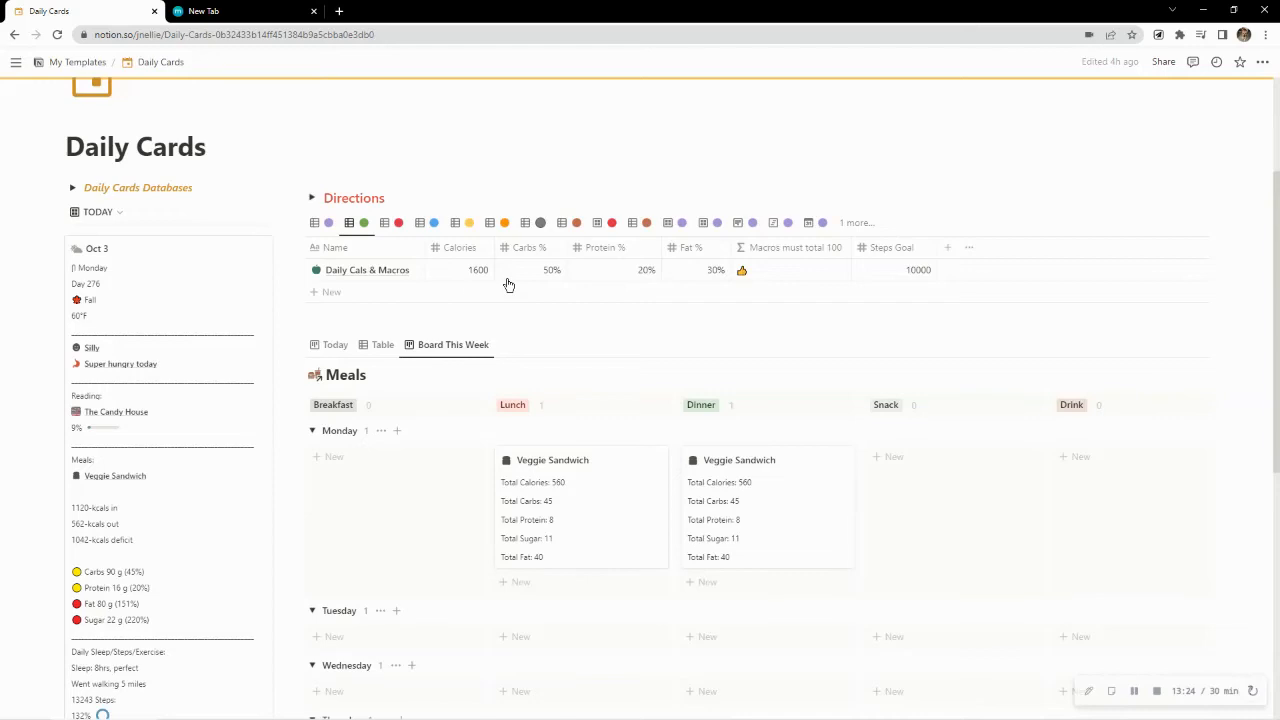
pyautogui.scroll(-3, 352, 225)
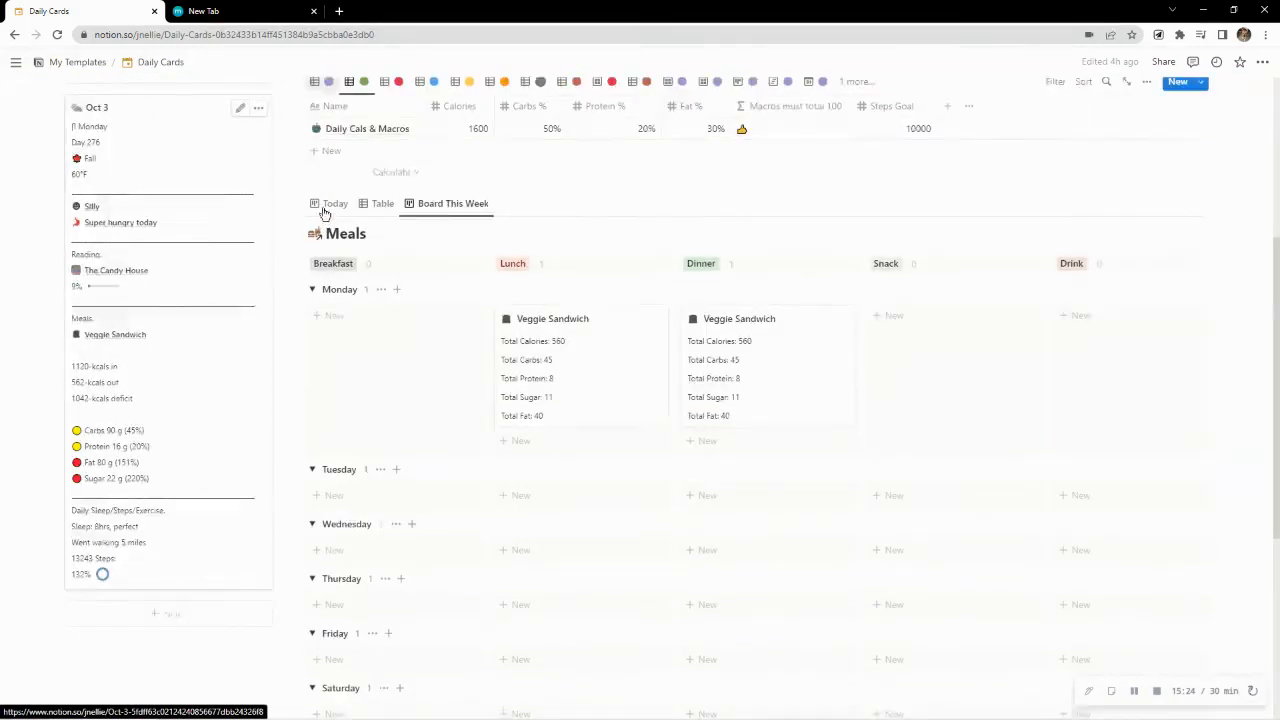
pyautogui.scroll(2, 330, 220)
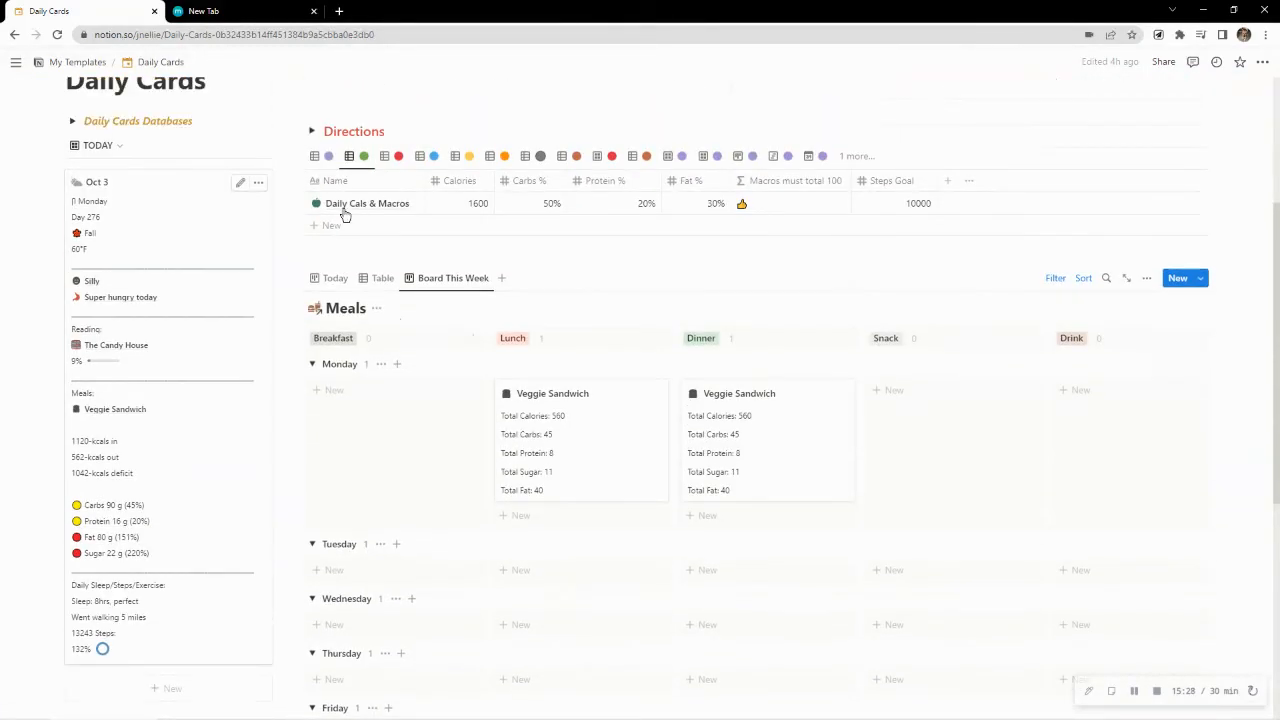
pyautogui.scroll(1, 333, 176)
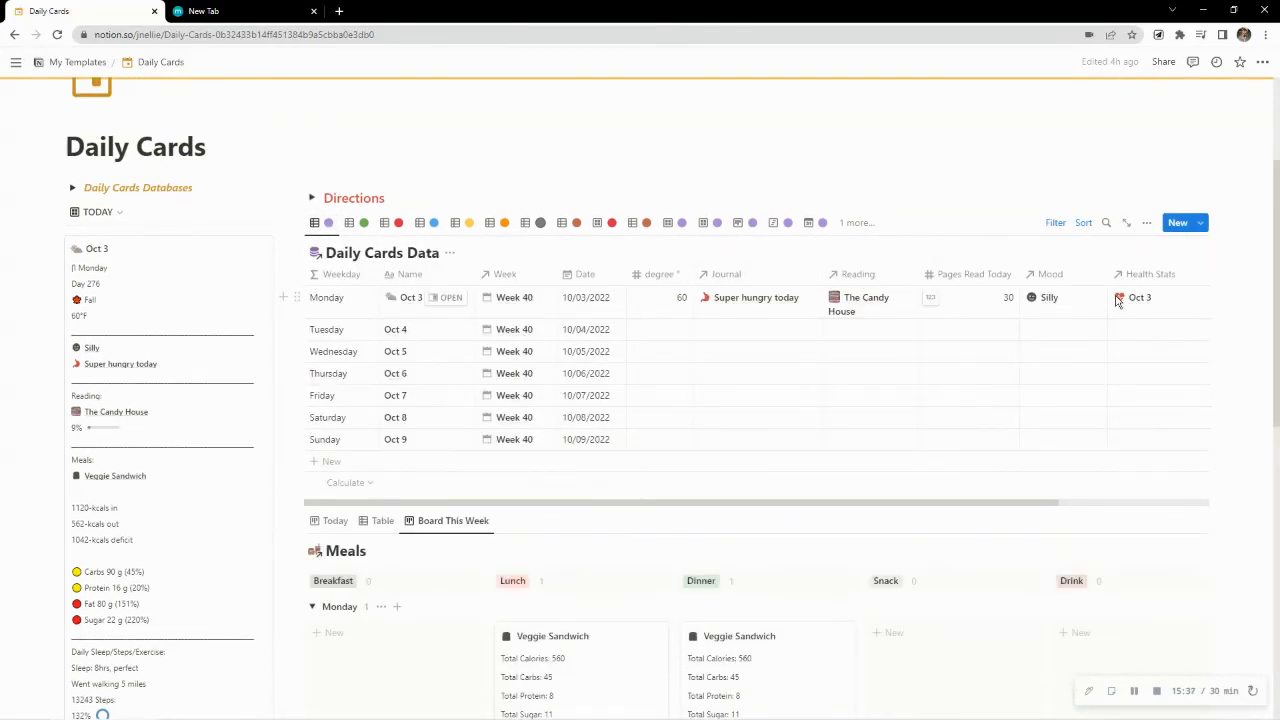
pyautogui.moveTo(748, 503); pyautogui.dragTo(644, 497)
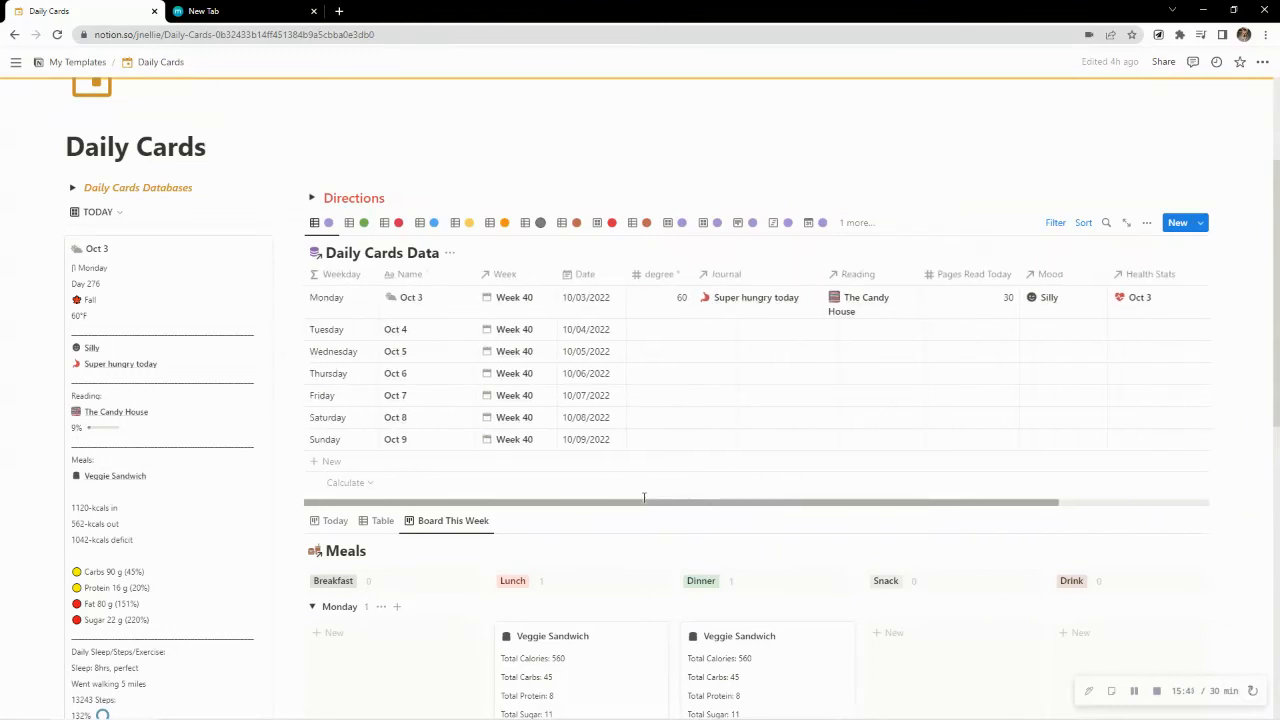
# Show the Task table, add a new task dated October 3, 2022, and close its page preview
pyautogui.click(532, 222)
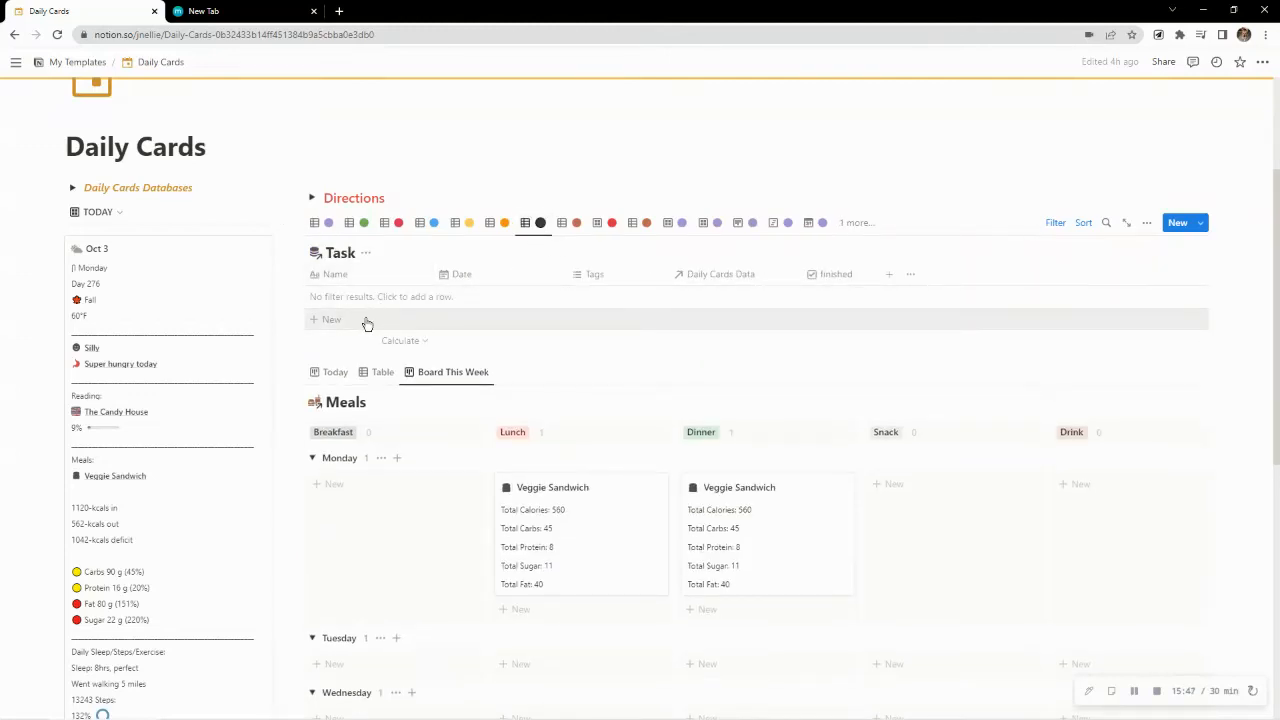
pyautogui.click(367, 324)
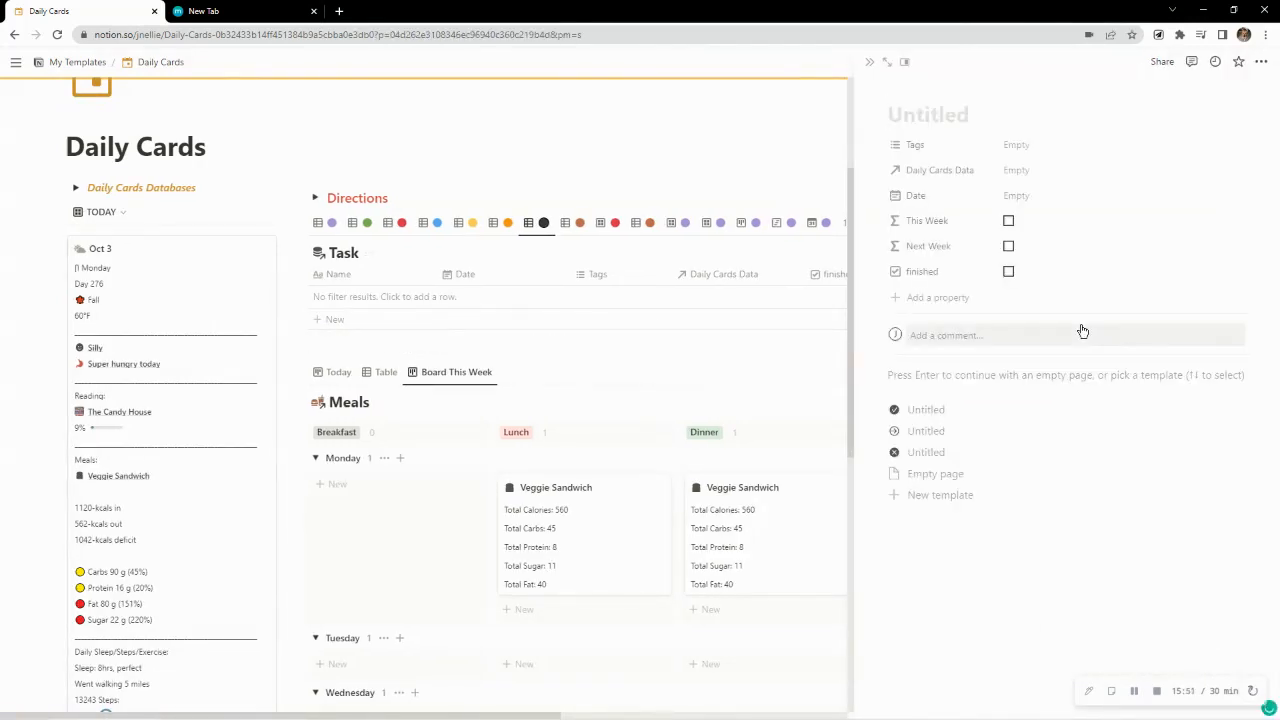
pyautogui.click(1019, 199)
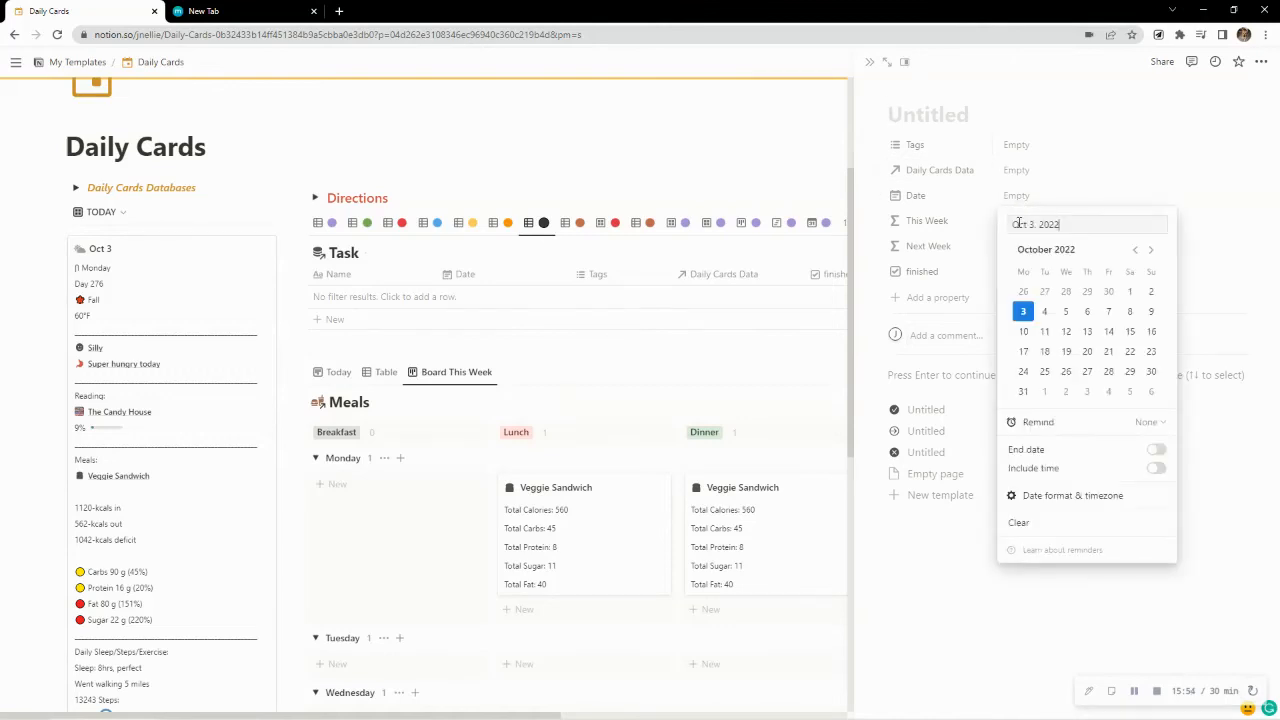
pyautogui.click(1098, 127)
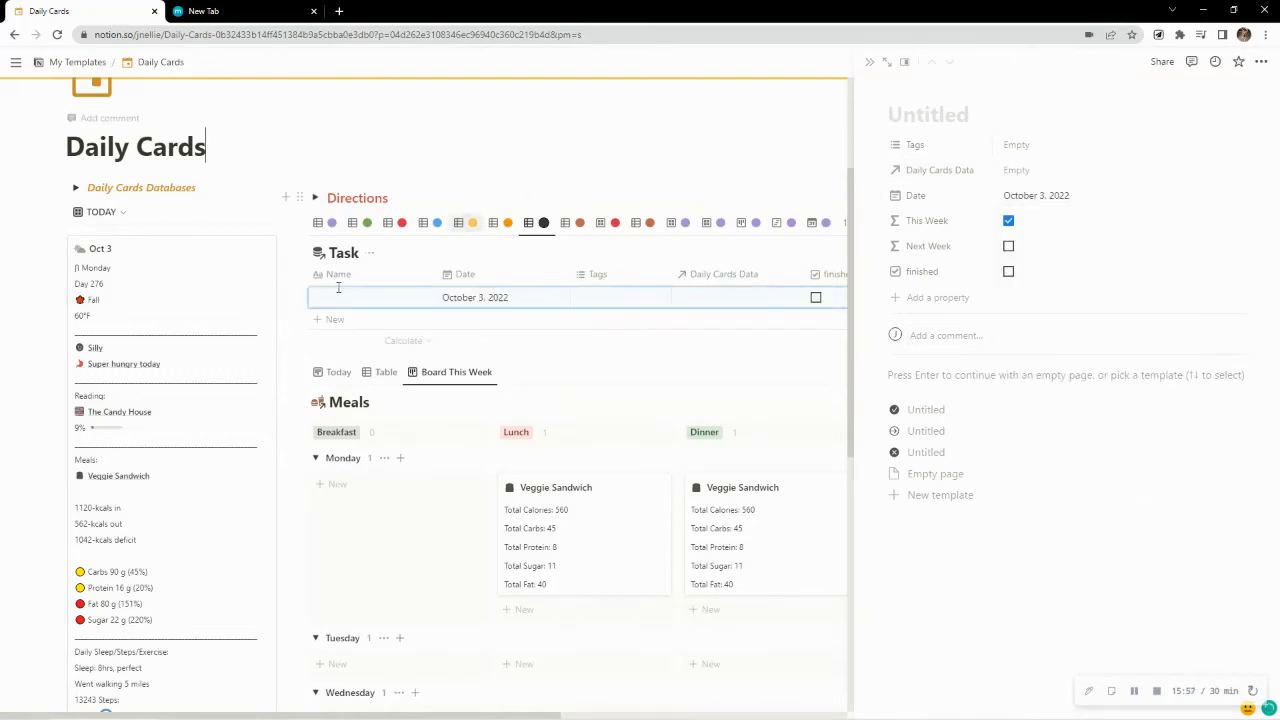
pyautogui.click(870, 62)
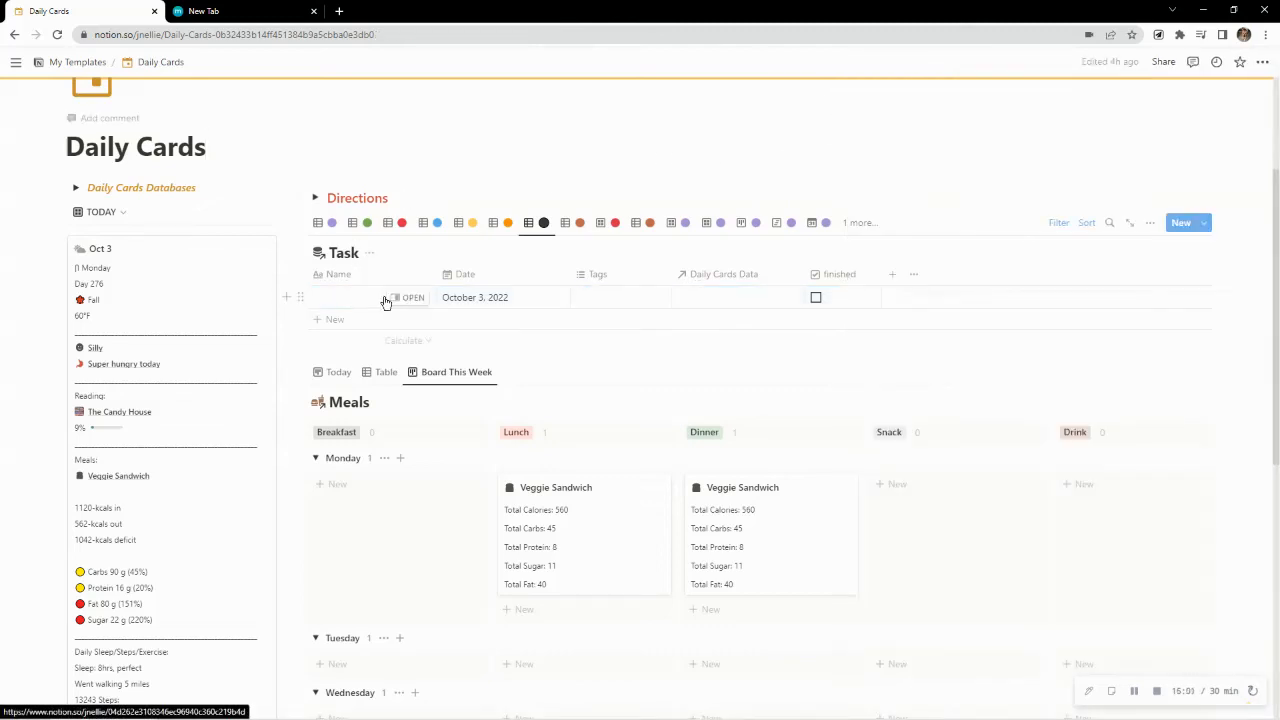
# Name the October 3 task "Do Laudry" in the Task table
pyautogui.click(336, 297)
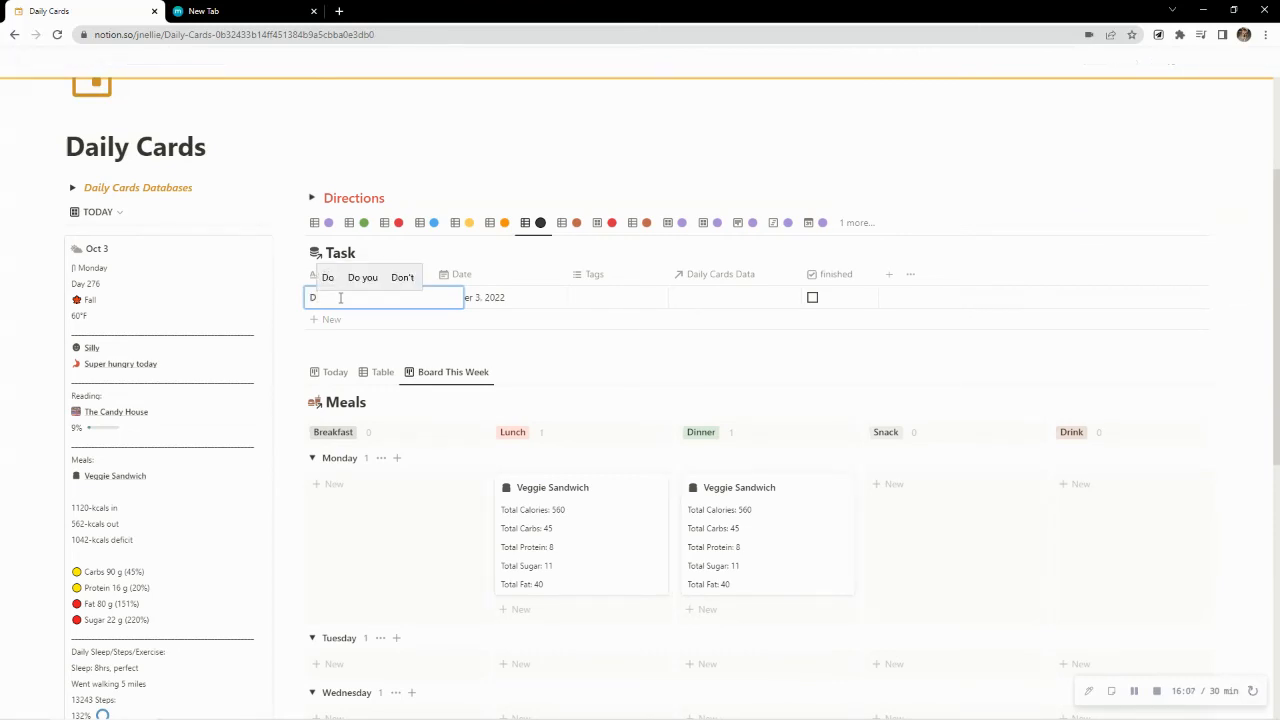
pyautogui.write('Do L')
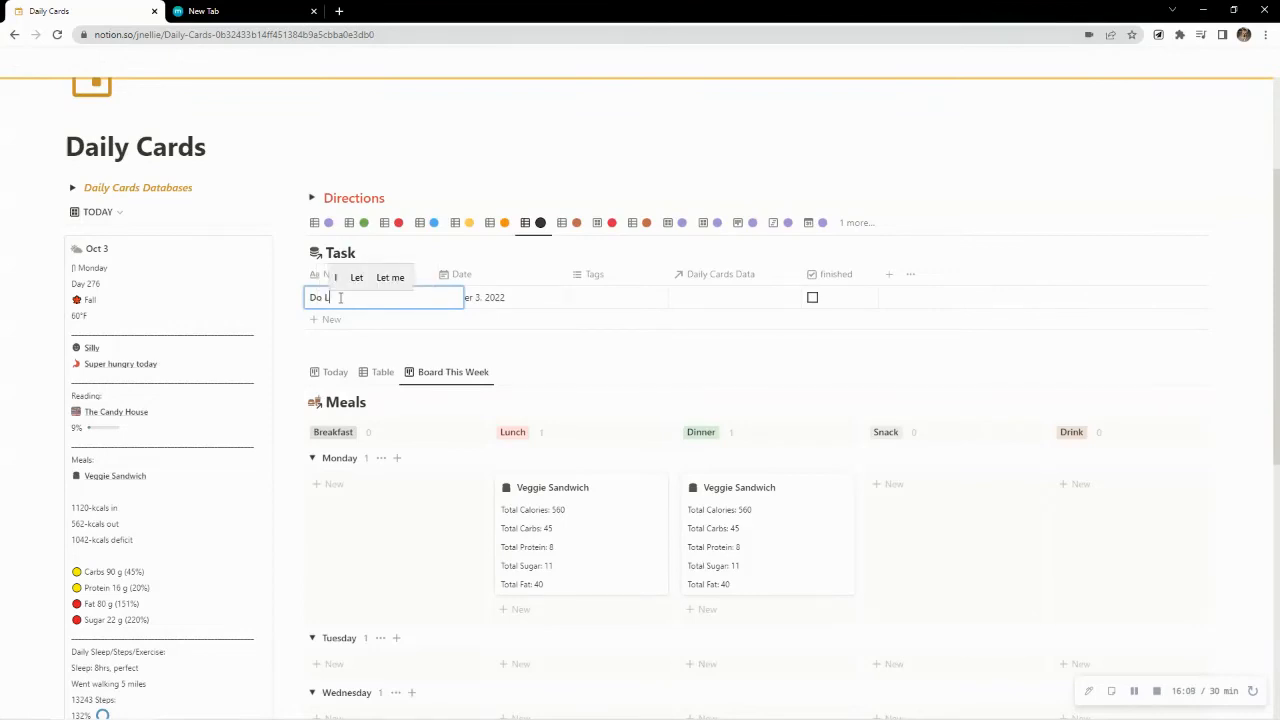
pyautogui.write('aundry')
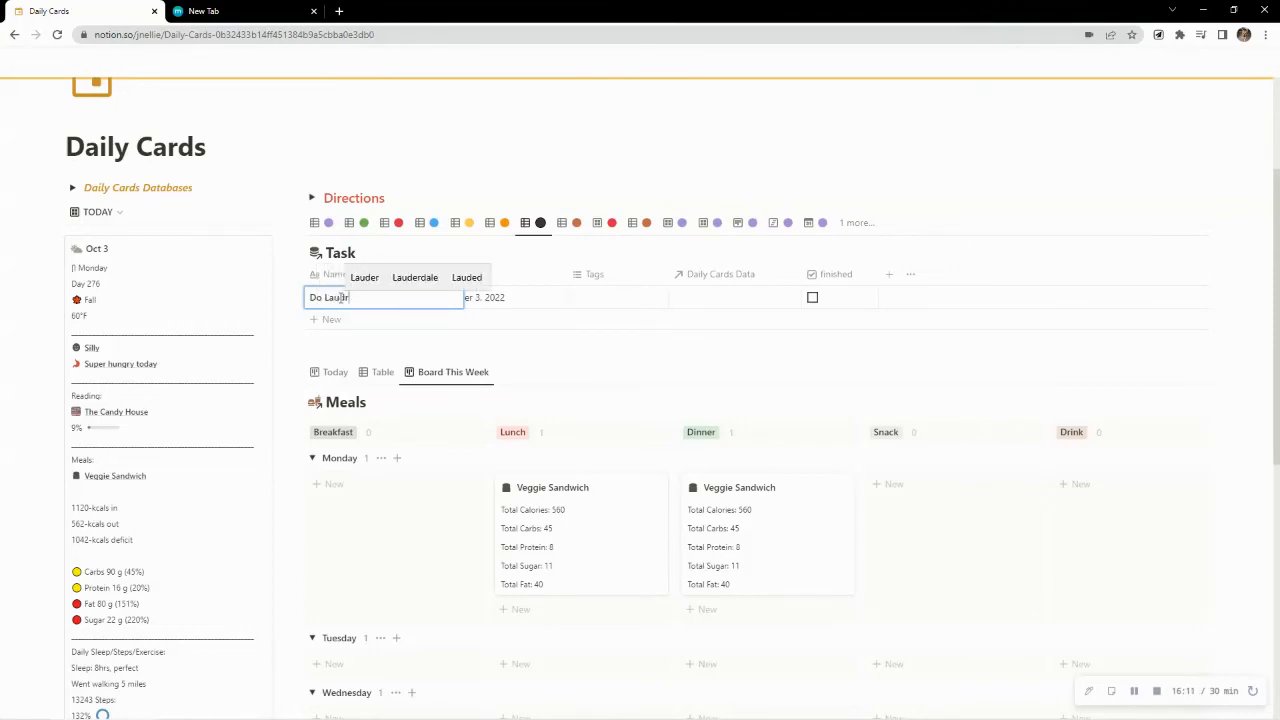
pyautogui.press('Return')
# Tag the new task as home and link it to the Oct 3 page in Daily Cards Data
pyautogui.click(607, 300)
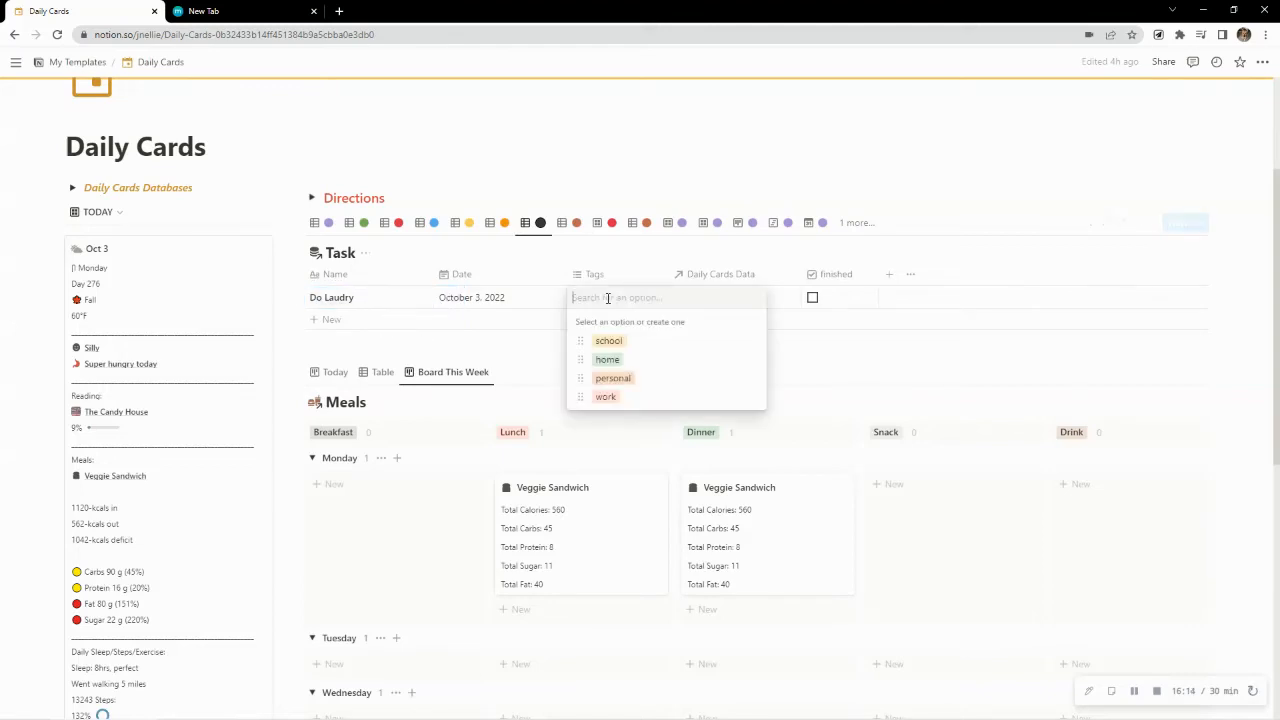
pyautogui.click(607, 360)
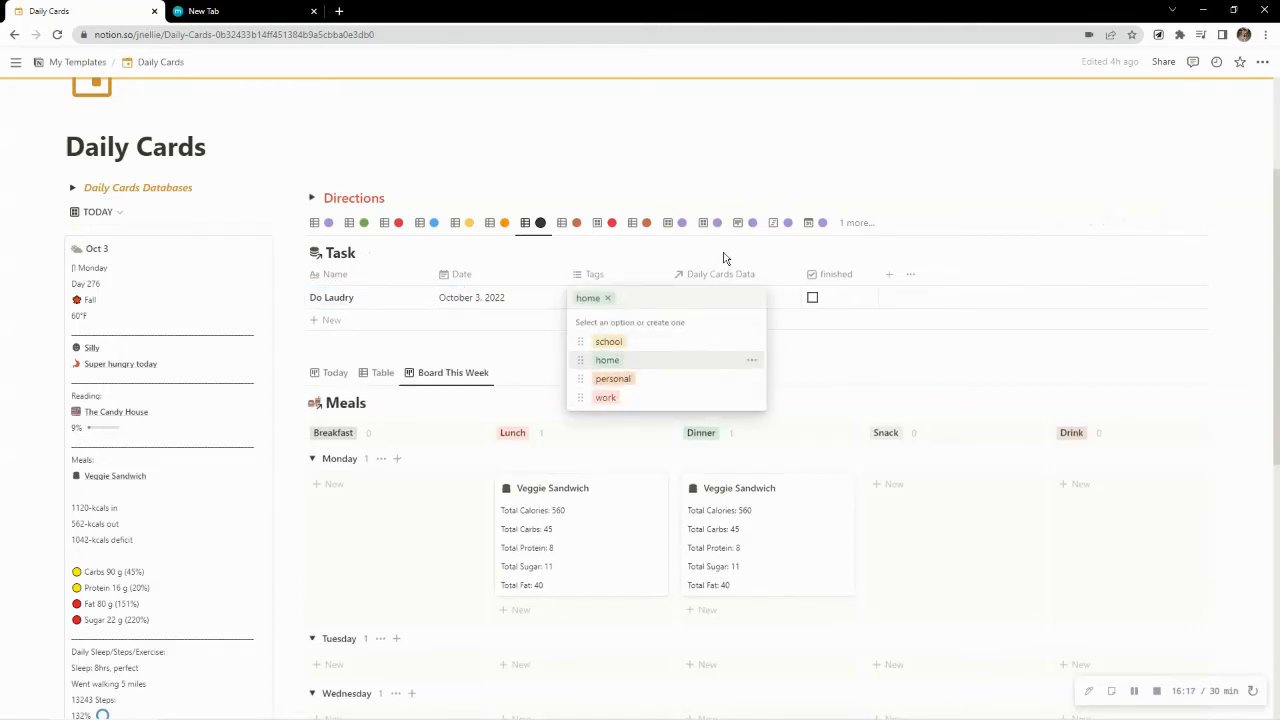
pyautogui.press('Escape')
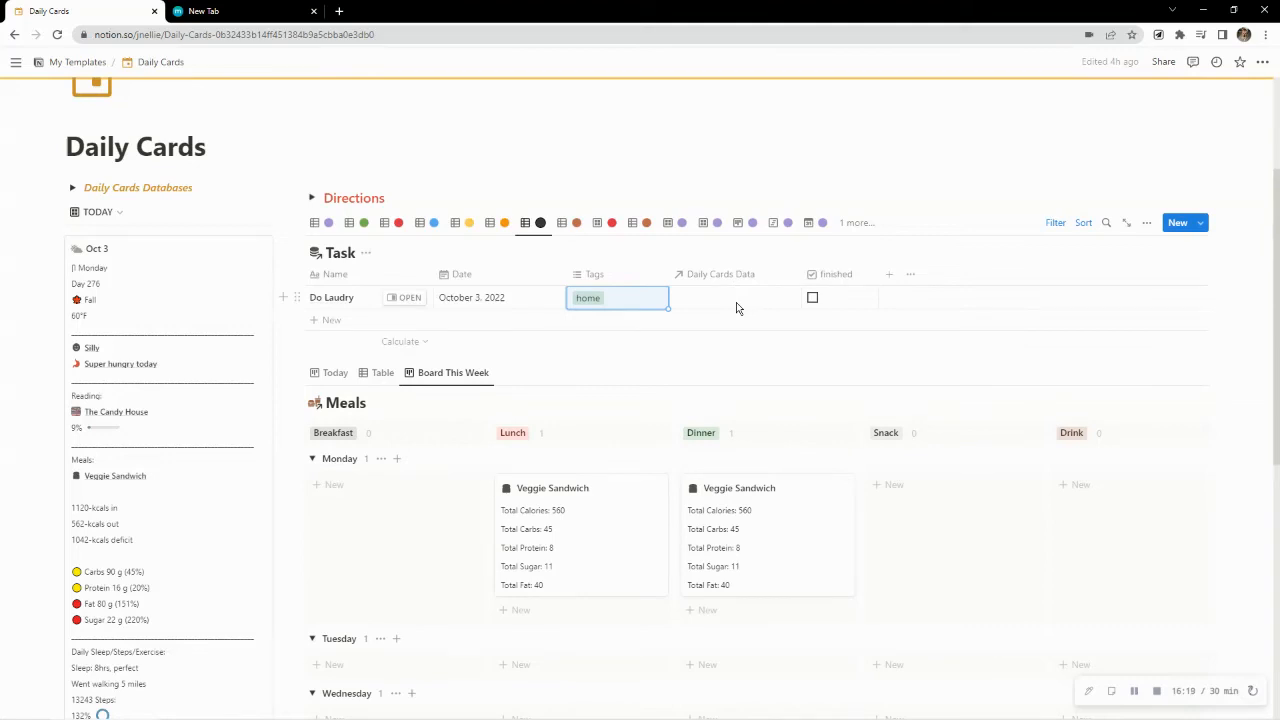
pyautogui.click(736, 304)
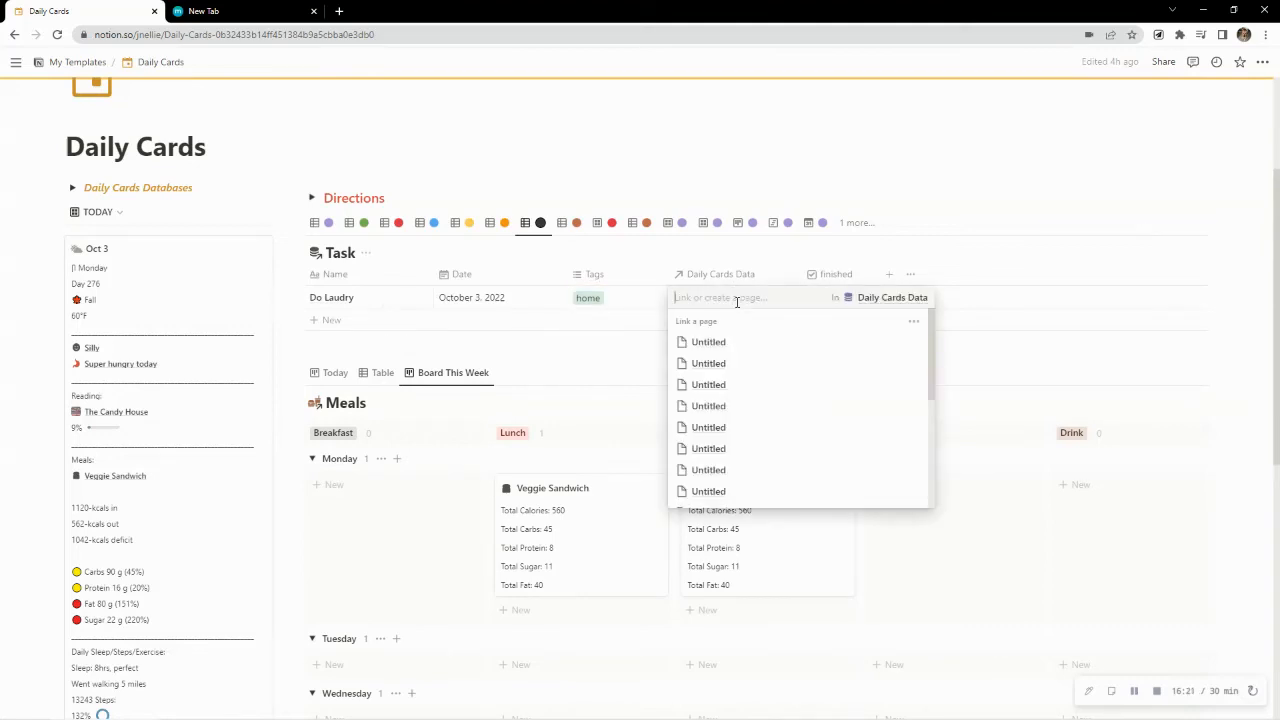
pyautogui.write('oct')
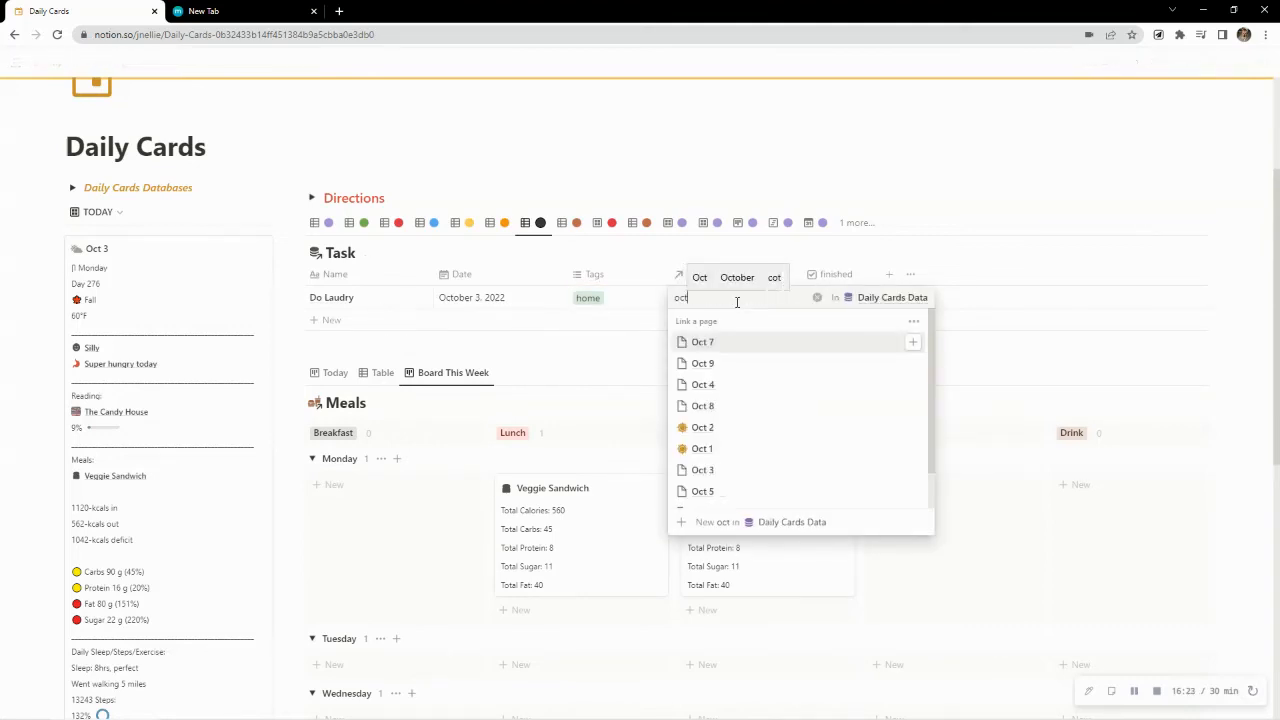
pyautogui.click(705, 472)
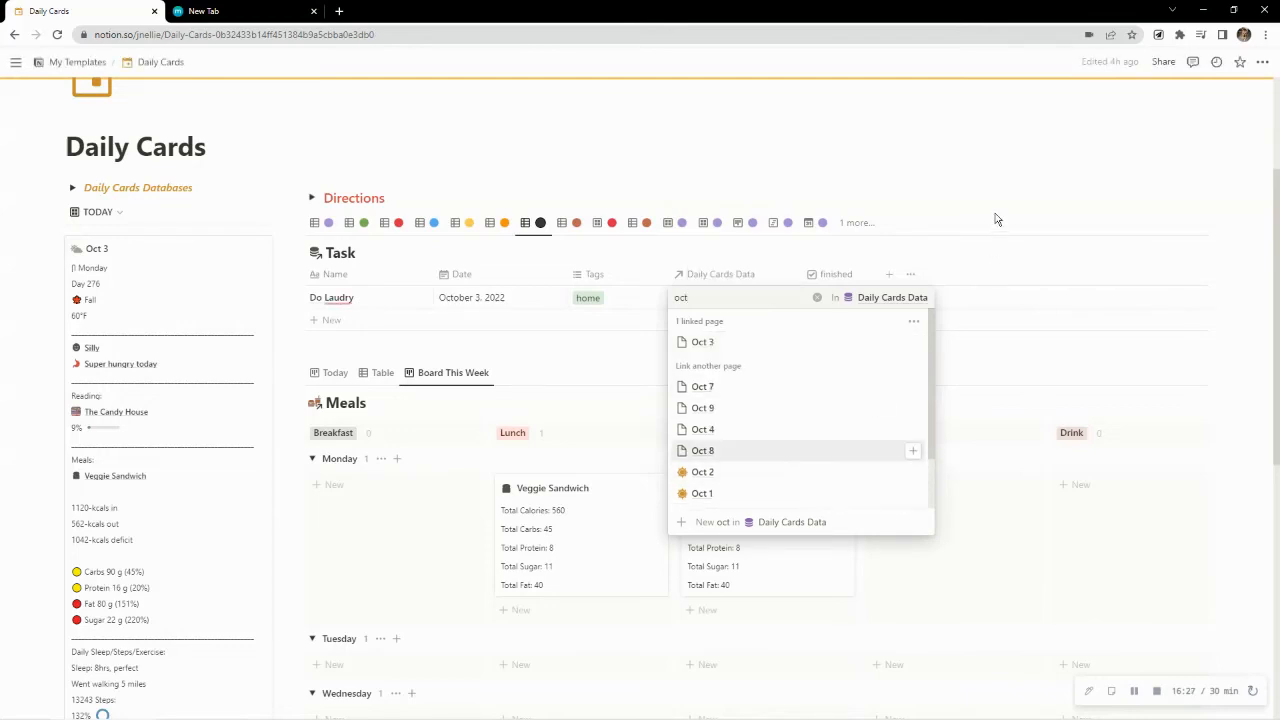
pyautogui.press('Escape')
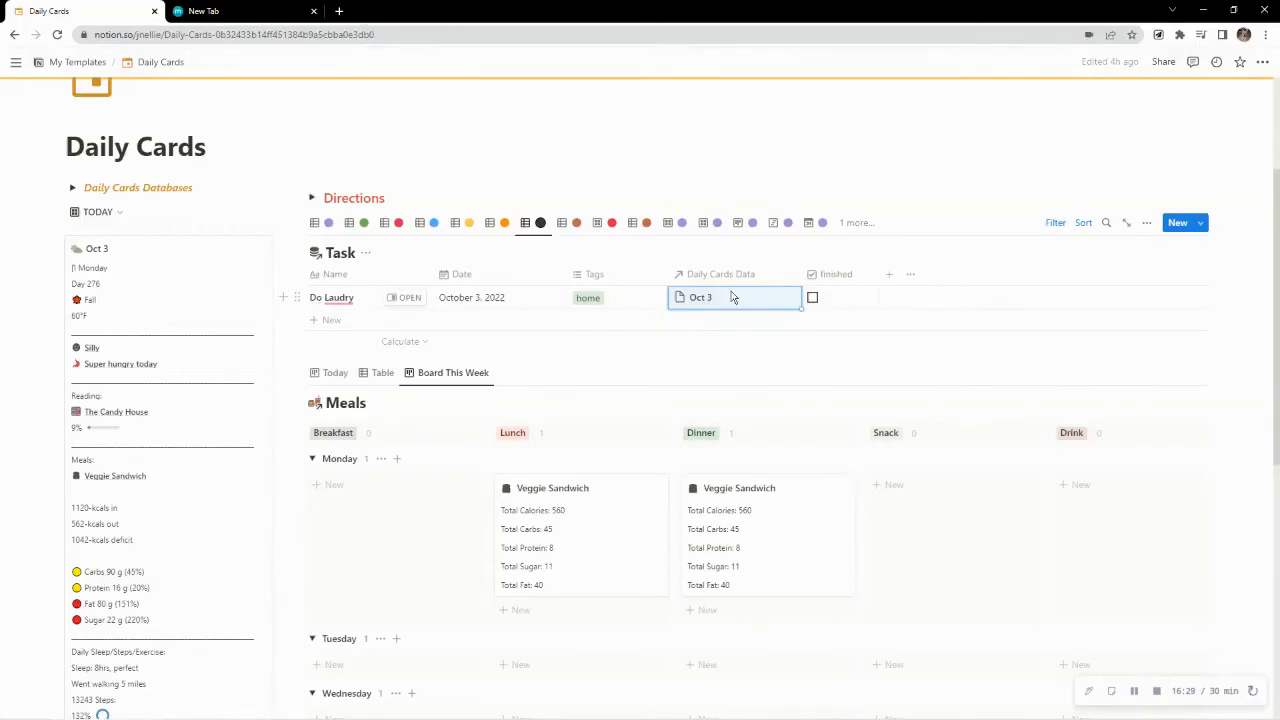
# Correct the October 3 task's name to "Do Laundry" and close the empty page preview
pyautogui.click(340, 299)
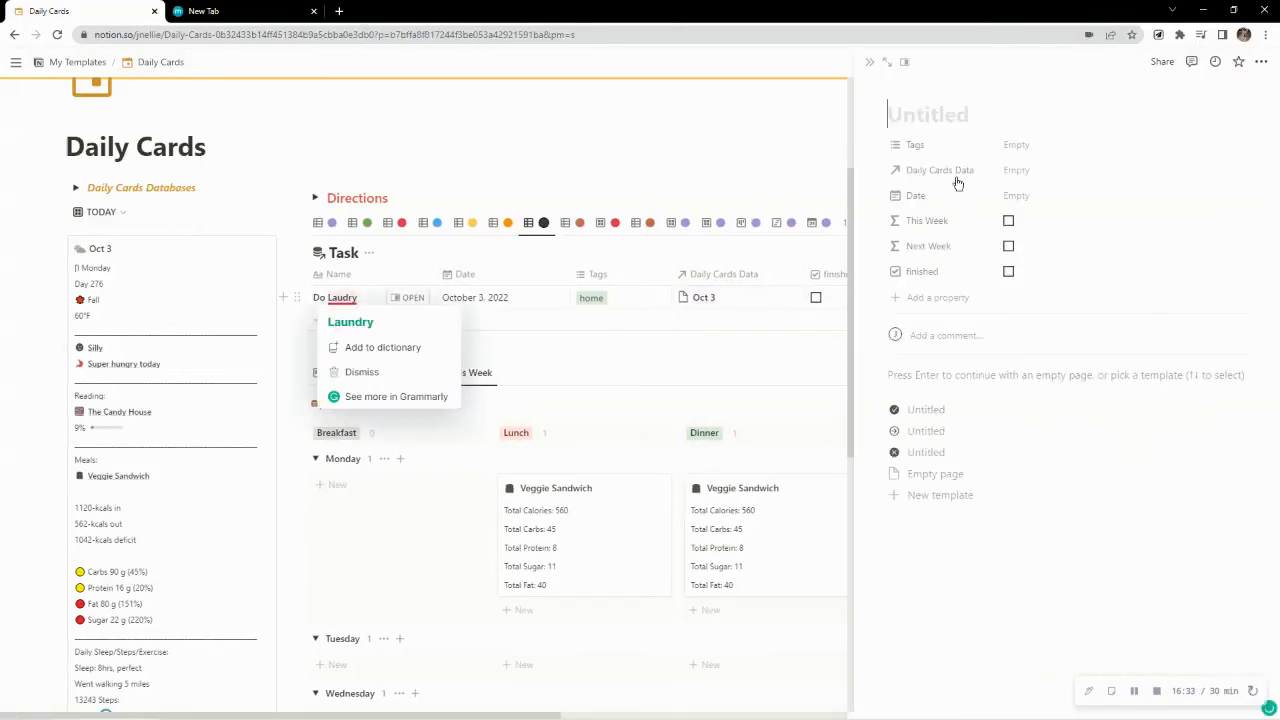
pyautogui.click(340, 299)
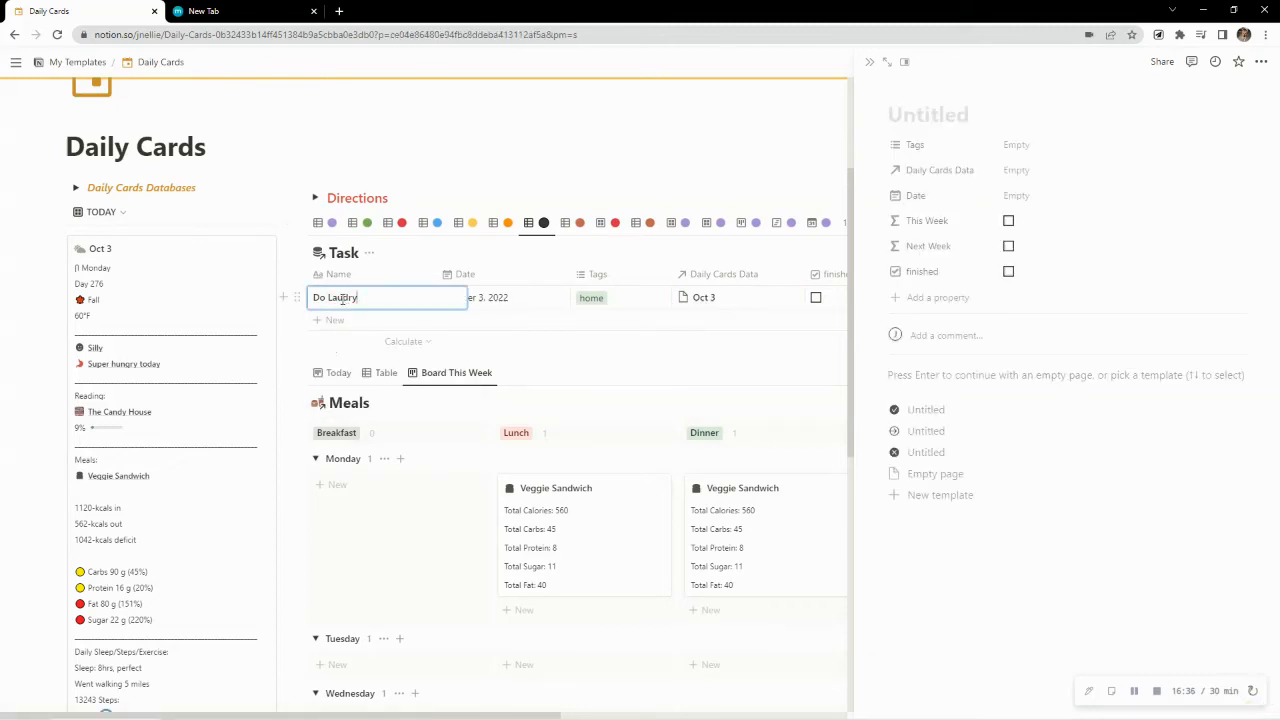
pyautogui.doubleClick(342, 300)
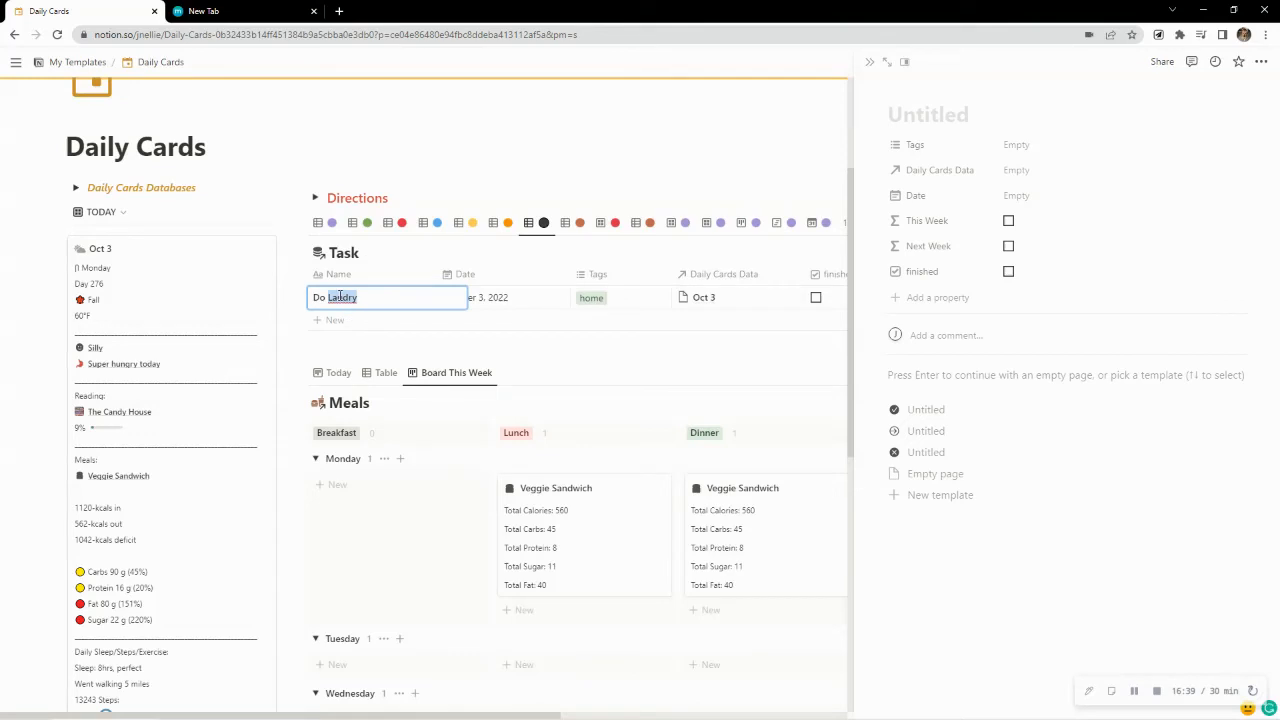
pyautogui.rightClick(340, 296)
pyautogui.click(380, 305)
pyautogui.press('Escape')
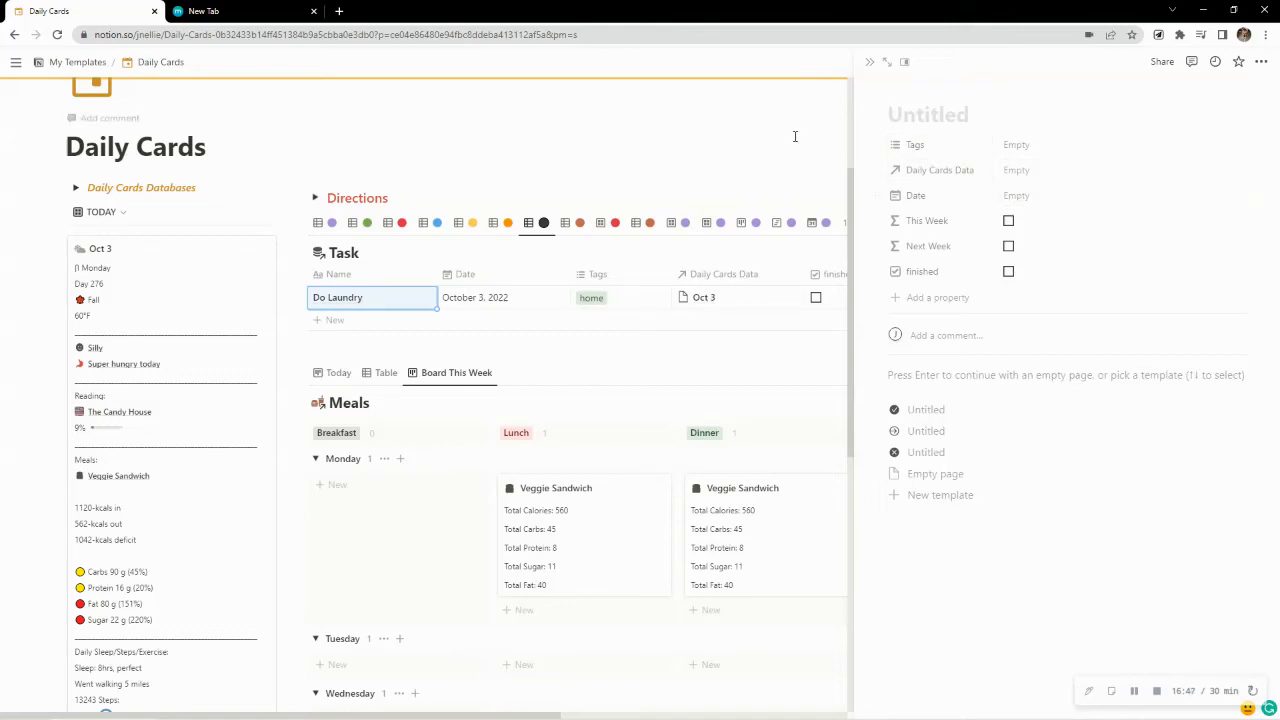
pyautogui.click(870, 62)
pyautogui.click(704, 138)
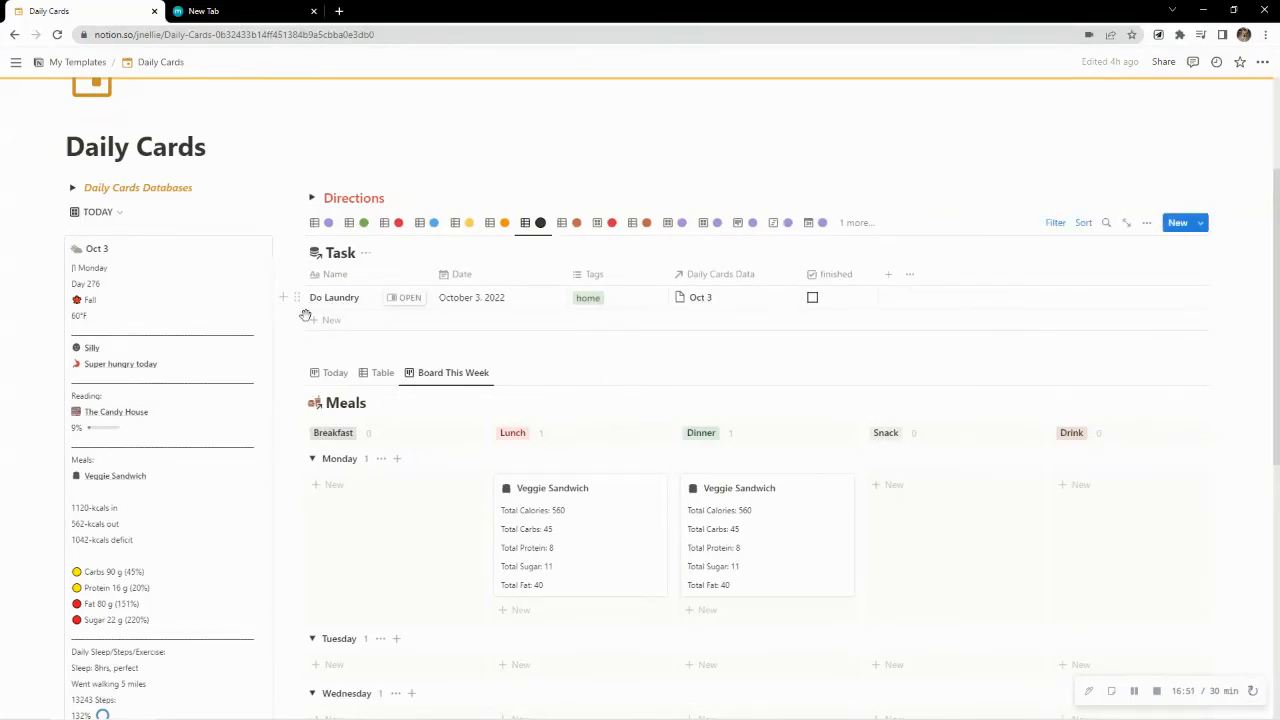
# Open the Do Laundry task, apply the checkmark-icon template, mark it finished, and close its page
pyautogui.click(405, 297)
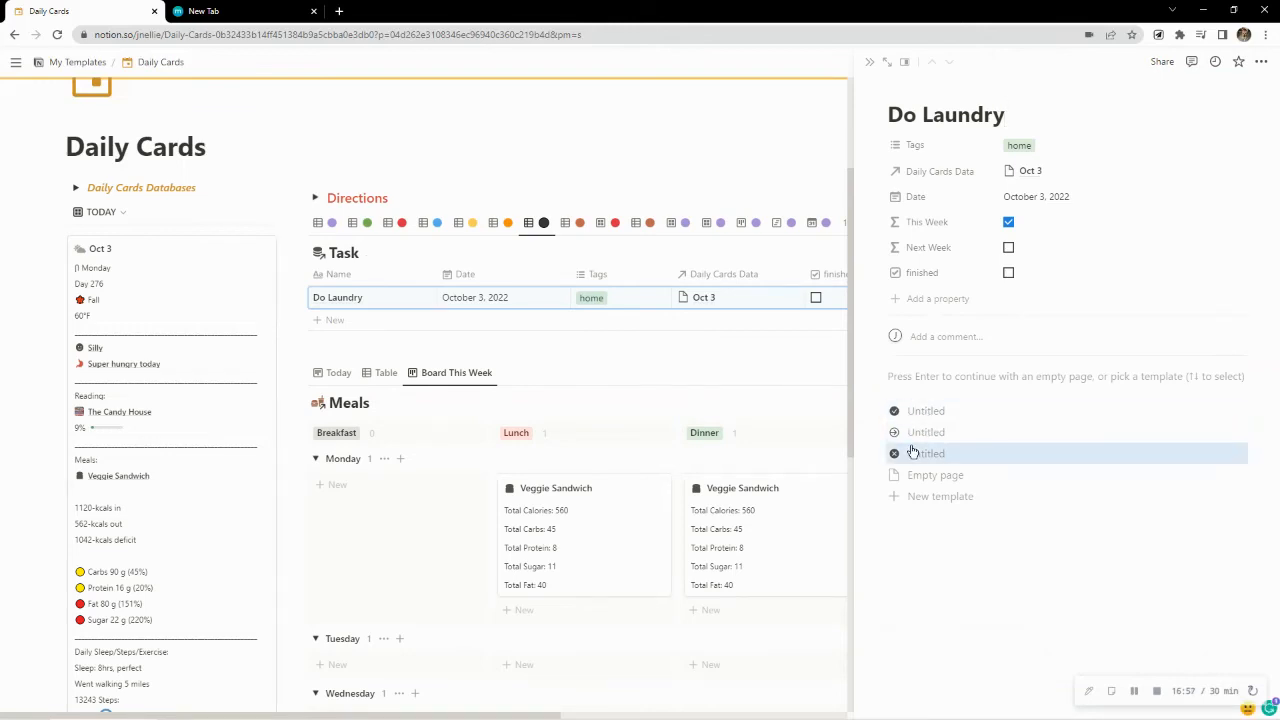
pyautogui.click(914, 411)
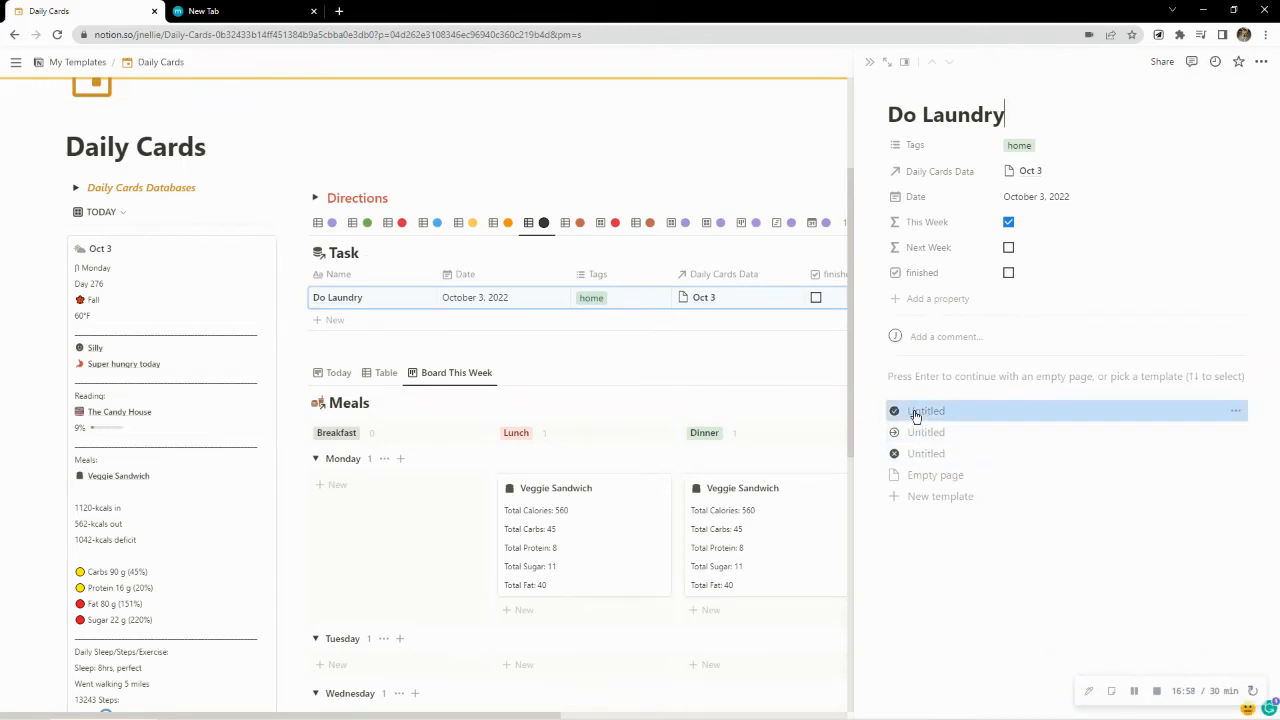
pyautogui.click(1009, 273)
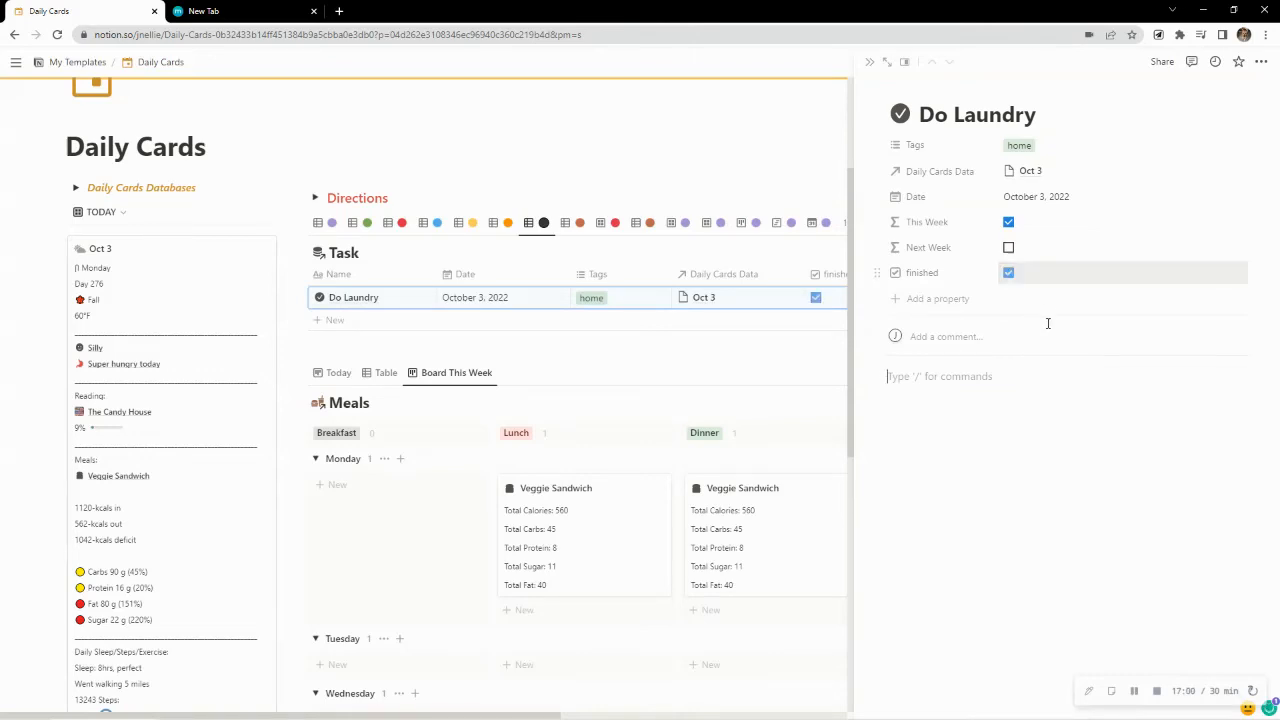
pyautogui.click(723, 149)
# Check today's Oct 3 card for the task and review the properties shown in the TODAY gallery view
pyautogui.scroll(-6, 402, 195)
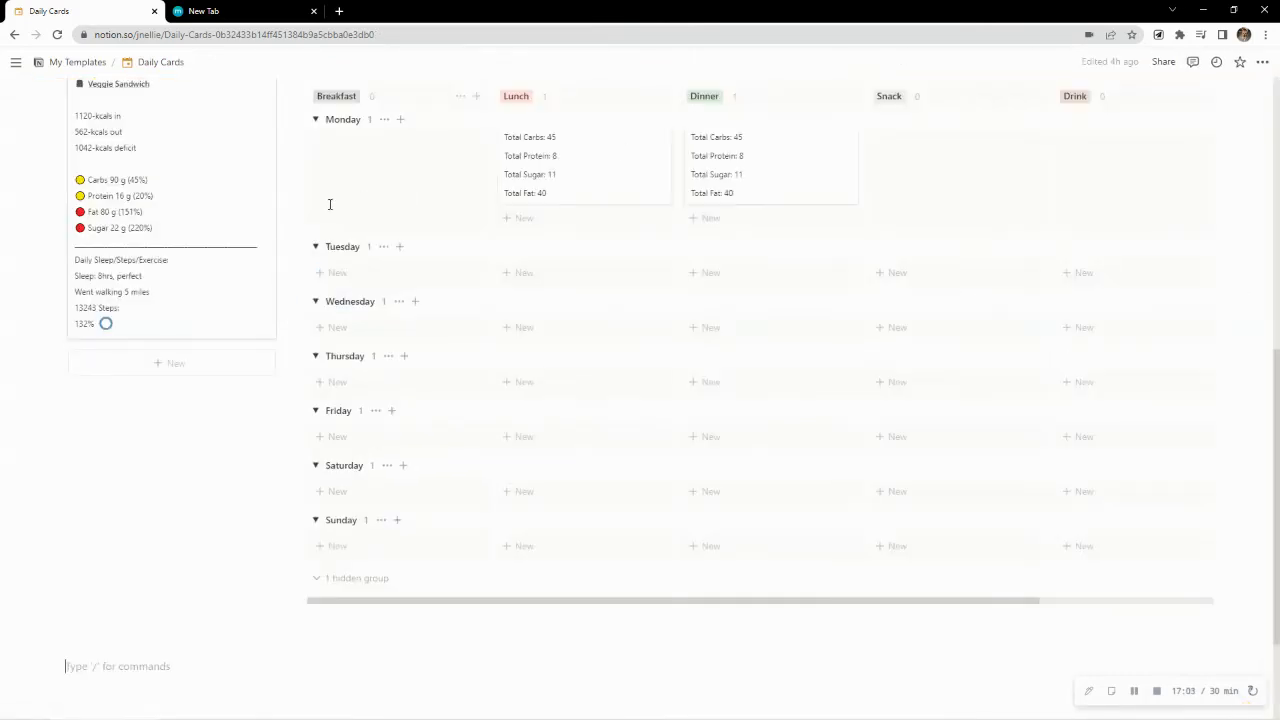
pyautogui.scroll(4, 265, 261)
pyautogui.scroll(3, 265, 261)
pyautogui.scroll(-2, 266, 260)
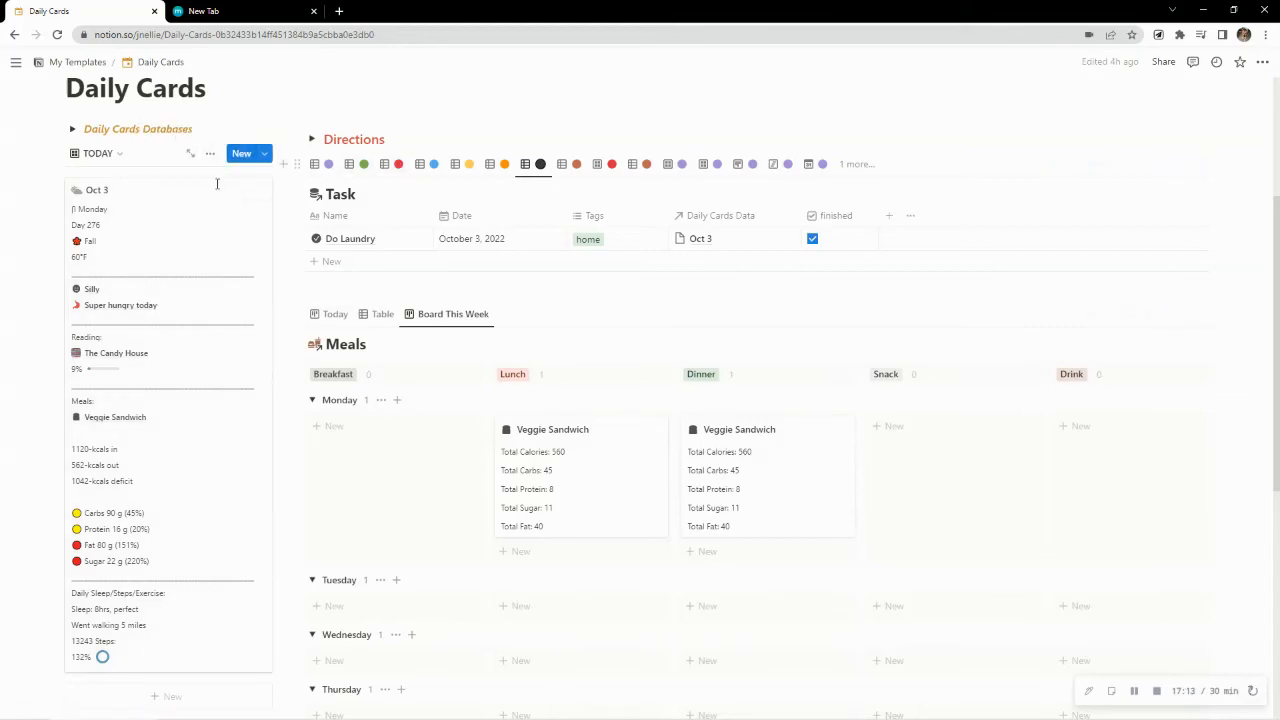
pyautogui.scroll(-4, 461, 351)
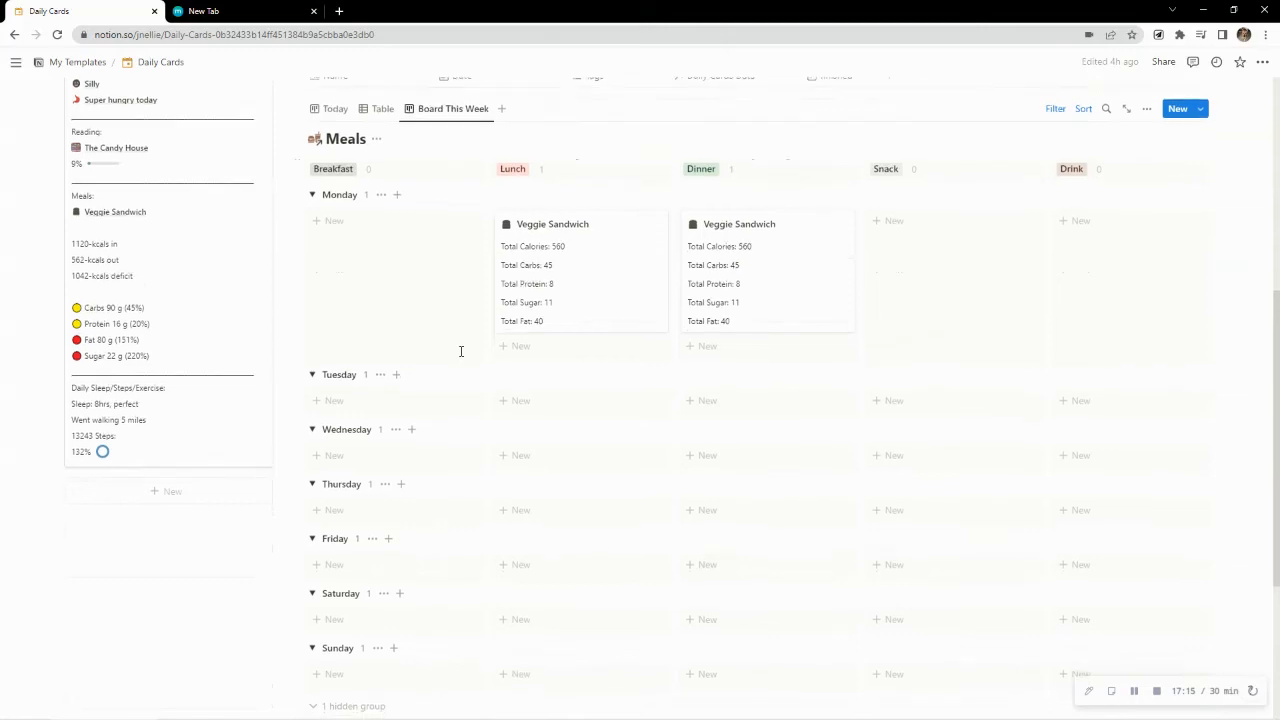
pyautogui.scroll(5, 461, 351)
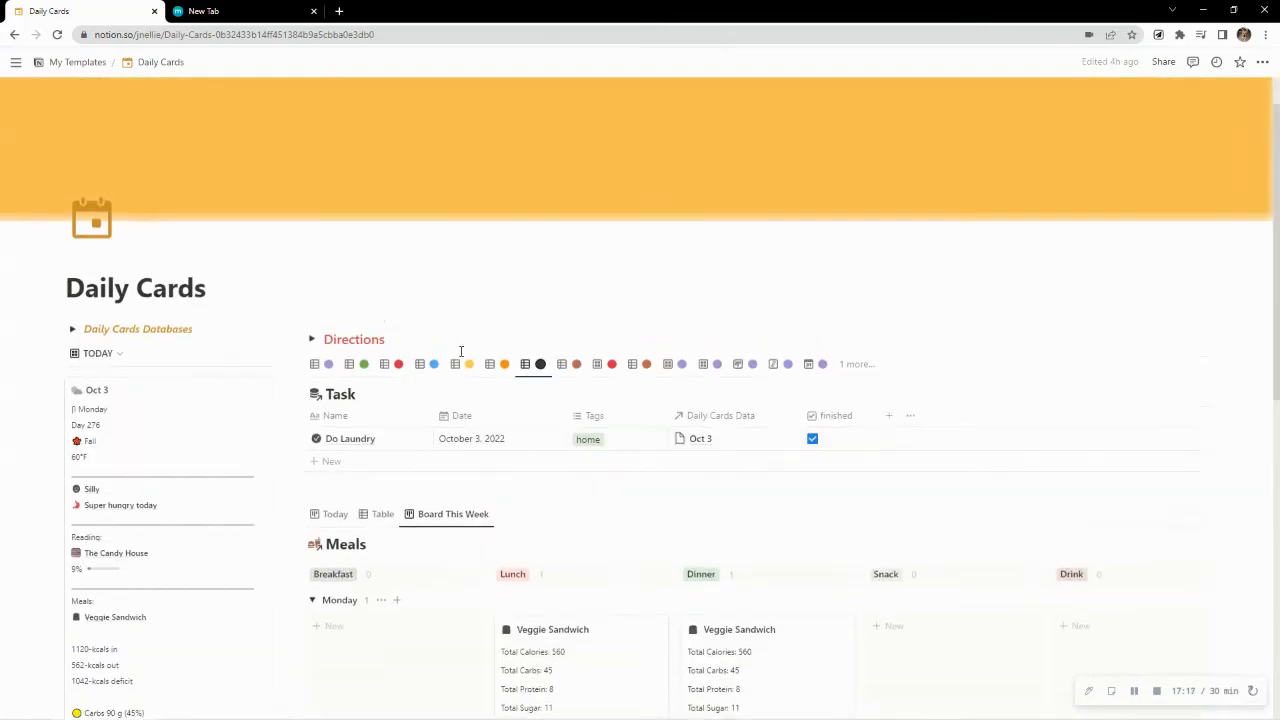
pyautogui.scroll(-1, 461, 351)
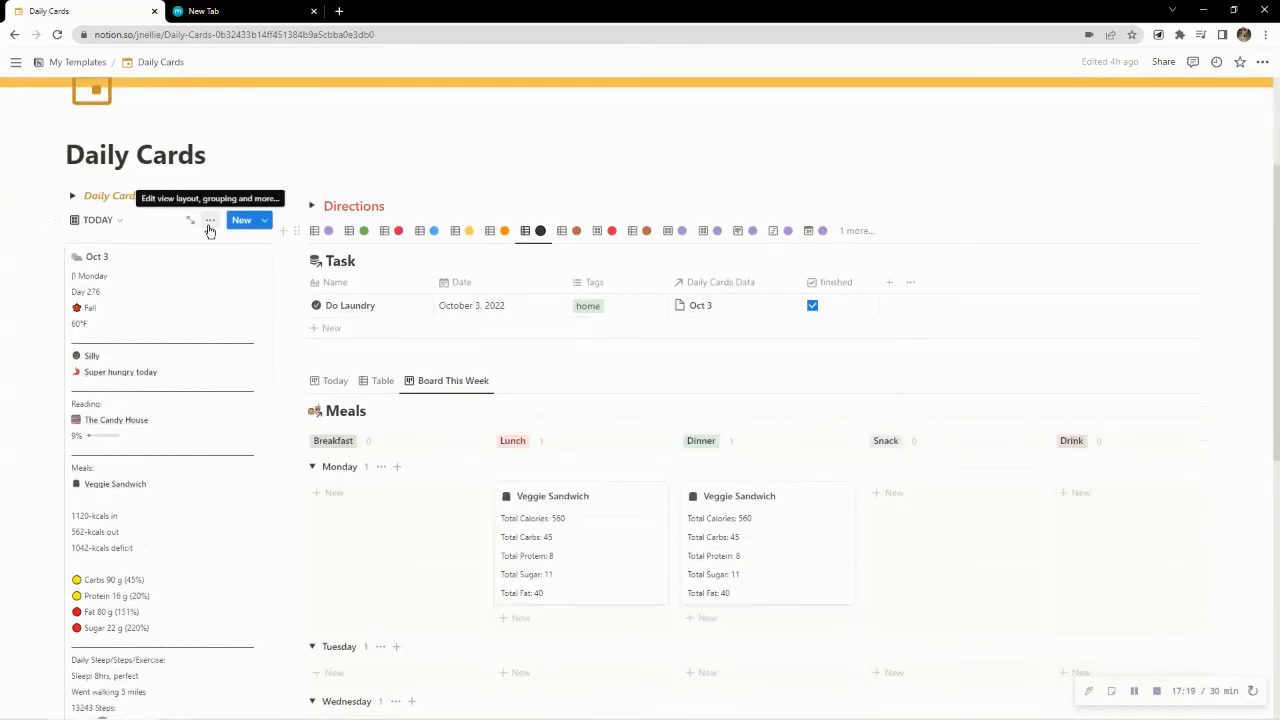
pyautogui.click(210, 220)
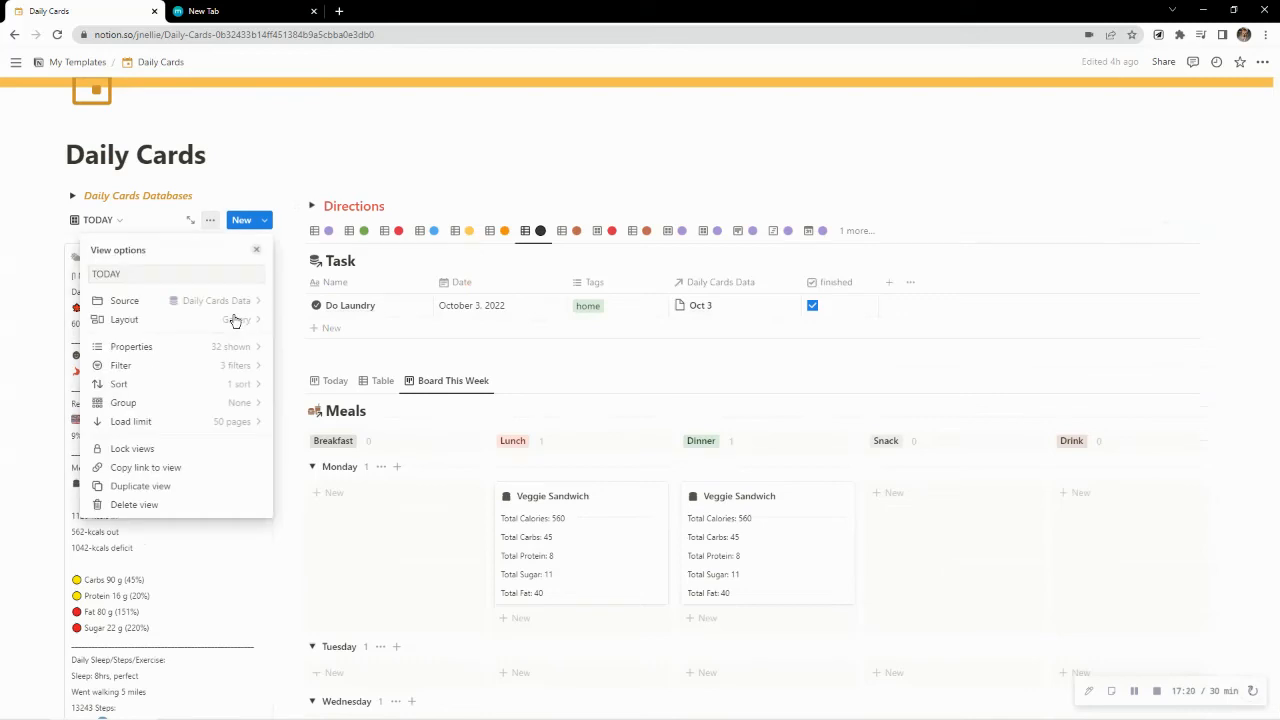
pyautogui.click(152, 347)
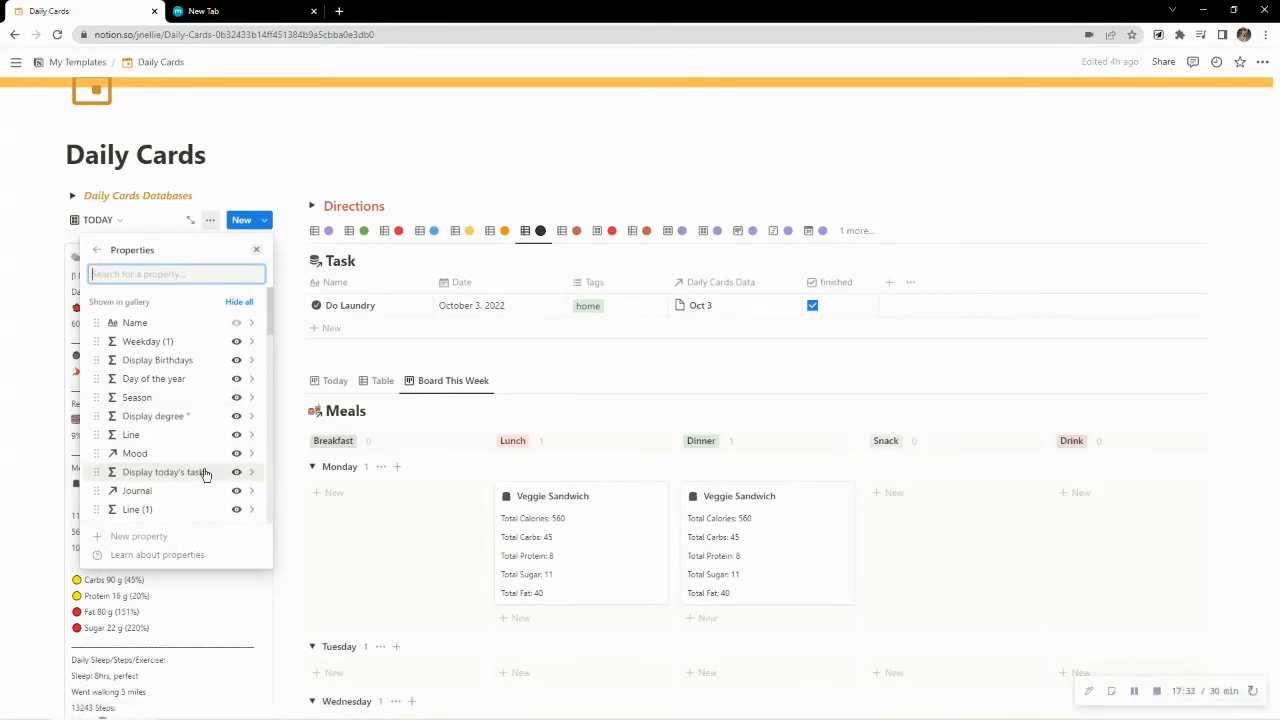
pyautogui.click(451, 177)
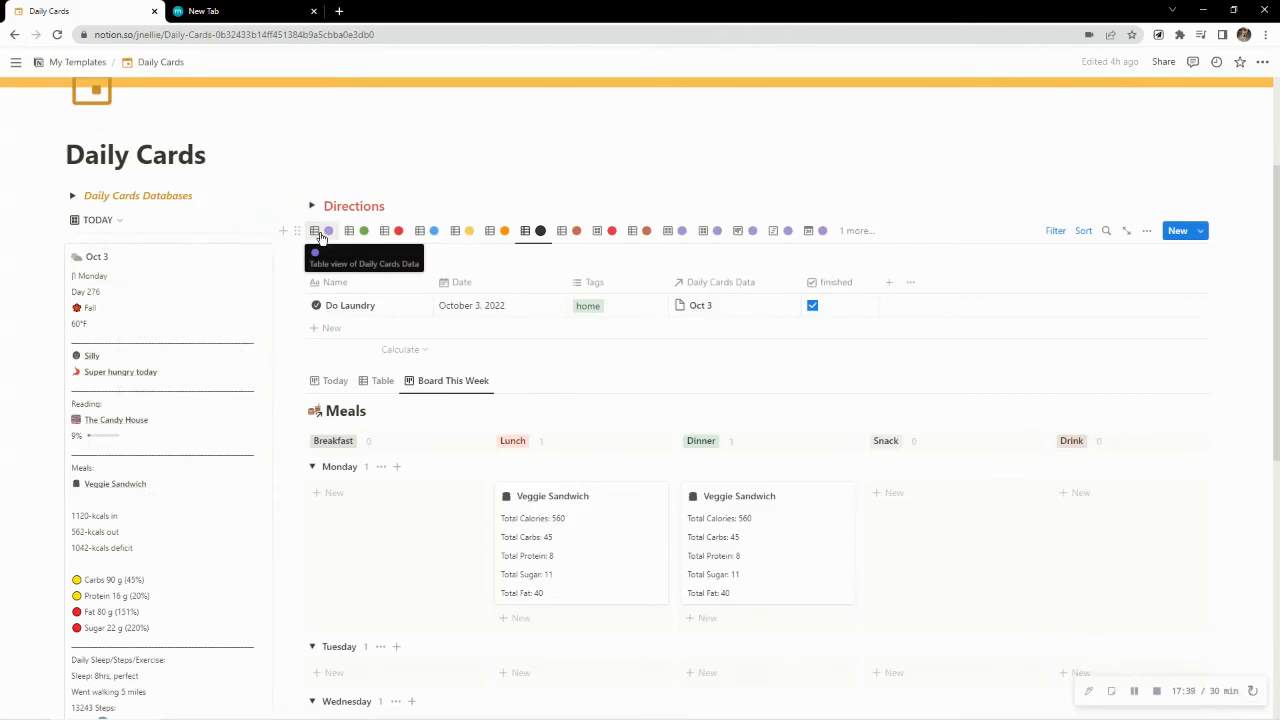
# Open Monday's Oct 3 page from the Daily Cards Data table and look through its properties for the task relation
pyautogui.click(318, 233)
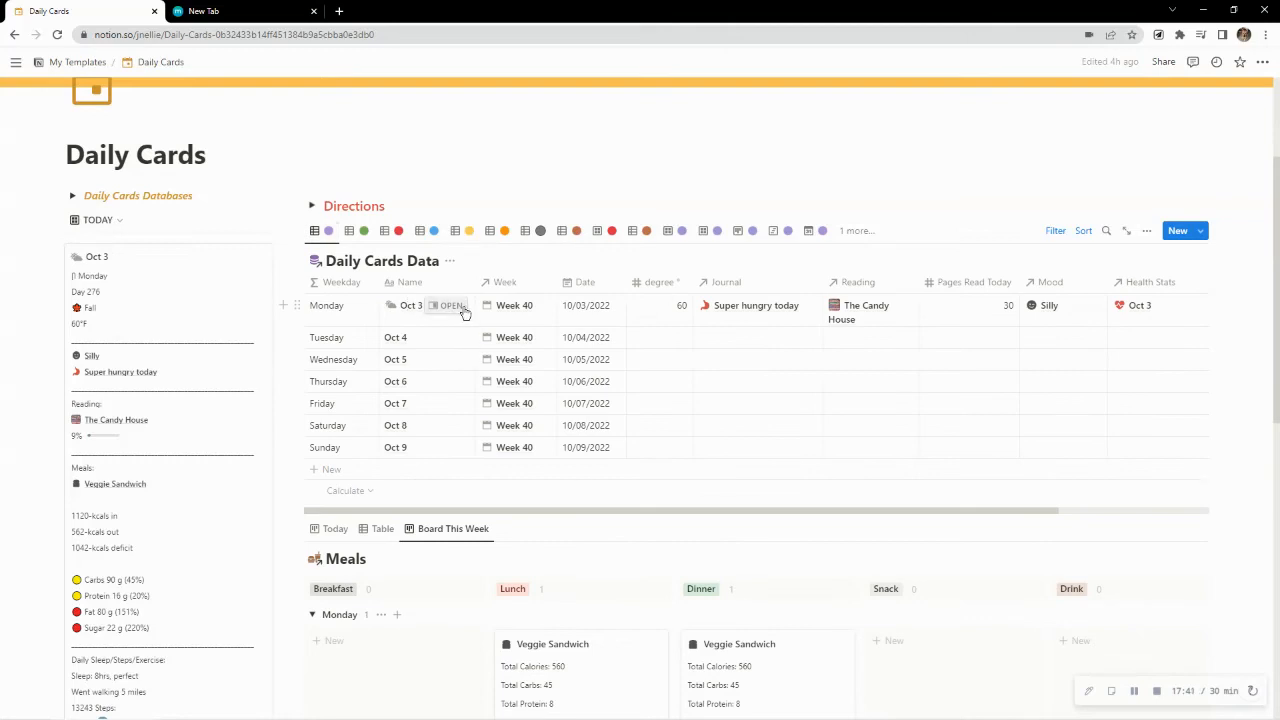
pyautogui.click(447, 305)
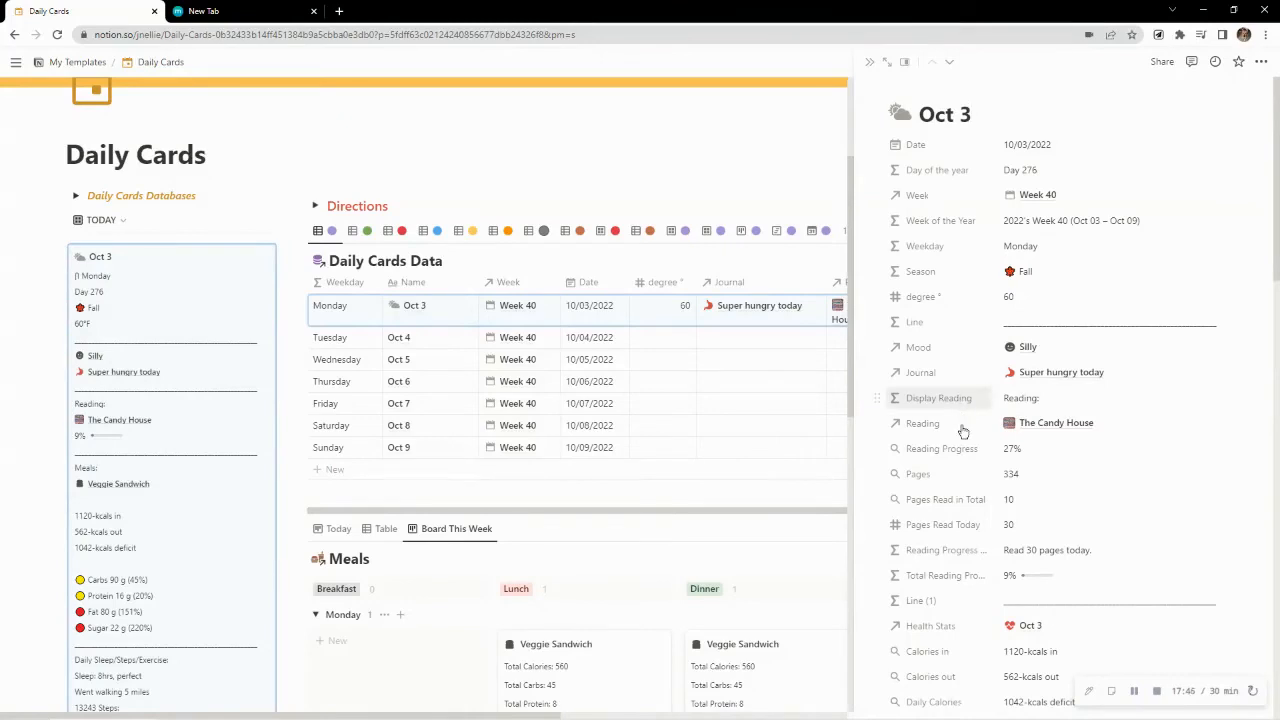
pyautogui.scroll(-7, 963, 431)
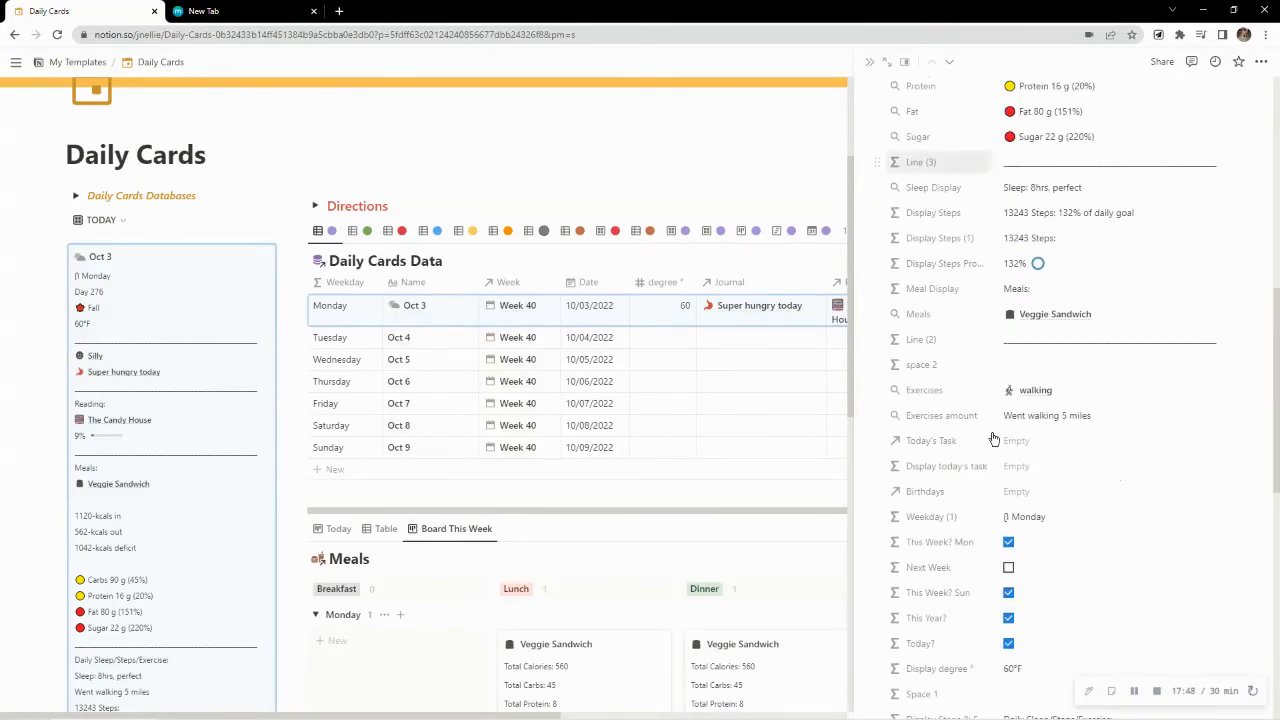
pyautogui.scroll(-5, 993, 440)
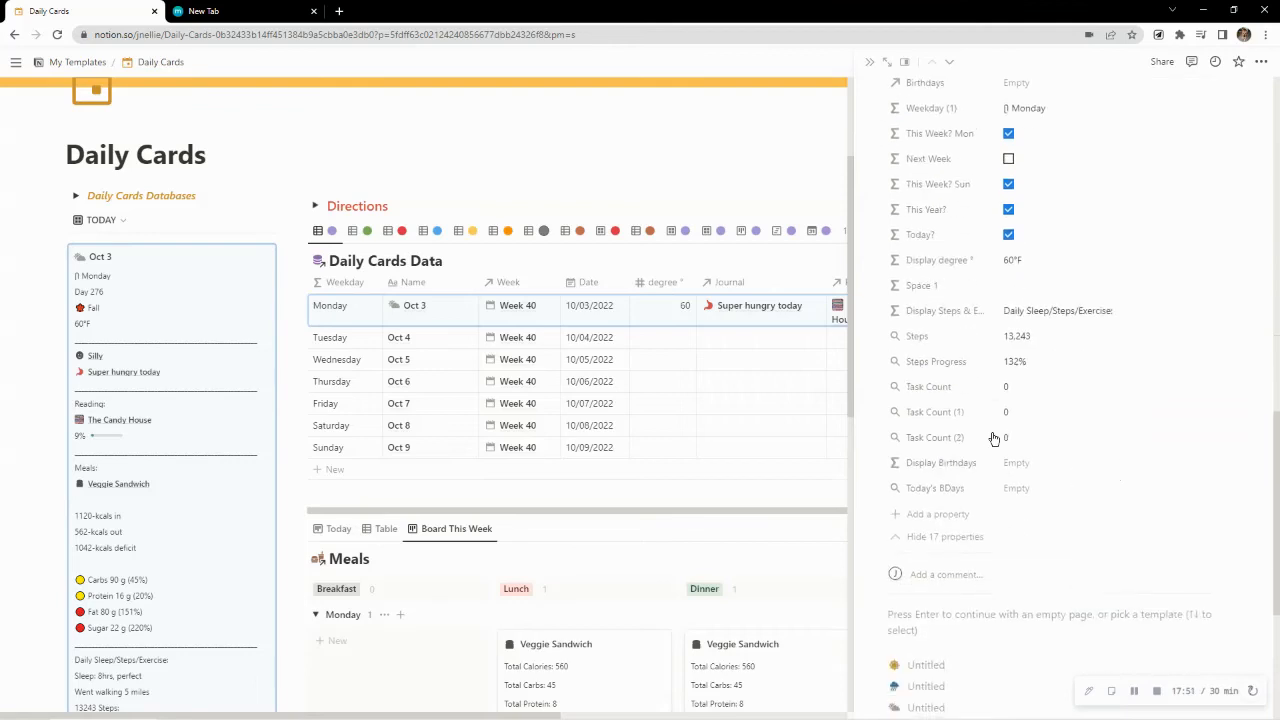
pyautogui.scroll(3, 993, 440)
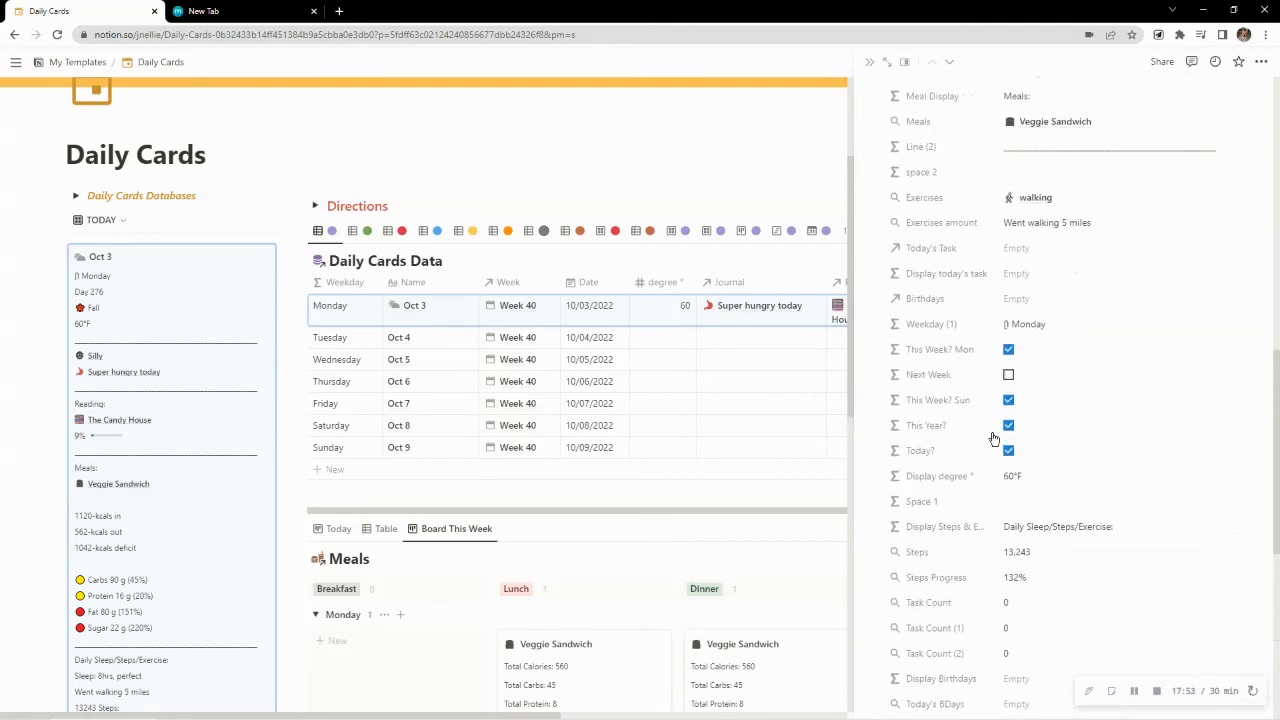
pyautogui.scroll(4, 993, 440)
pyautogui.scroll(4, 993, 440)
pyautogui.scroll(2, 993, 440)
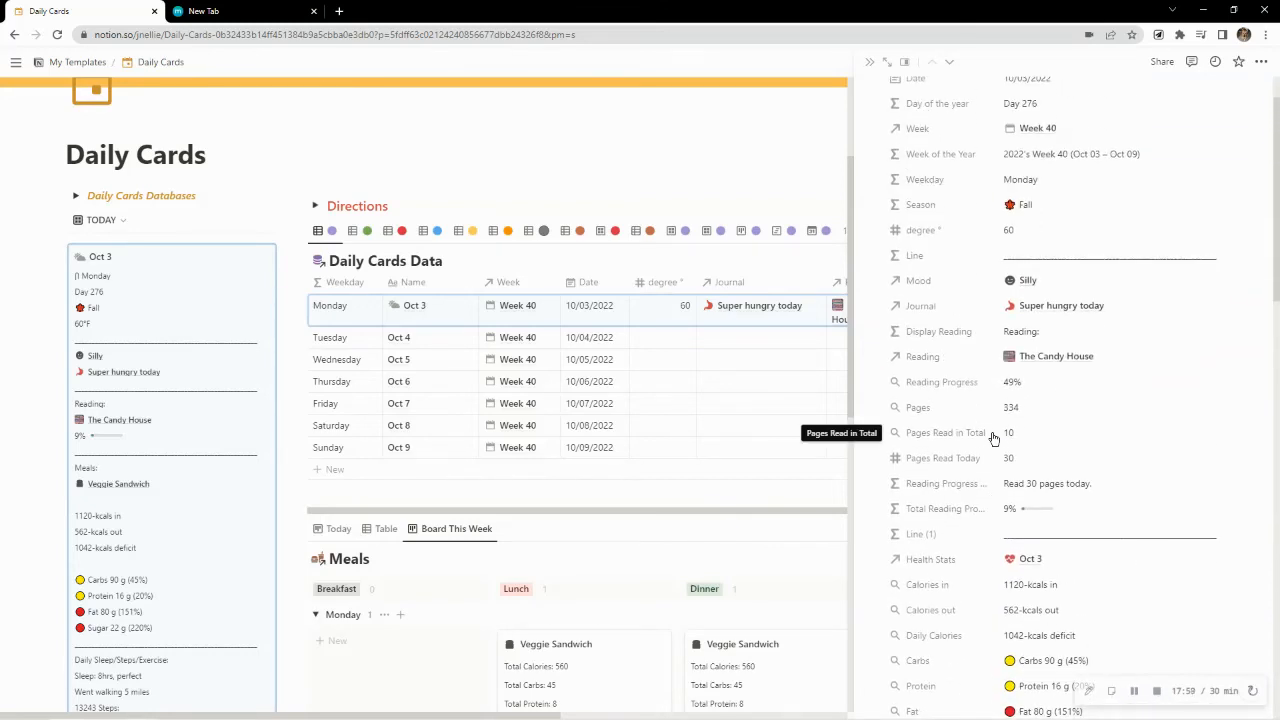
pyautogui.scroll(1, 993, 440)
pyautogui.scroll(-5, 993, 440)
pyautogui.scroll(-4, 993, 440)
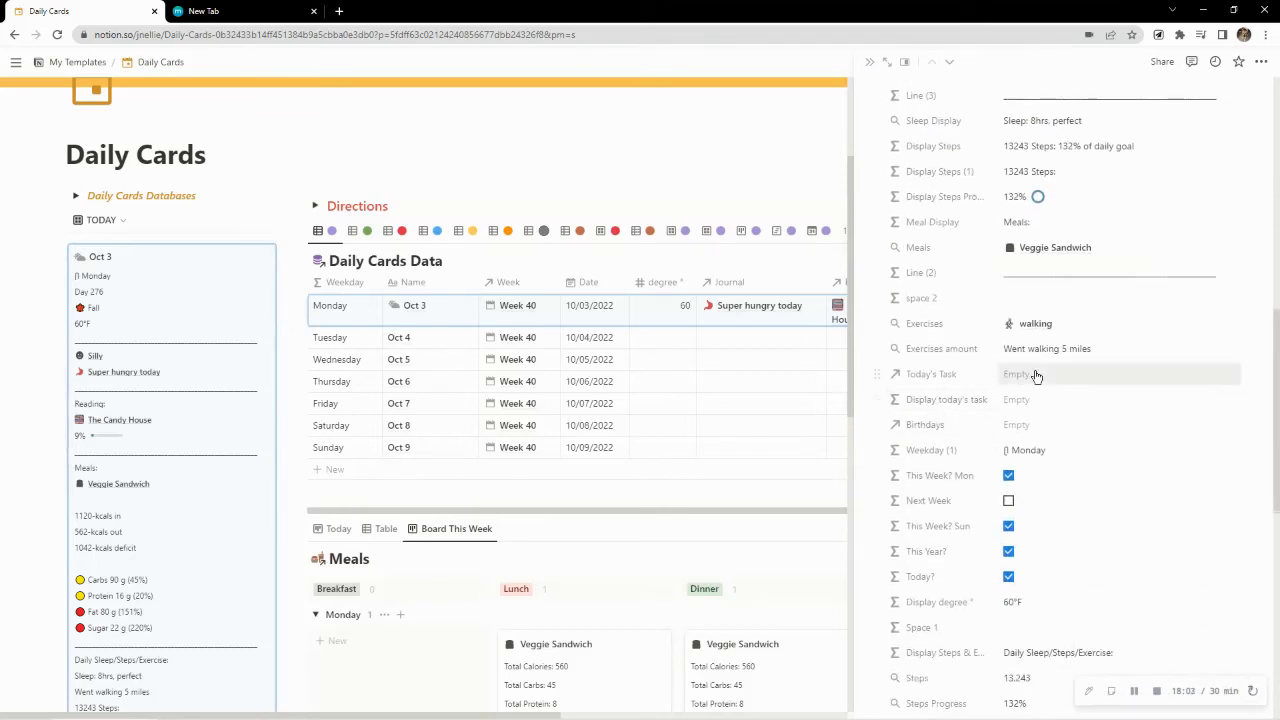
# Link Do Laundry as Today's Task on the Oct 3 page and close the page preview
pyautogui.click(1036, 375)
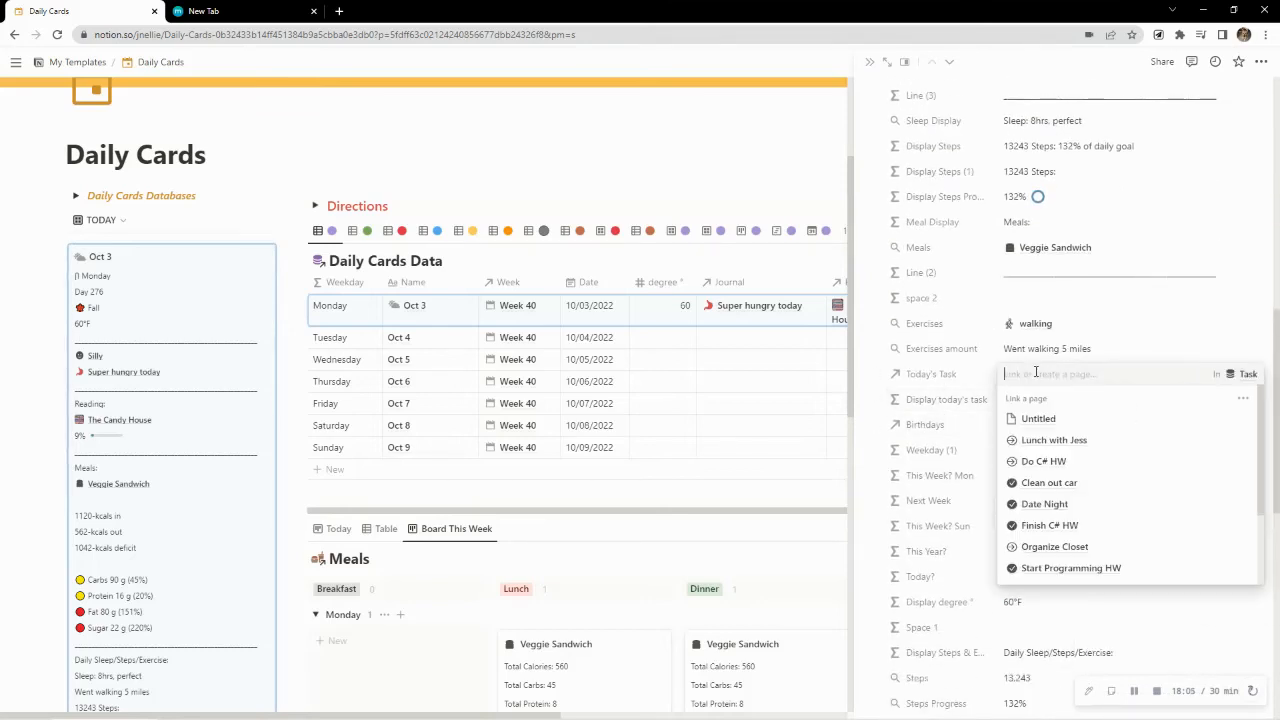
pyautogui.scroll(-2, 1057, 434)
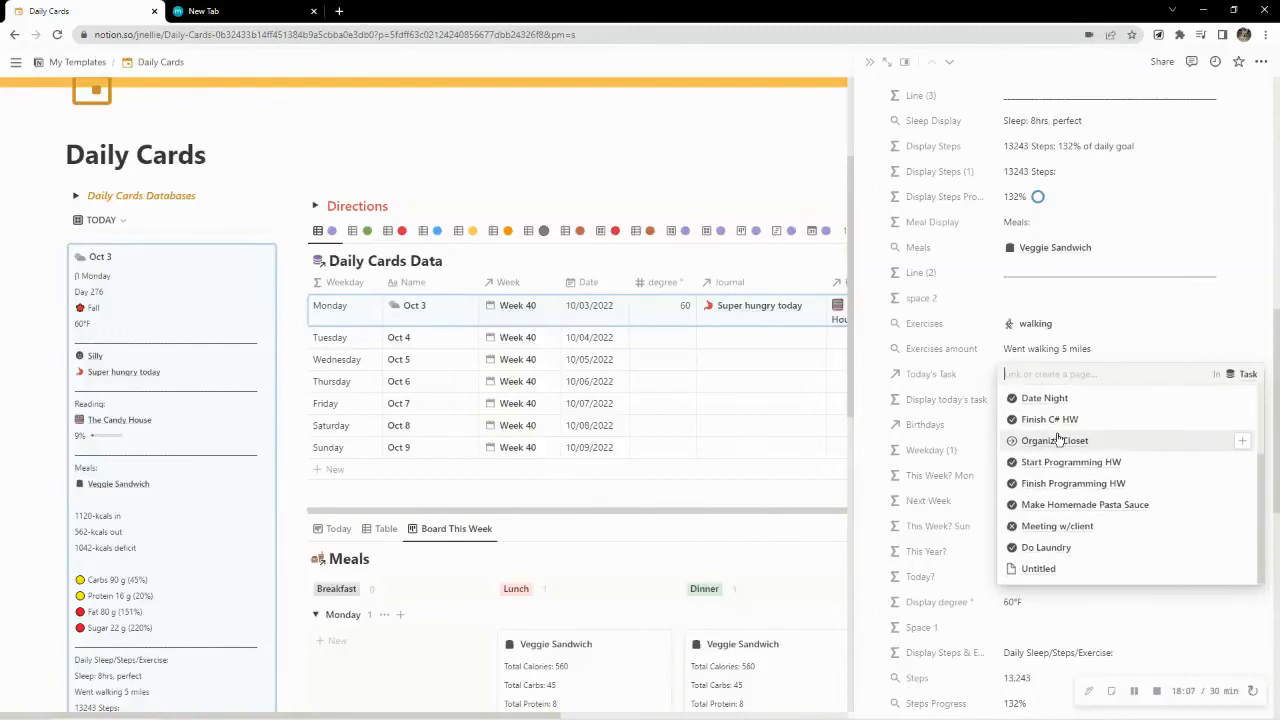
pyautogui.click(1043, 547)
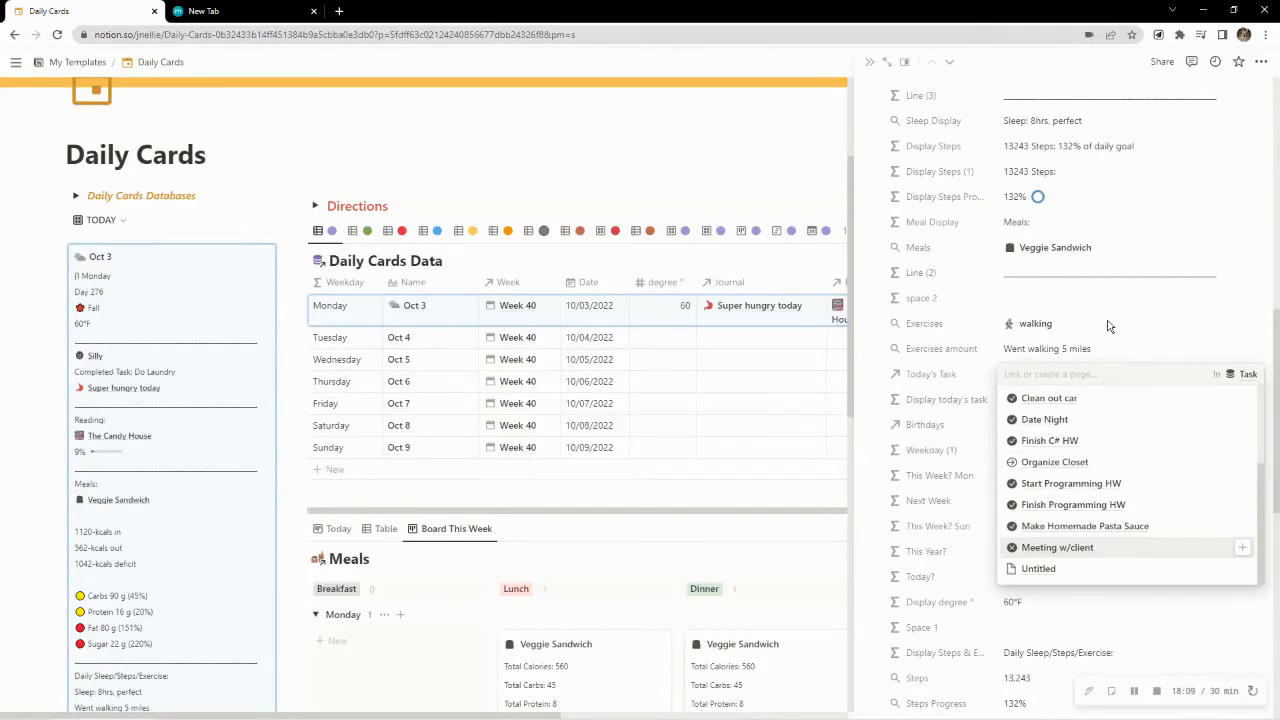
pyautogui.click(759, 147)
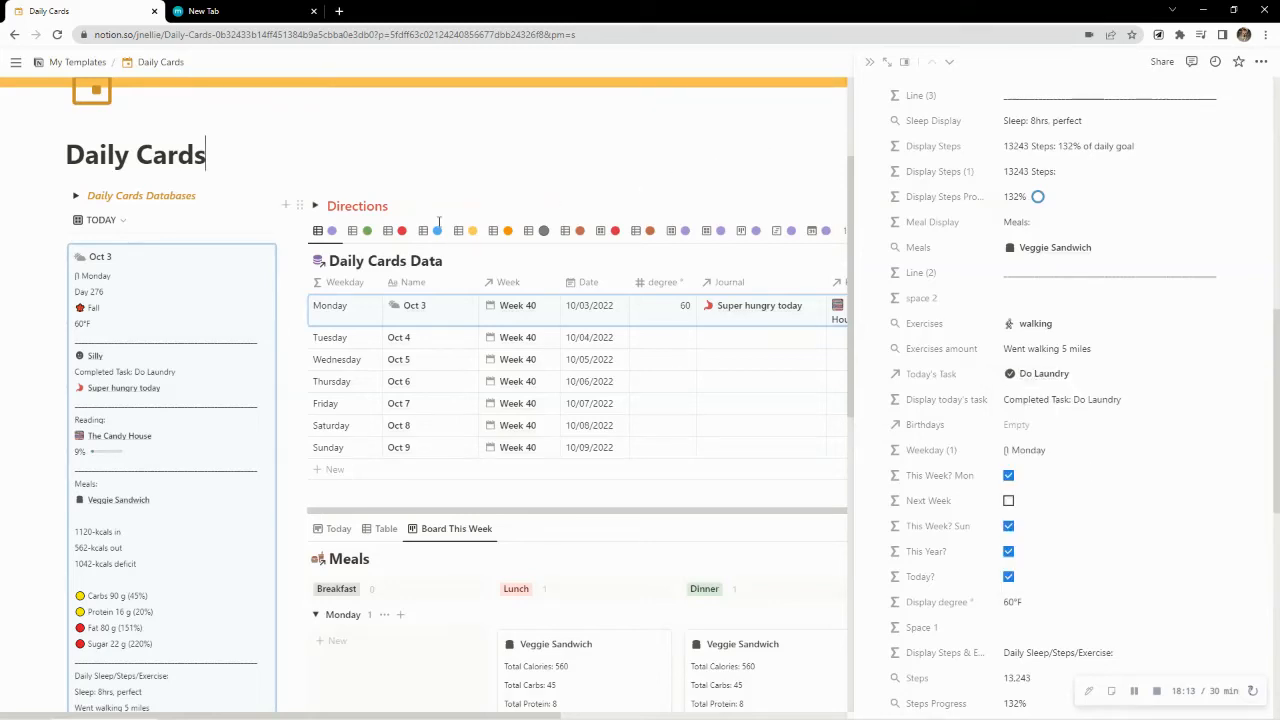
pyautogui.click(871, 64)
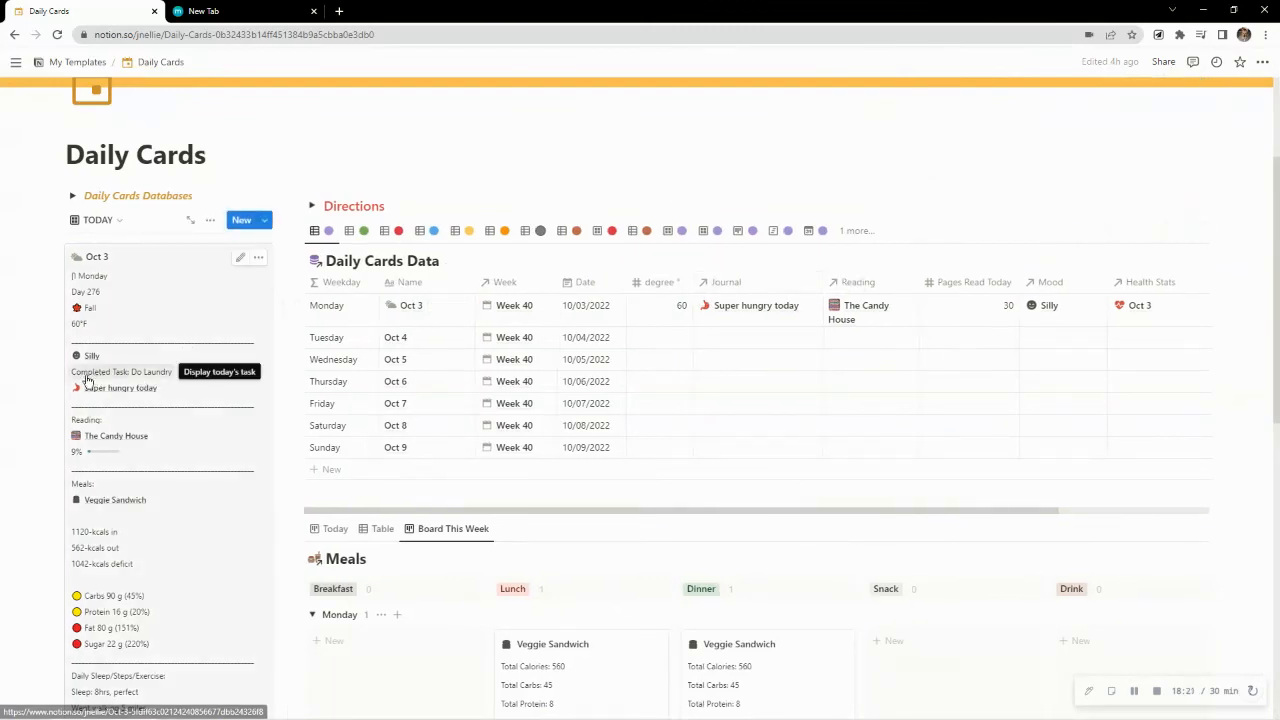
# Delete the undated duplicate Oct 3 page linked to the Do Laundry task, and return to the Daily Cards Data table
pyautogui.click(533, 231)
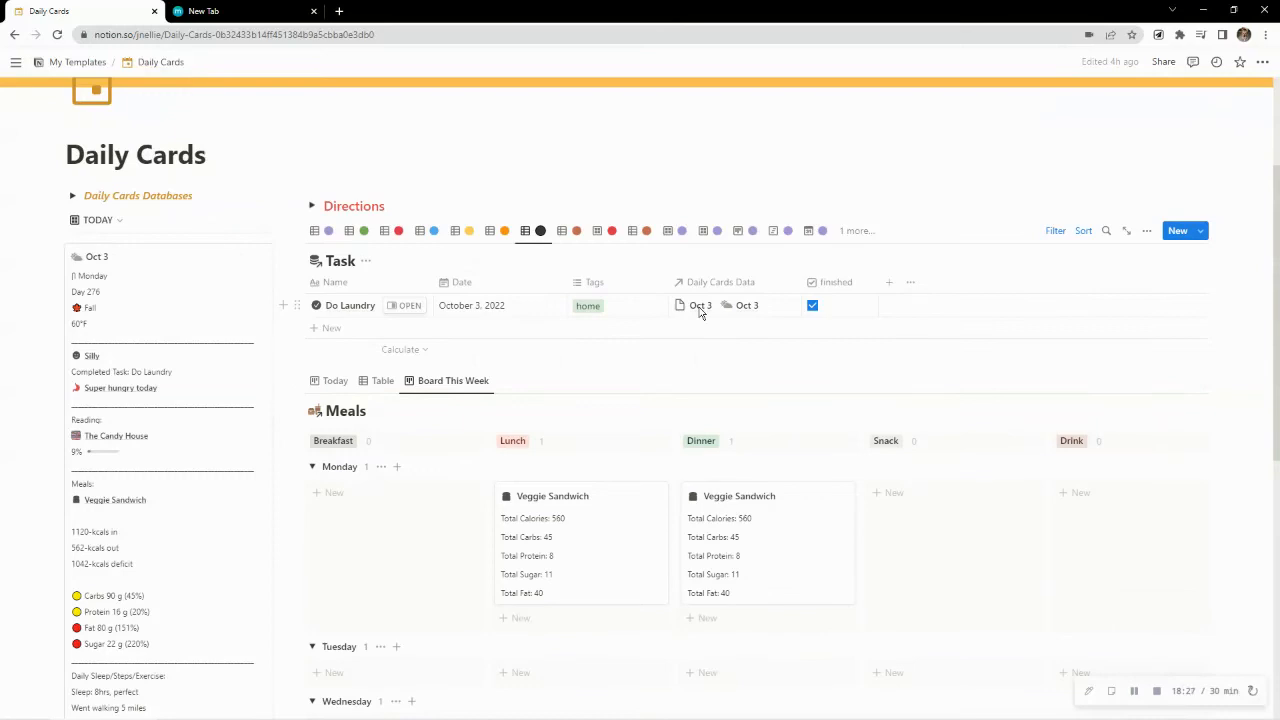
pyautogui.click(782, 308)
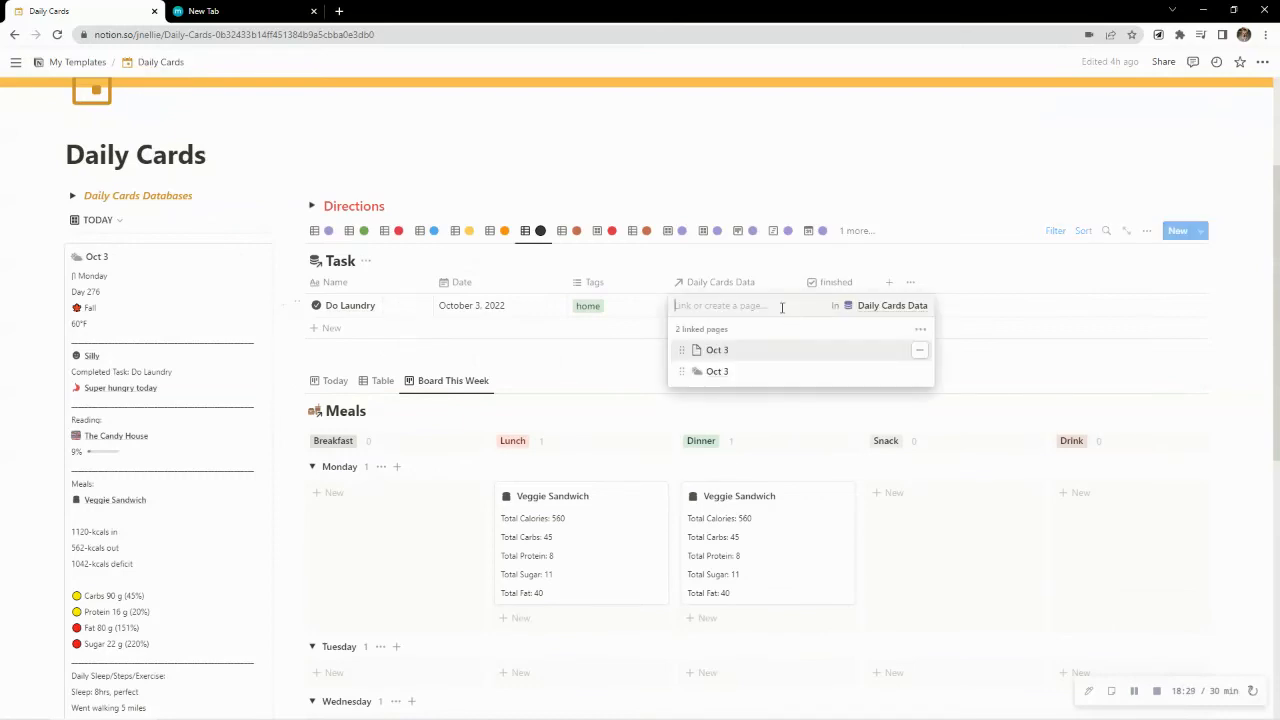
pyautogui.click(717, 350)
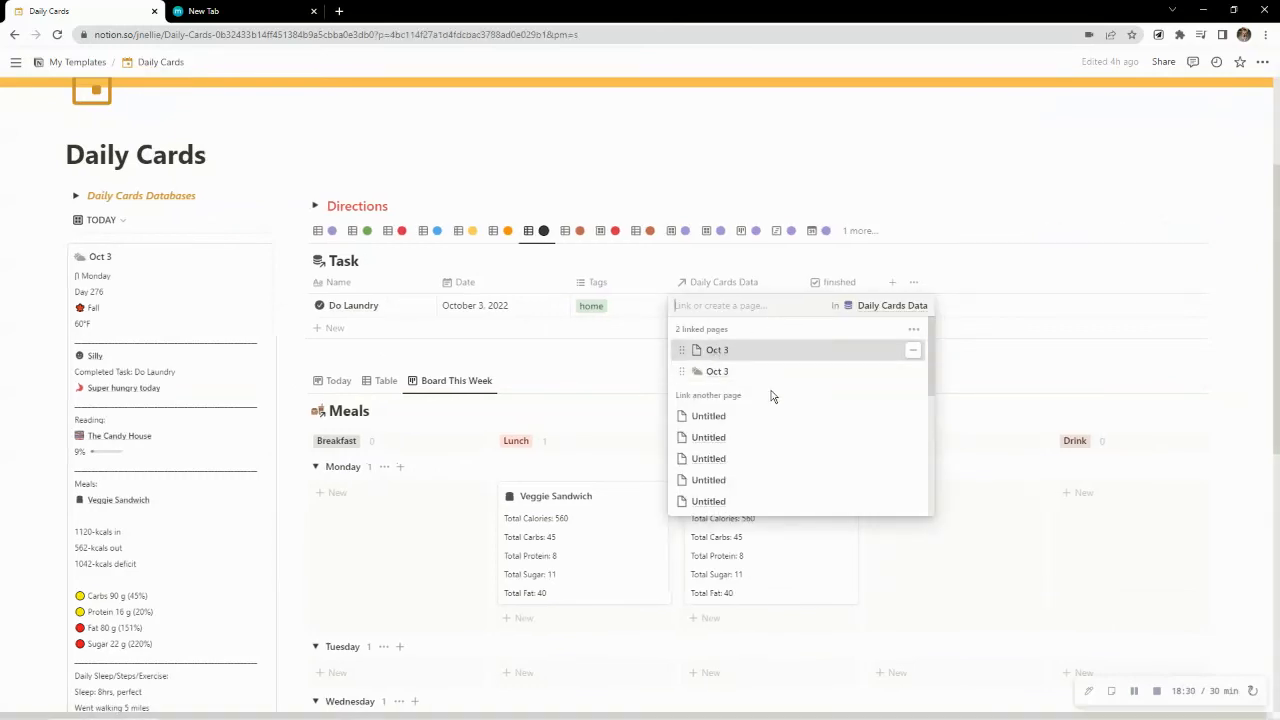
pyautogui.click(1263, 65)
pyautogui.click(1261, 63)
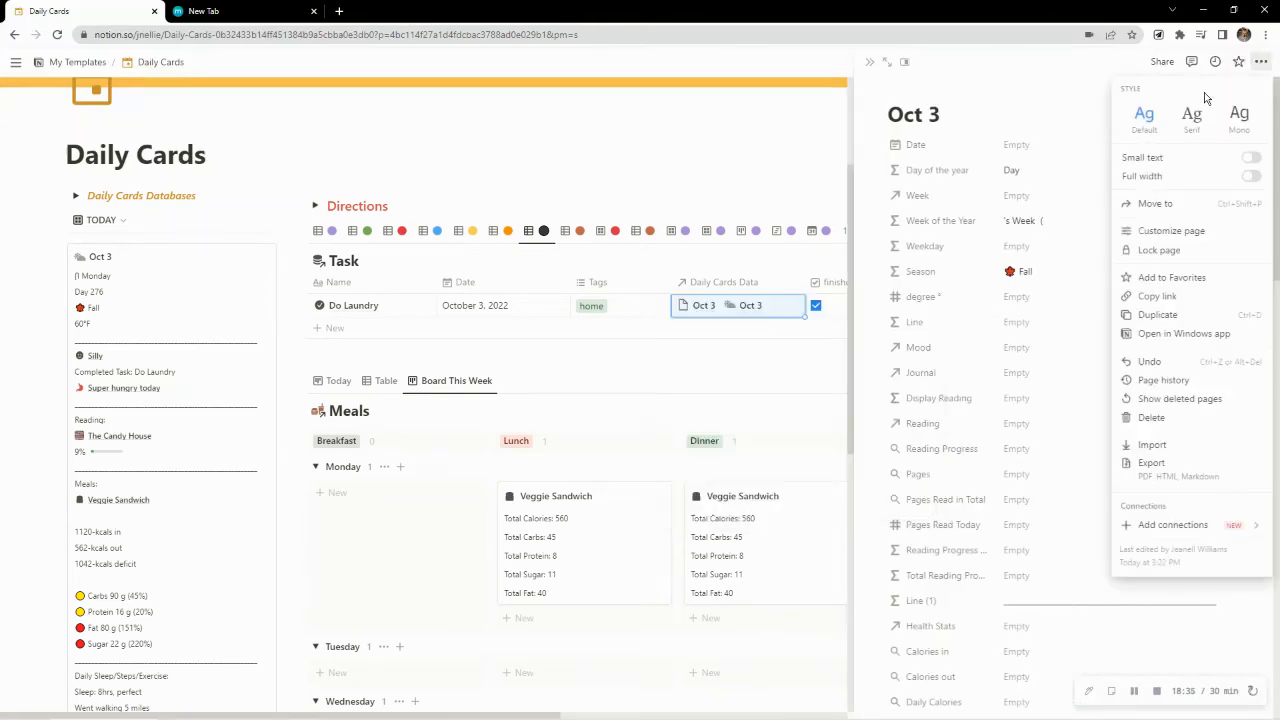
pyautogui.click(1145, 416)
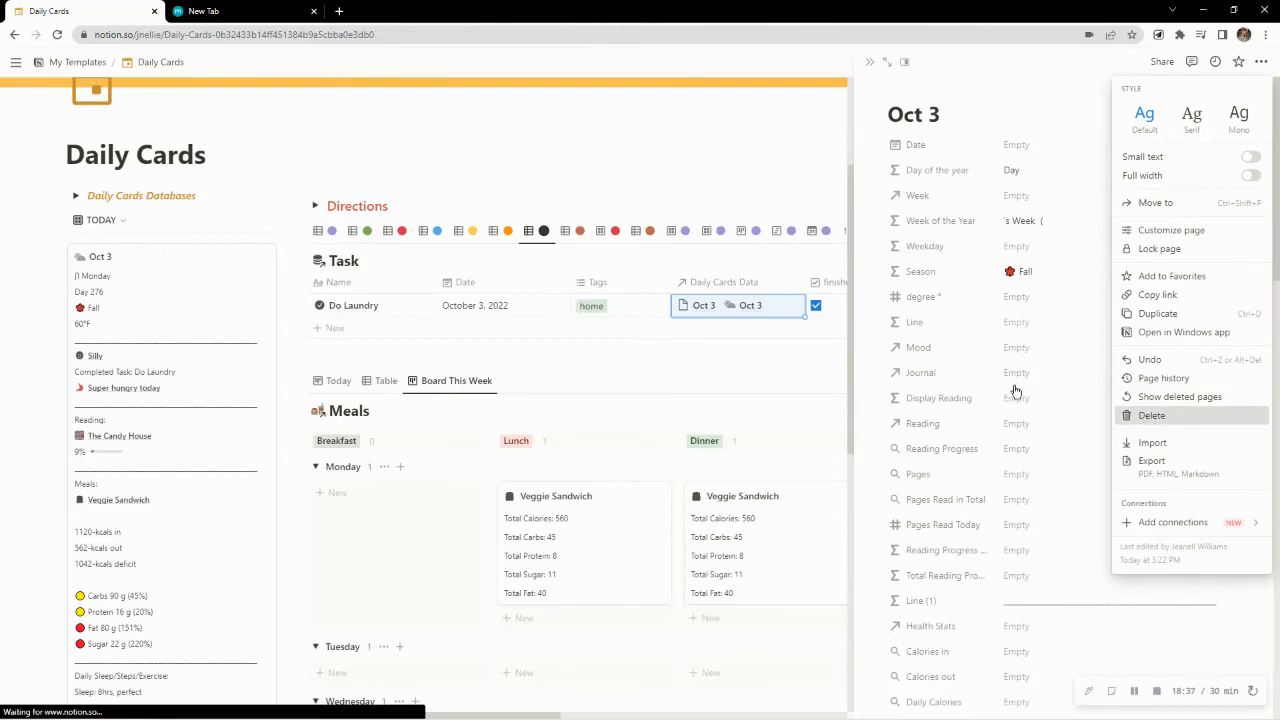
pyautogui.click(760, 148)
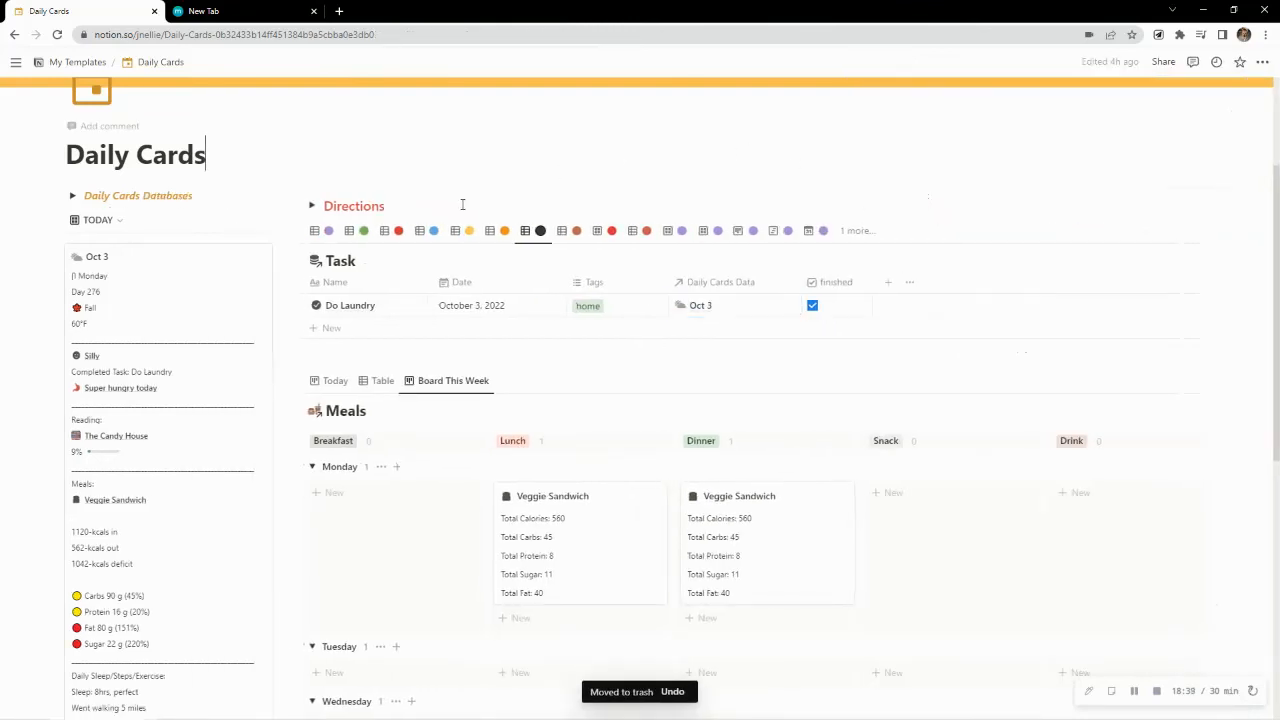
pyautogui.click(322, 236)
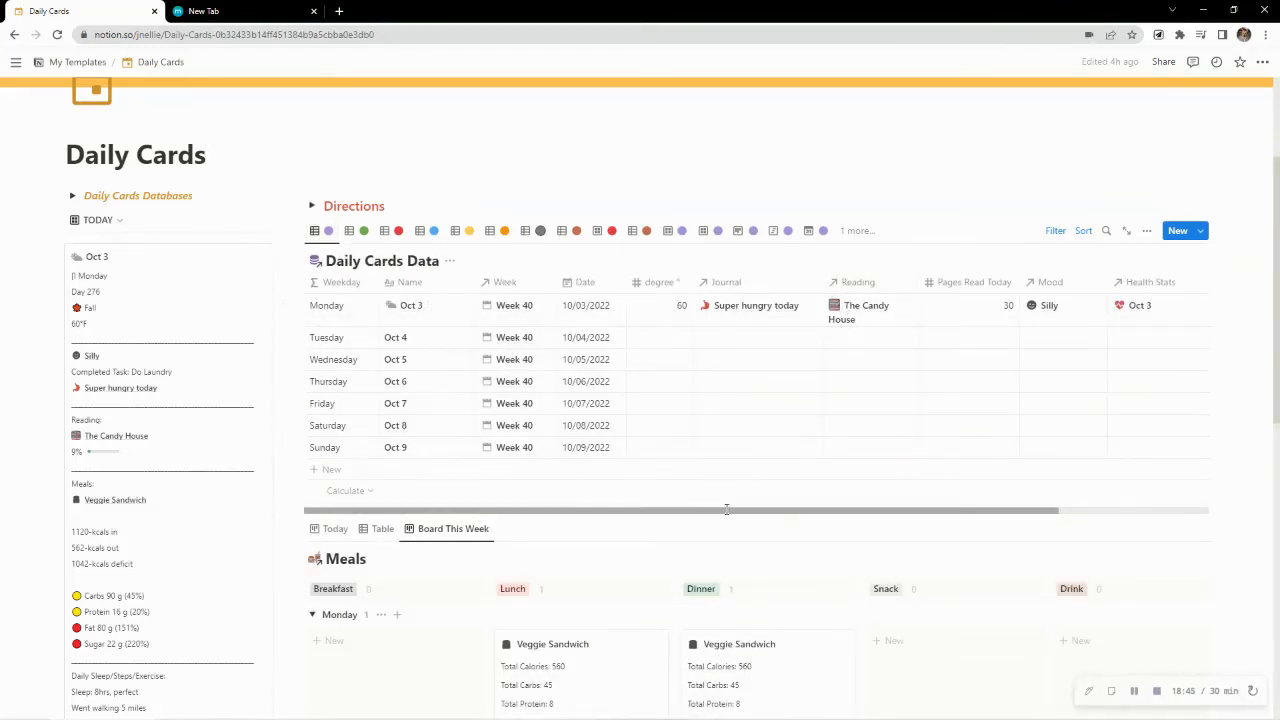
# Find the hidden Today's Task property by searching for "today" and show it in the Daily Cards Data table
pyautogui.moveTo(727, 510); pyautogui.dragTo(593, 524)
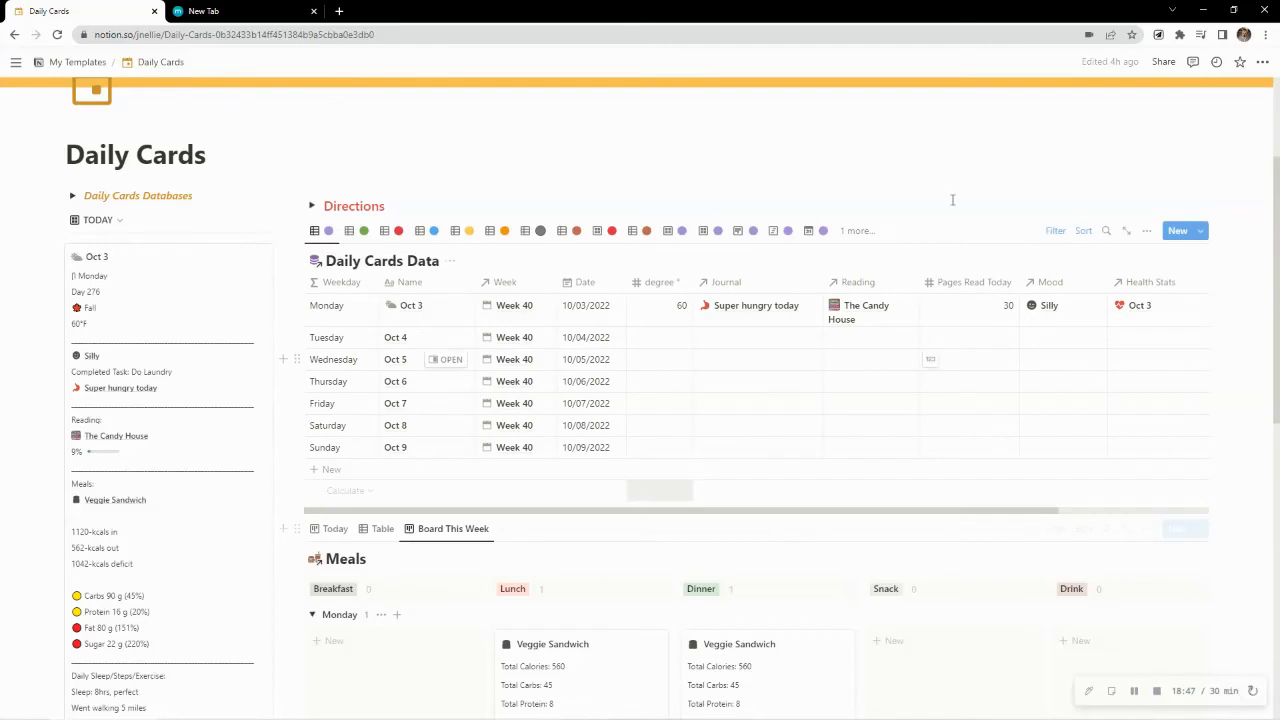
pyautogui.click(1146, 231)
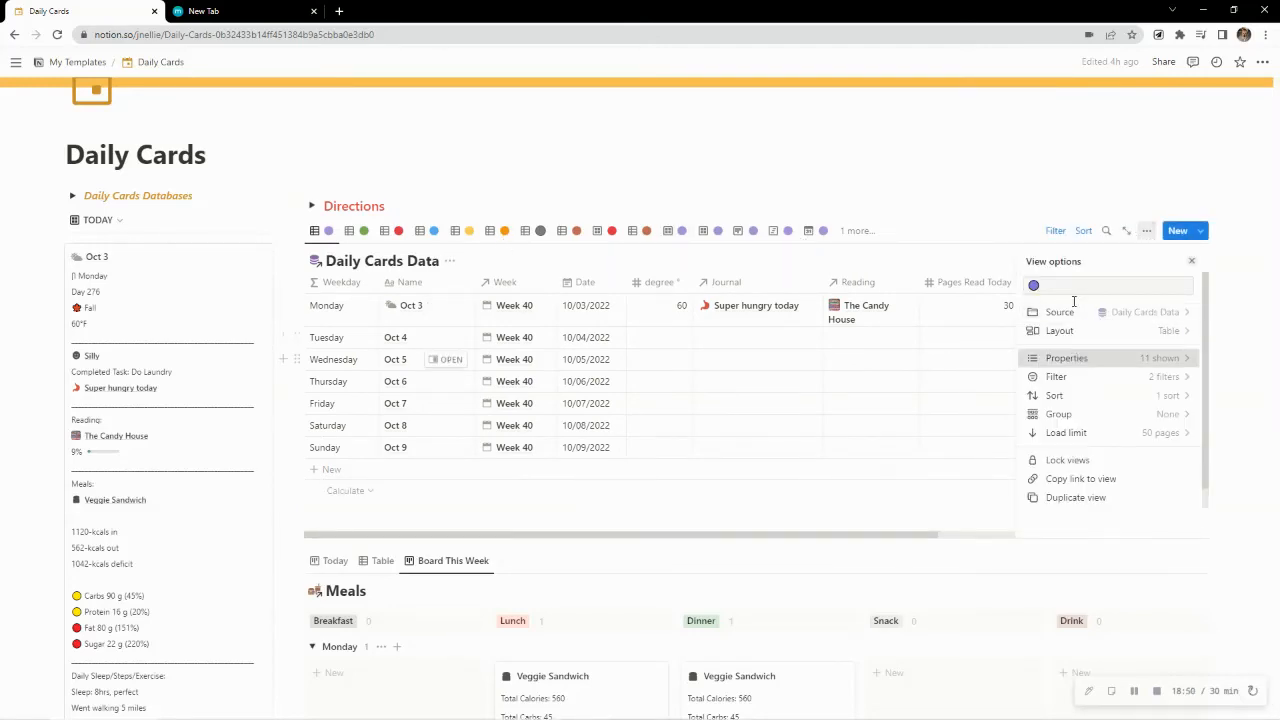
pyautogui.click(1076, 358)
pyautogui.write('today')
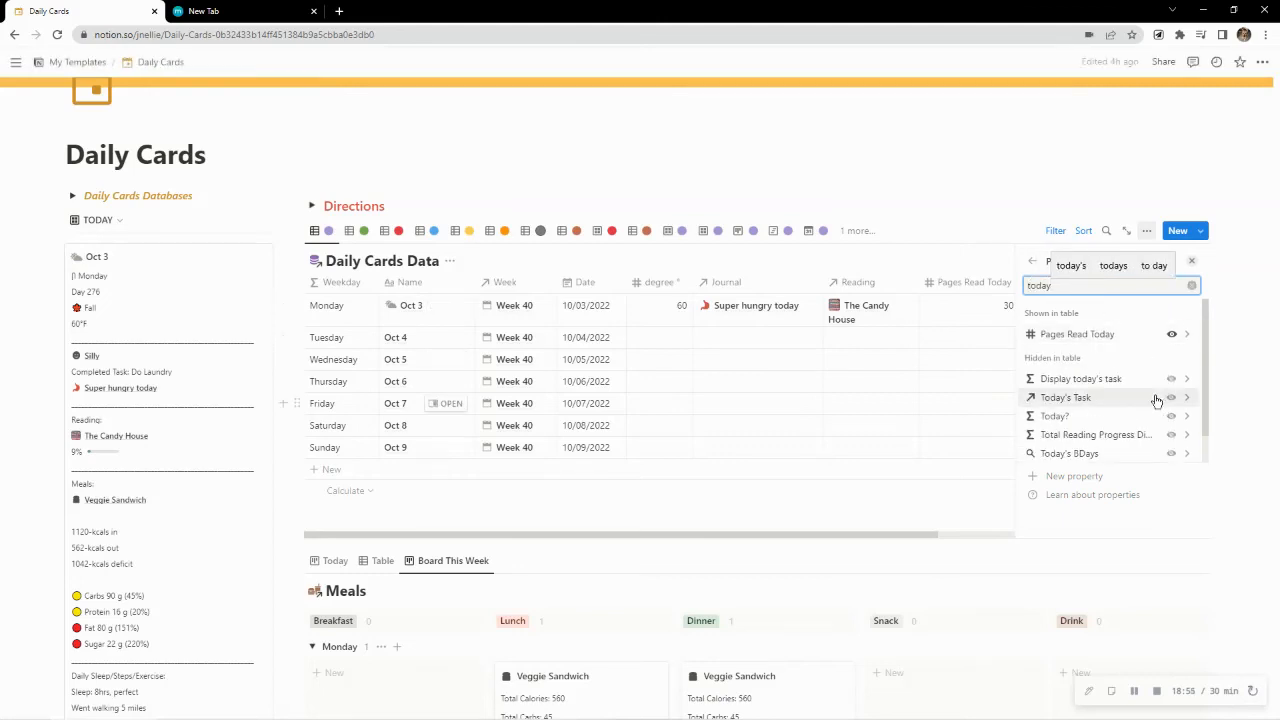
pyautogui.click(1172, 398)
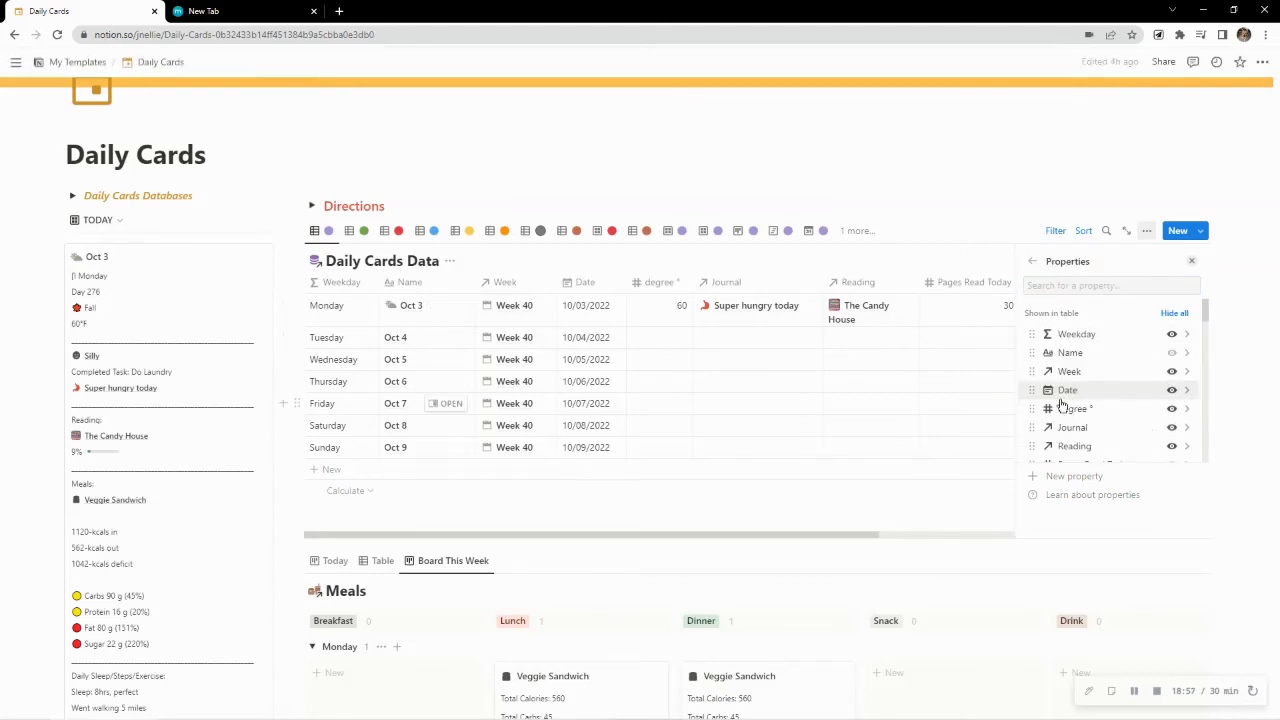
# Move the Today's Task property between degree and Journal in the Daily Cards Data table, and narrow its column
pyautogui.moveTo(1047, 414); pyautogui.dragTo(1073, 404)
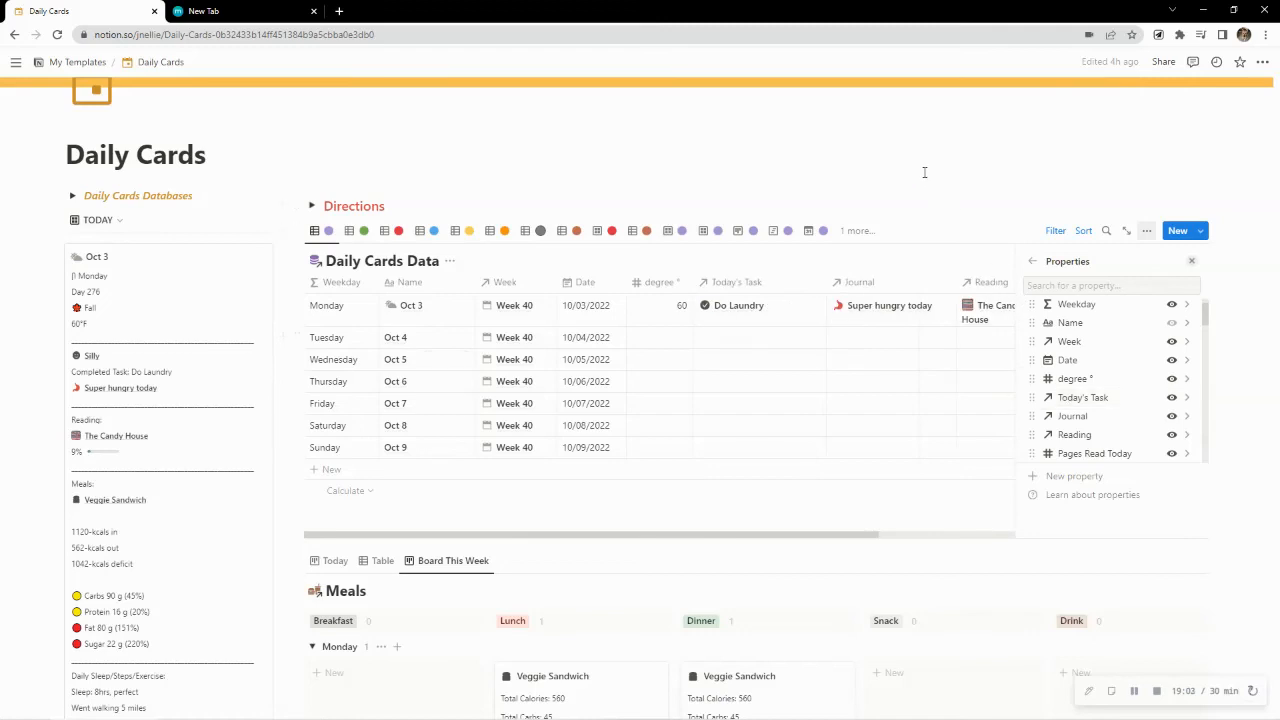
pyautogui.click(924, 172)
pyautogui.moveTo(824, 291); pyautogui.dragTo(796, 285)
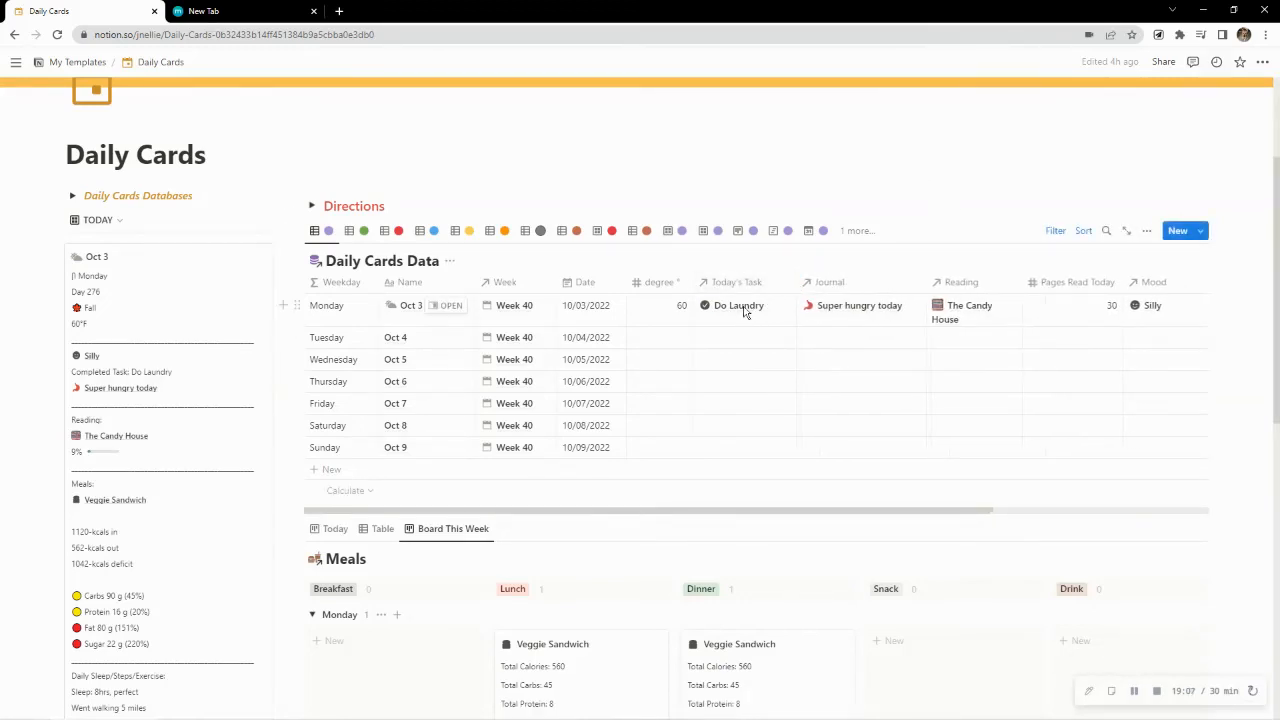
# Open the Do Laundry task from Monday's Oct 3 row, toggle its finished checkbox off and on again, and close the preview
pyautogui.click(743, 313)
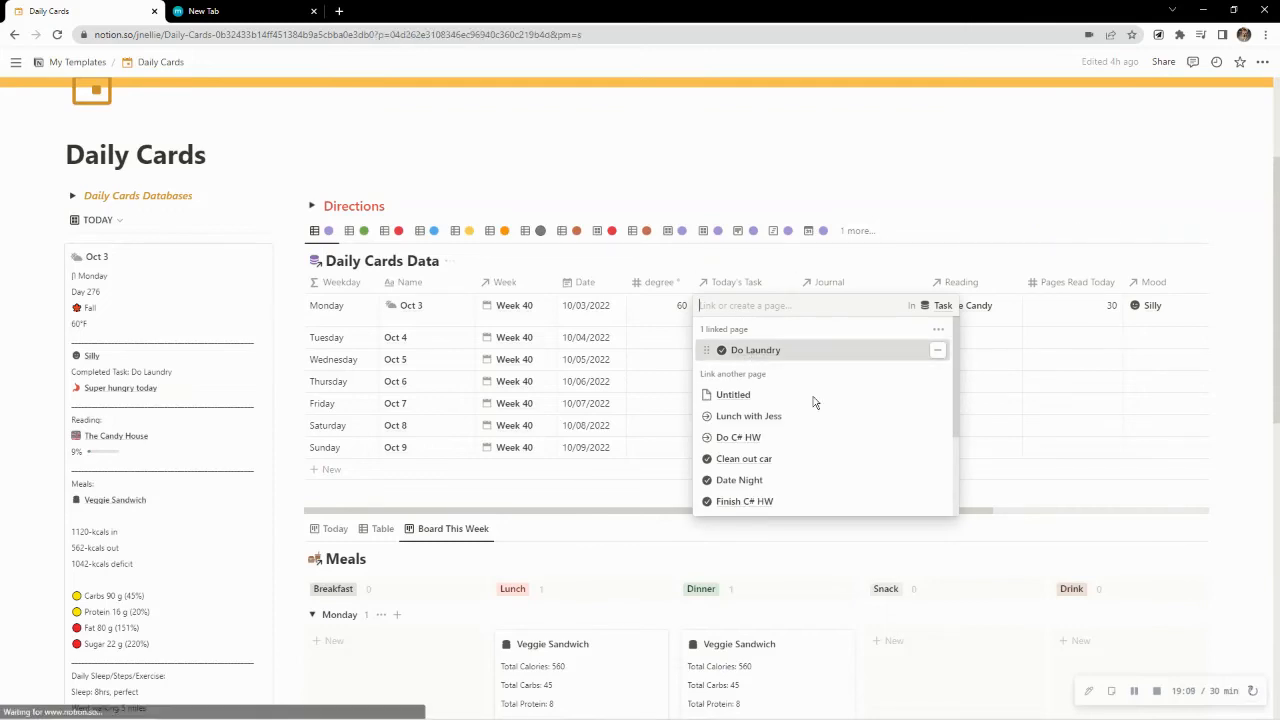
pyautogui.click(754, 352)
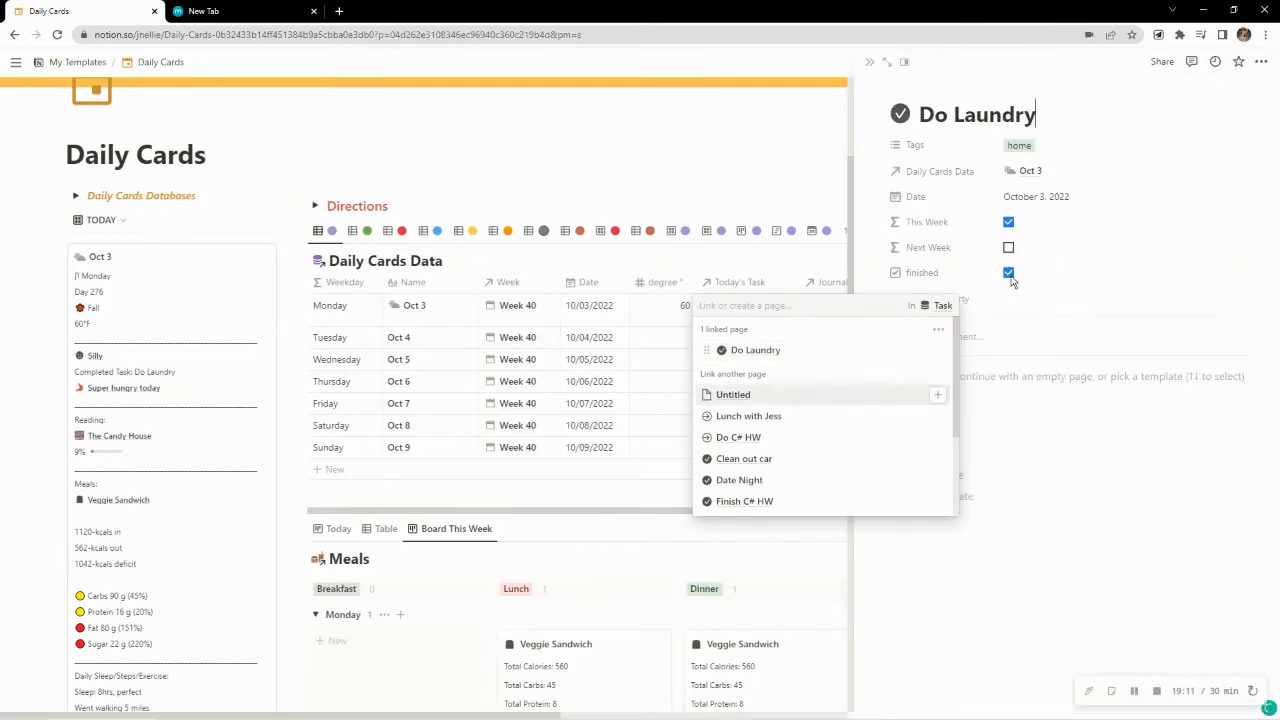
pyautogui.click(1124, 260)
pyautogui.click(1012, 275)
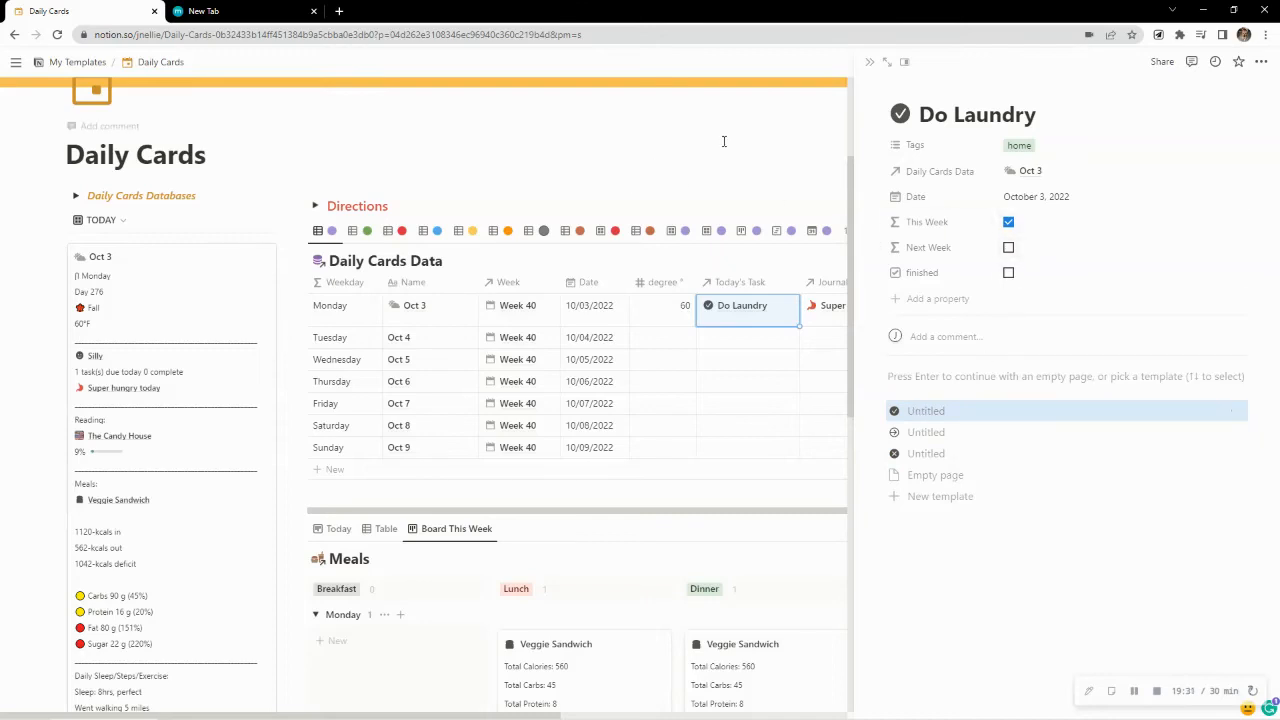
pyautogui.click(1008, 276)
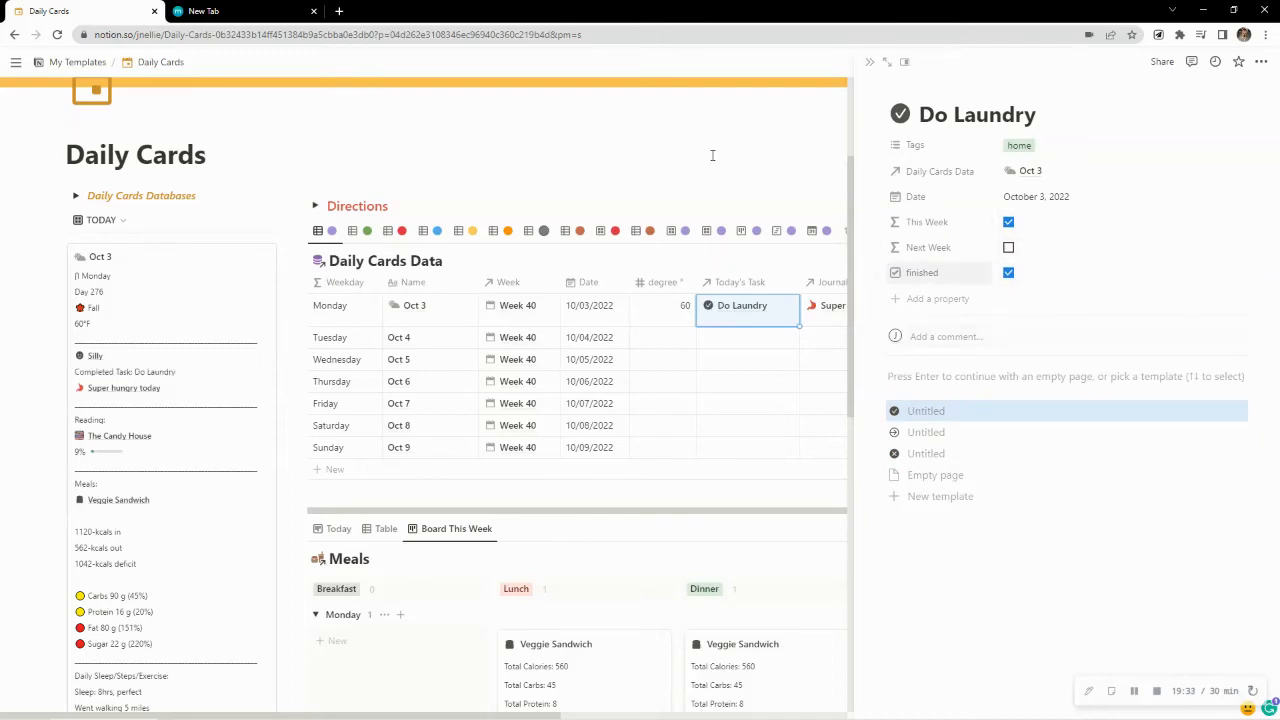
pyautogui.click(872, 64)
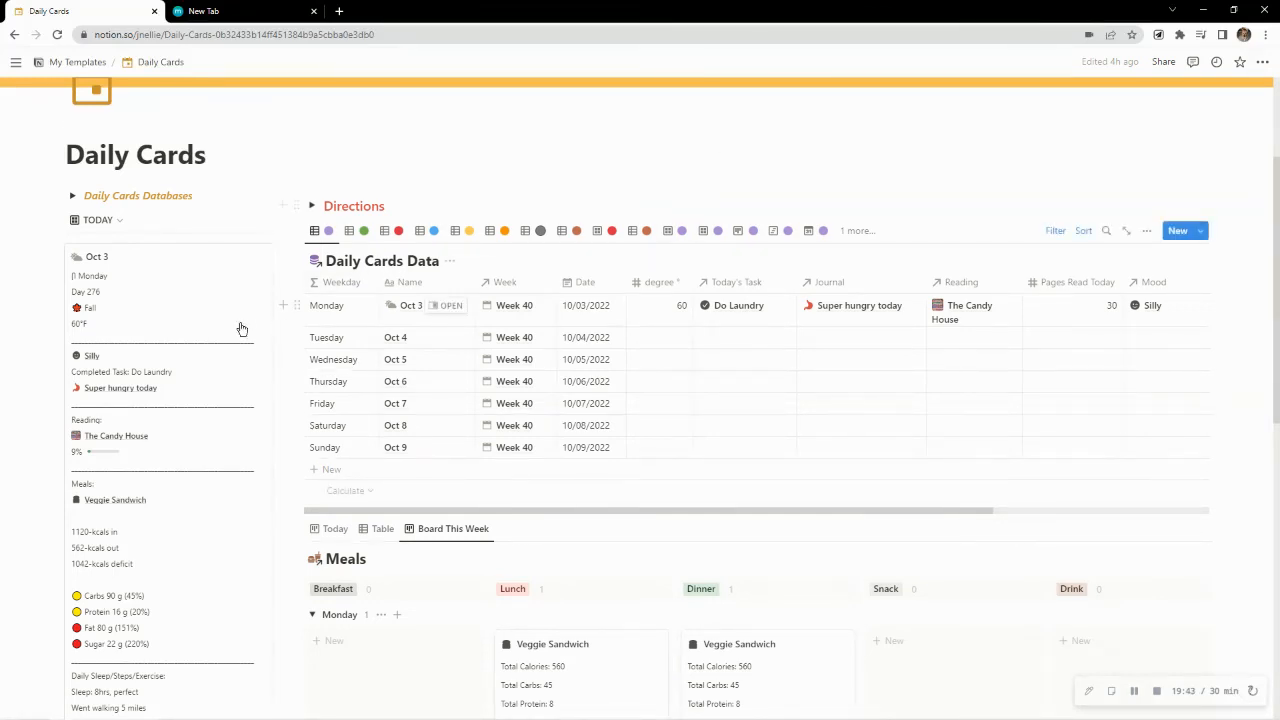
# Switch to the personal Planner page in the Notion desktop app and examine its Today's Task list and daily card
pyautogui.scroll(-3, 236, 332)
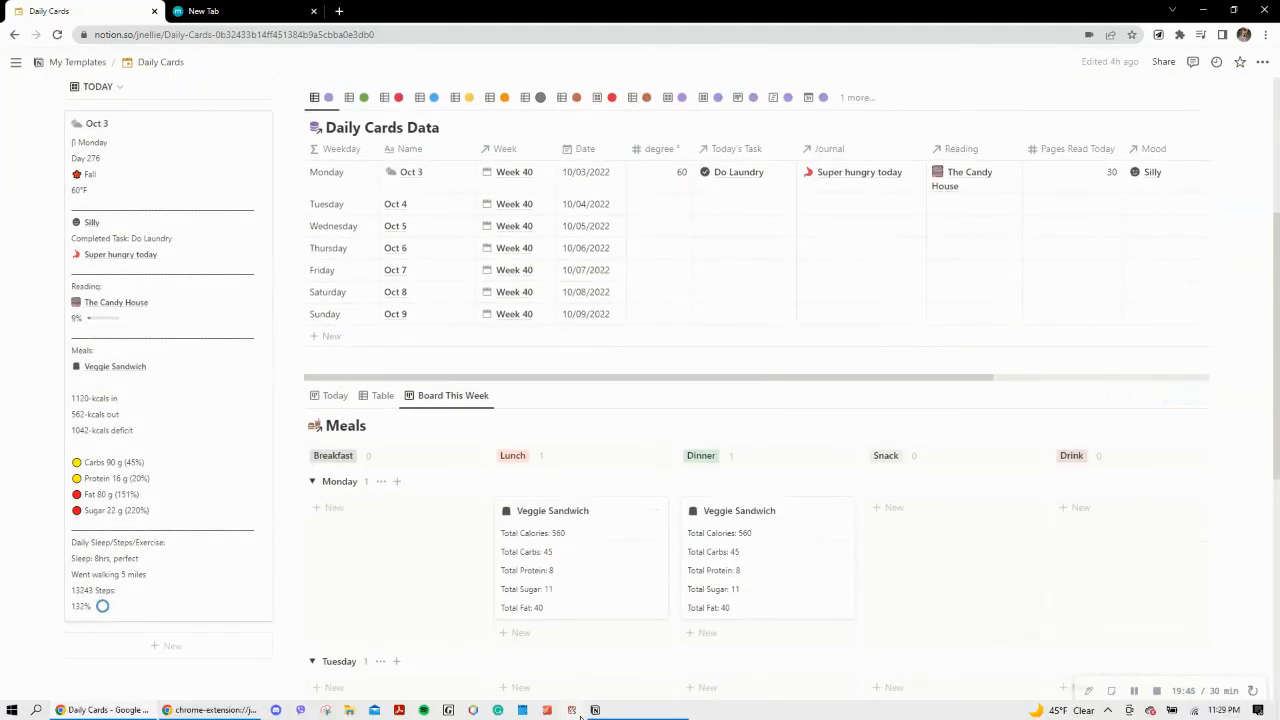
pyautogui.click(643, 715)
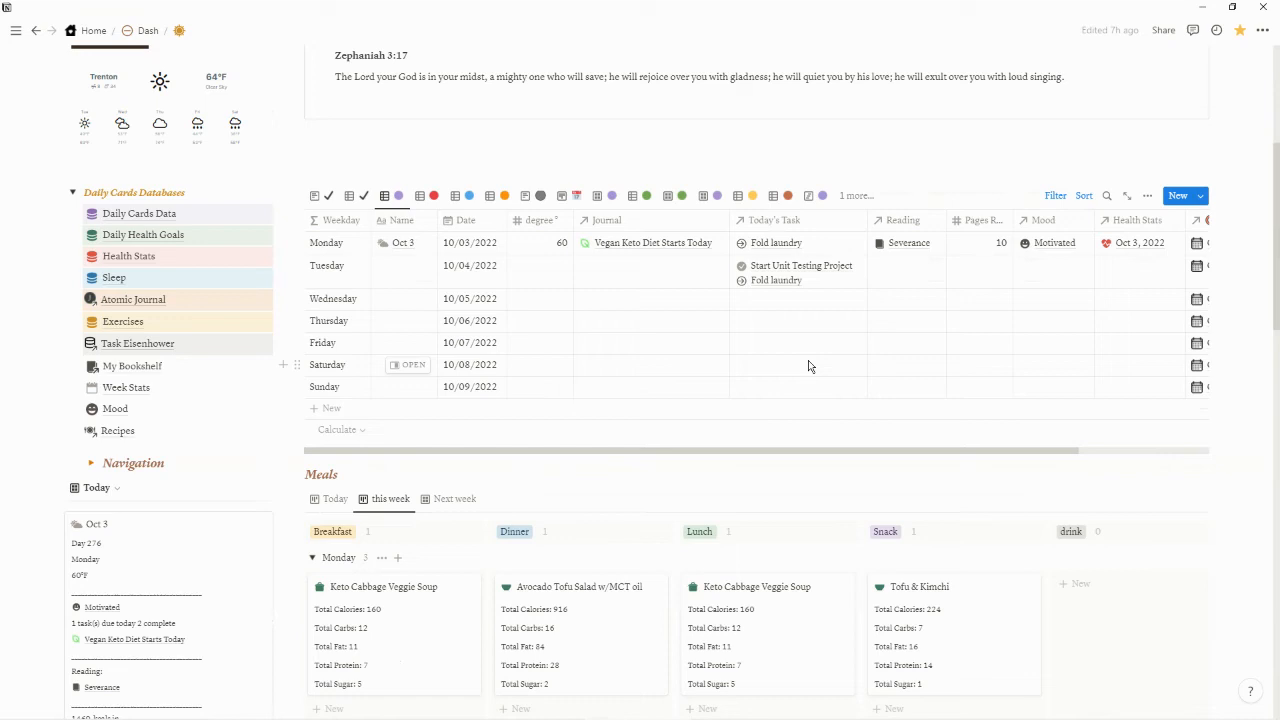
pyautogui.scroll(-5, 808, 362)
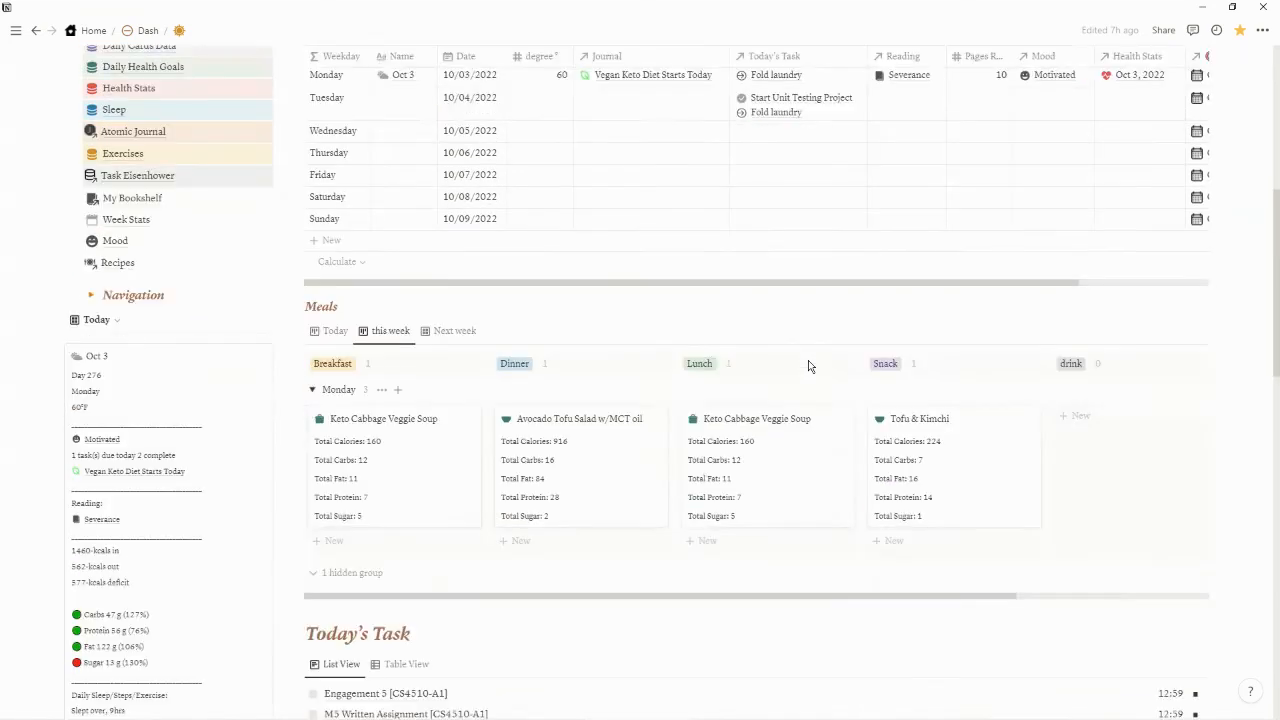
pyautogui.scroll(-1, 809, 360)
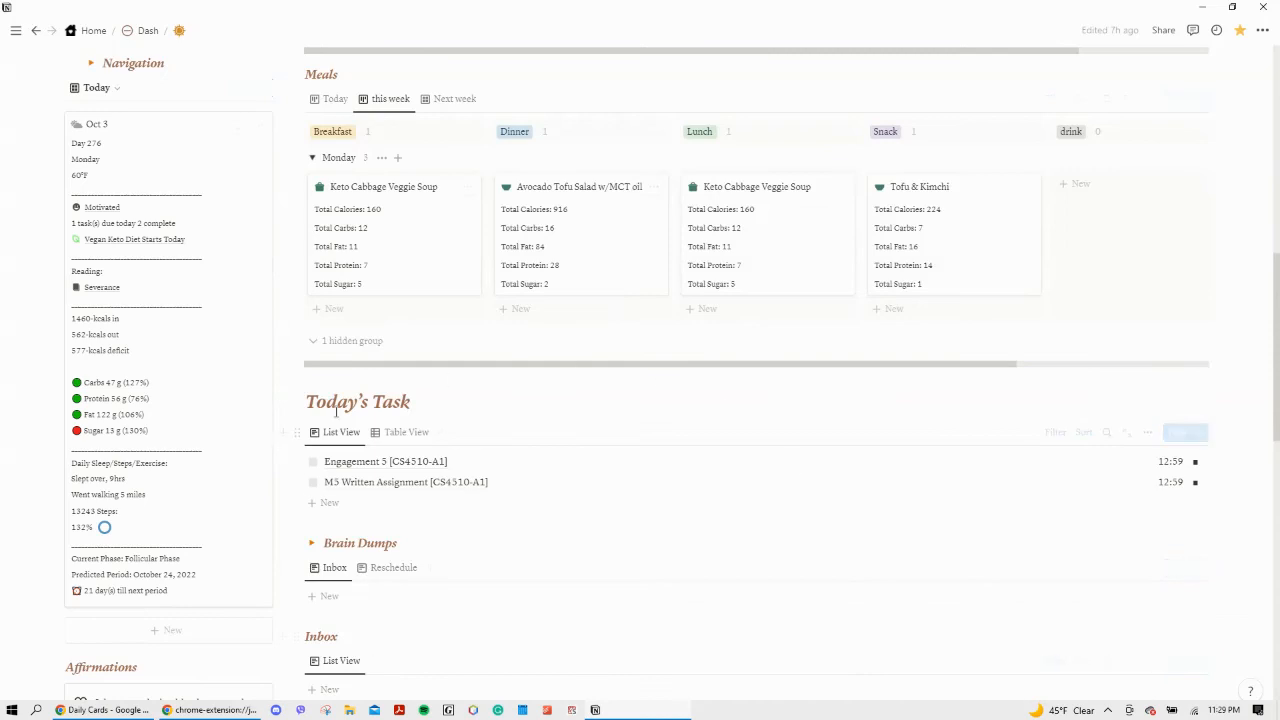
pyautogui.scroll(3, 723, 500)
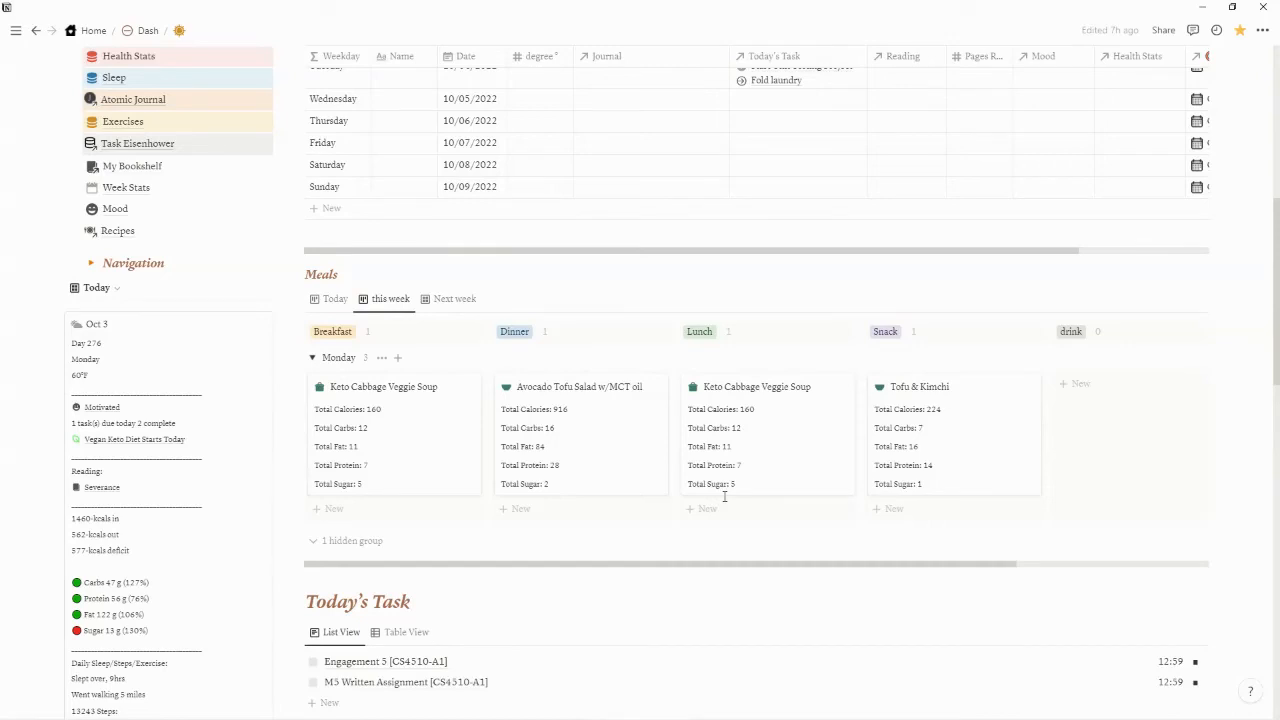
pyautogui.scroll(4, 724, 497)
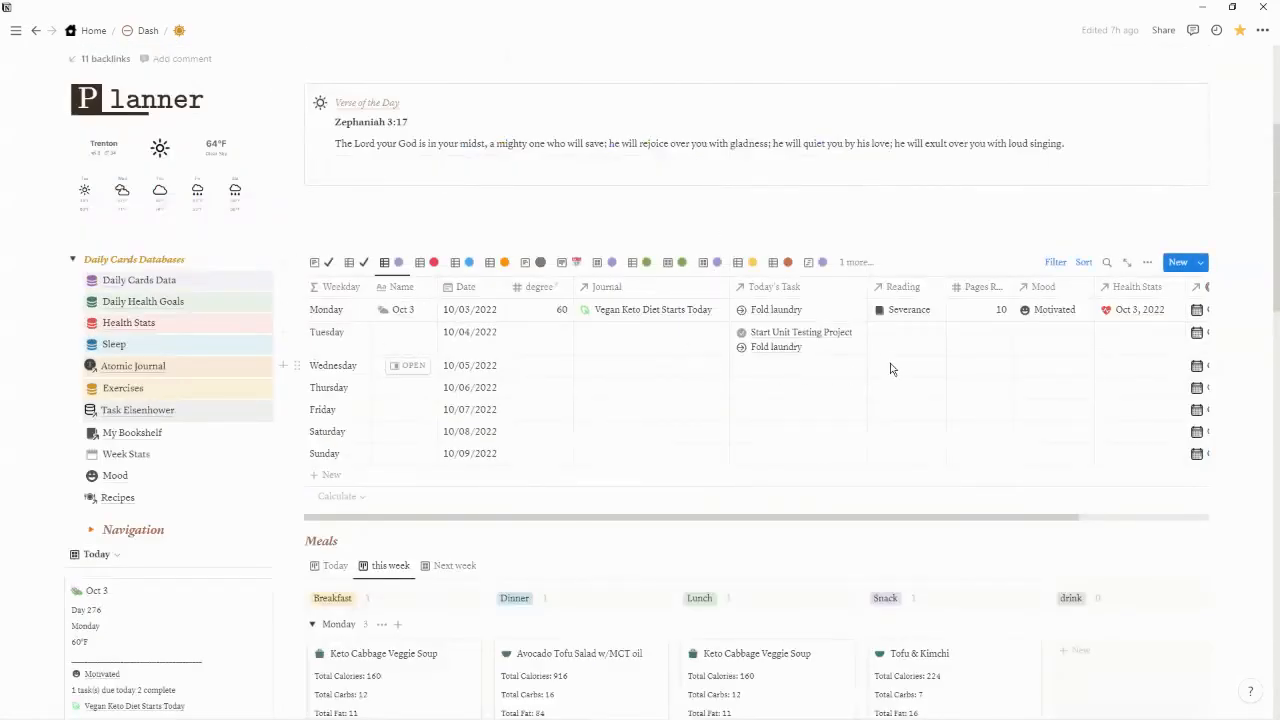
# Compare the Planner table's Today's Task column with the Today's Task list and the task line on the Oct 3 card
pyautogui.scroll(-1, 743, 333)
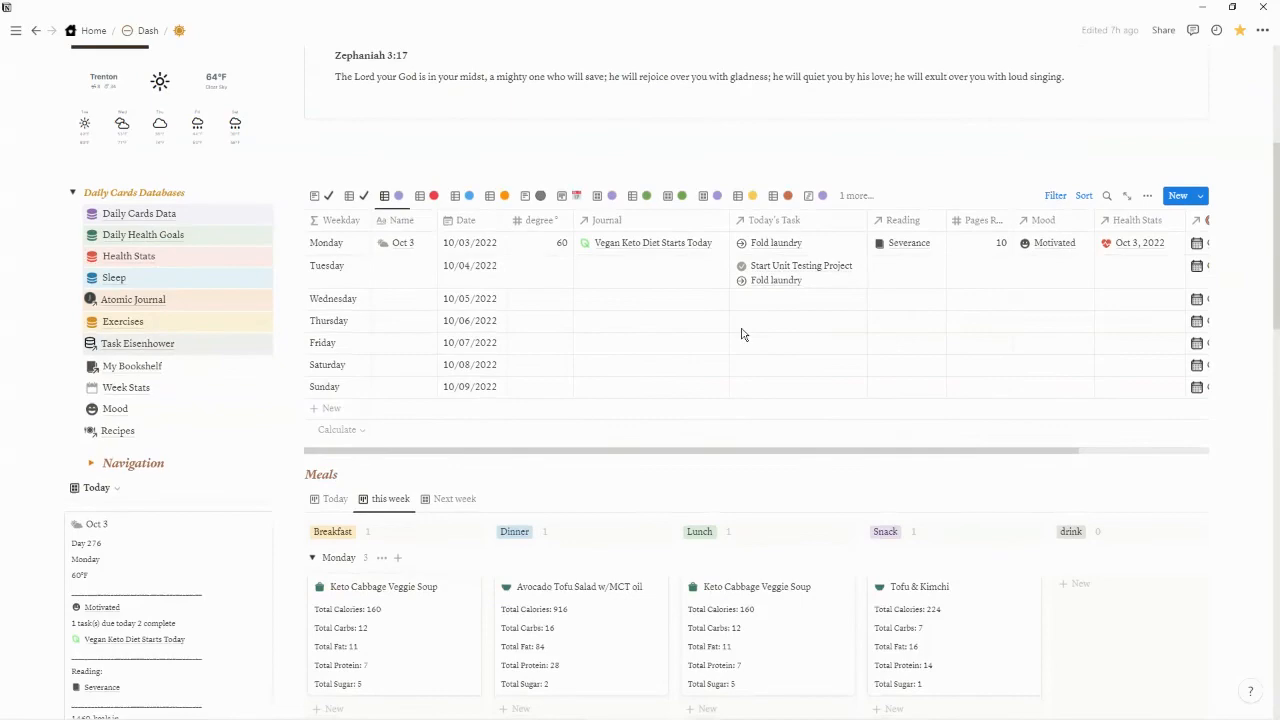
pyautogui.scroll(2, 743, 333)
pyautogui.scroll(-1, 742, 327)
pyautogui.scroll(-5, 741, 331)
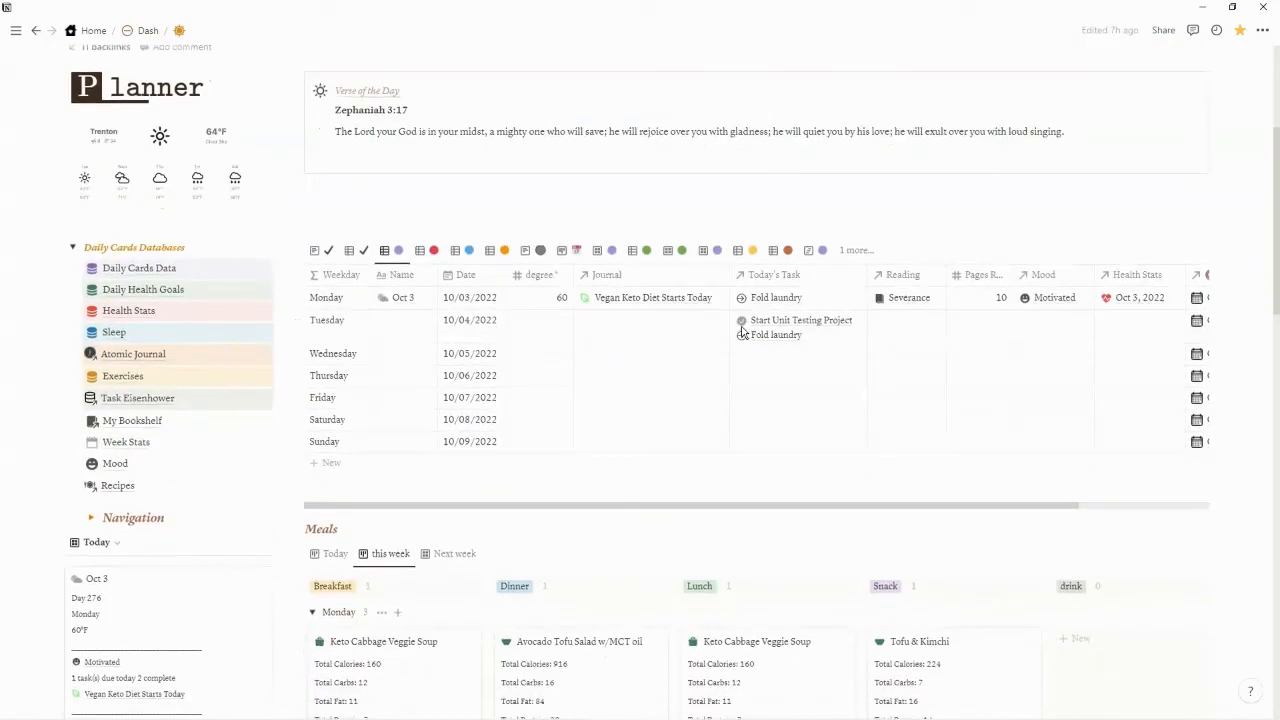
pyautogui.scroll(-2, 742, 331)
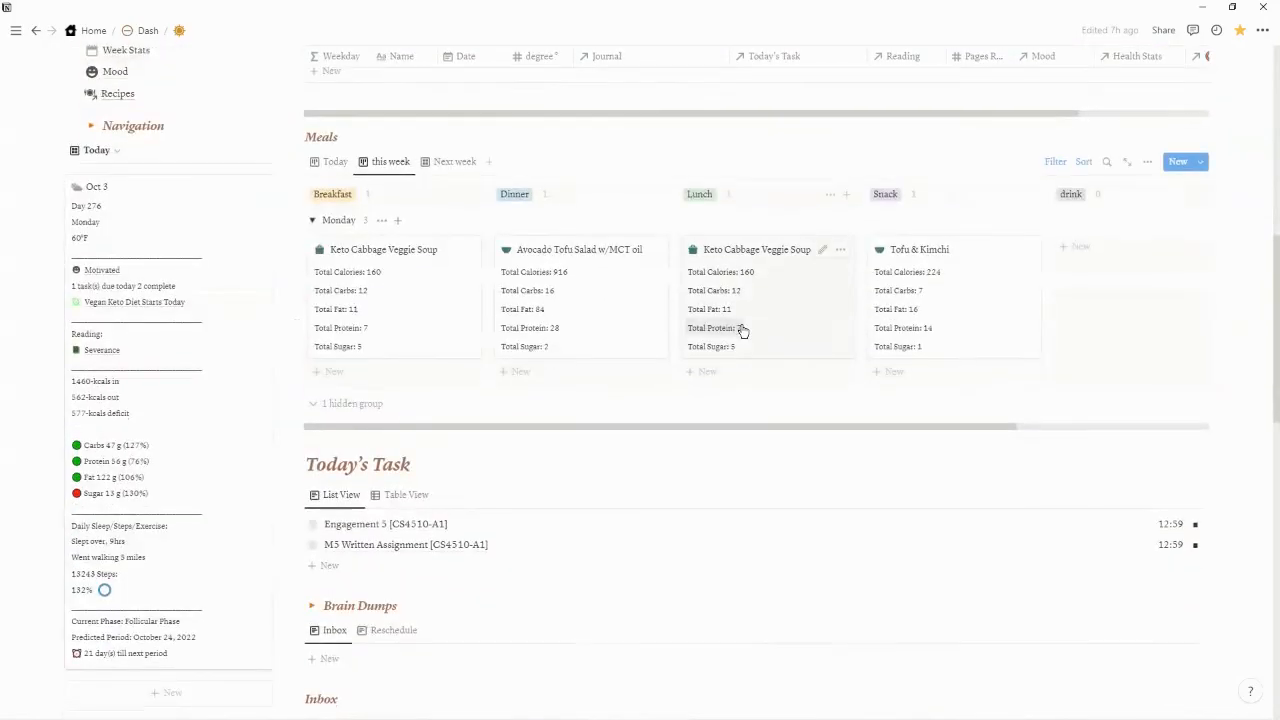
pyautogui.scroll(1, 743, 331)
pyautogui.scroll(2, 743, 331)
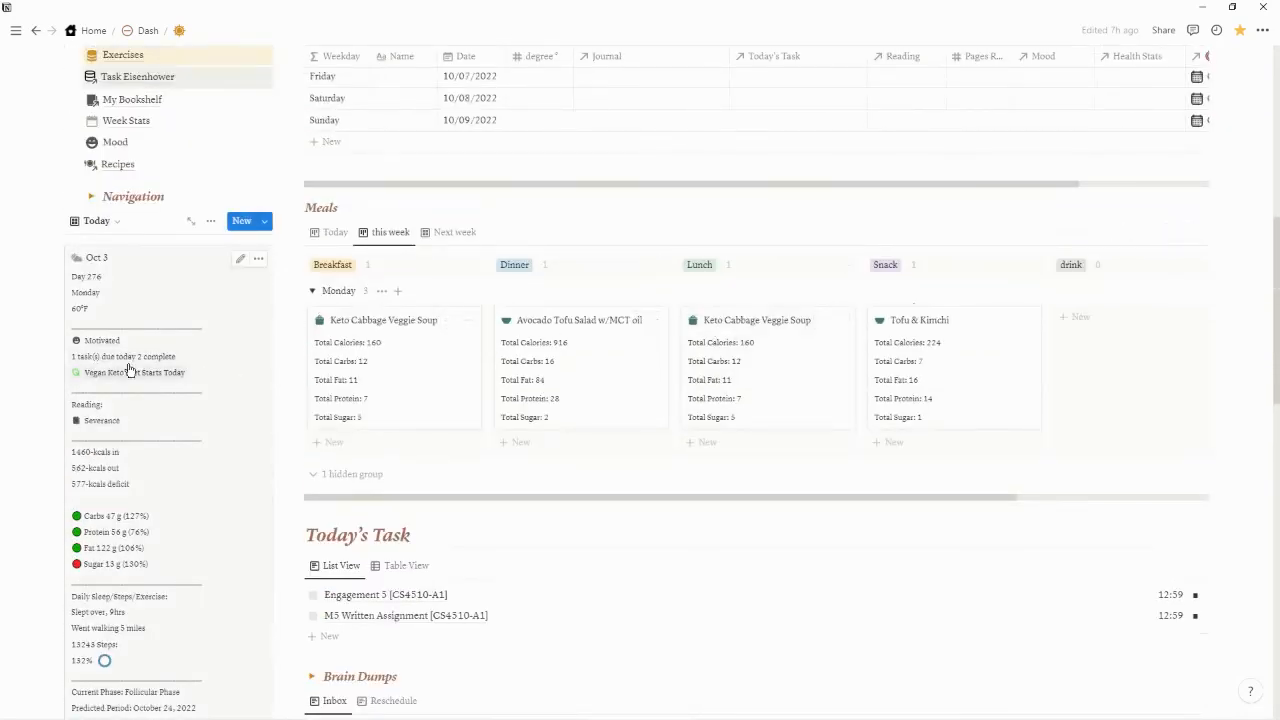
pyautogui.scroll(2, 550, 465)
pyautogui.scroll(2, 580, 457)
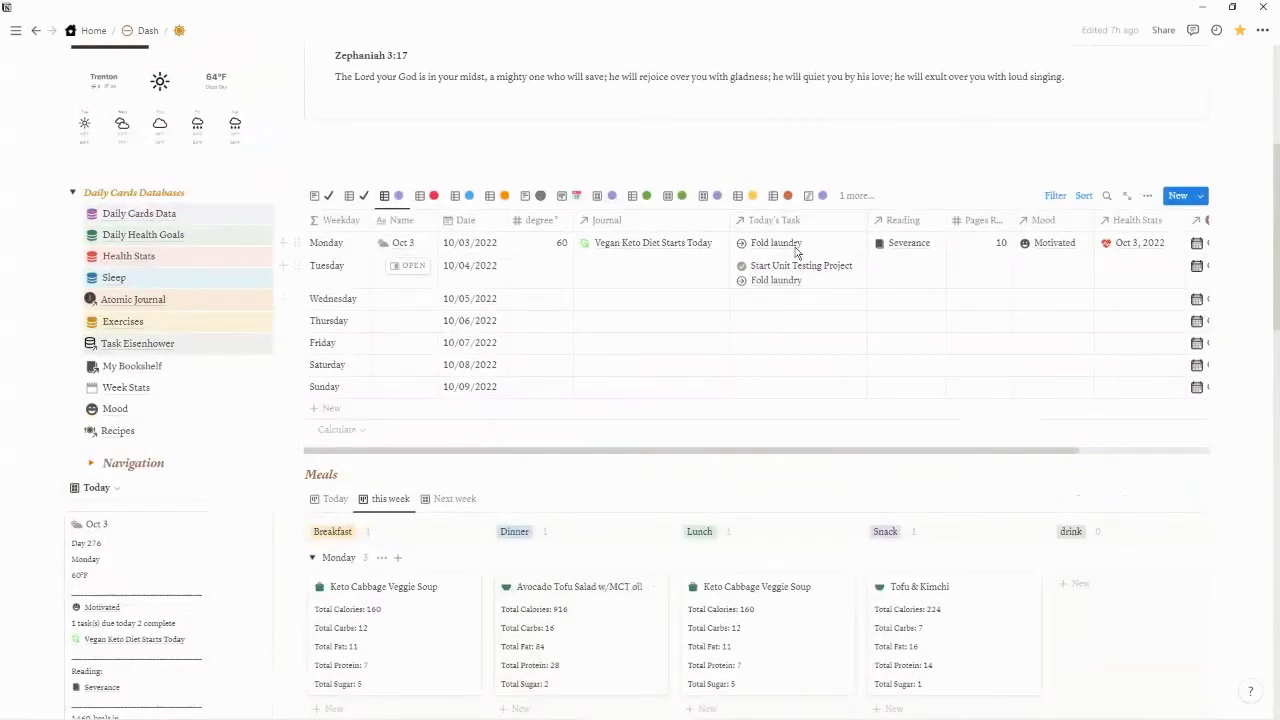
pyautogui.scroll(-6, 786, 314)
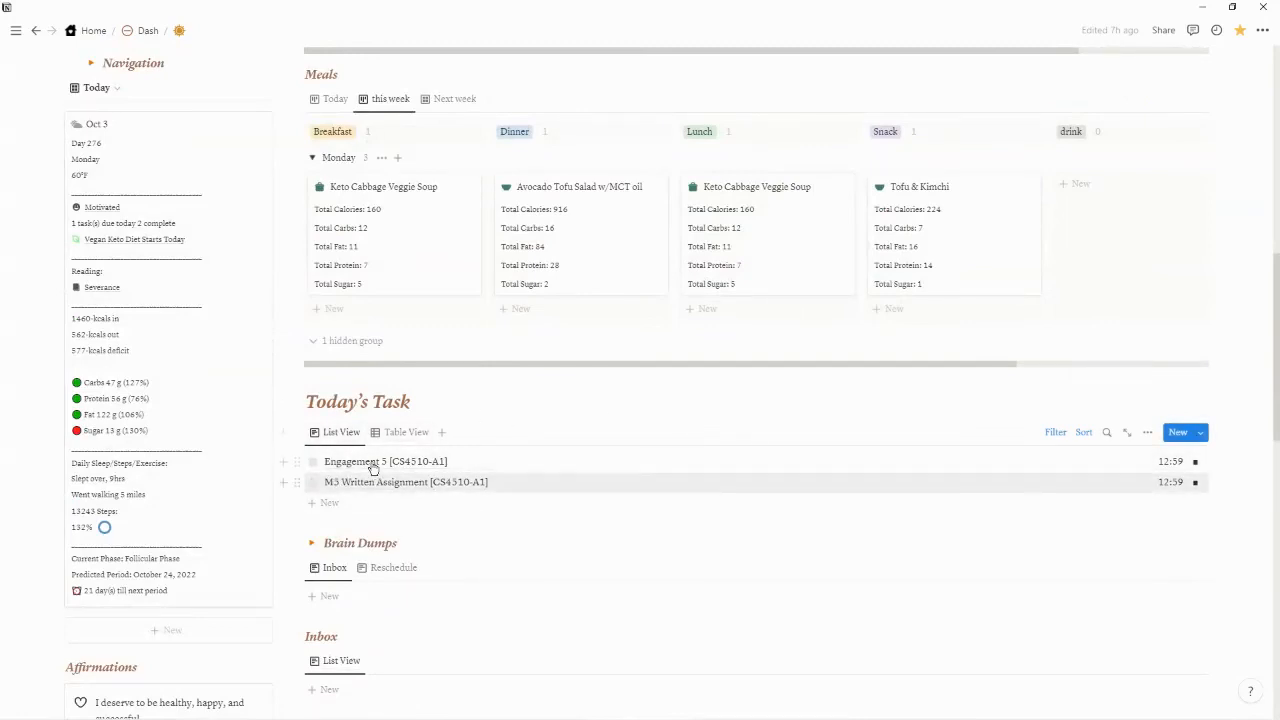
pyautogui.scroll(1, 517, 480)
pyautogui.scroll(3, 517, 480)
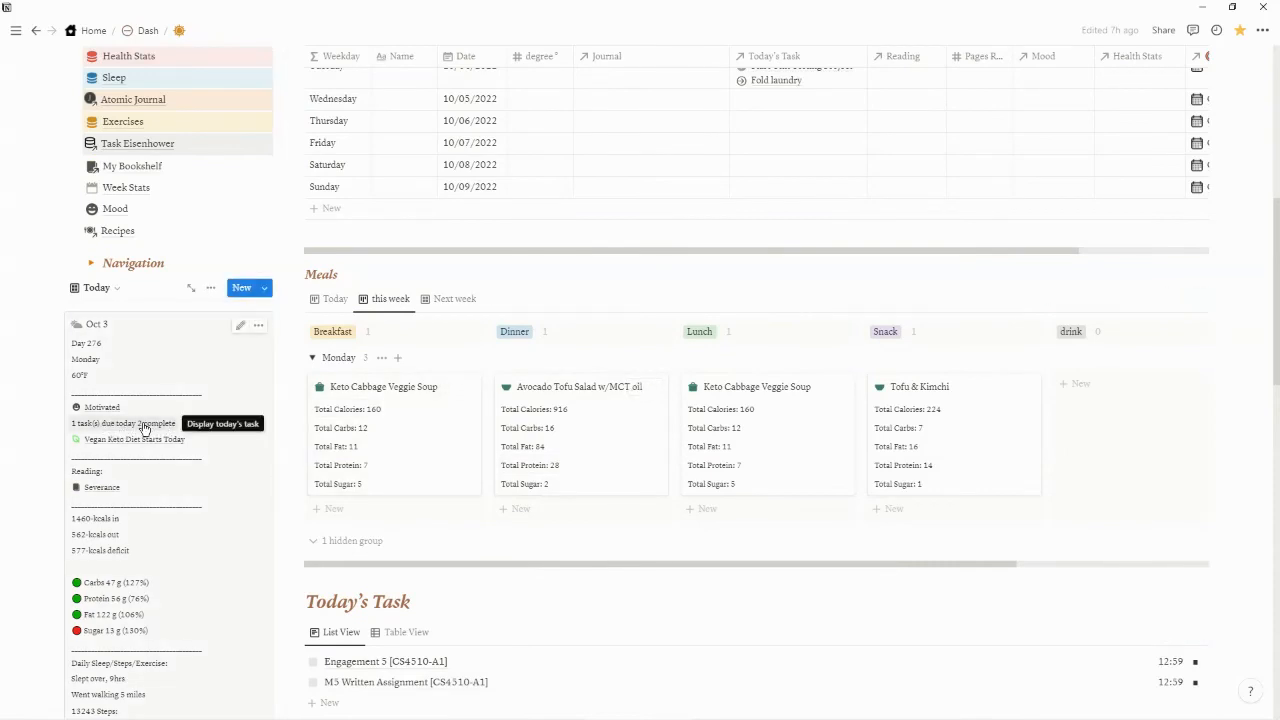
pyautogui.scroll(5, 802, 368)
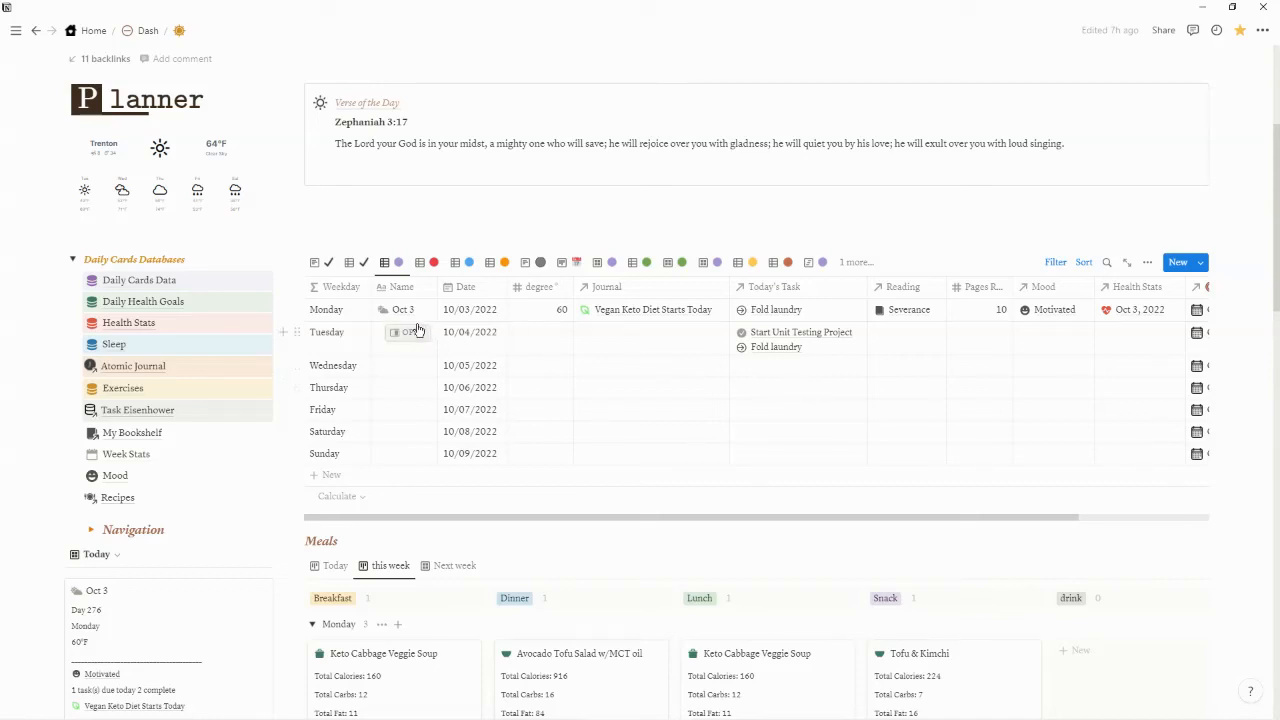
# Name the Tuesday row Oct 4 and the Wednesday row Oct 5 in the Planner's daily table
pyautogui.click(397, 356)
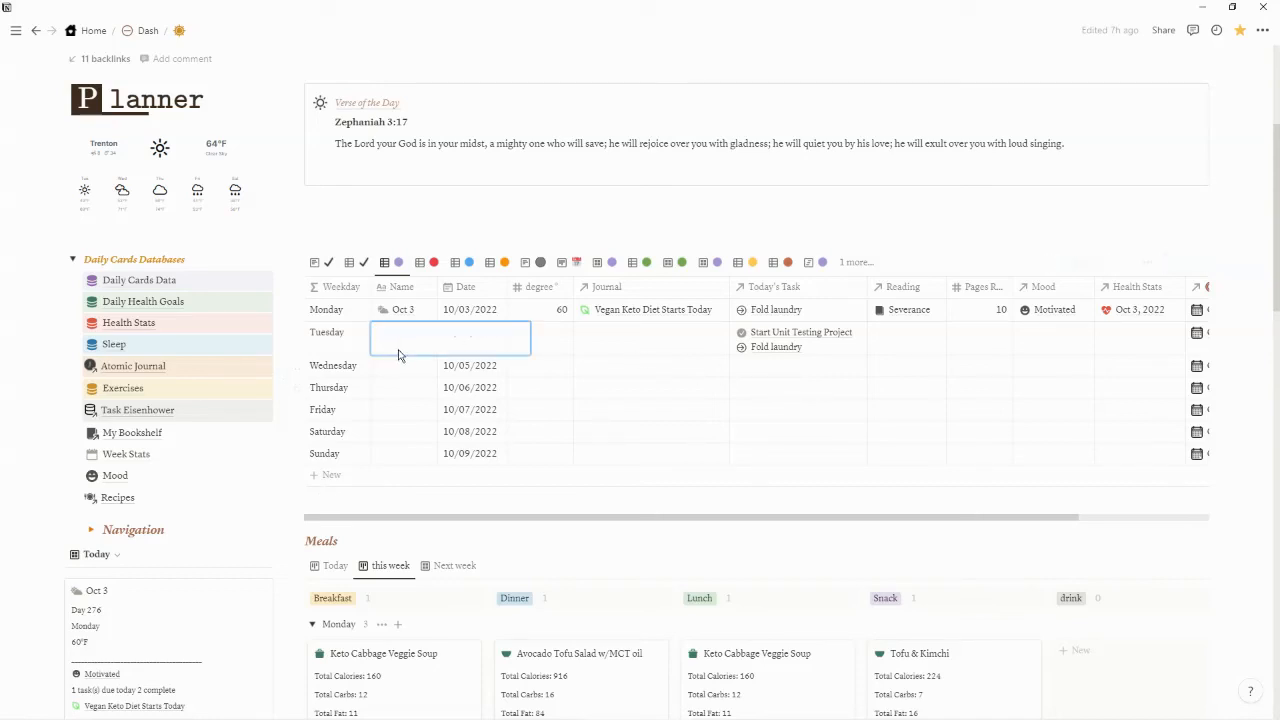
pyautogui.write('Oct ')
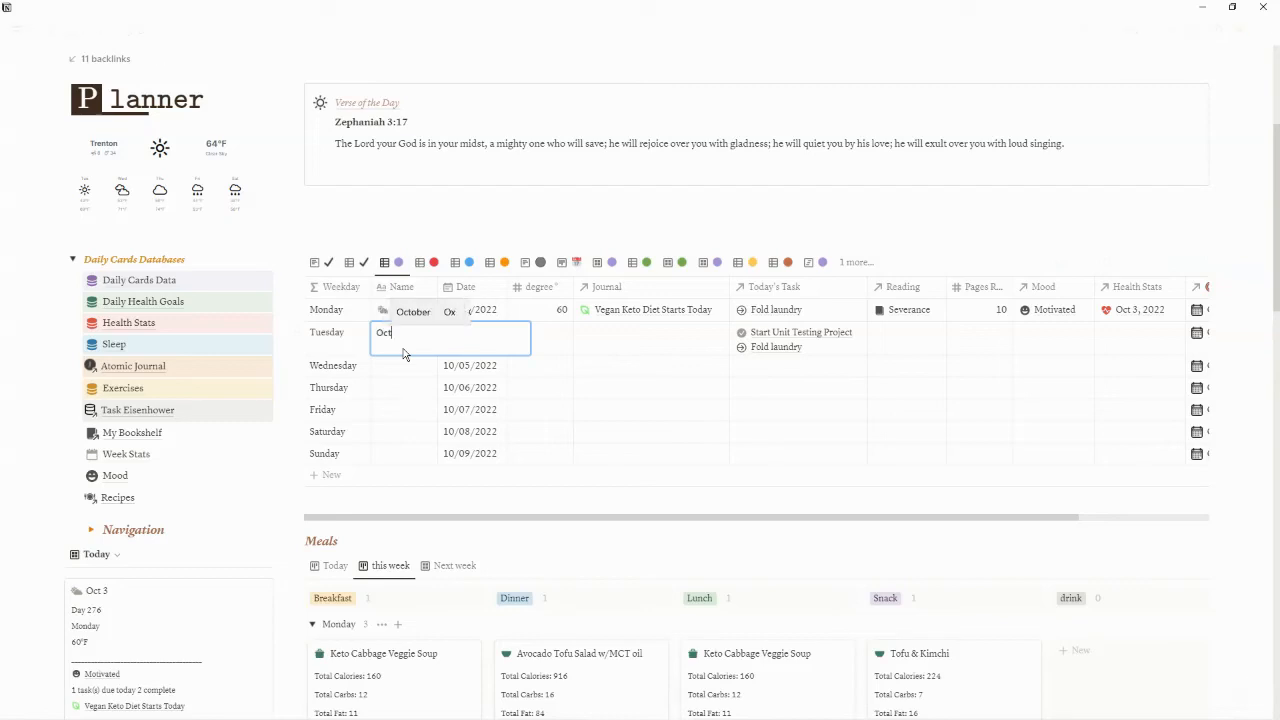
pyautogui.write('4')
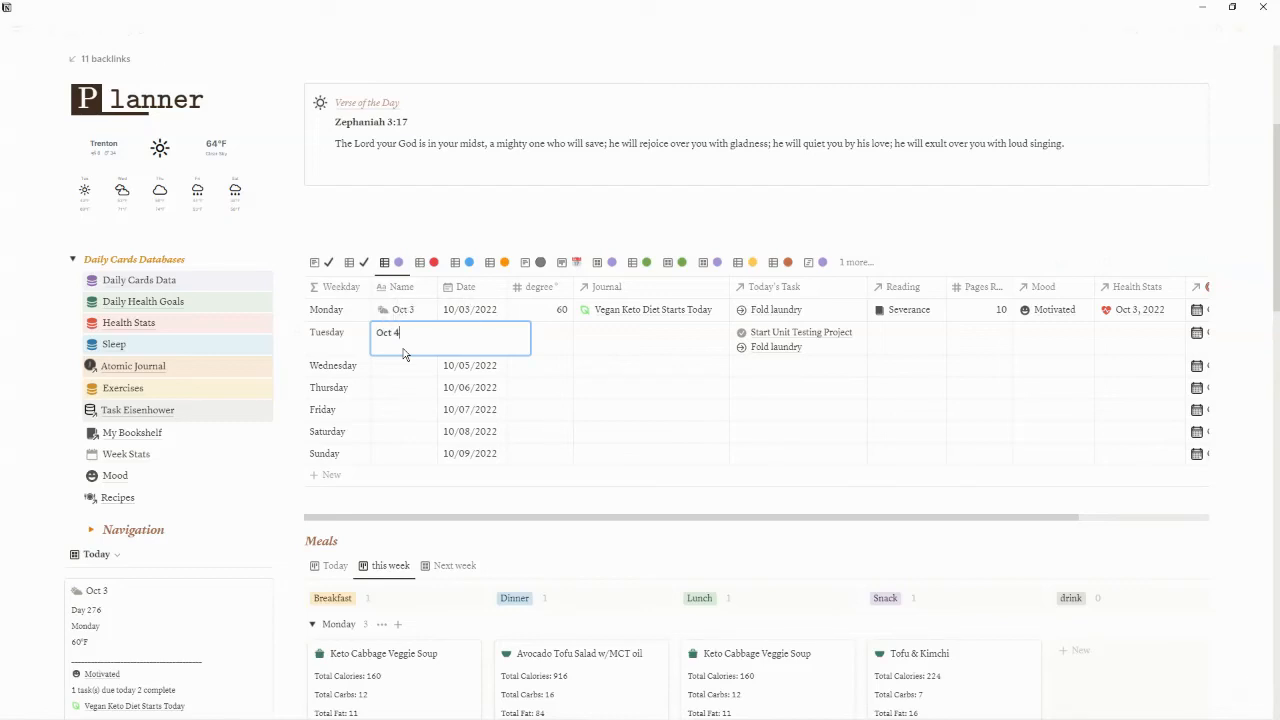
pyautogui.press('Return')
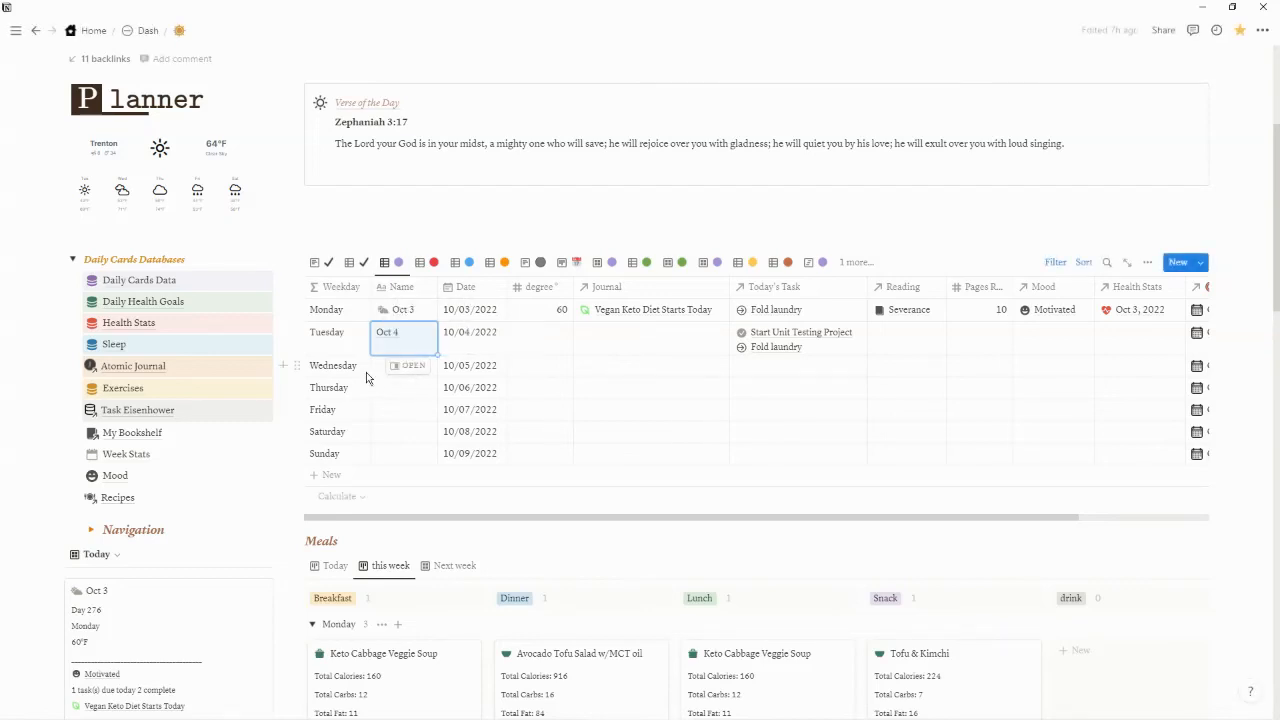
pyautogui.click(381, 368)
pyautogui.write('Oct 5')
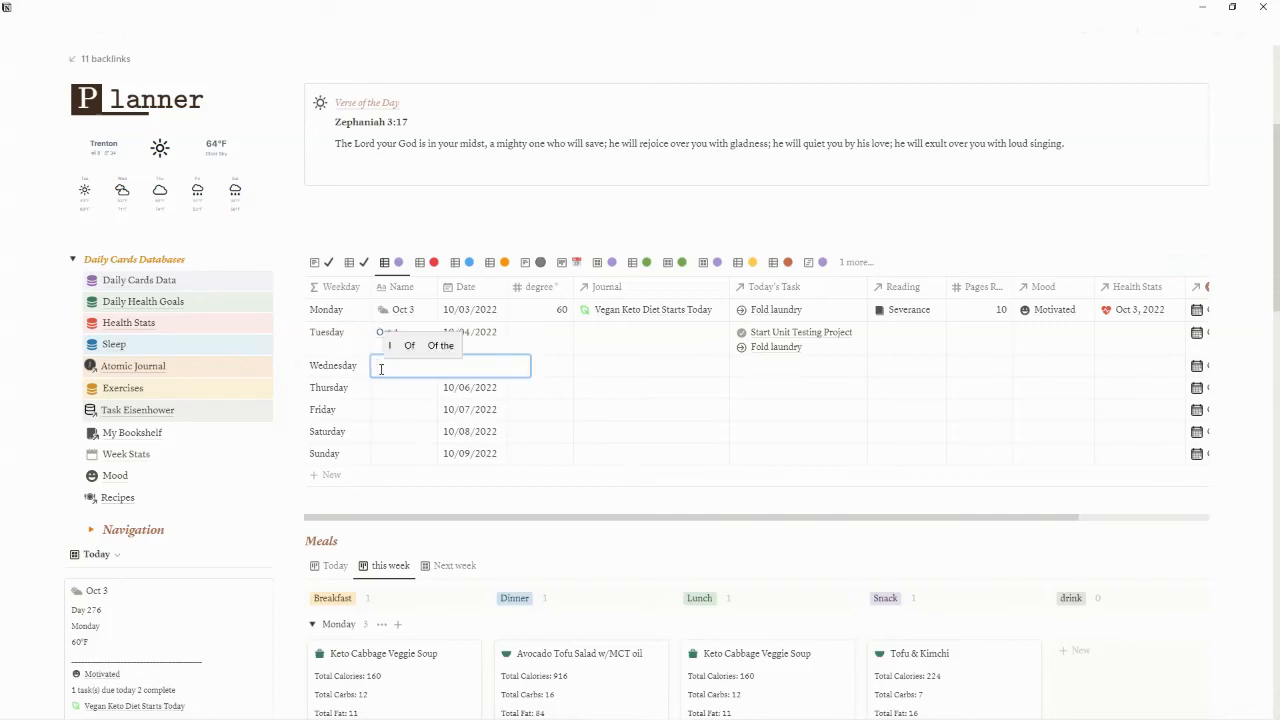
pyautogui.press('Return')
# Name the Thursday row Oct 6 and the Friday row Oct 7 in the Planner's daily table
pyautogui.click(381, 389)
pyautogui.write('Oct 6')
pyautogui.press('Return')
pyautogui.click(383, 411)
pyautogui.write('Oct 7')
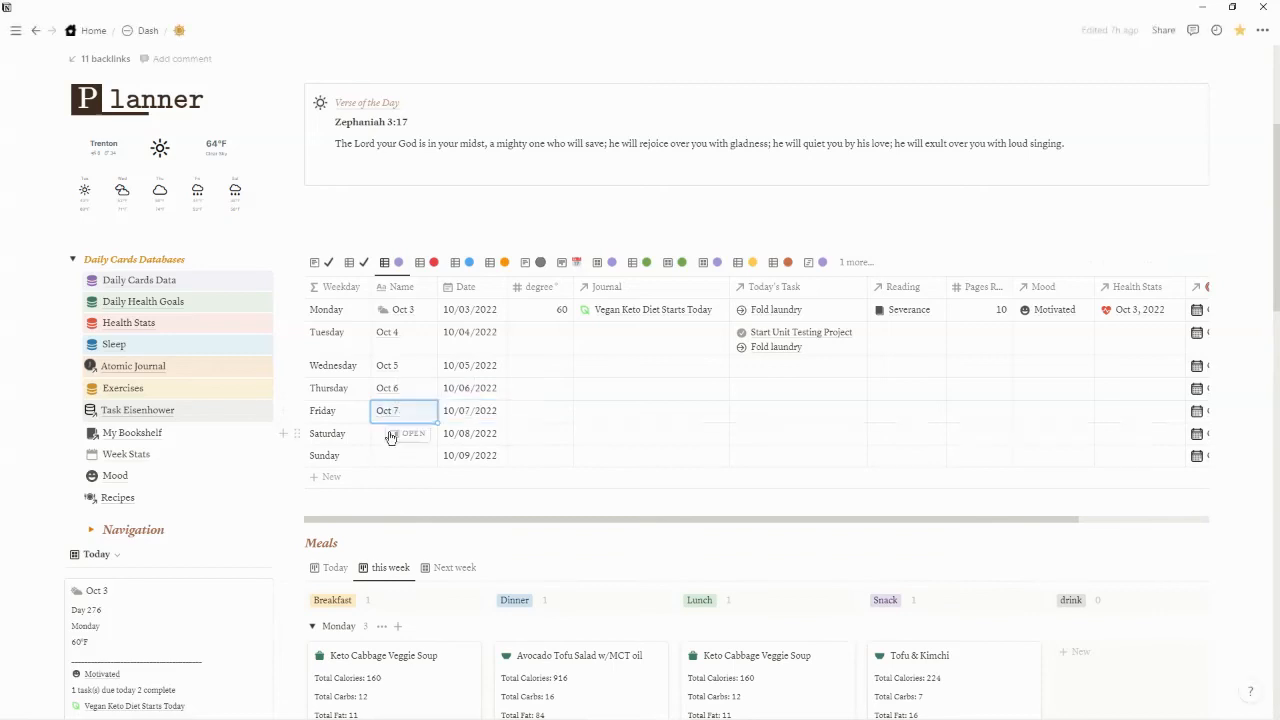
pyautogui.press('Return')
# Name the Saturday row Oct 8 in the Planner's daily table
pyautogui.click(381, 434)
pyautogui.write('Oct 8')
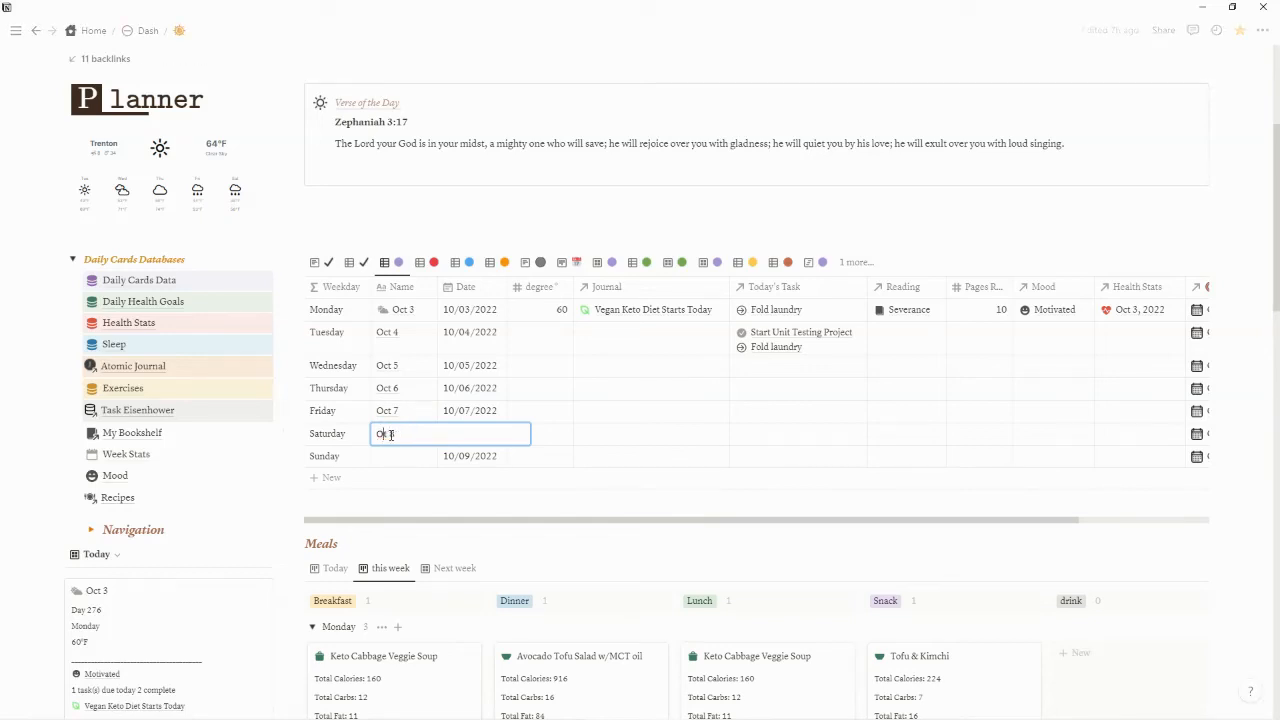
pyautogui.press('Return')
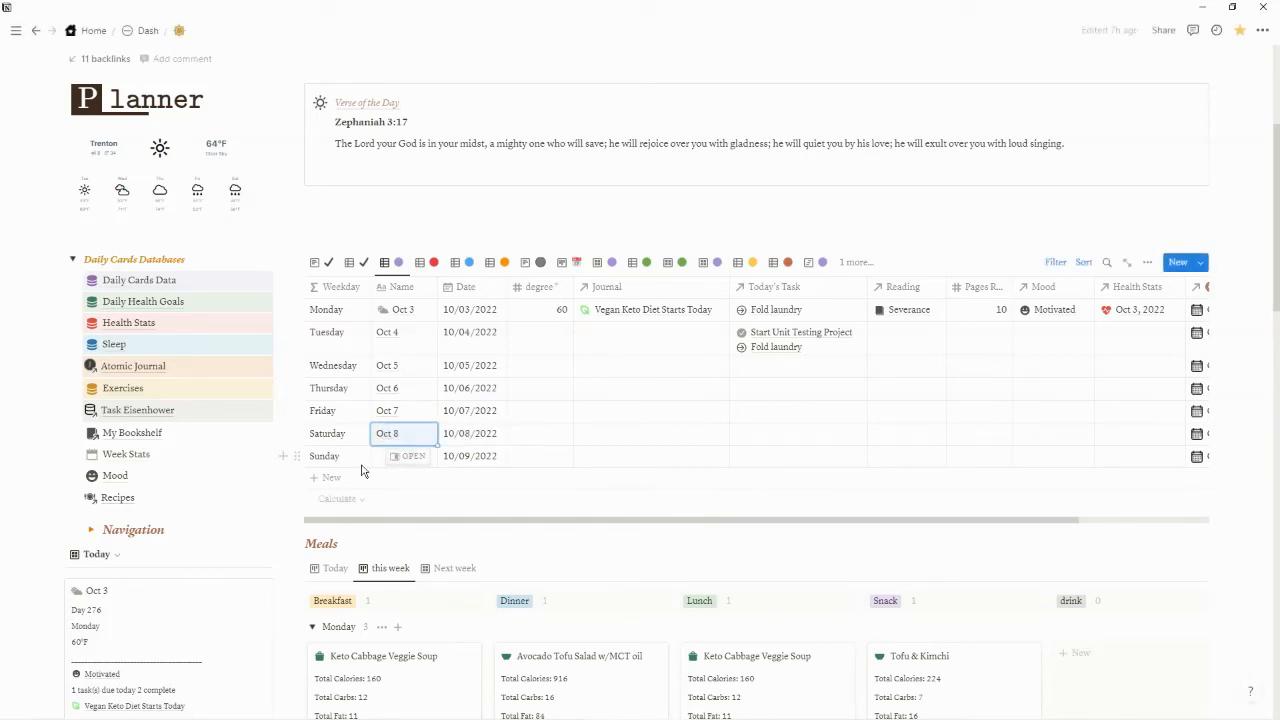
pyautogui.click(379, 462)
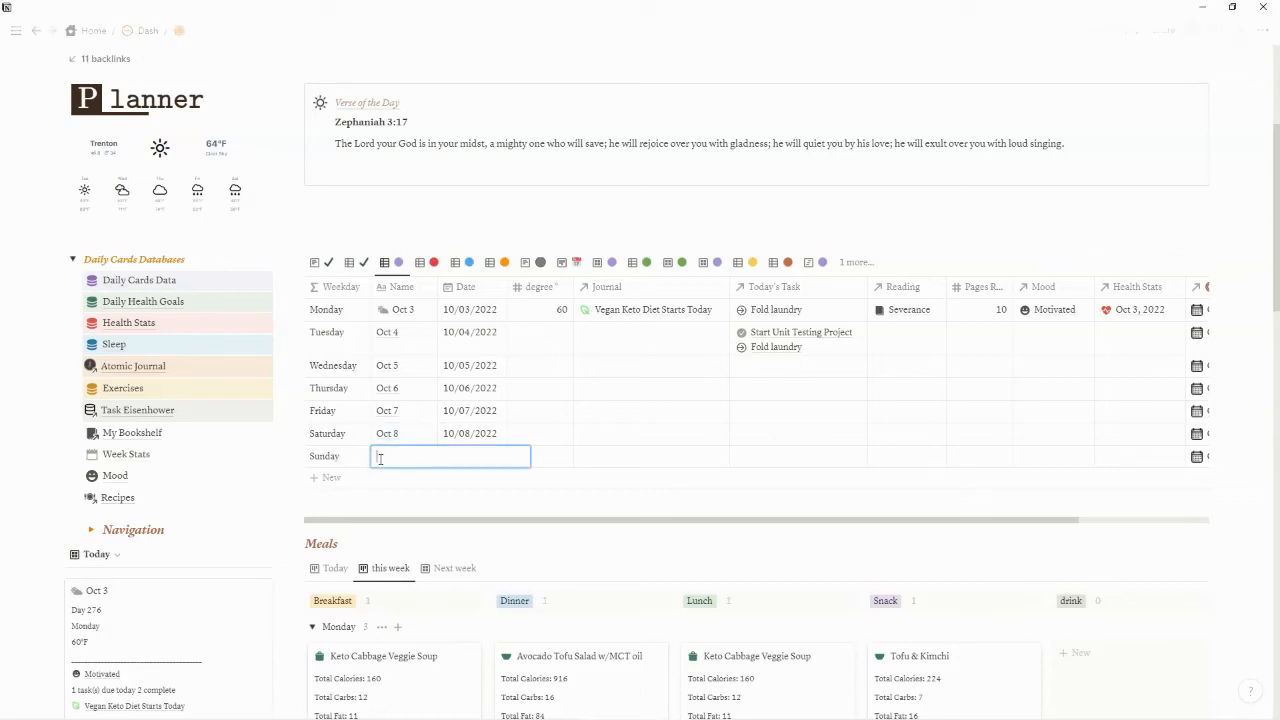
pyautogui.write('@')
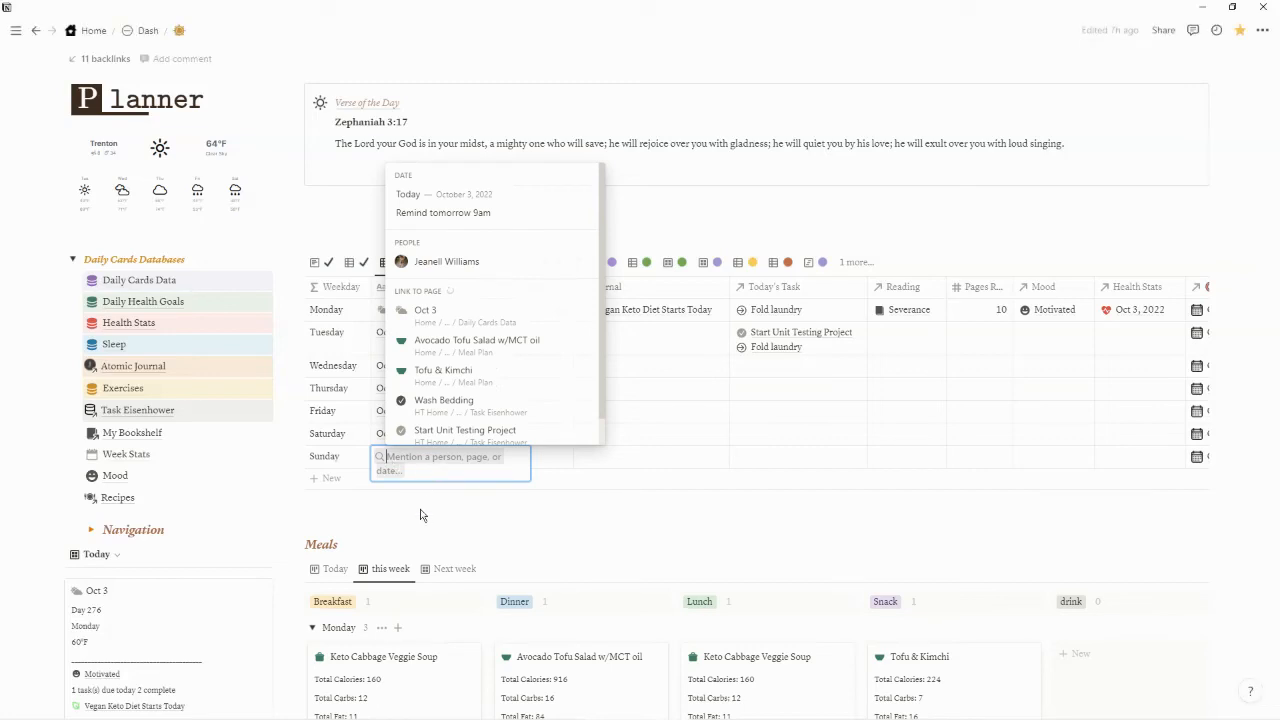
pyautogui.press('Escape')
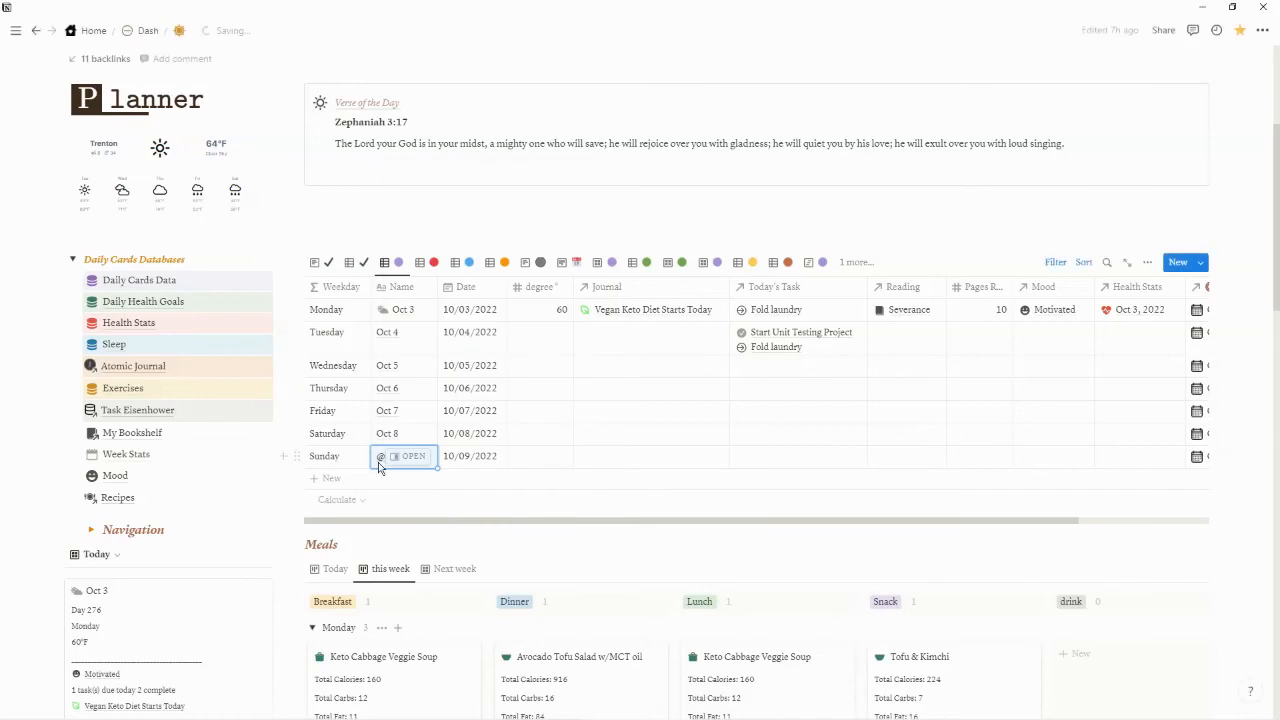
# Clear the Sunday row's name in the Planner's daily table and name the row Oct 9
pyautogui.click(382, 462)
pyautogui.press('BackSpace')
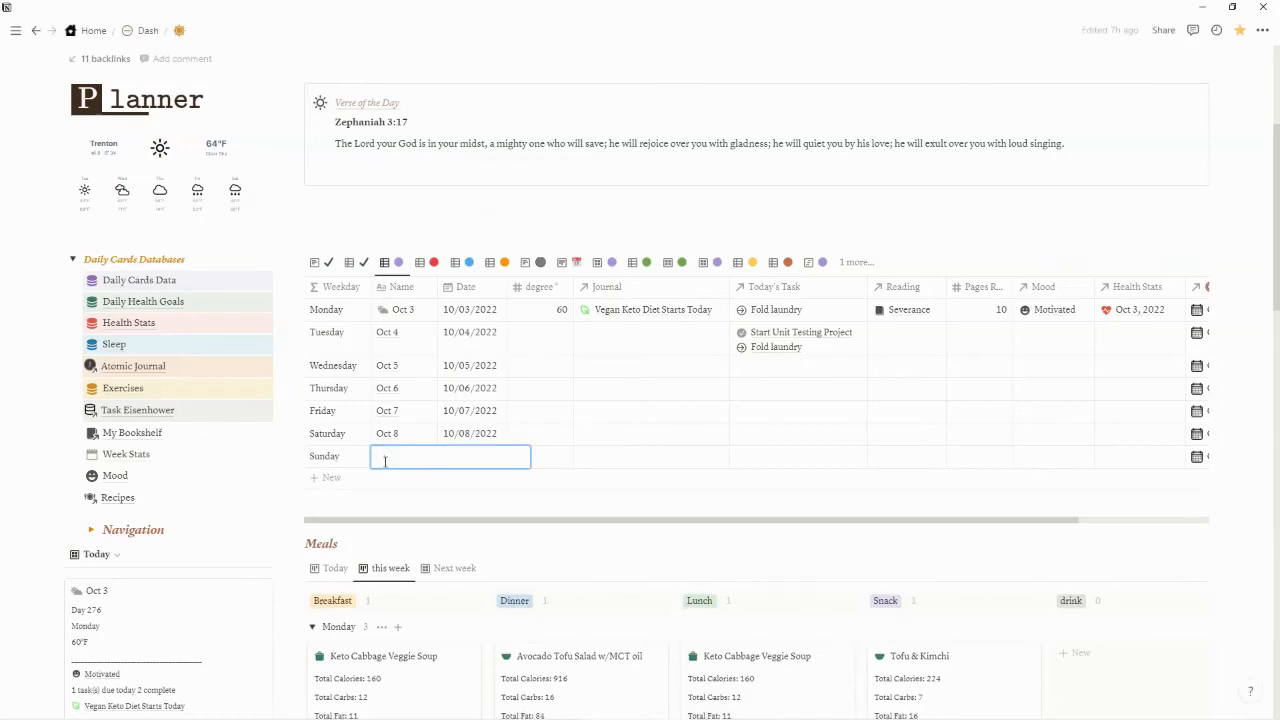
pyautogui.write('Oct 9')
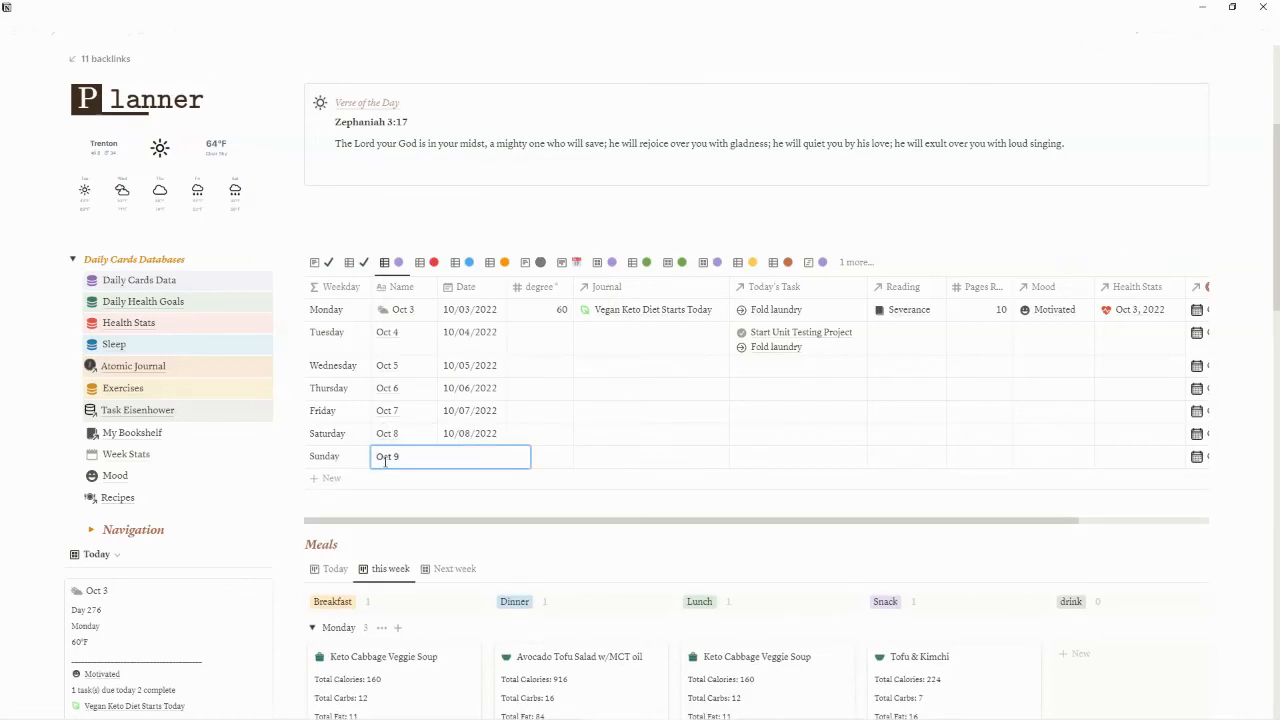
pyautogui.press('Return')
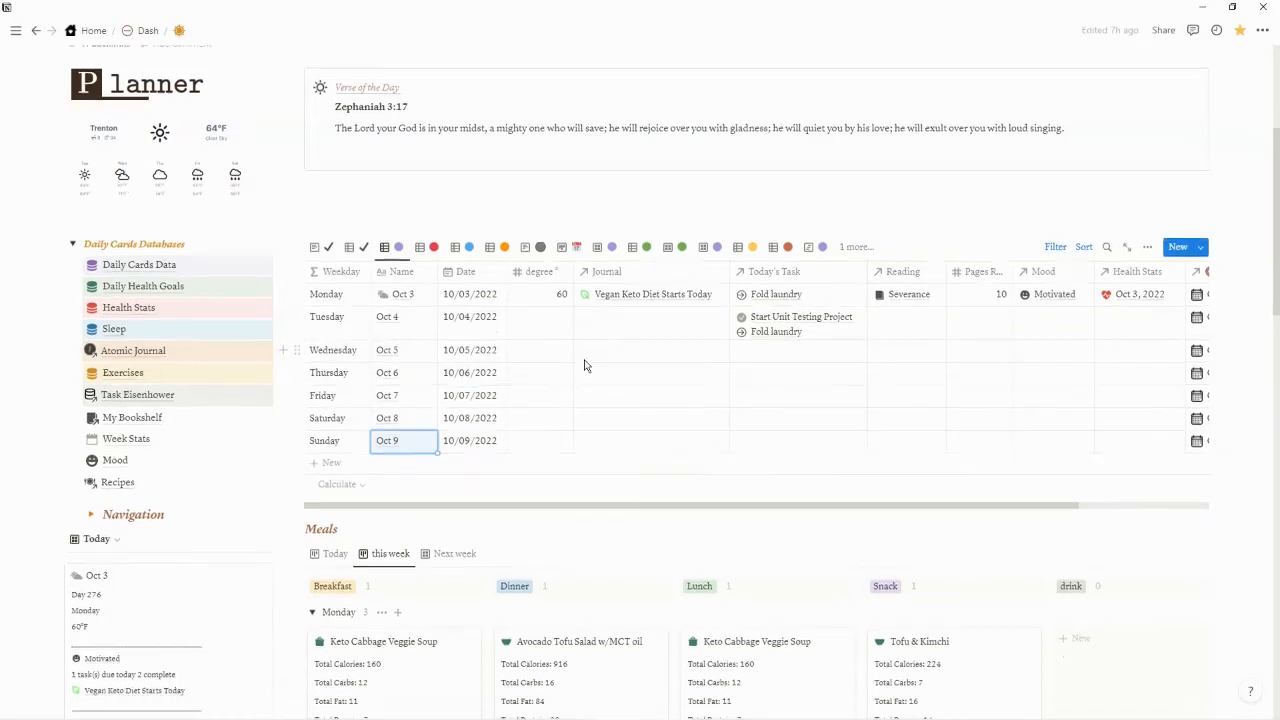
# Compare the Today and this week views of the Planner's Meals board and examine Monday's meal cards
pyautogui.scroll(-2, 586, 362)
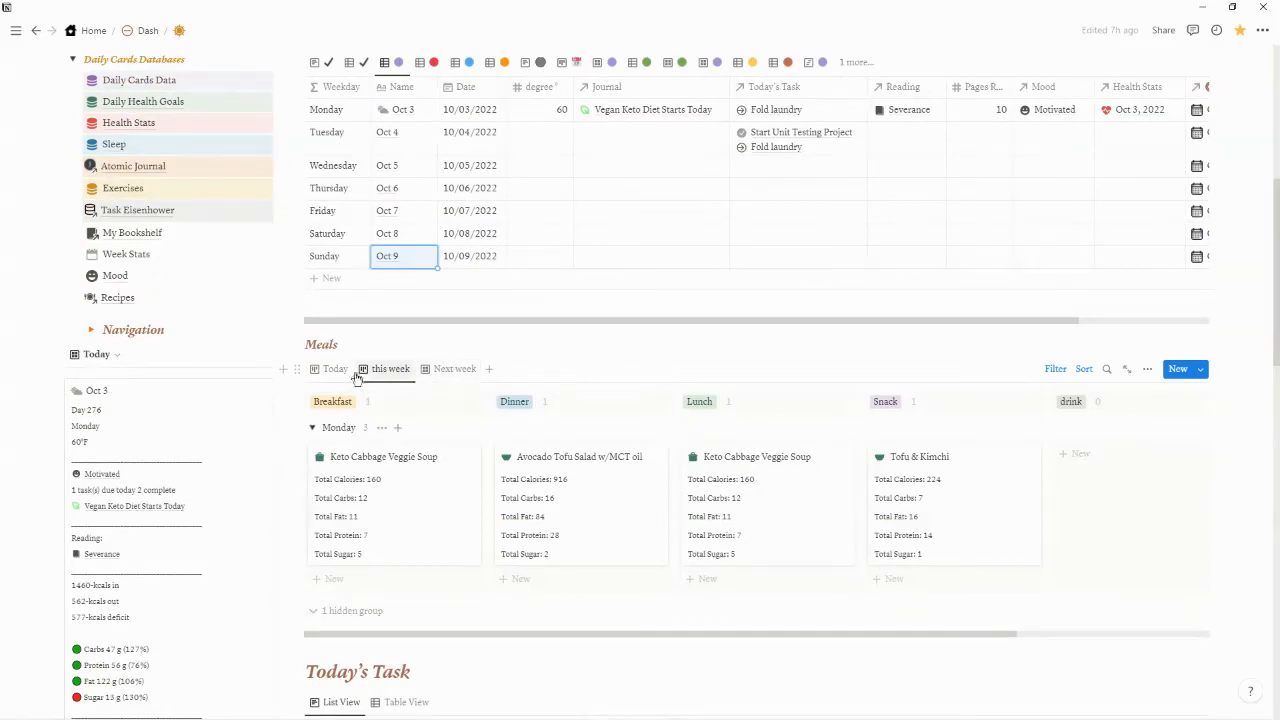
pyautogui.click(327, 370)
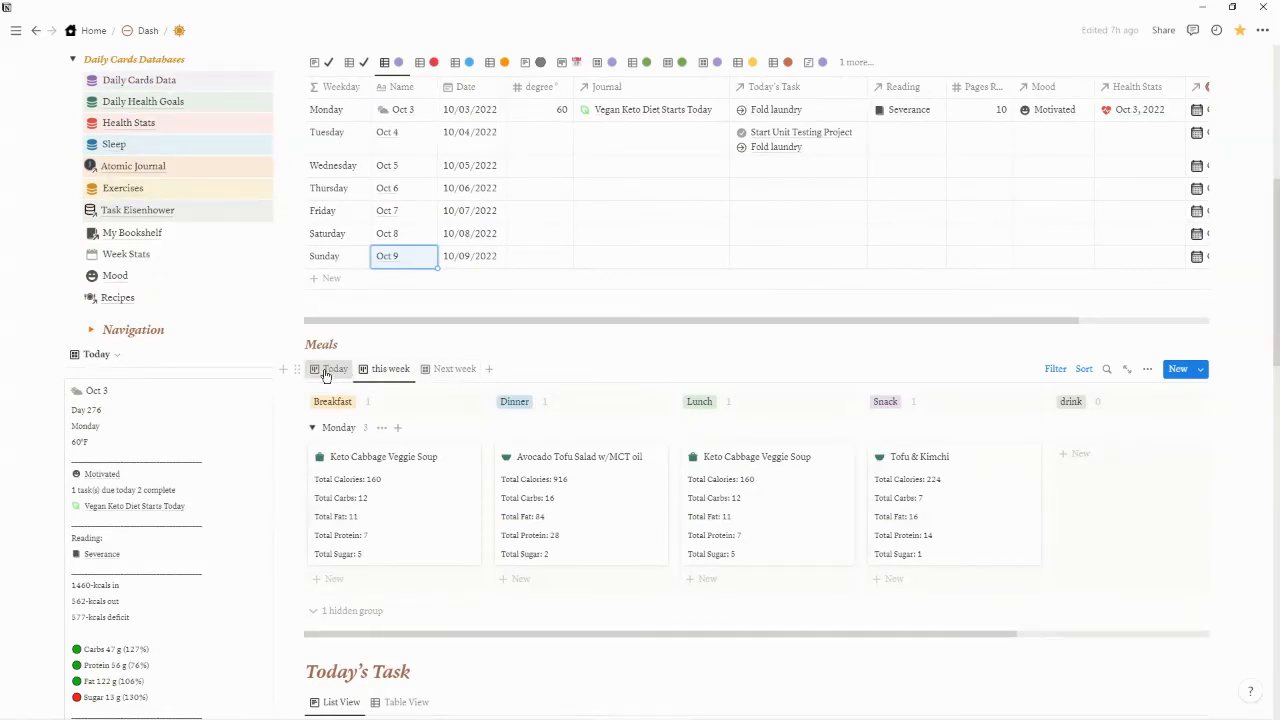
pyautogui.click(378, 369)
pyautogui.scroll(-2, 443, 432)
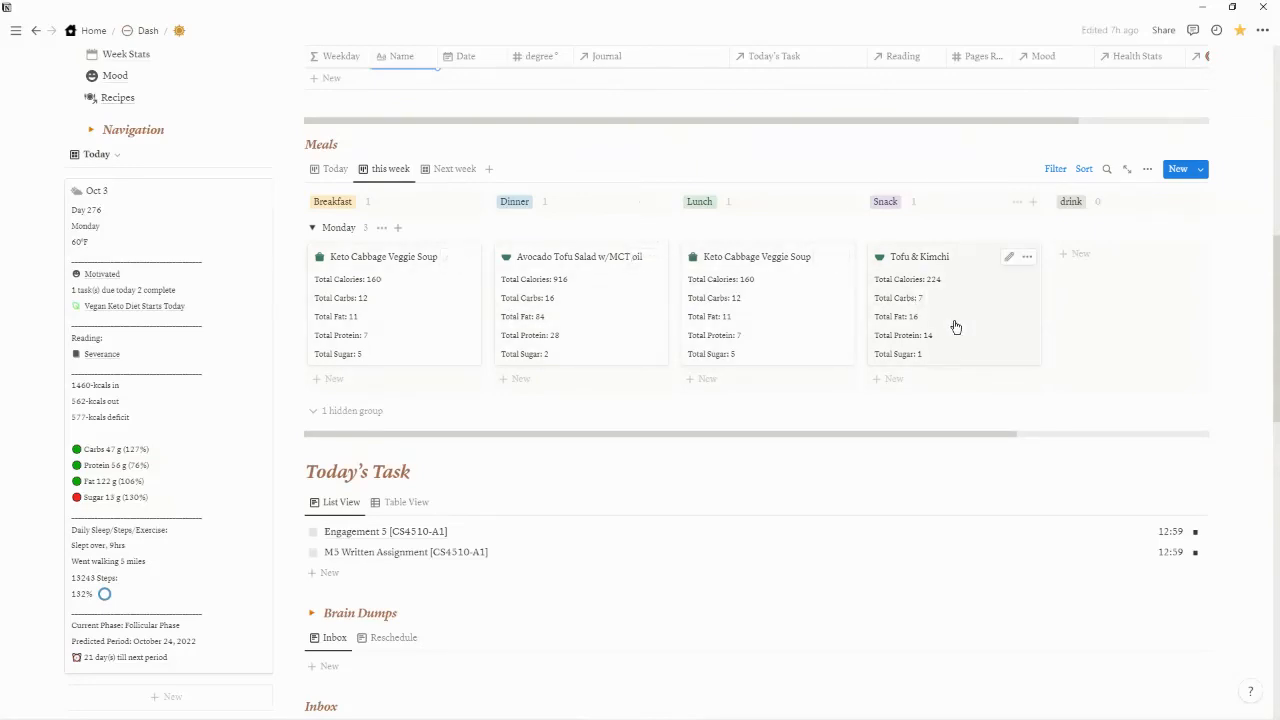
pyautogui.scroll(3, 955, 325)
pyautogui.scroll(2, 968, 342)
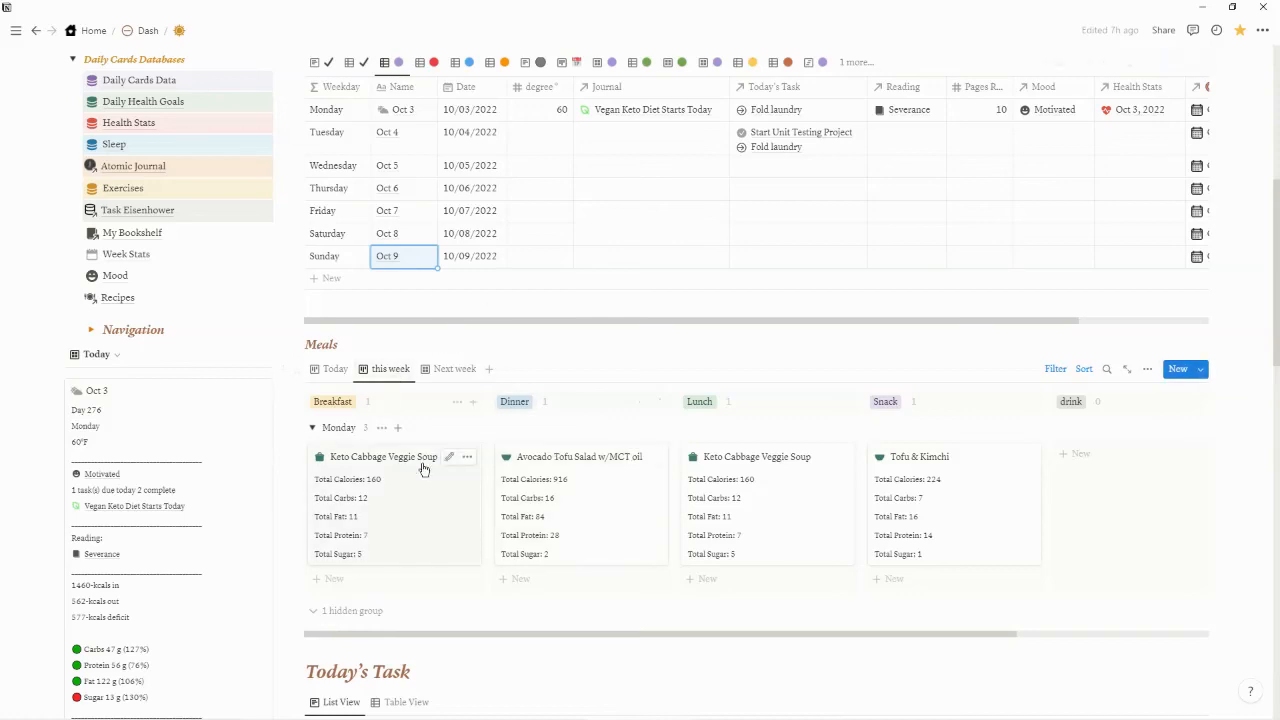
# Reveal the hidden group in the Meals board's this week view and show the Next week view
pyautogui.scroll(-1, 423, 467)
pyautogui.scroll(-1, 423, 470)
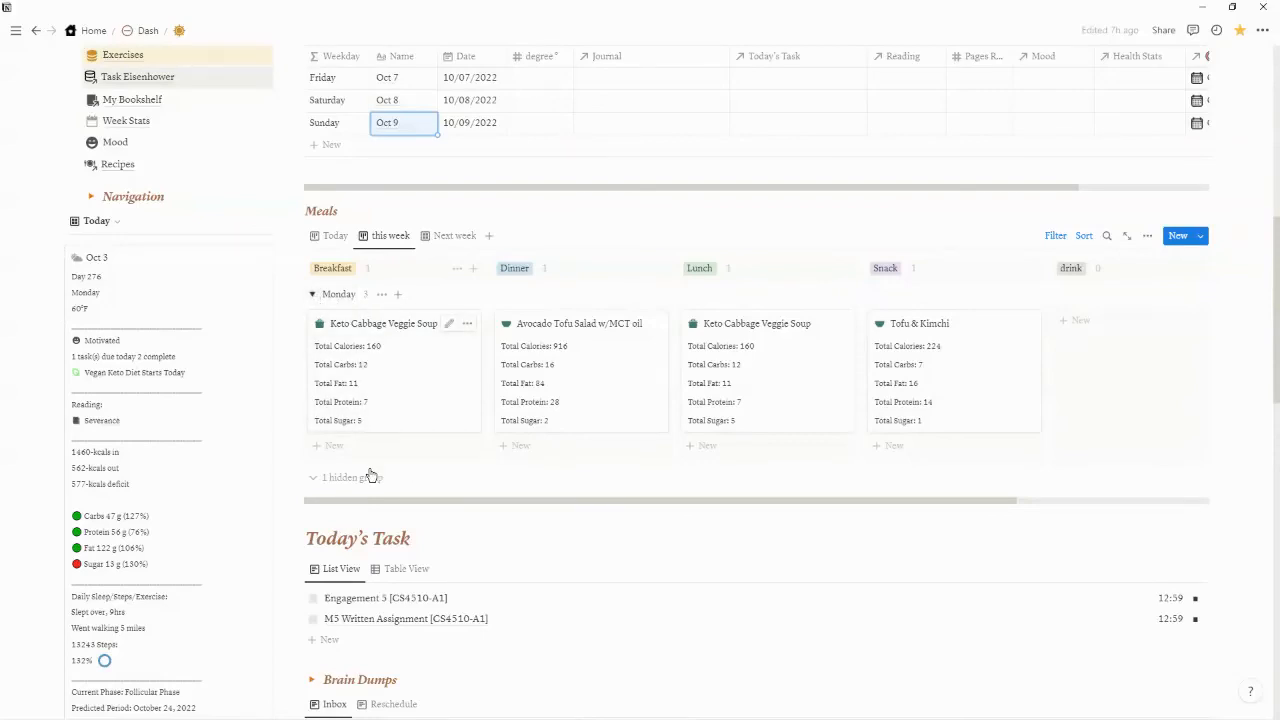
pyautogui.click(366, 478)
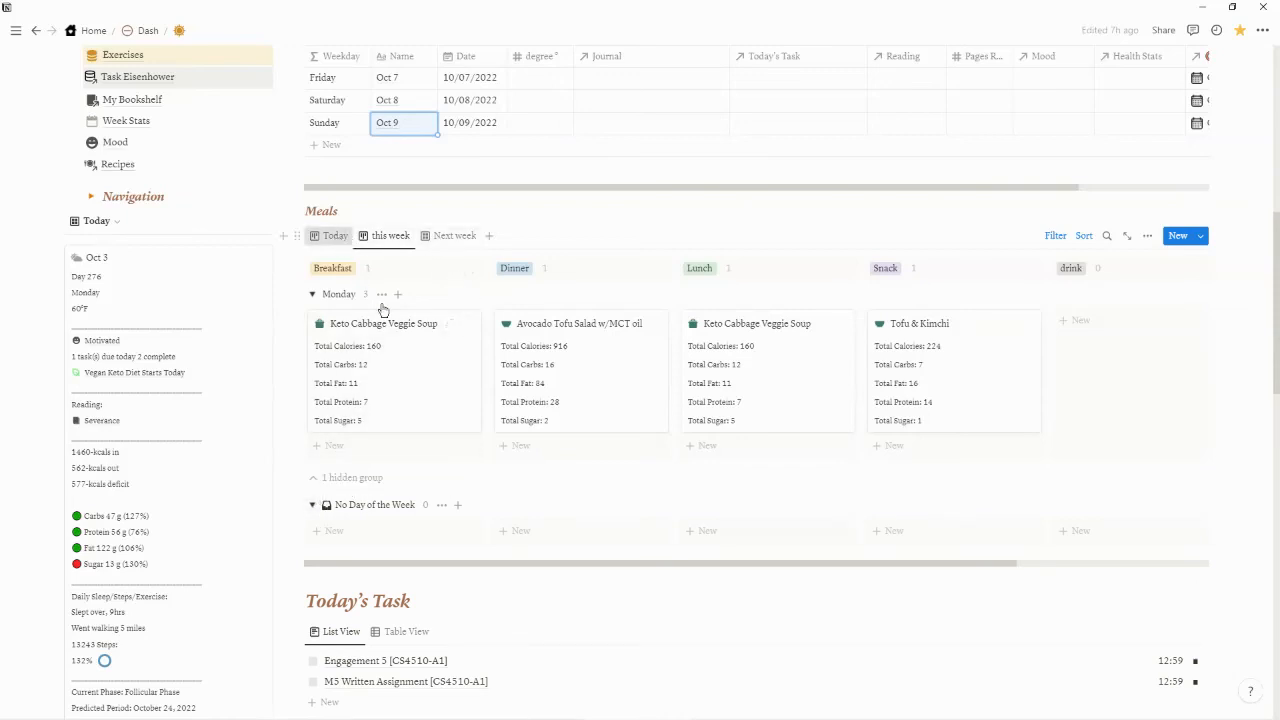
pyautogui.click(450, 237)
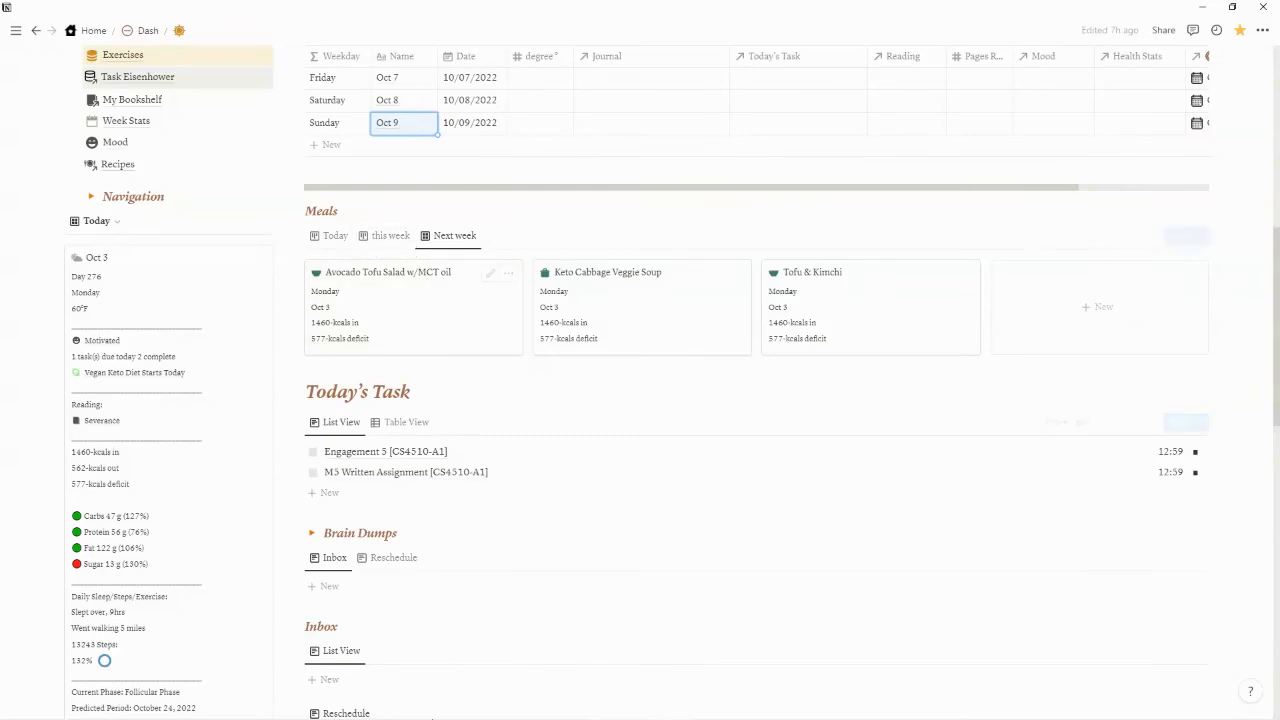
# Switch to the Daily Cards template in Chrome and compare the Board This Week, Table and Today views of Meals
pyautogui.click(107, 710)
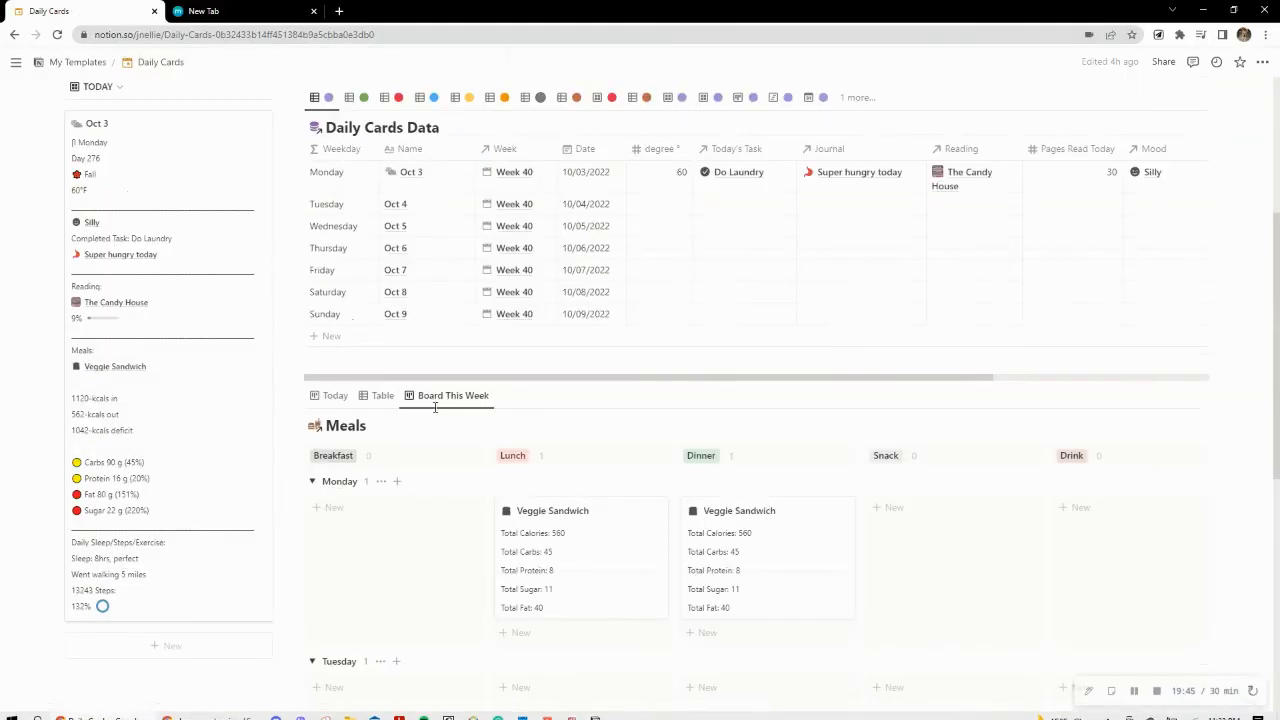
pyautogui.scroll(-1, 519, 478)
pyautogui.scroll(-3, 519, 483)
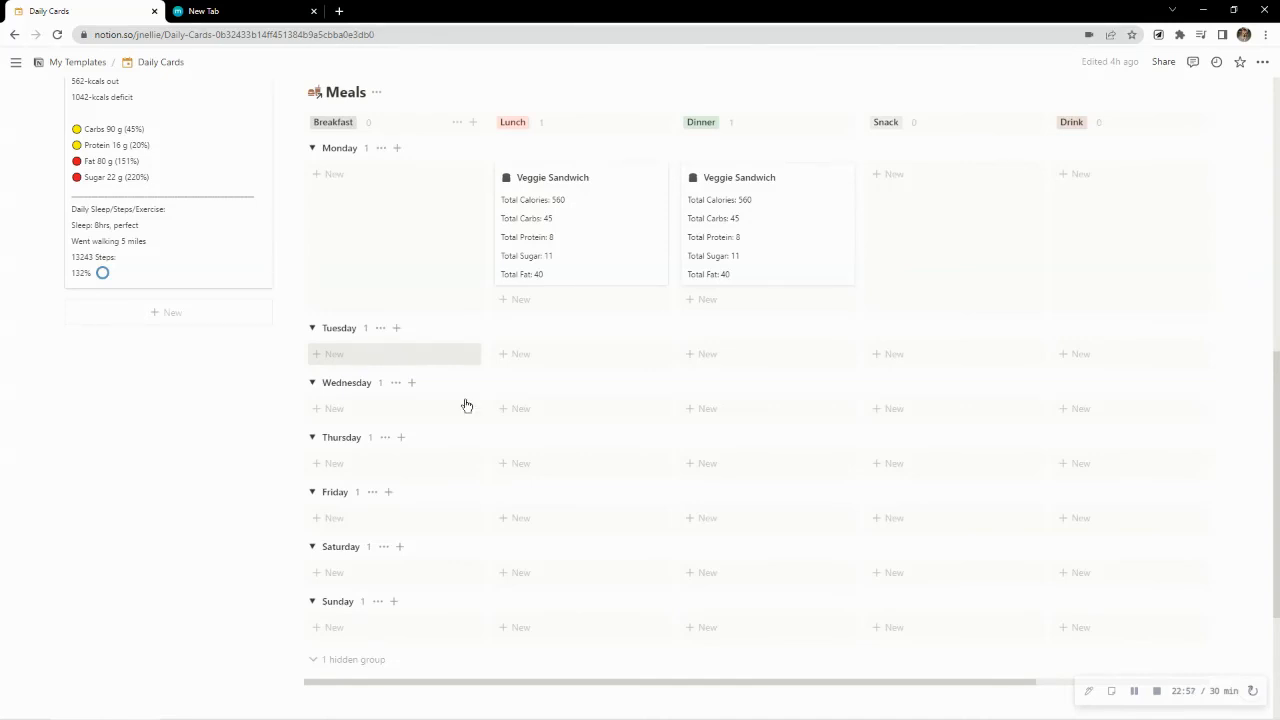
pyautogui.scroll(3, 483, 403)
pyautogui.scroll(2, 483, 407)
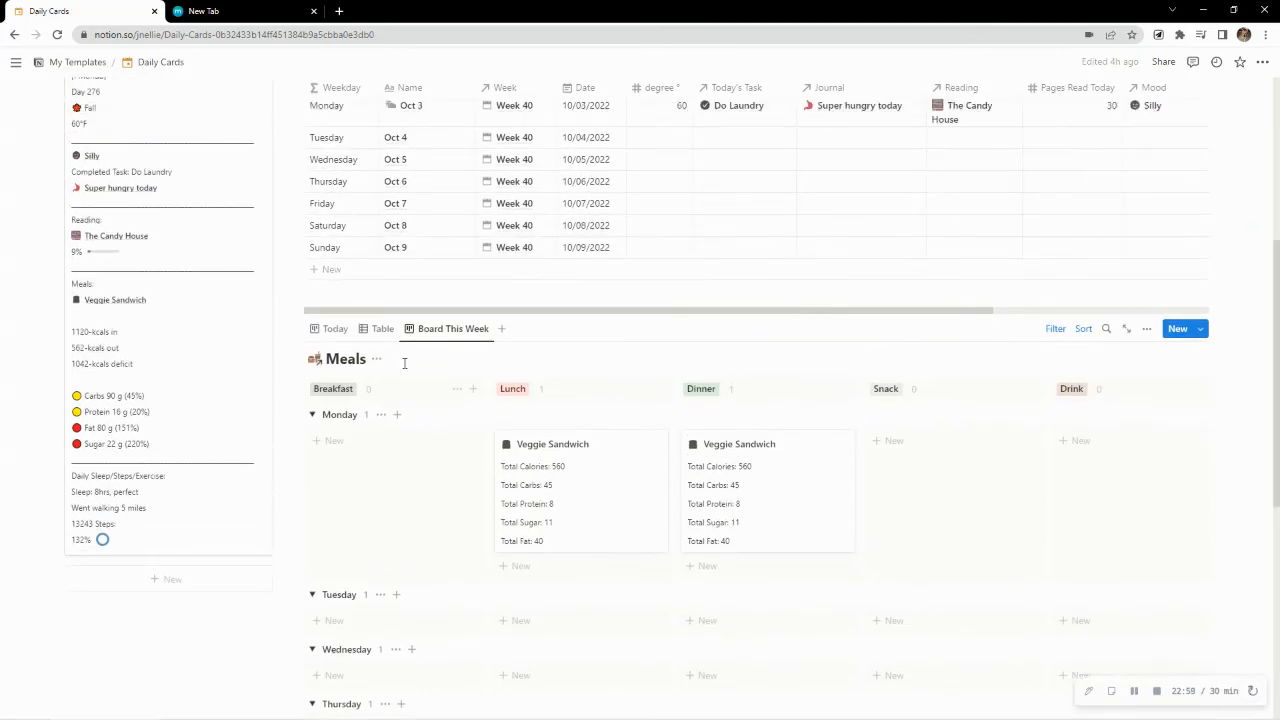
pyautogui.click(382, 329)
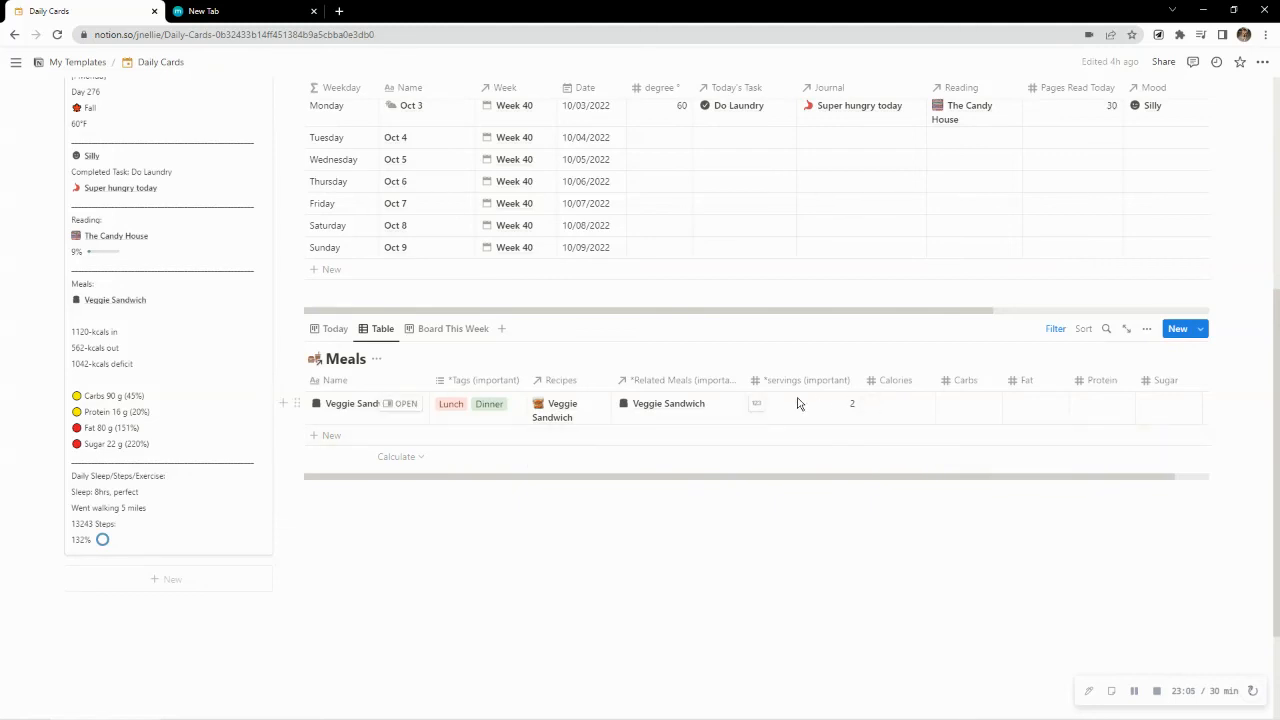
pyautogui.click(316, 328)
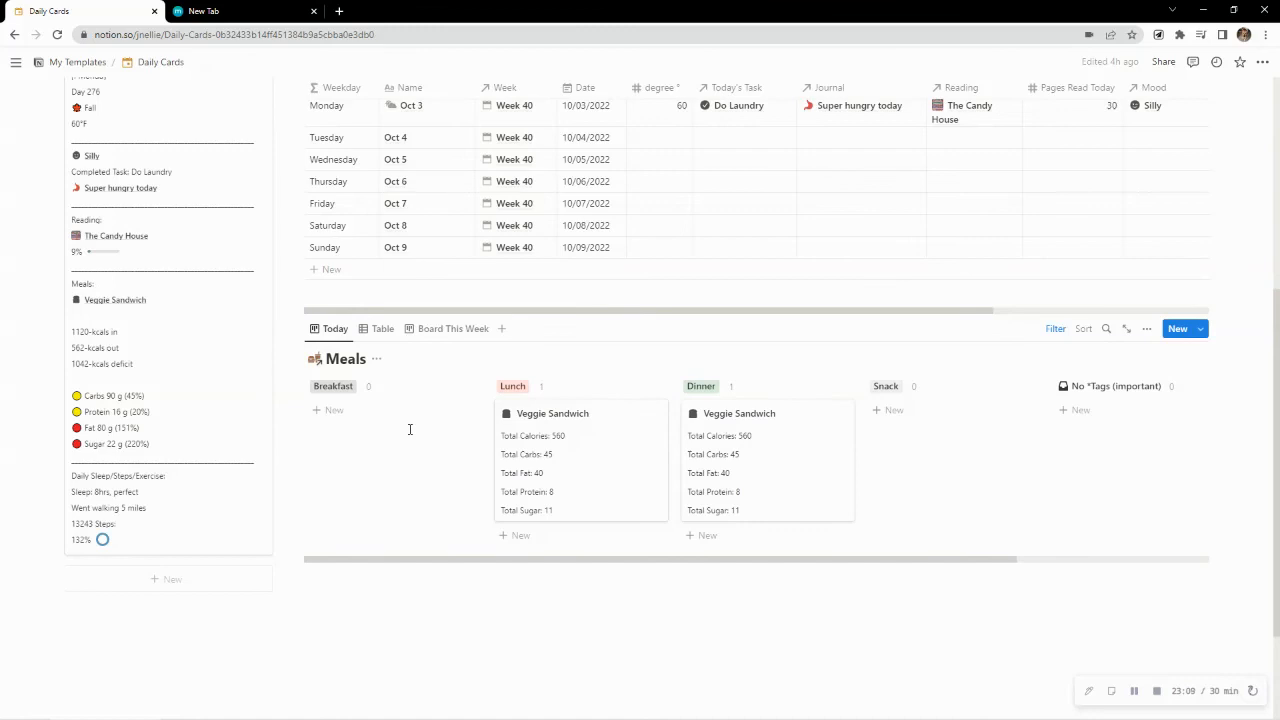
# Expand the Daily Cards Databases list and its Other sublist
pyautogui.scroll(3, 409, 429)
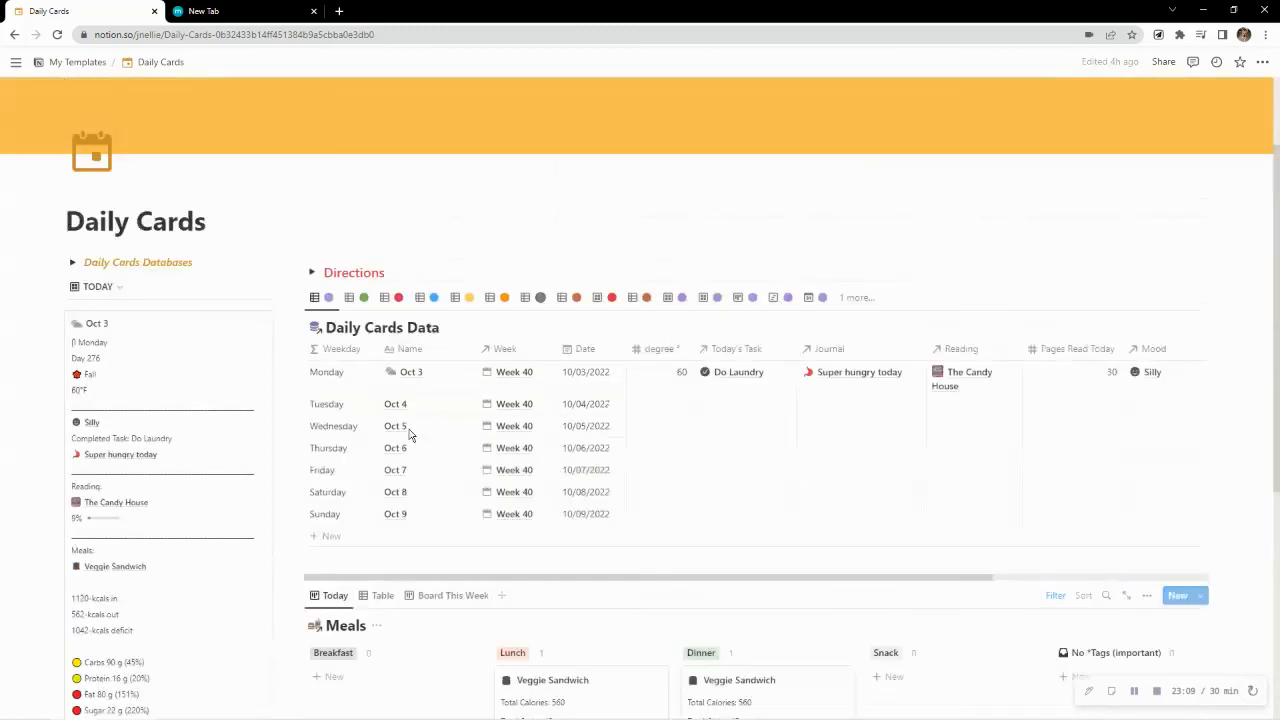
pyautogui.click(72, 262)
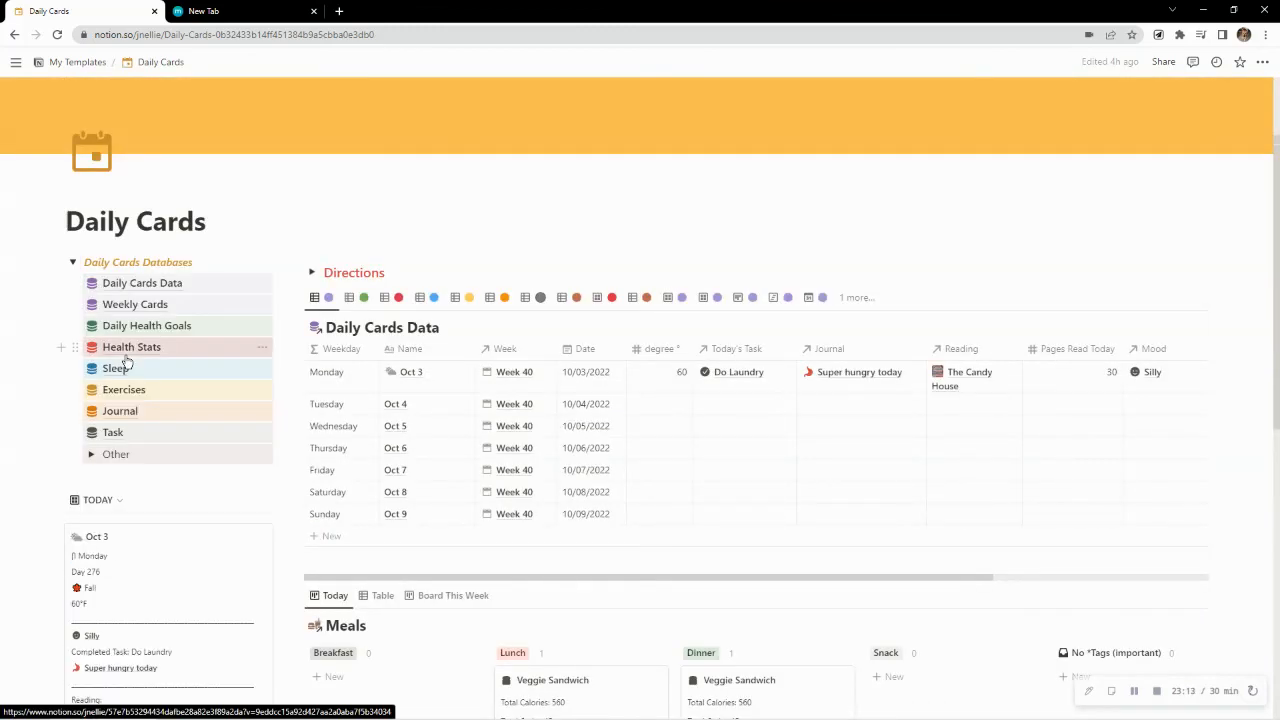
pyautogui.click(91, 454)
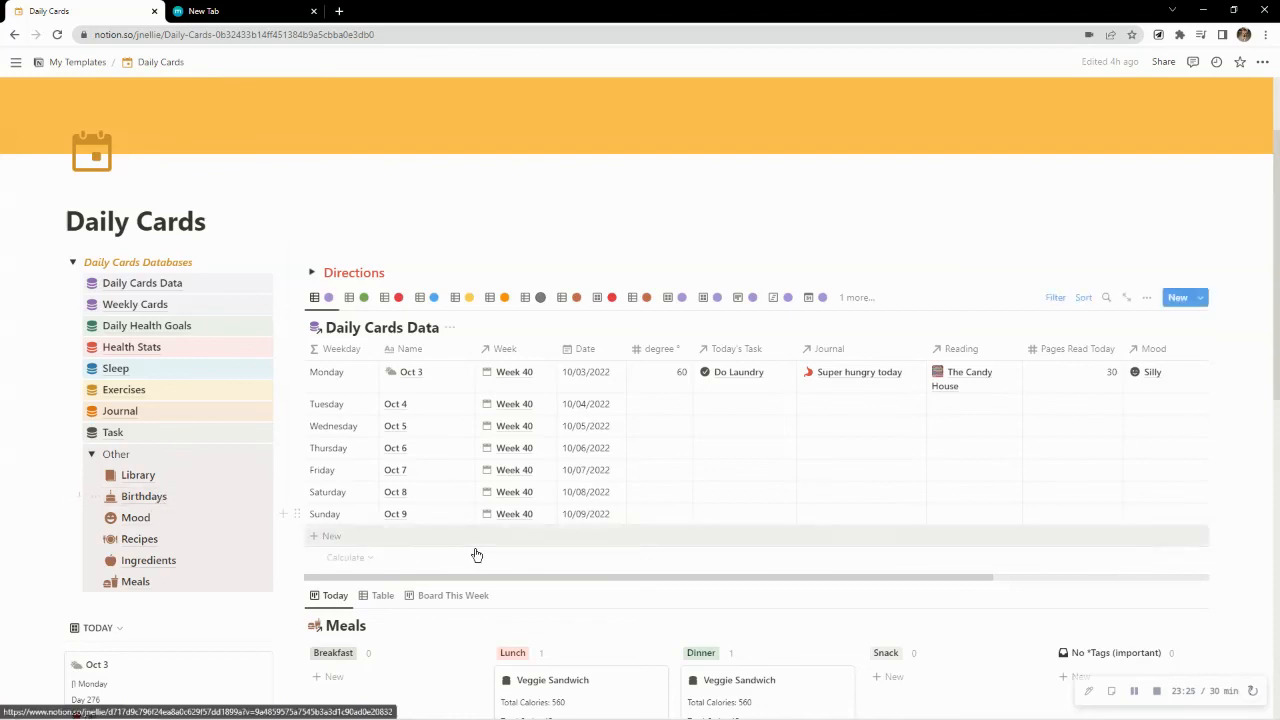
# Try to edit the Birthdays property for all of the week's rows in the Daily Cards Data table
pyautogui.hscroll(3, 486, 580)
pyautogui.hscroll(3, 847, 585)
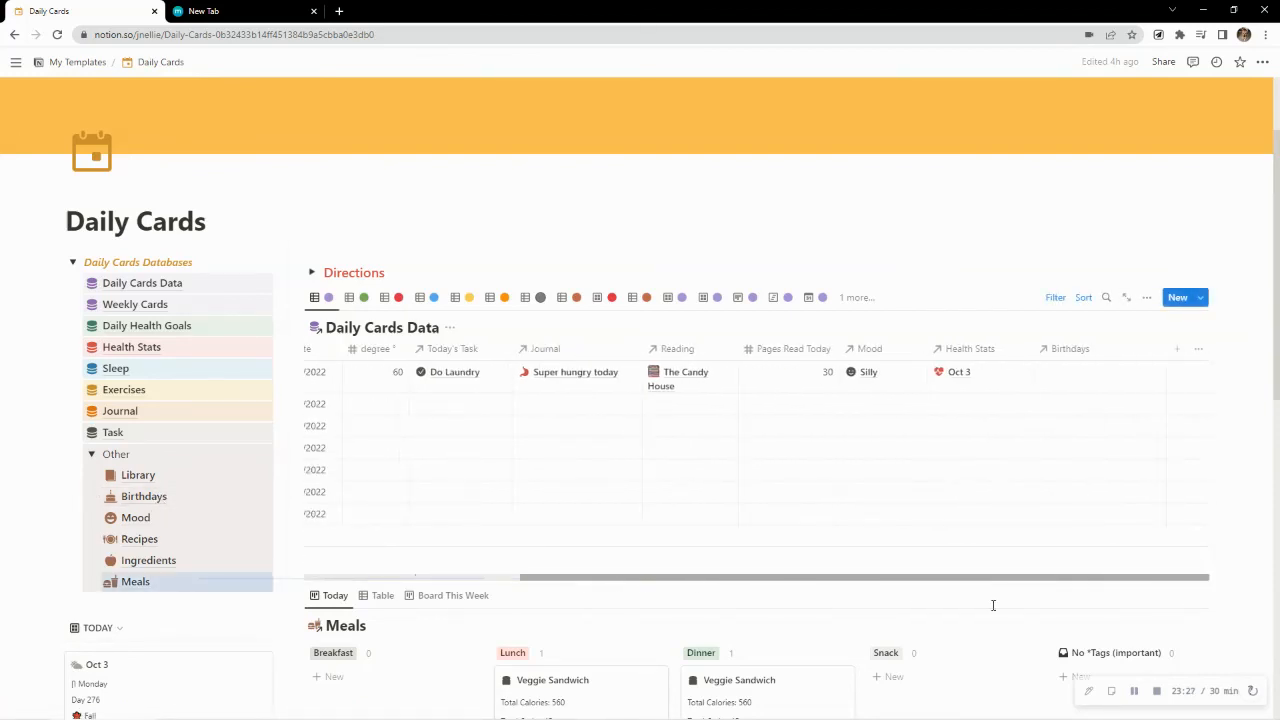
pyautogui.moveTo(1075, 380); pyautogui.dragTo(1081, 521)
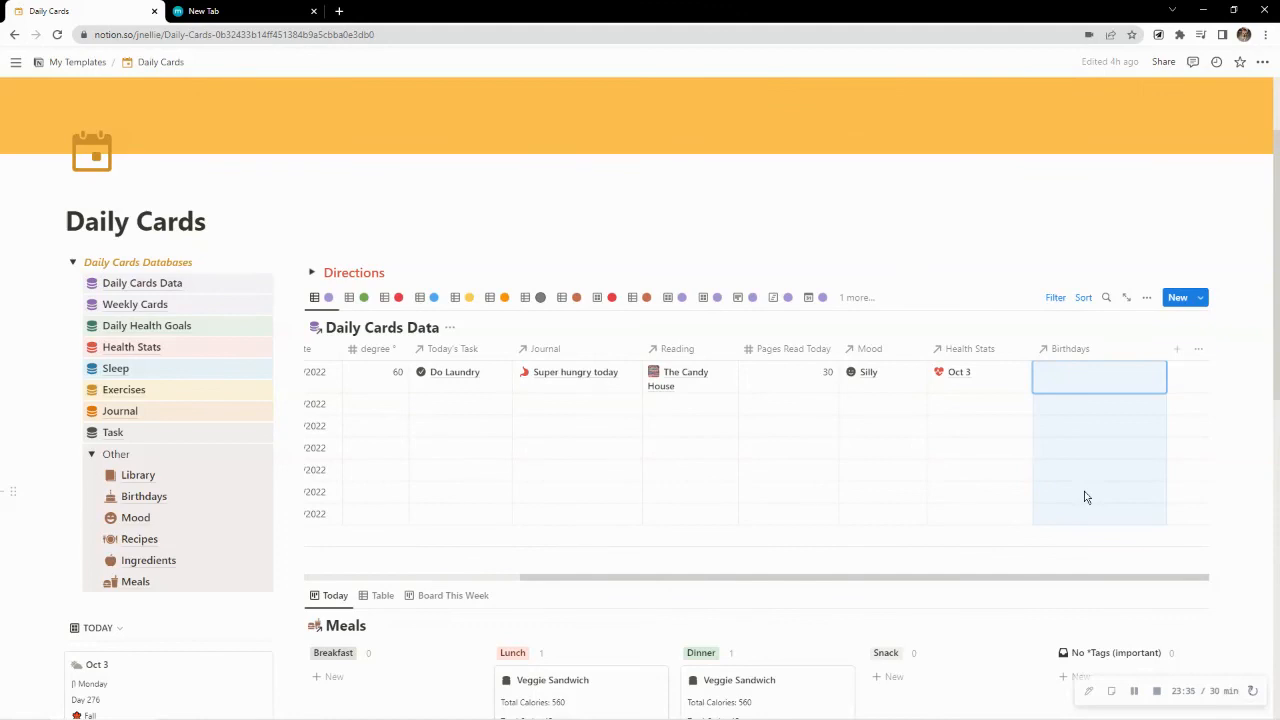
pyautogui.rightClick(1086, 497)
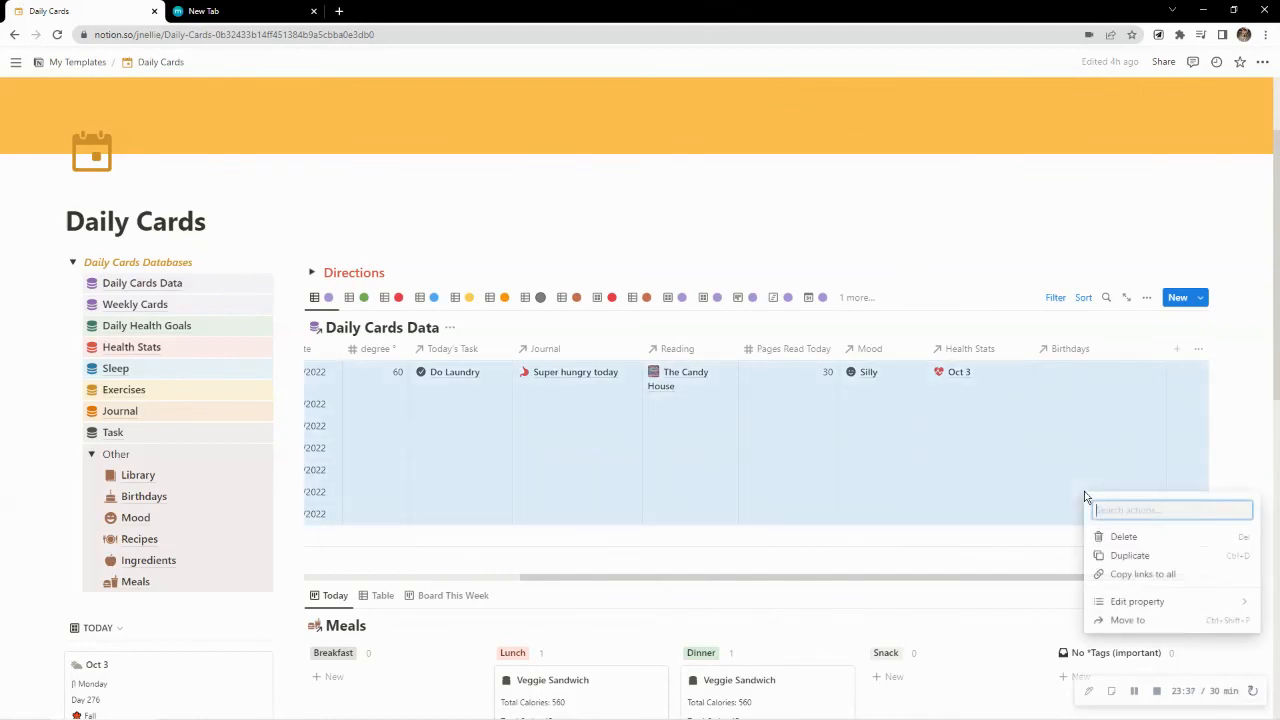
pyautogui.moveTo(1120, 601)
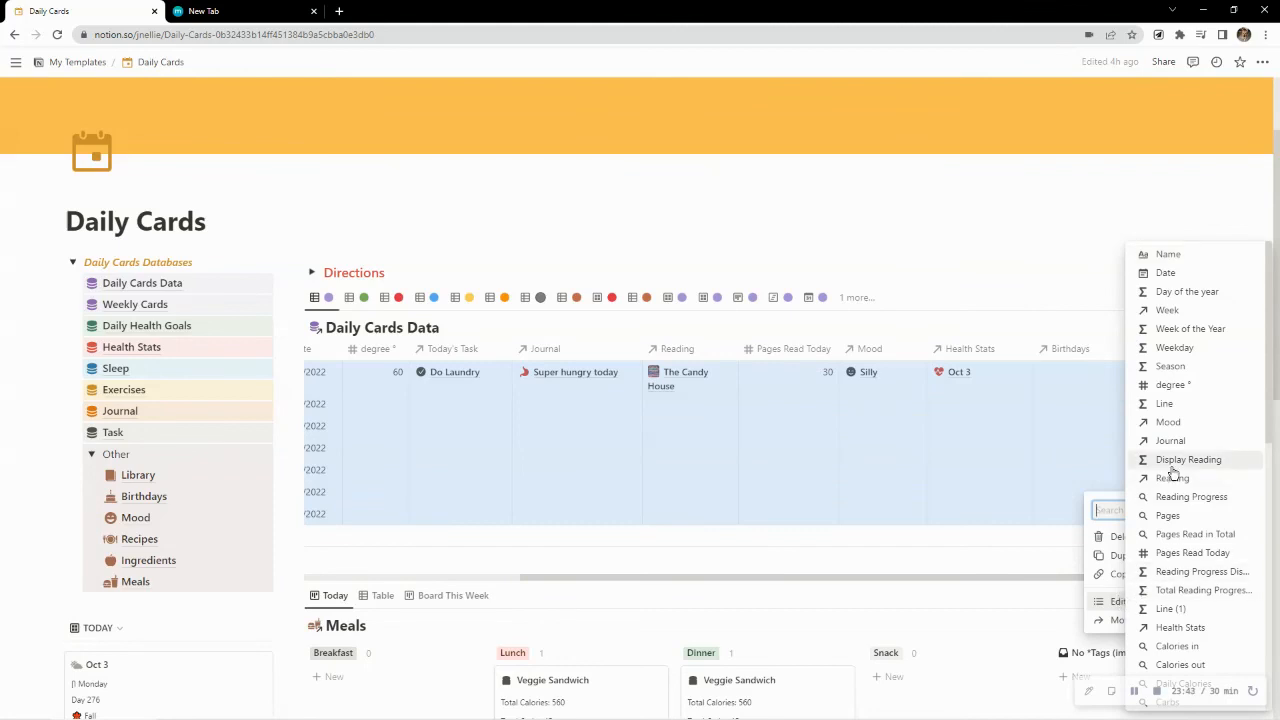
pyautogui.scroll(-5, 1173, 472)
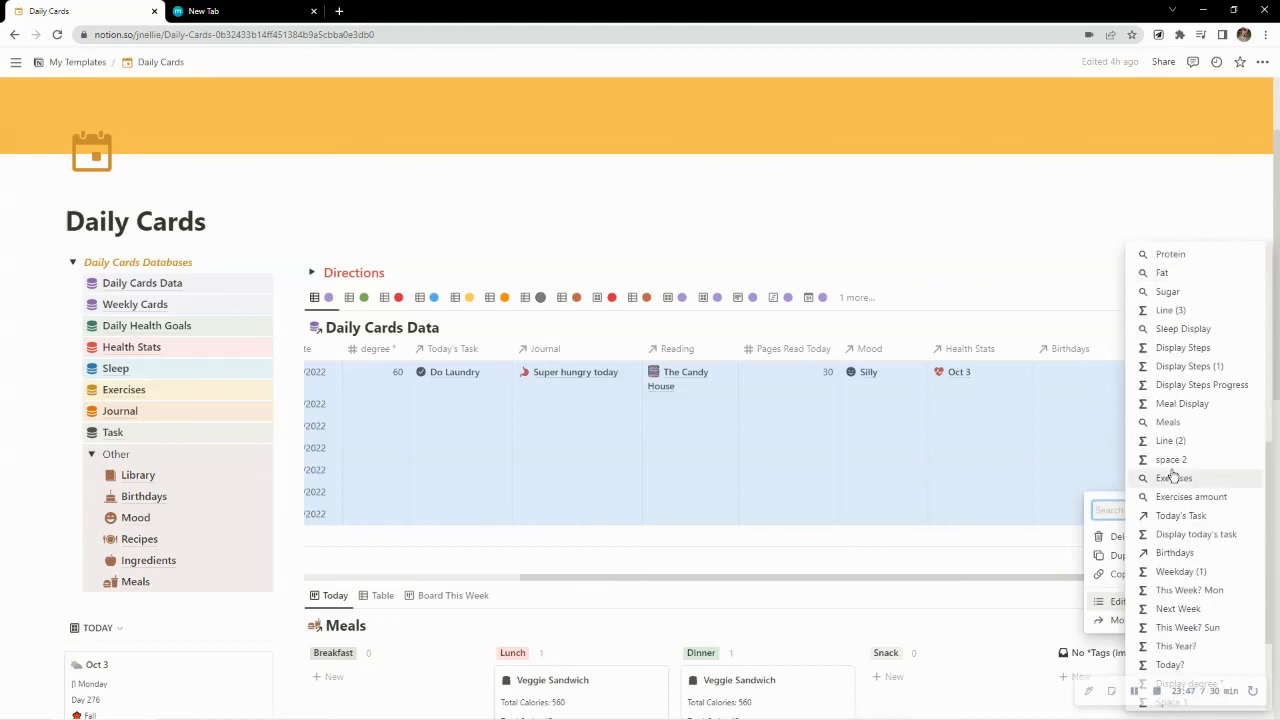
pyautogui.scroll(-3, 1173, 476)
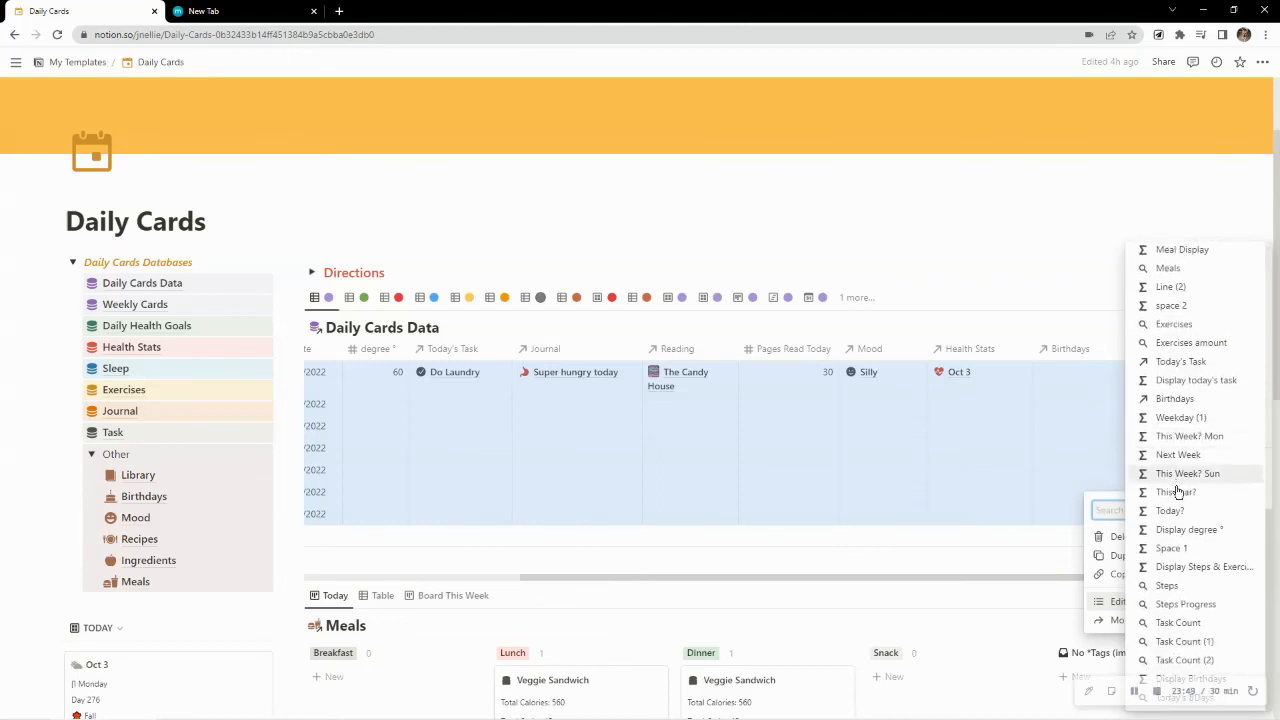
pyautogui.click(1175, 399)
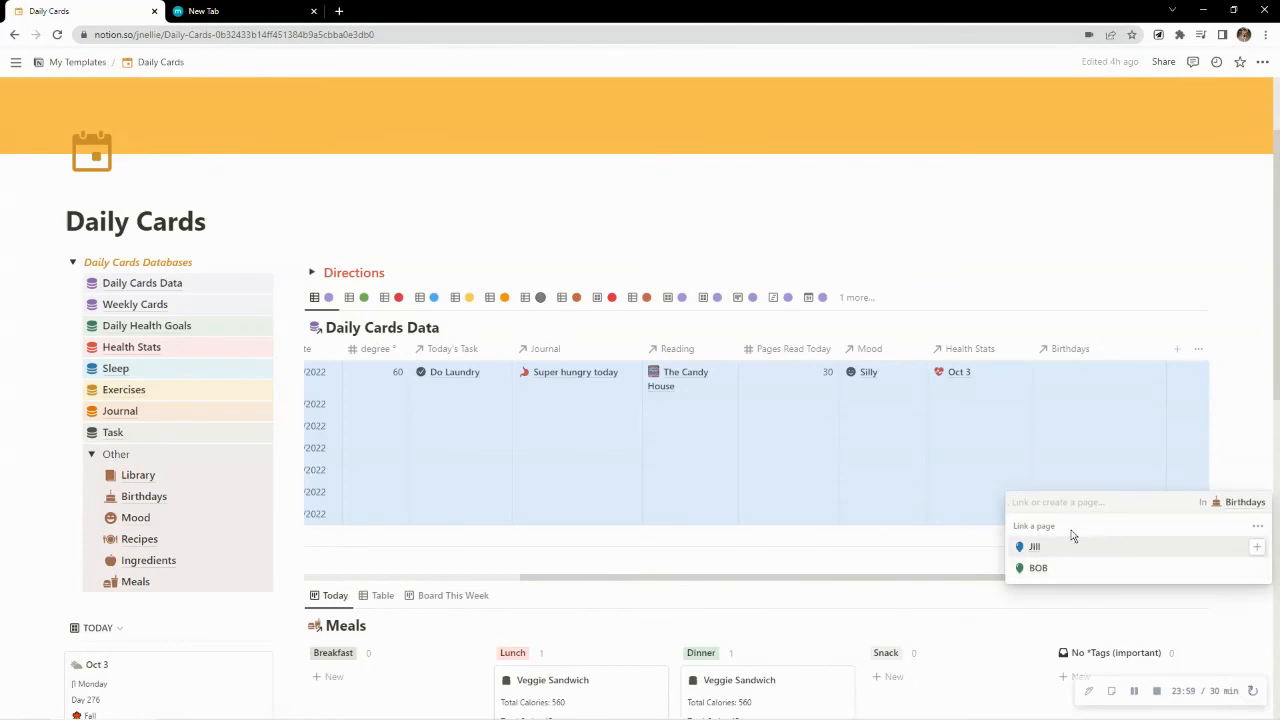
pyautogui.click(1078, 270)
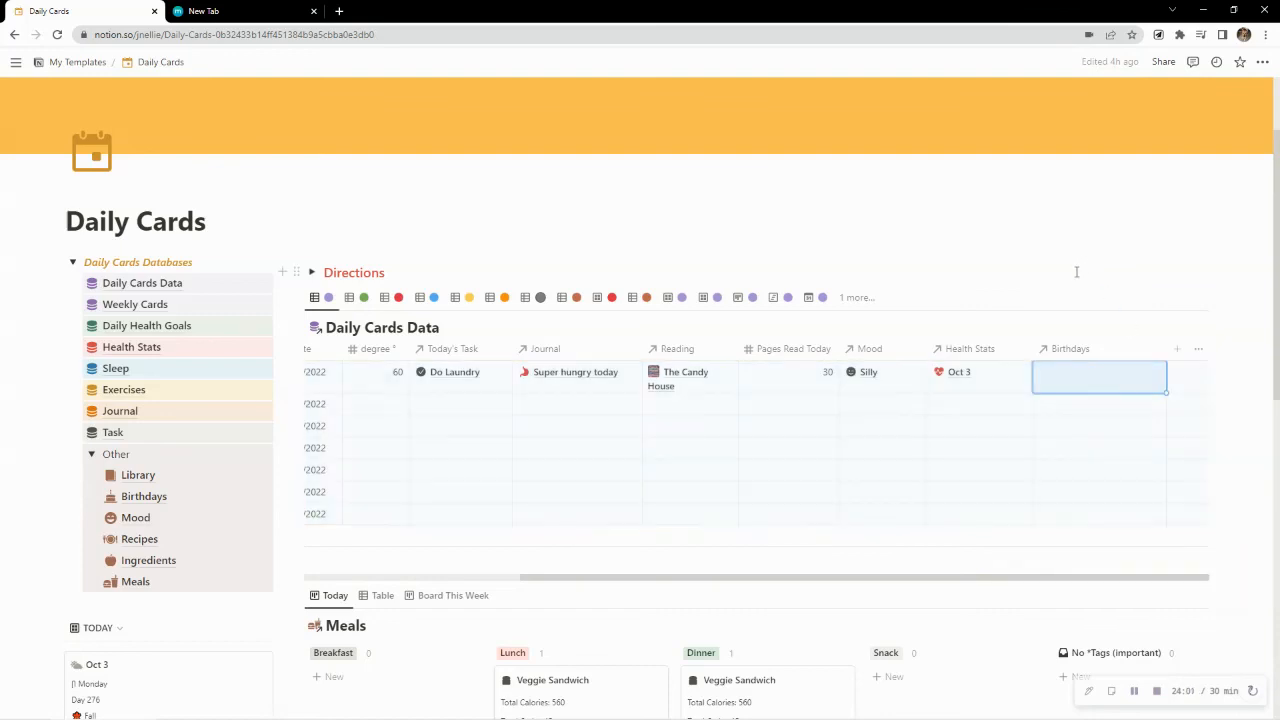
# Link the green-balloon birthday entry to the Oct 3 row's Birthdays property in the Daily Cards Data table
pyautogui.scroll(-2, 200, 628)
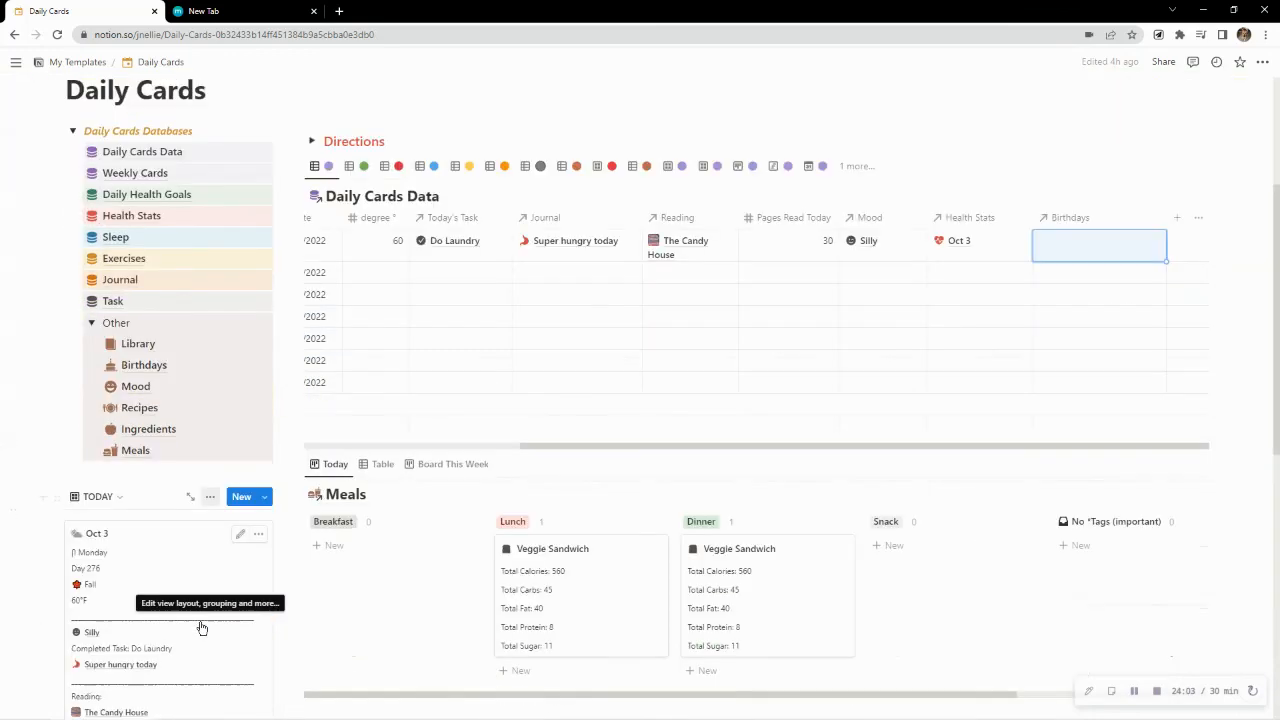
pyautogui.scroll(-1, 200, 628)
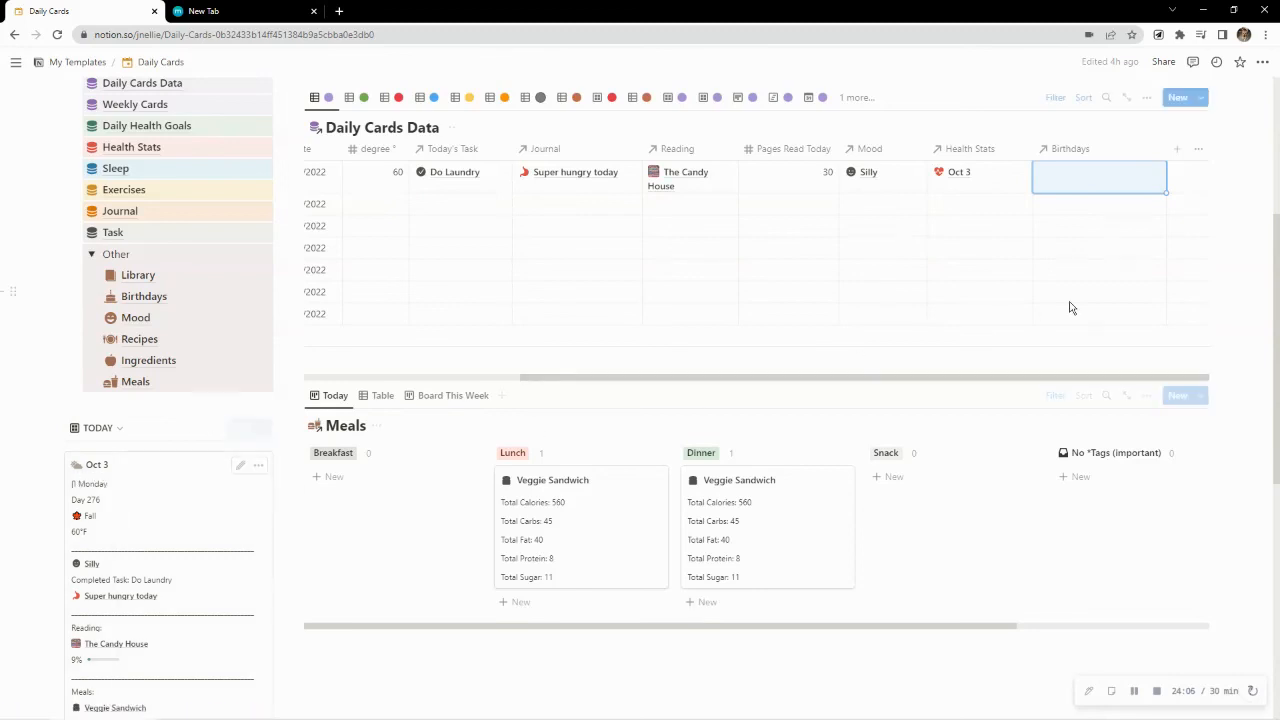
pyautogui.click(1098, 187)
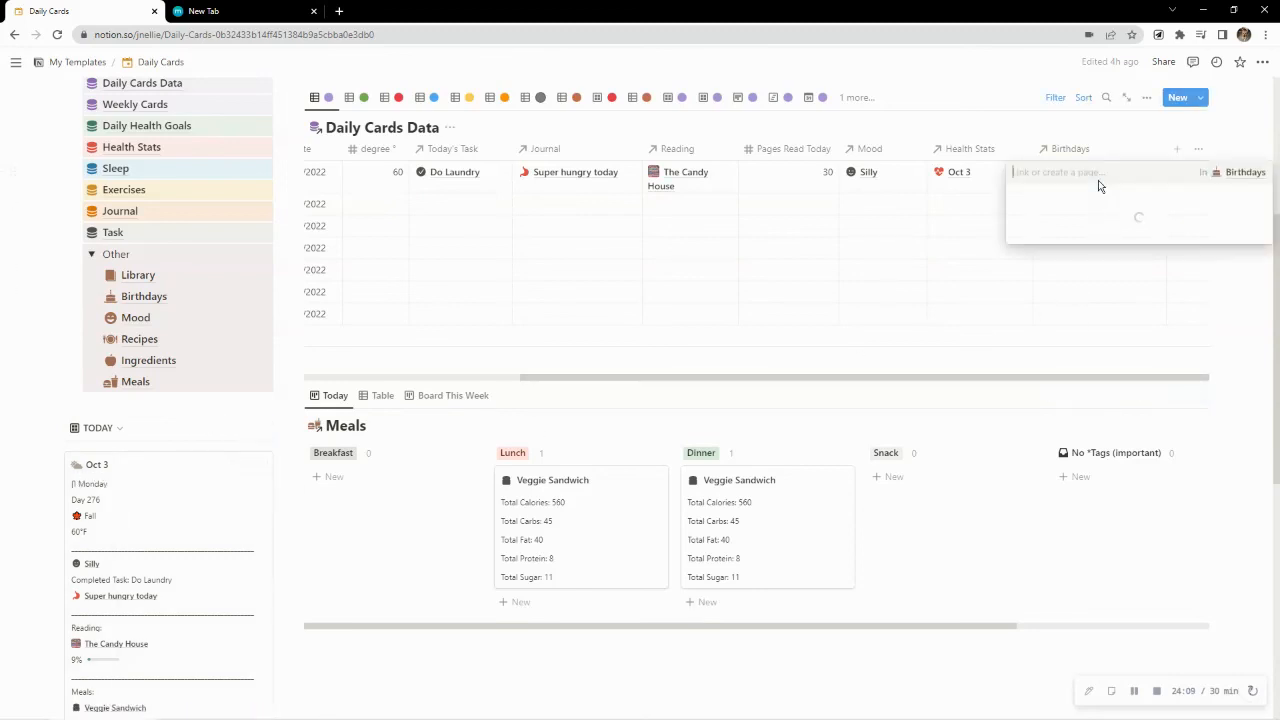
pyautogui.click(1050, 241)
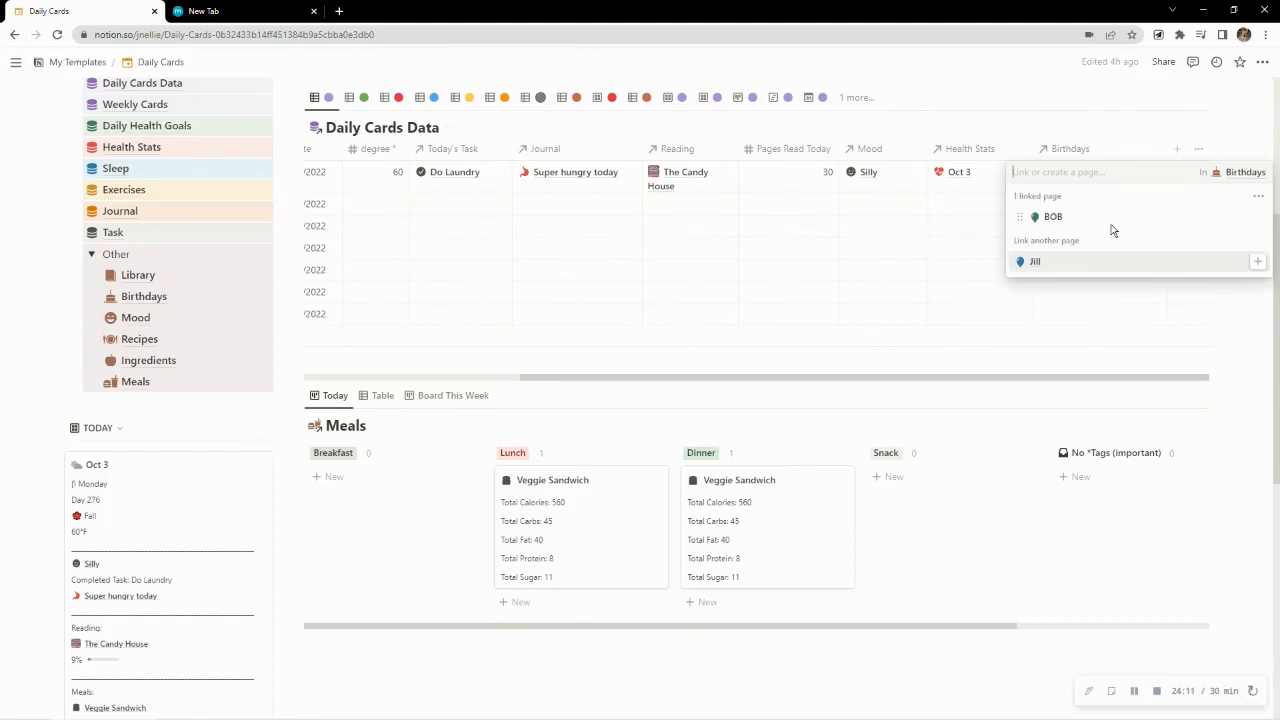
pyautogui.click(1108, 131)
# Open the birthday page linked to Oct 3 and change its Born date to match that card's month and day, keeping the year
pyautogui.click(1058, 177)
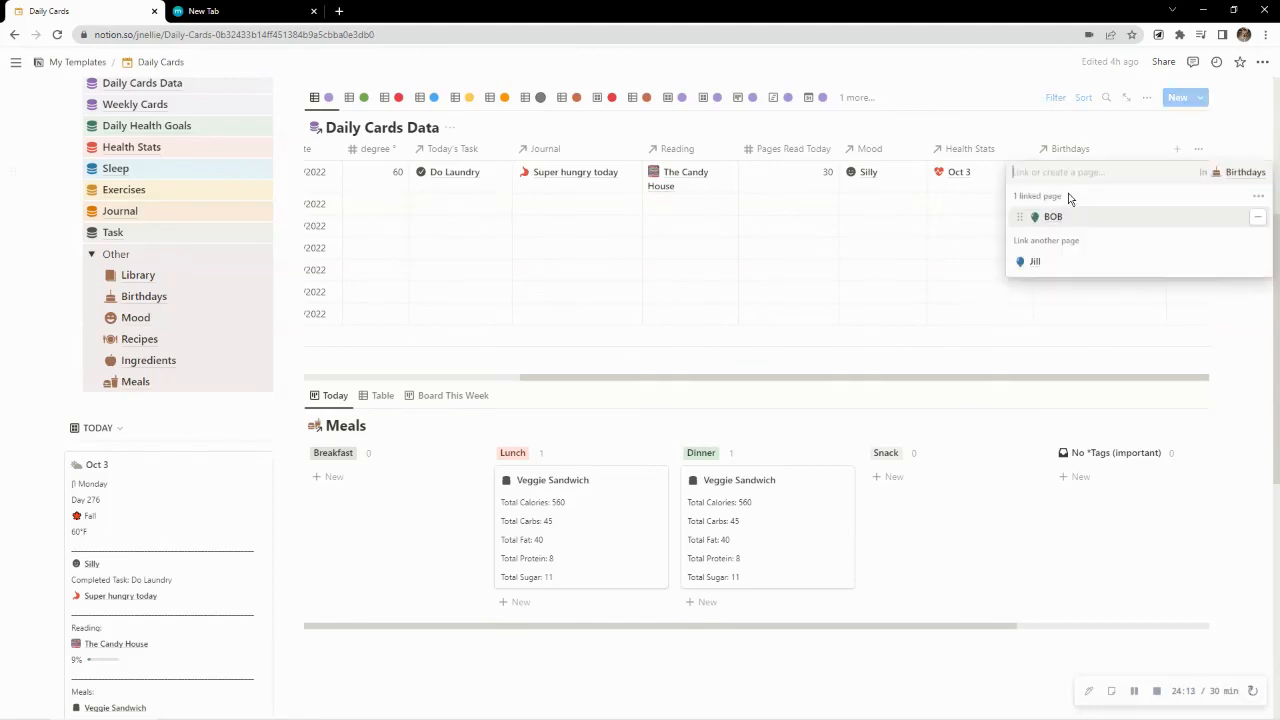
pyautogui.click(1052, 218)
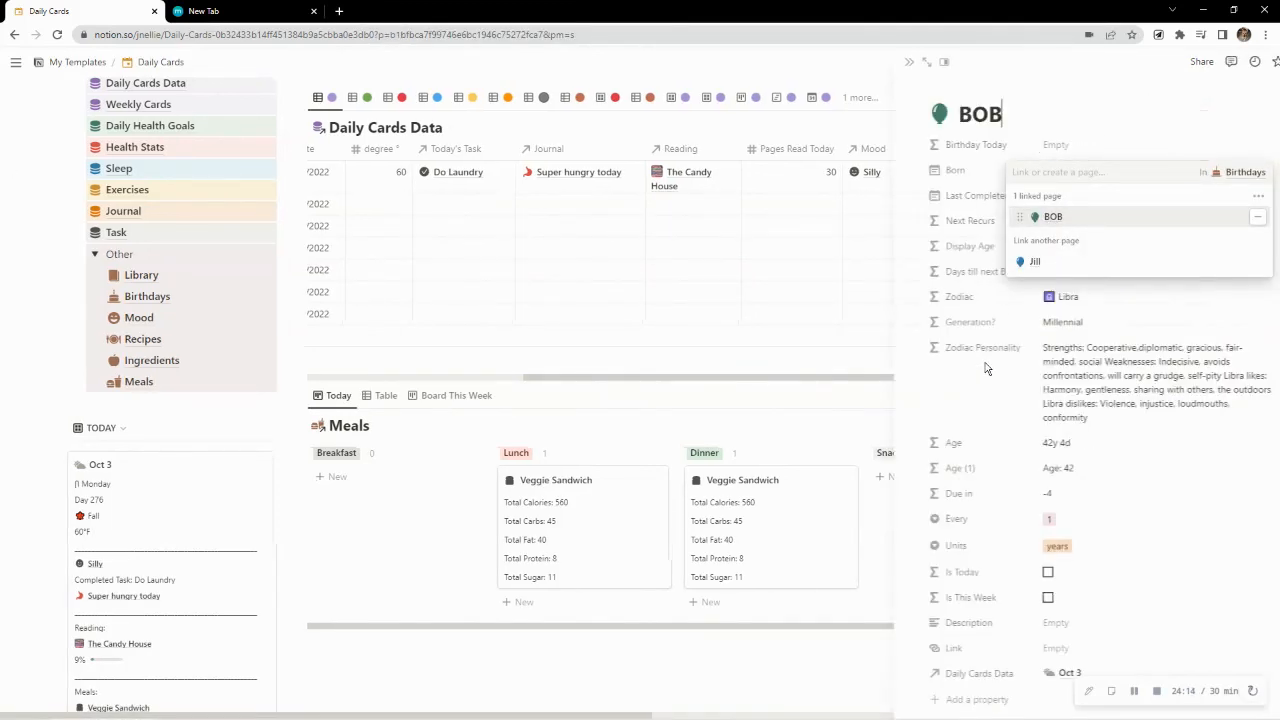
pyautogui.click(1085, 118)
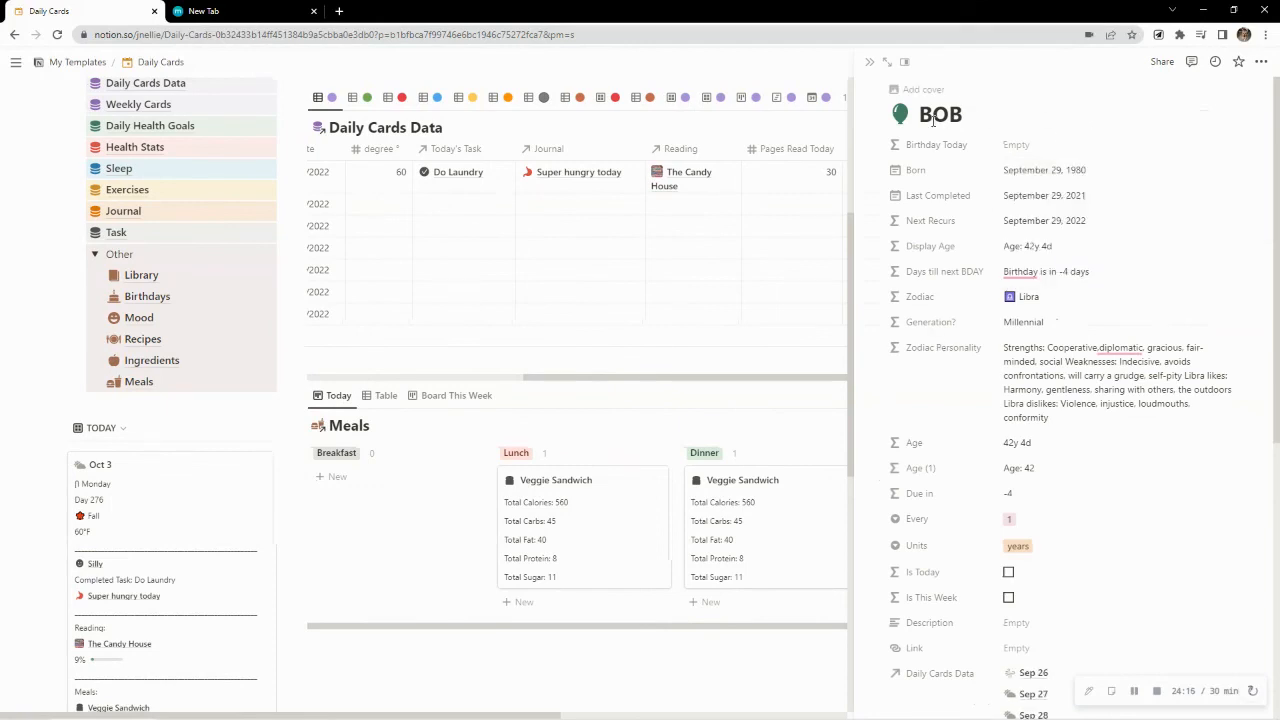
pyautogui.click(1019, 177)
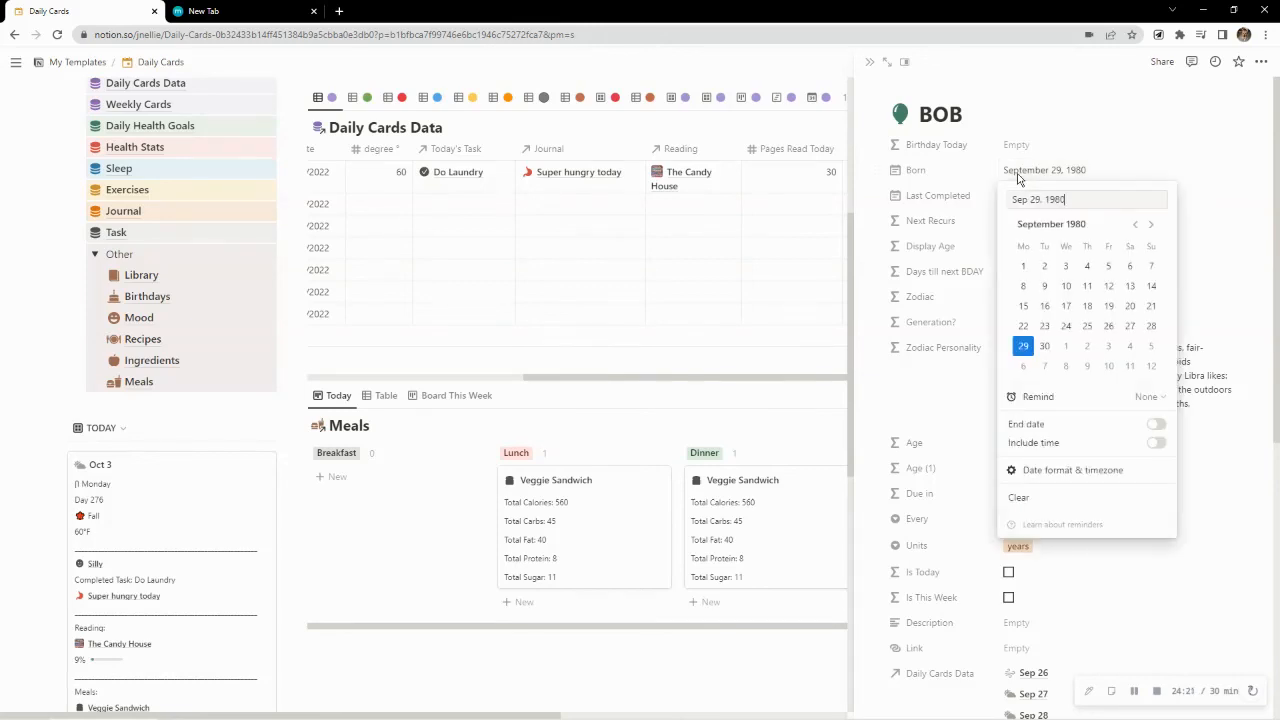
pyautogui.click(1105, 349)
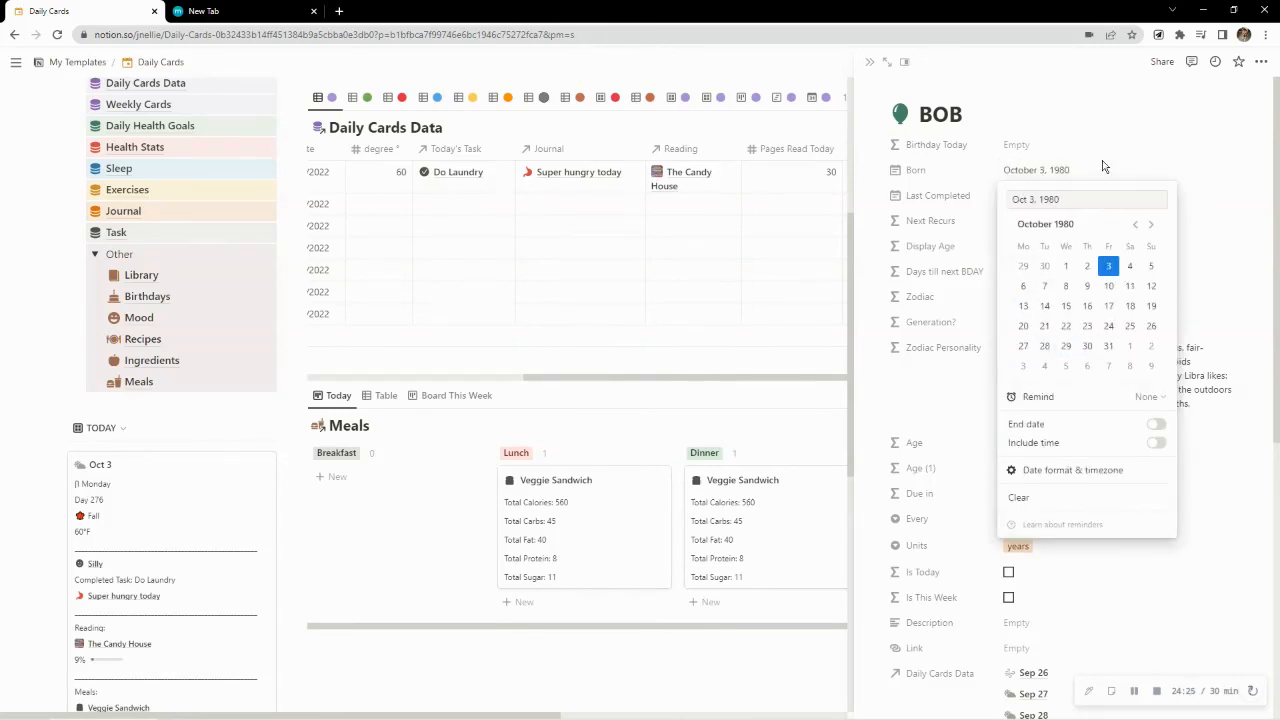
pyautogui.click(1102, 162)
# Set the birthday page's Last Completed date to October 3, 2021 and close the page
pyautogui.click(1077, 197)
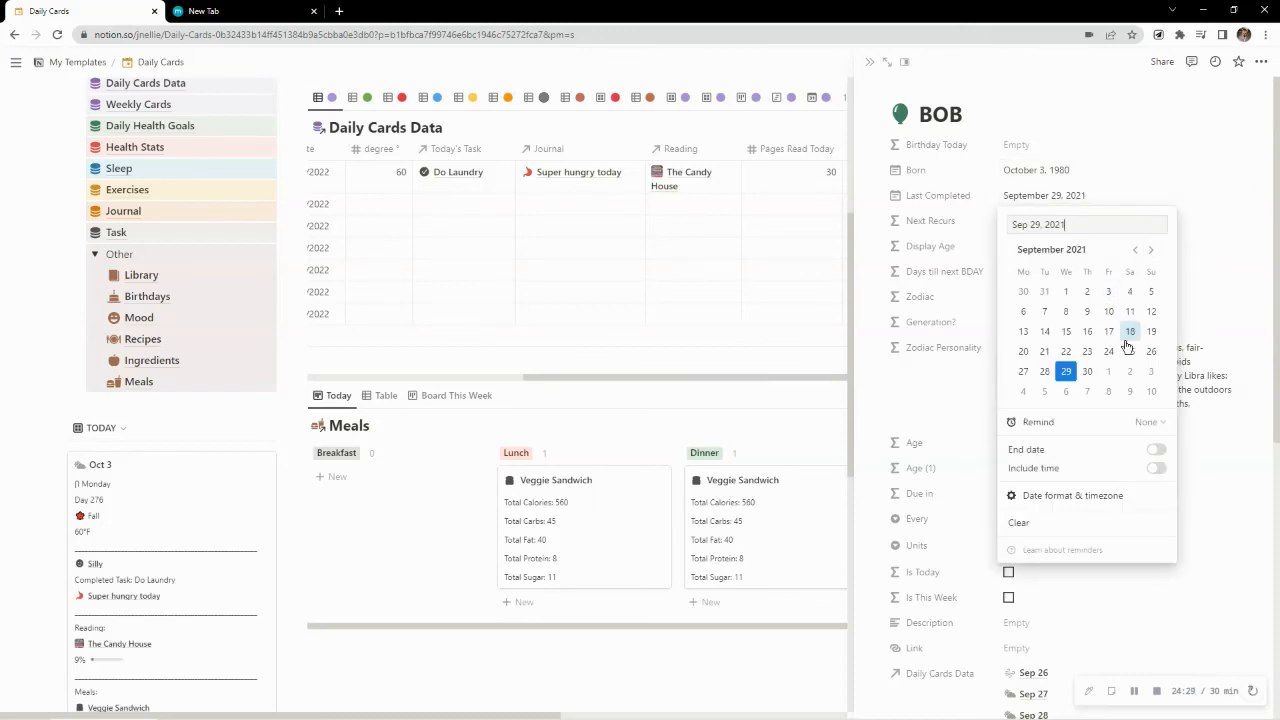
pyautogui.click(1151, 372)
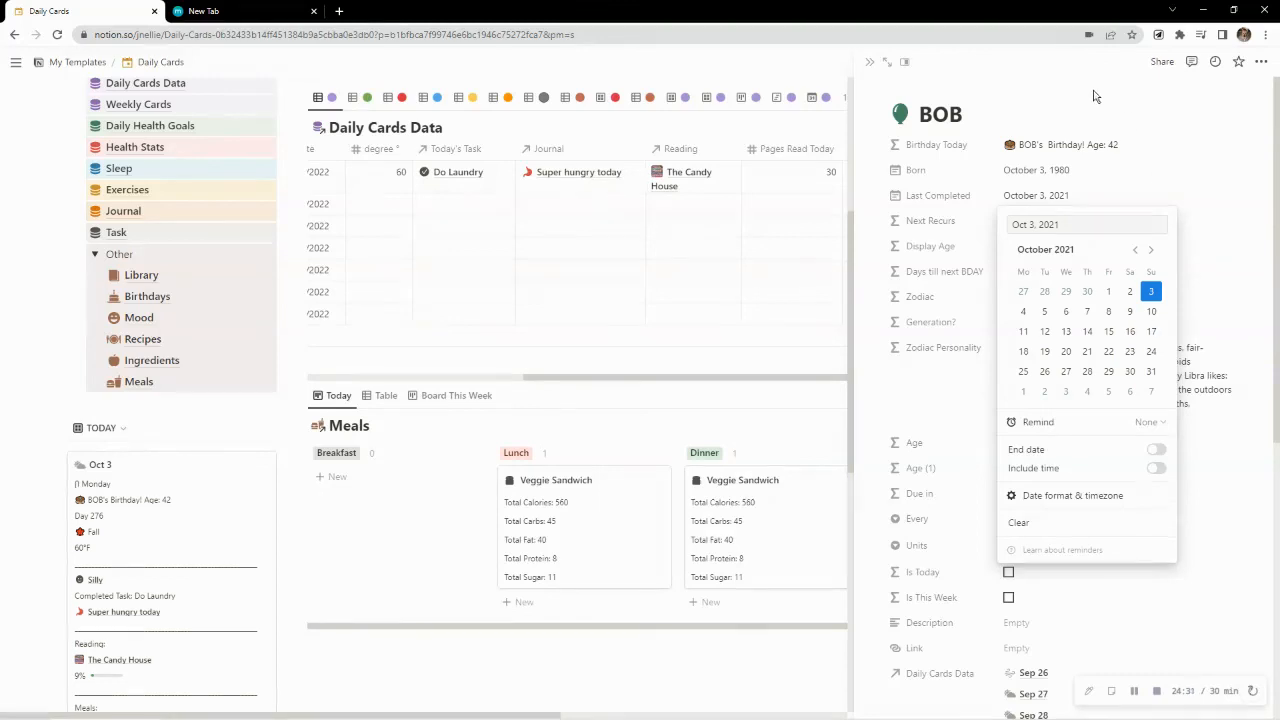
pyautogui.click(869, 65)
pyautogui.click(870, 66)
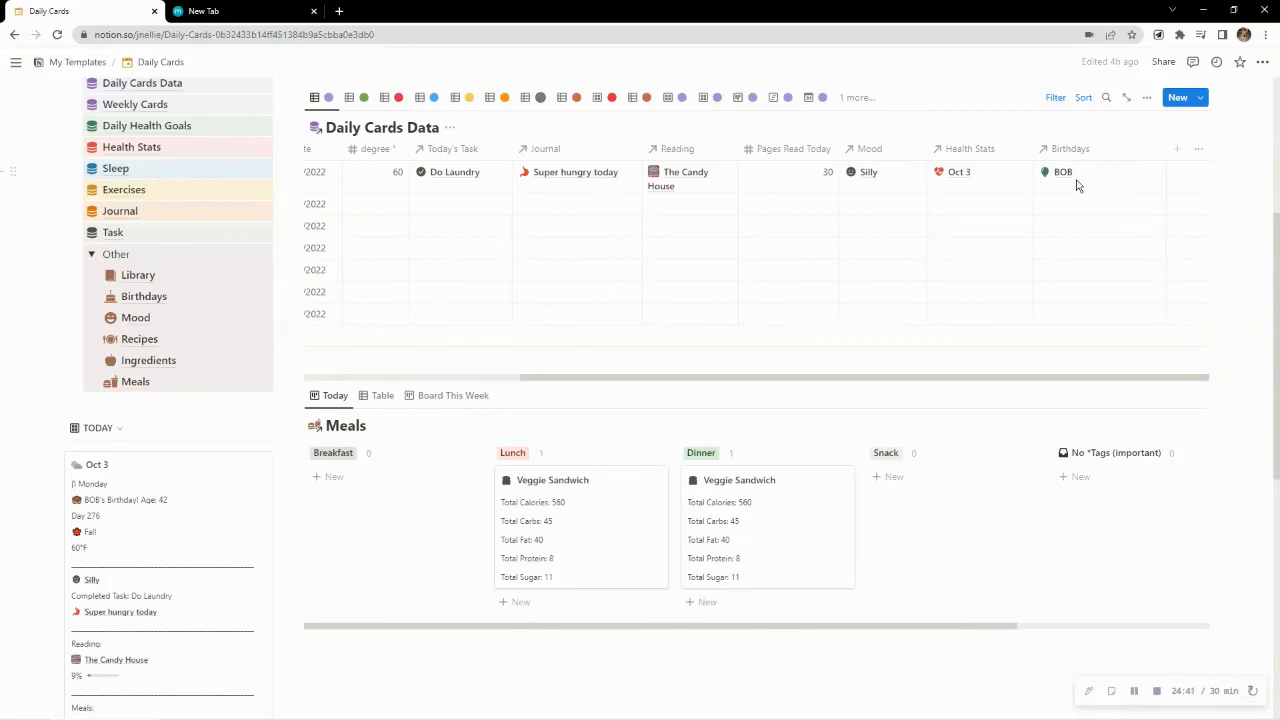
# Check the birthday line on the Oct 3 card and collapse the Other and Daily Cards Databases lists
pyautogui.scroll(-3, 254, 434)
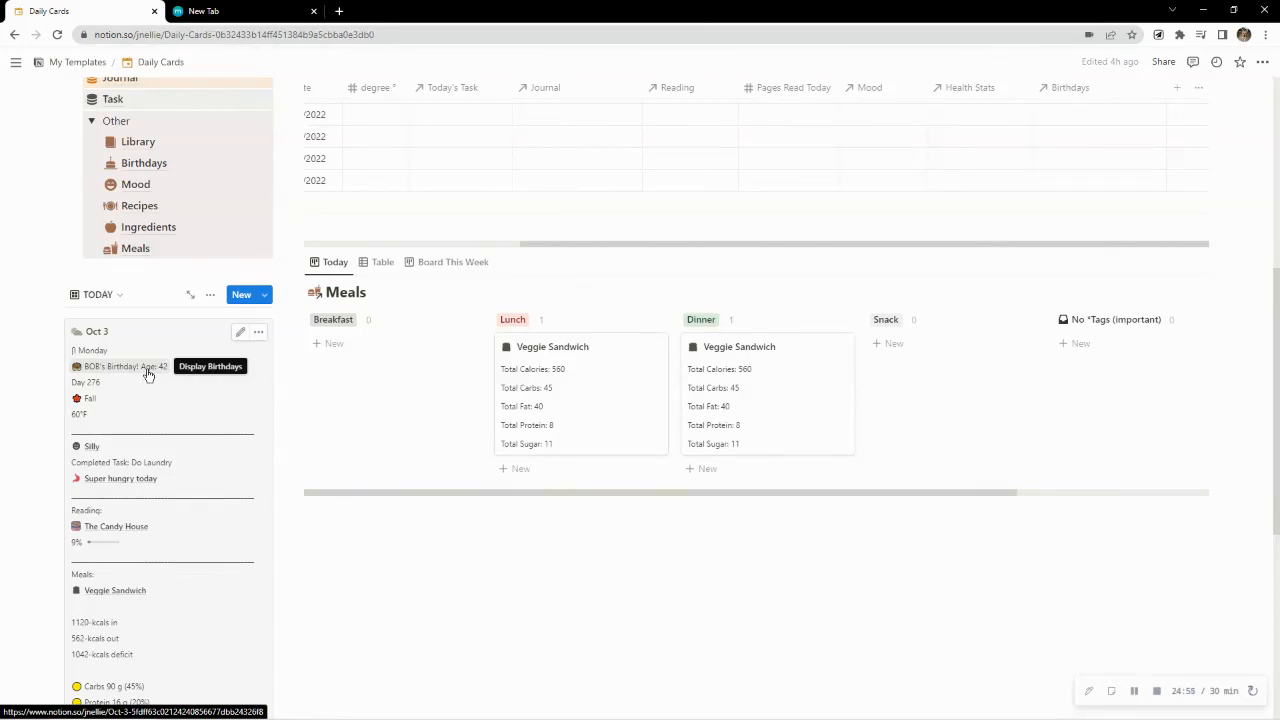
pyautogui.scroll(3, 51, 240)
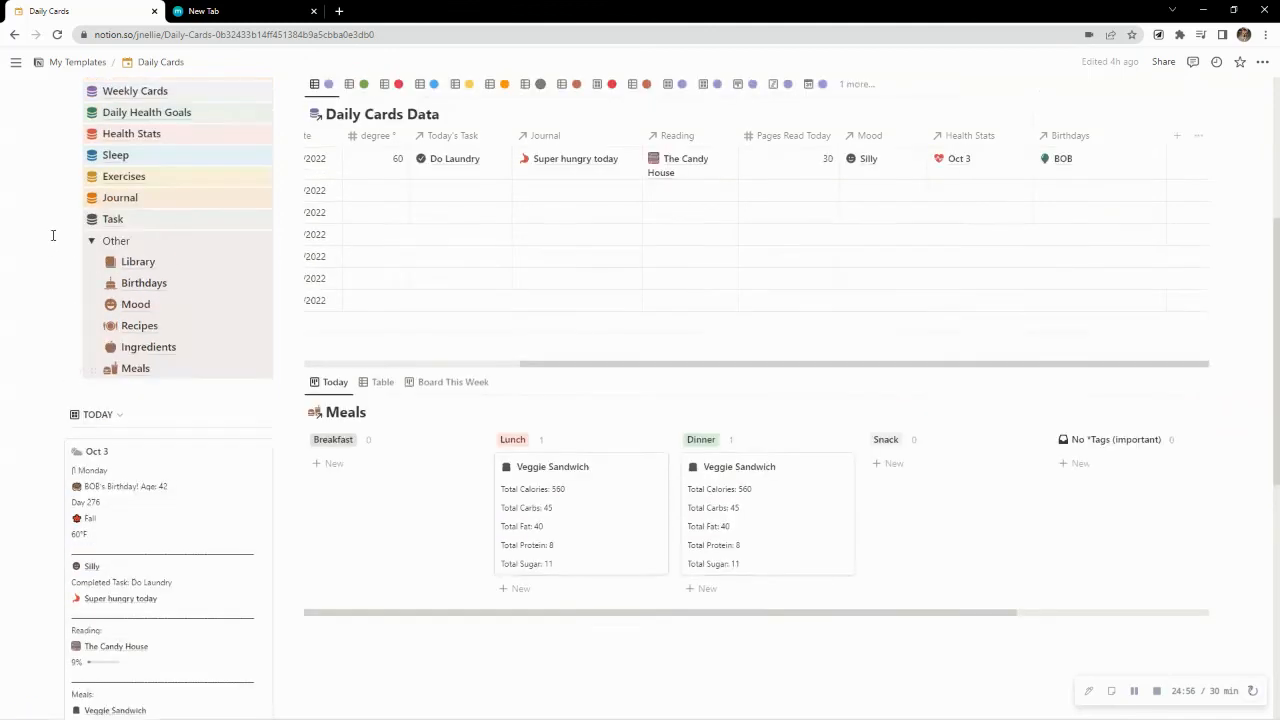
pyautogui.click(91, 321)
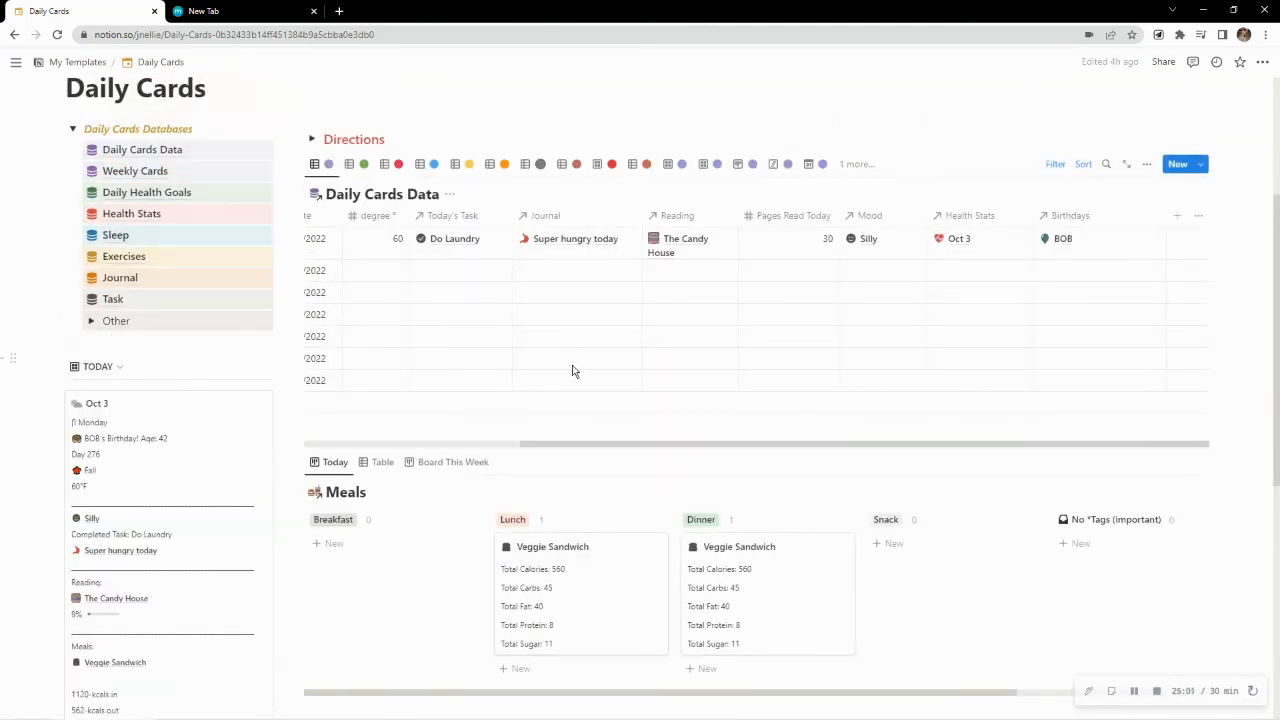
pyautogui.click(72, 129)
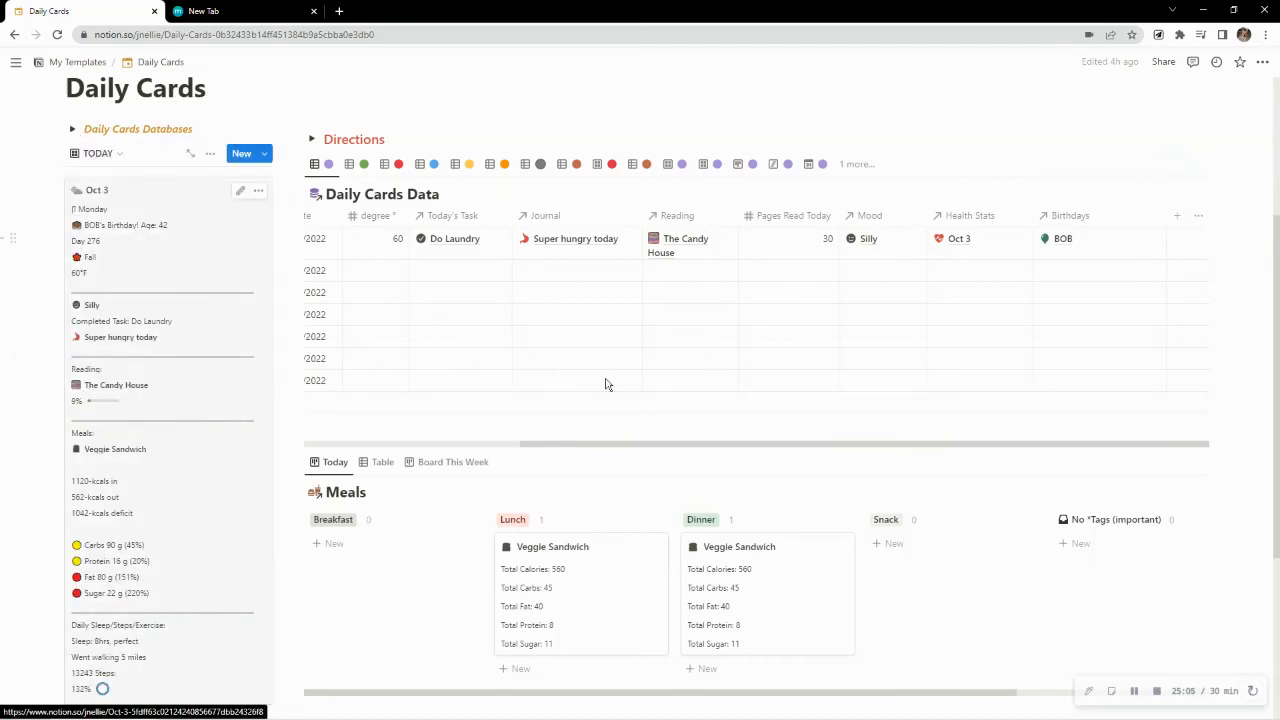
# Review the Daily Cards Data table from its Weekday column and the Meals board below it
pyautogui.moveTo(637, 443); pyautogui.dragTo(338, 432)
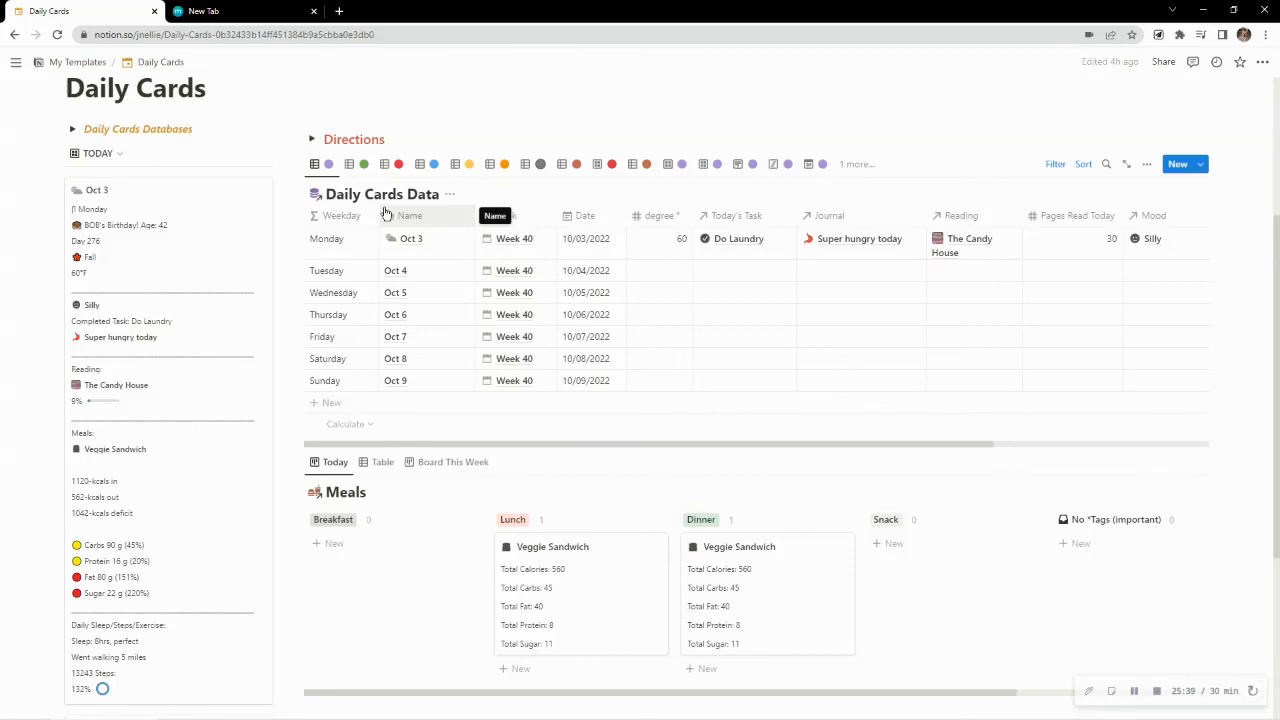
pyautogui.scroll(-3, 429, 320)
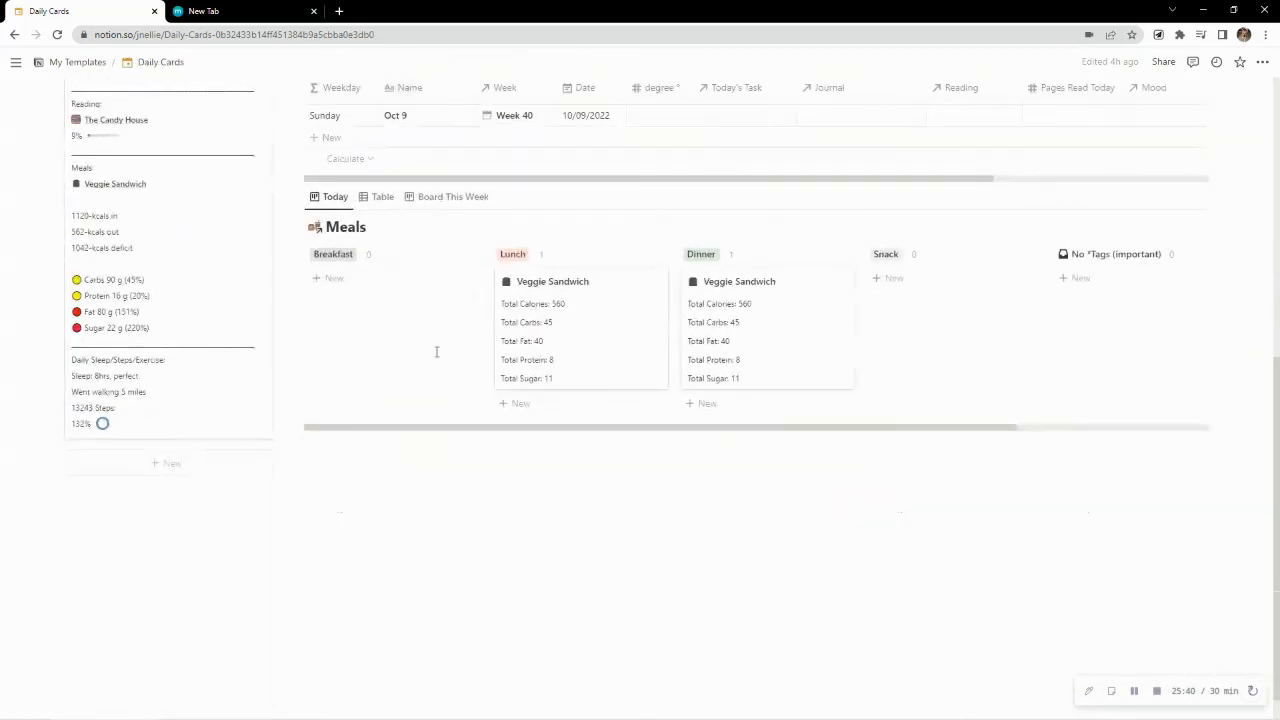
pyautogui.scroll(5, 446, 430)
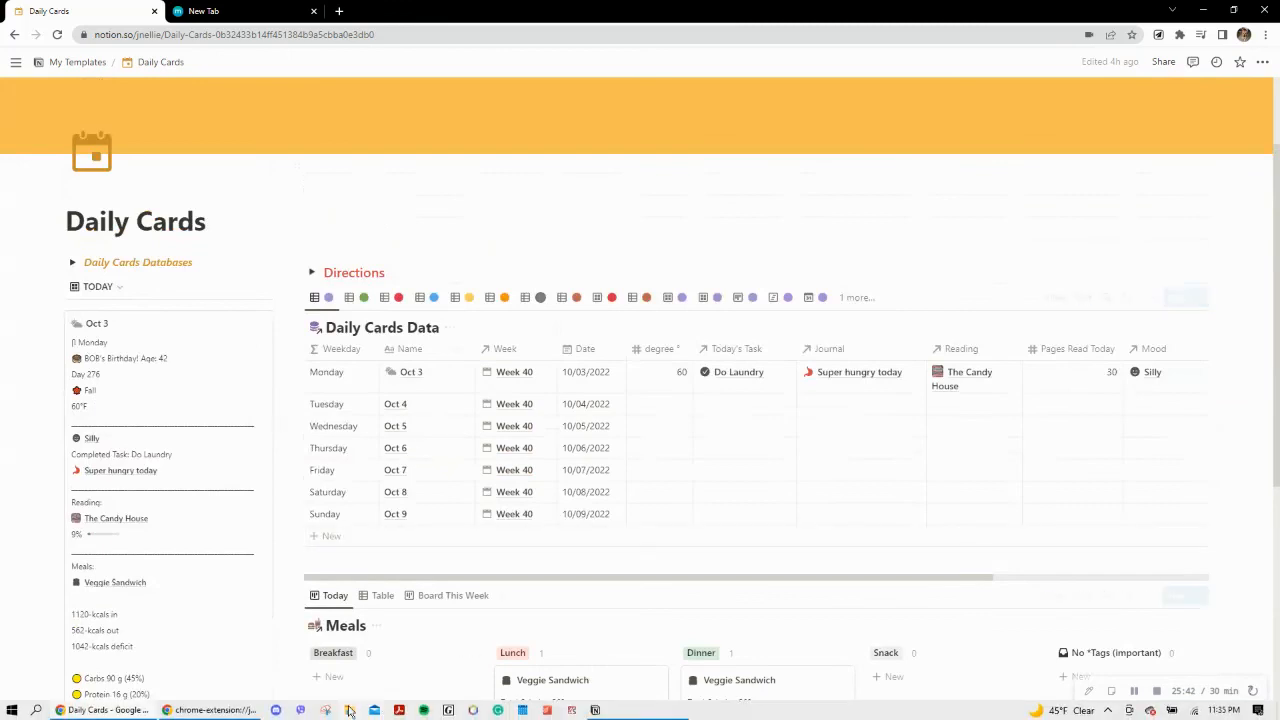